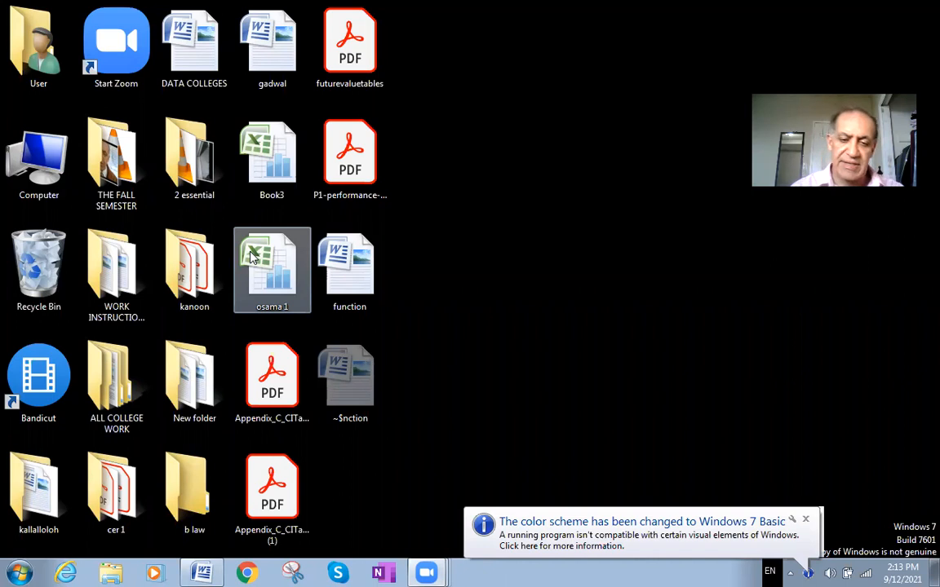
- Open Excel with a blank workbook and enter 10000 in cell A1 of Sheet1
click(7, 567)
click(33, 285)
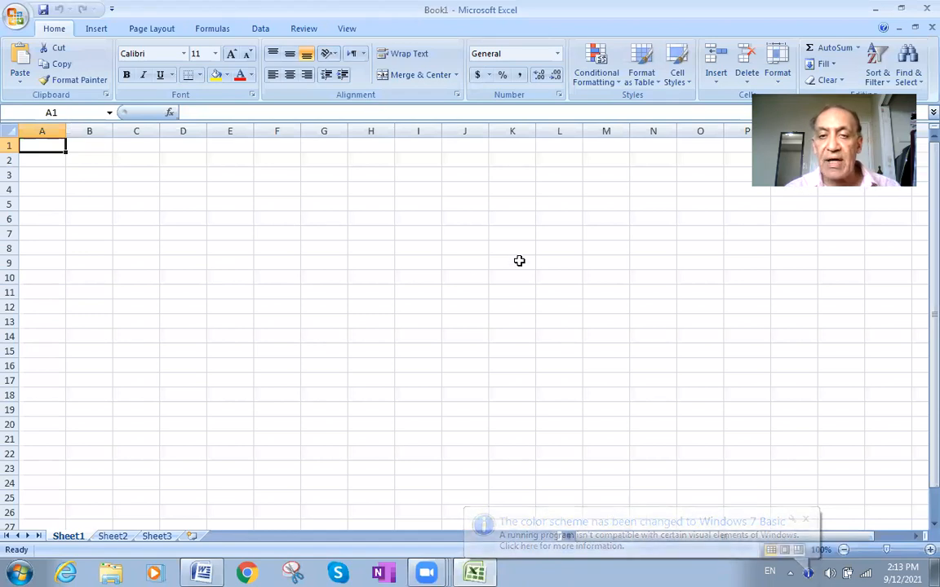
double_click(52, 144)
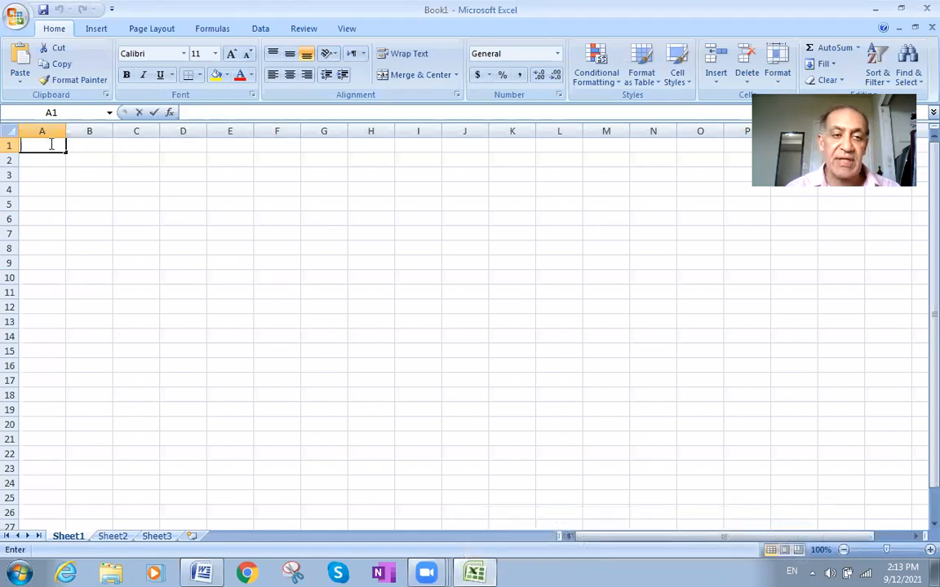
text(10000)
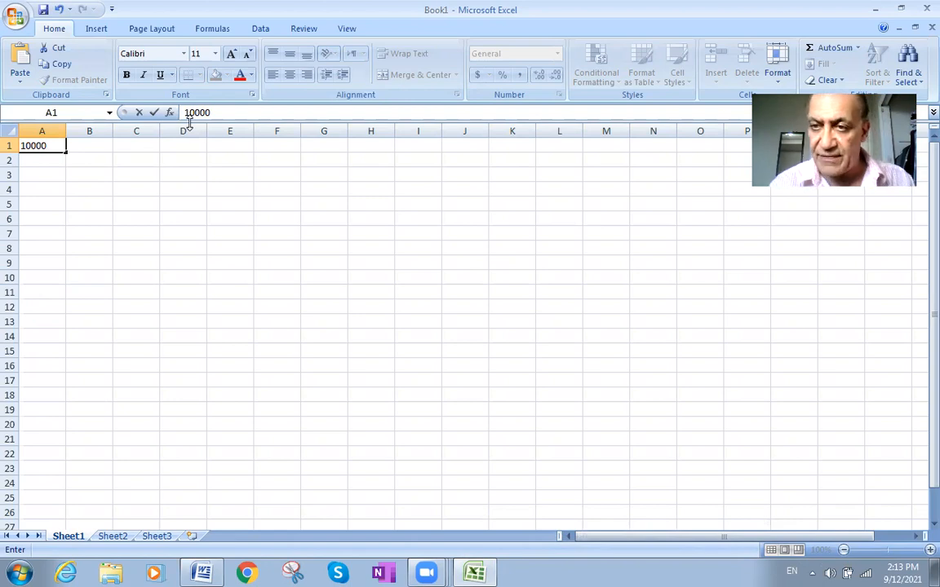
click(82, 143)
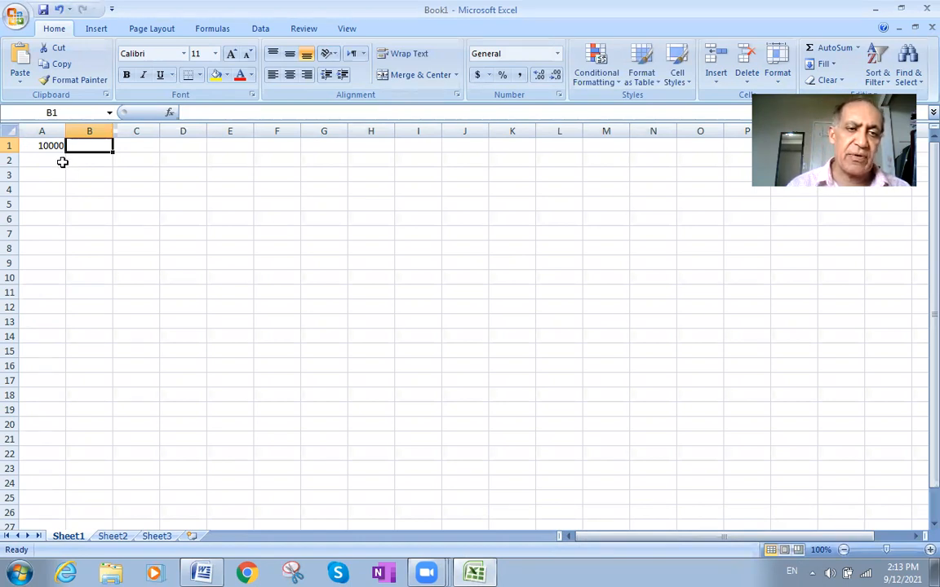
- Enter 10000 in each of the cells A2, A3, A4 and A5
click(61, 160)
text(1000)
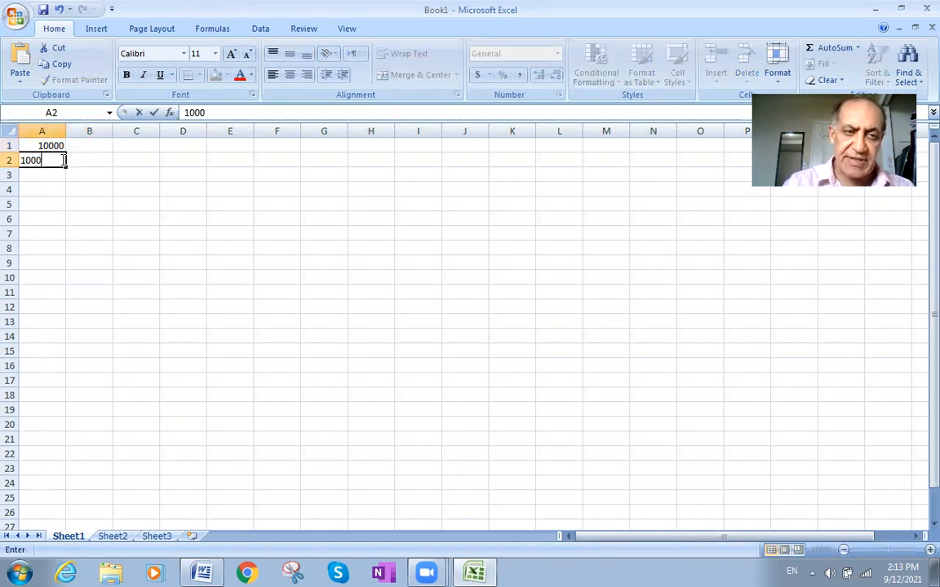
text(0)
click(34, 176)
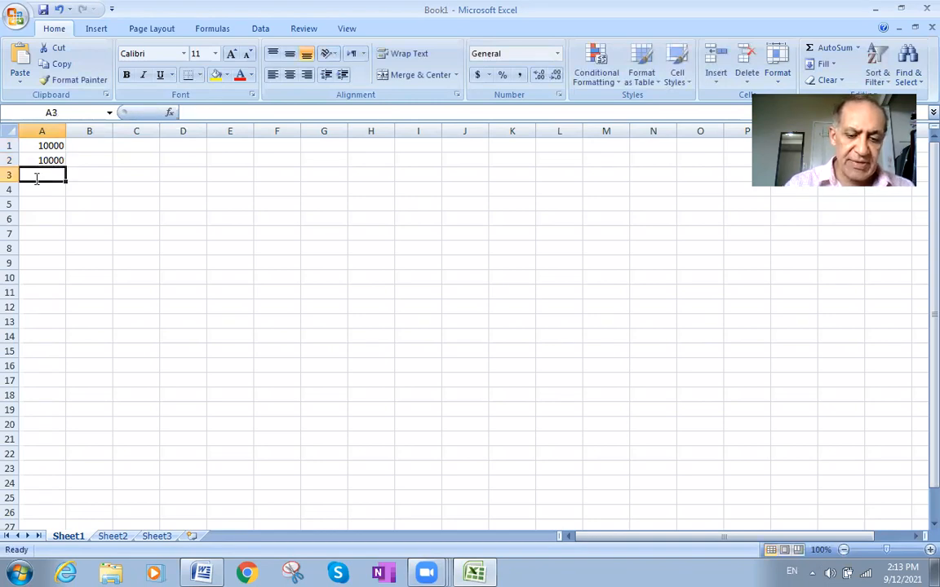
text(10000)
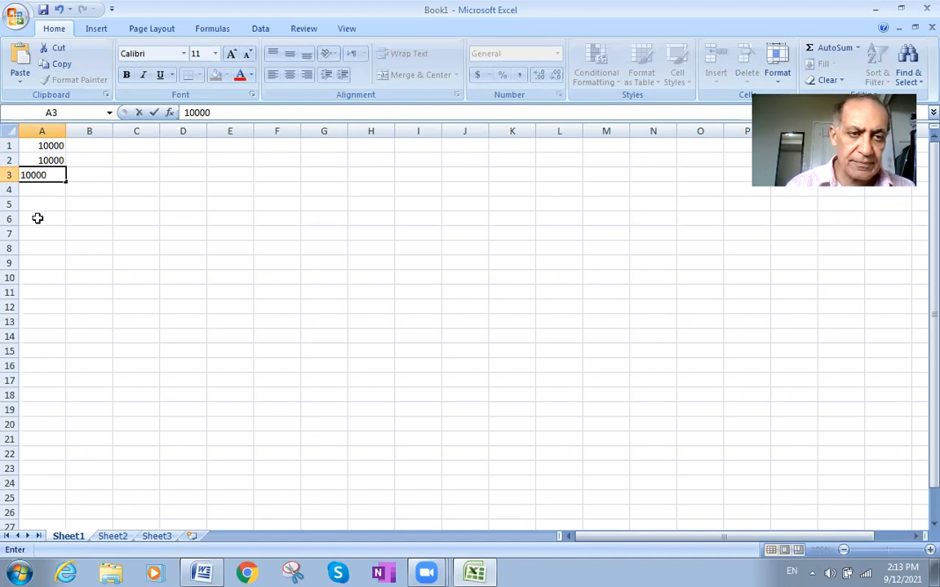
click(34, 190)
text(10000)
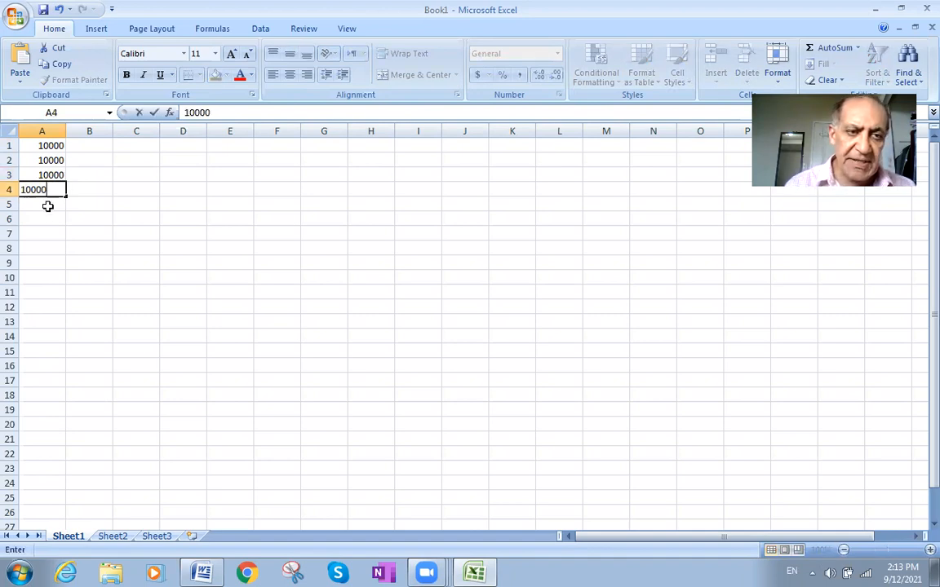
click(47, 204)
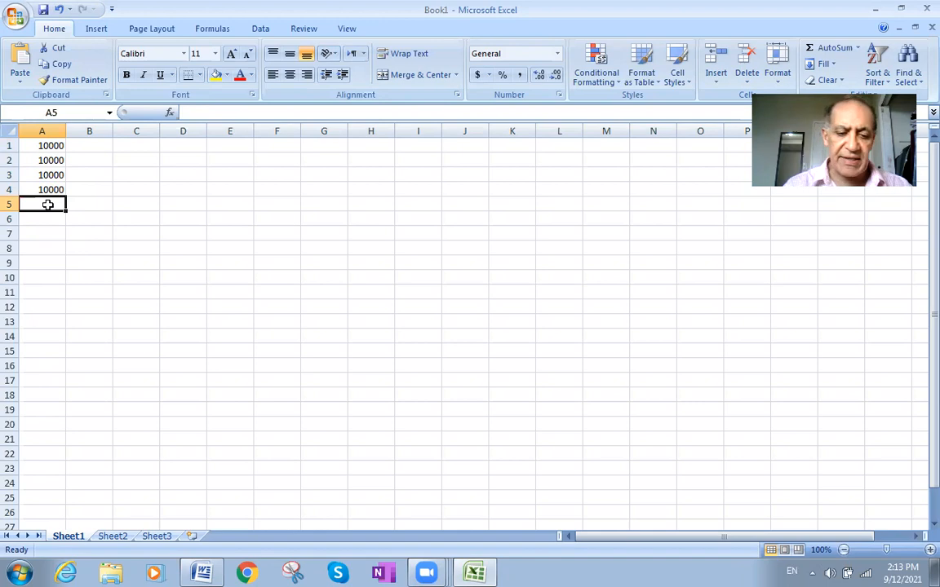
text(10000)
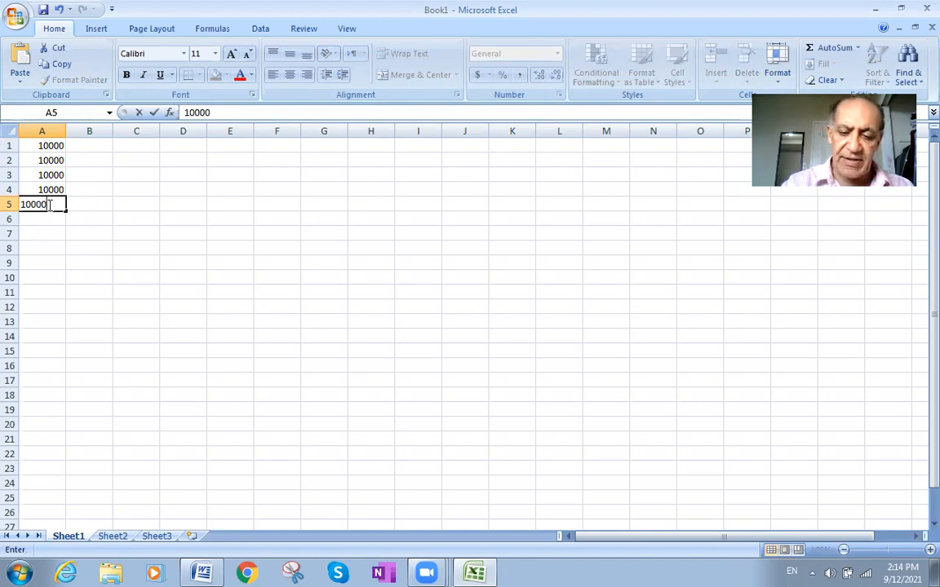
click(78, 201)
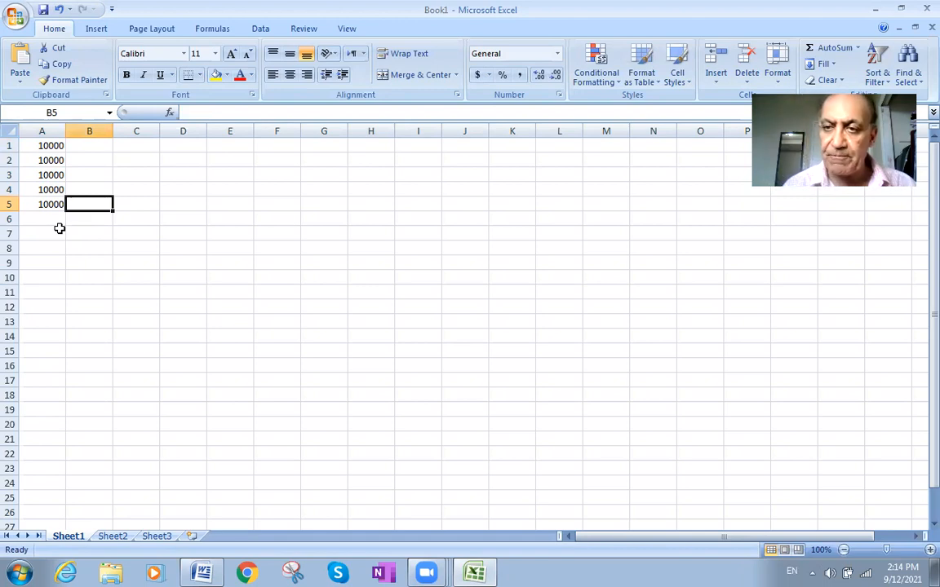
click(51, 148)
click(58, 161)
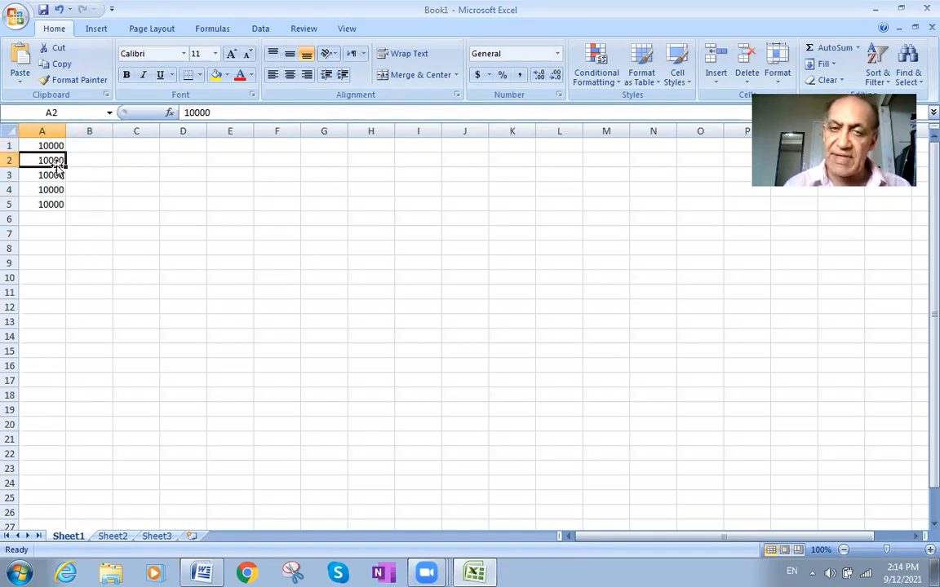
click(51, 176)
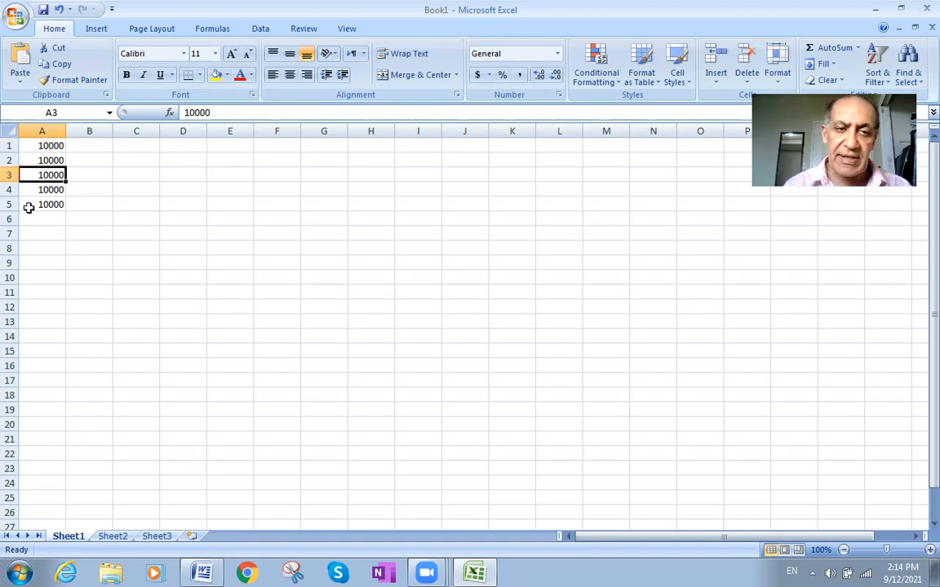
click(47, 190)
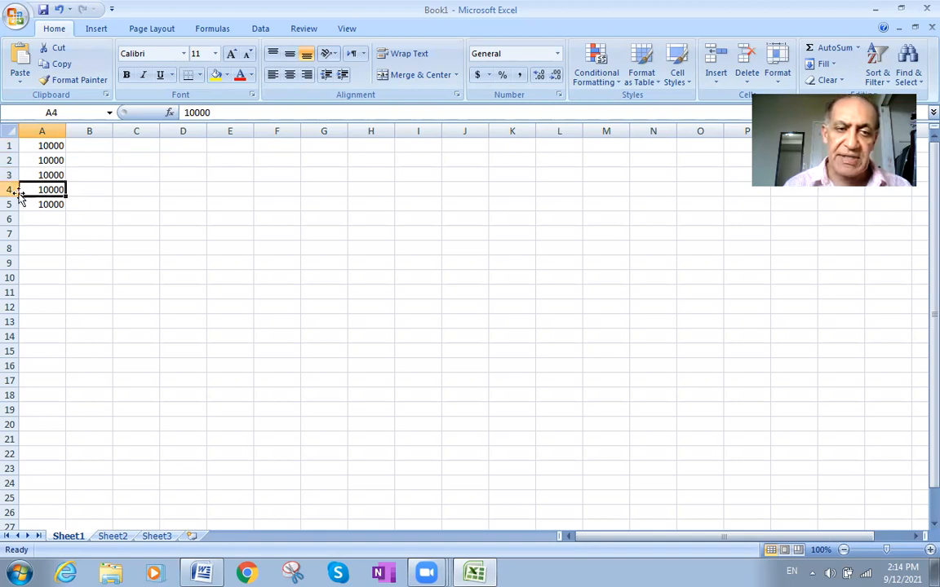
click(50, 204)
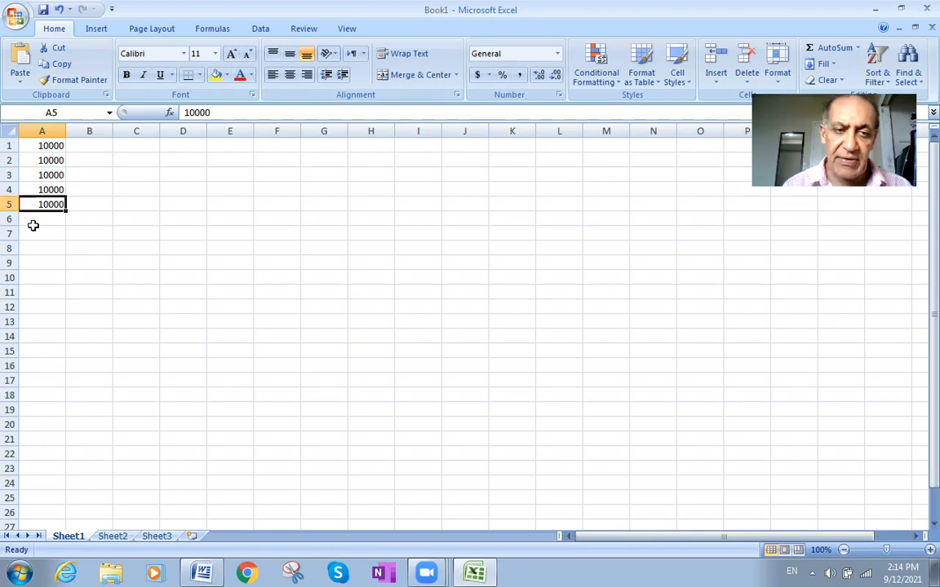
click(76, 204)
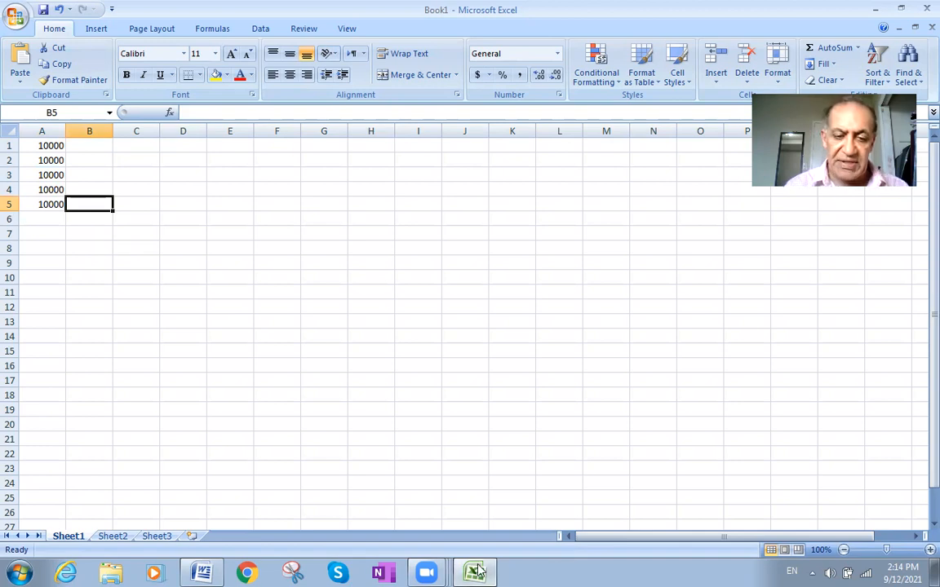
- Switch to Word, close the function document and open a new blank document
click(202, 573)
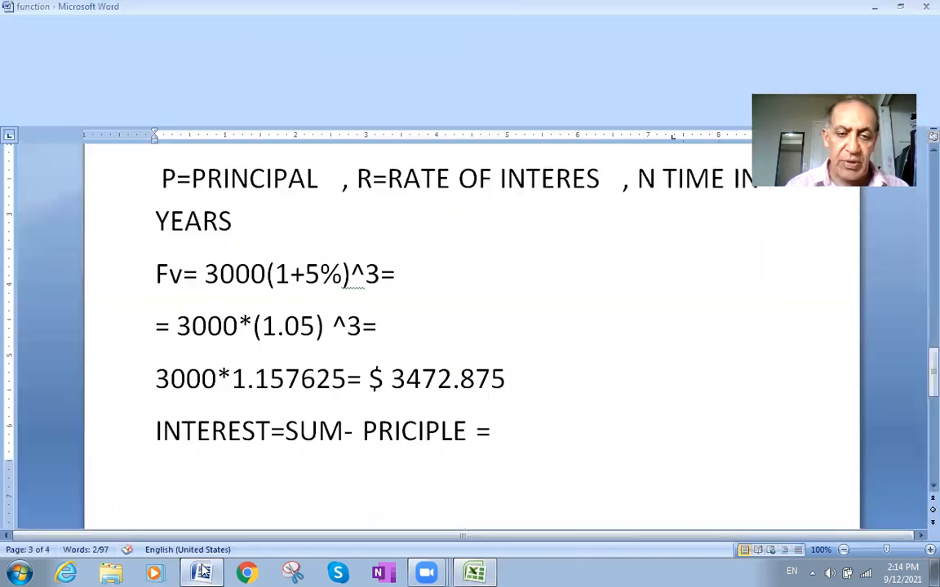
scroll(338, 310, down, 5)
scroll(338, 310, down, 5)
click(300, 232)
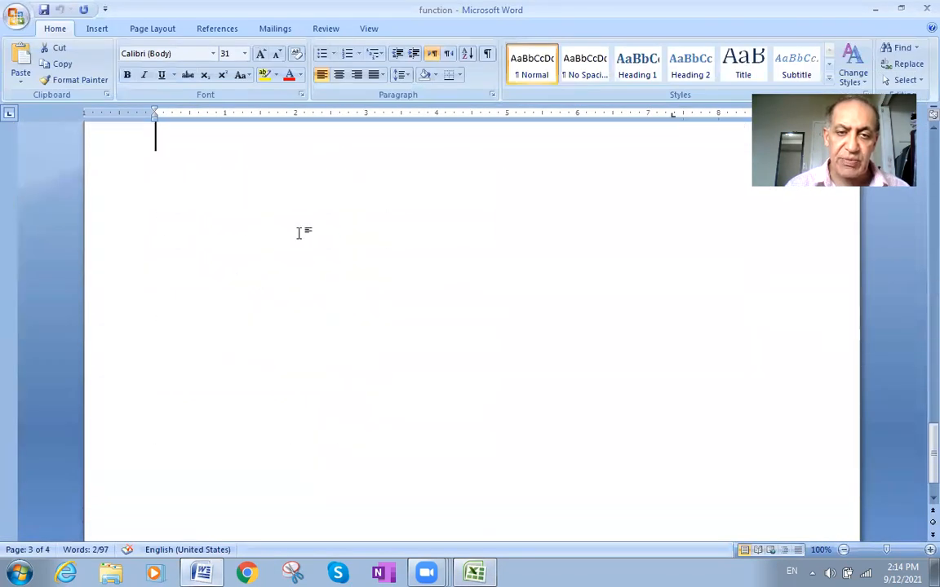
click(17, 14)
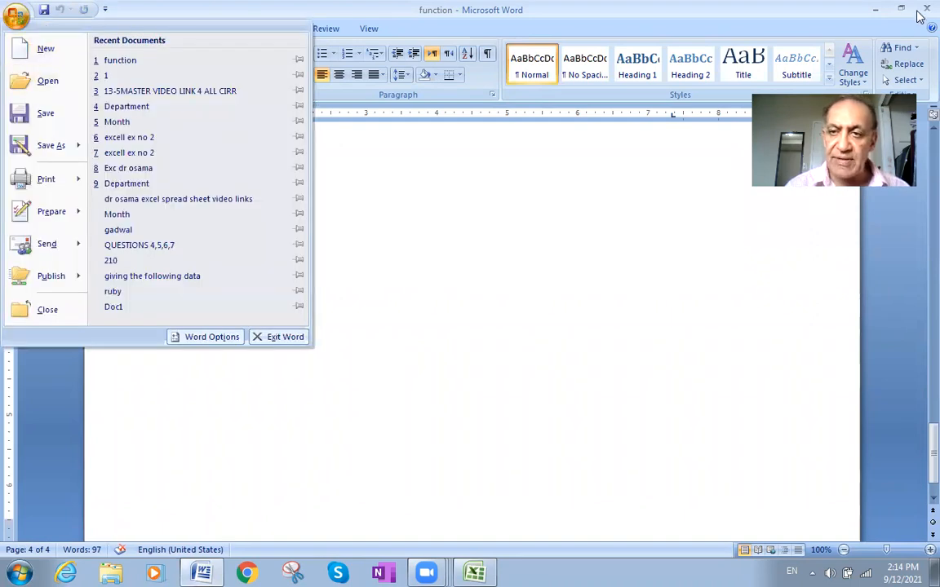
key(alt+Tab)
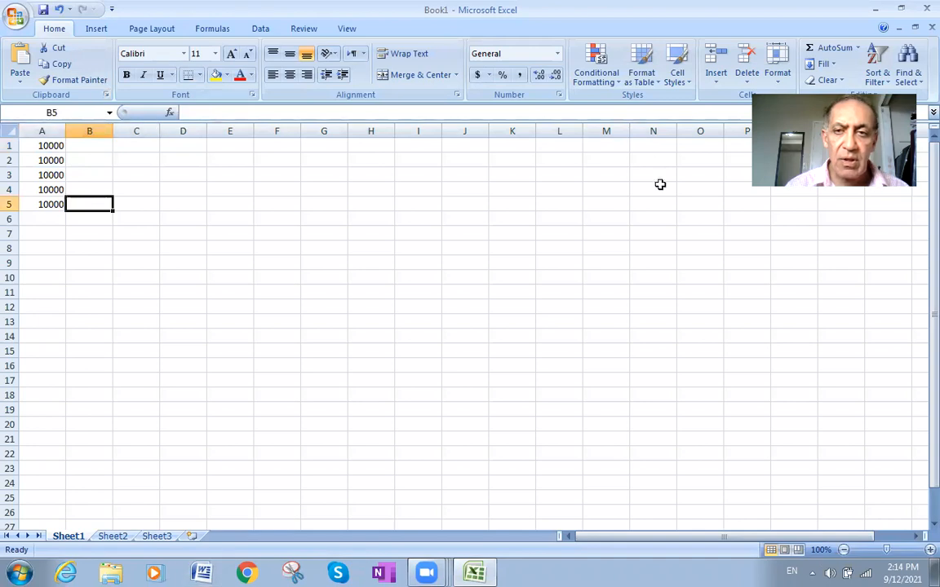
click(201, 573)
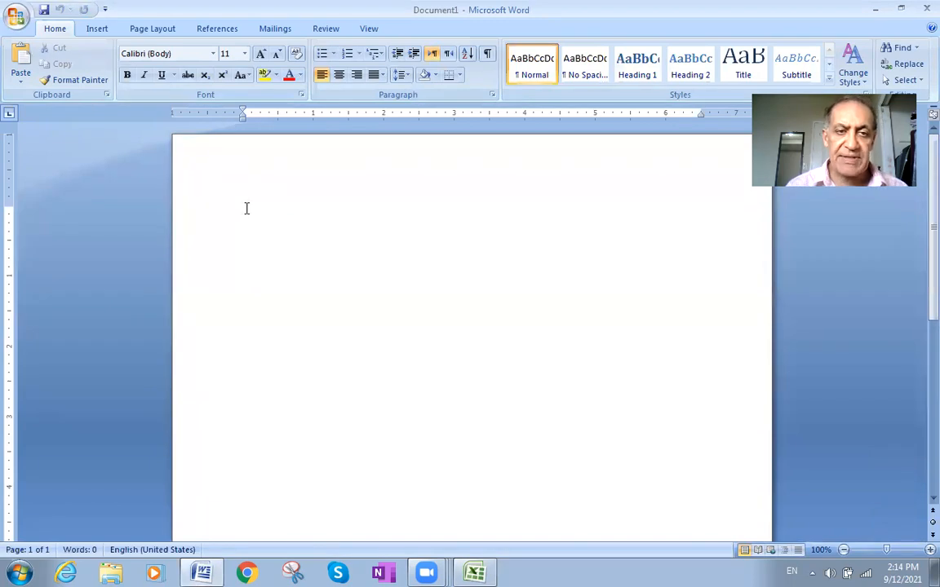
- Draw a straight horizontal line about 6.4 inches long across the page and shift it down with an empty paragraph above
click(97, 31)
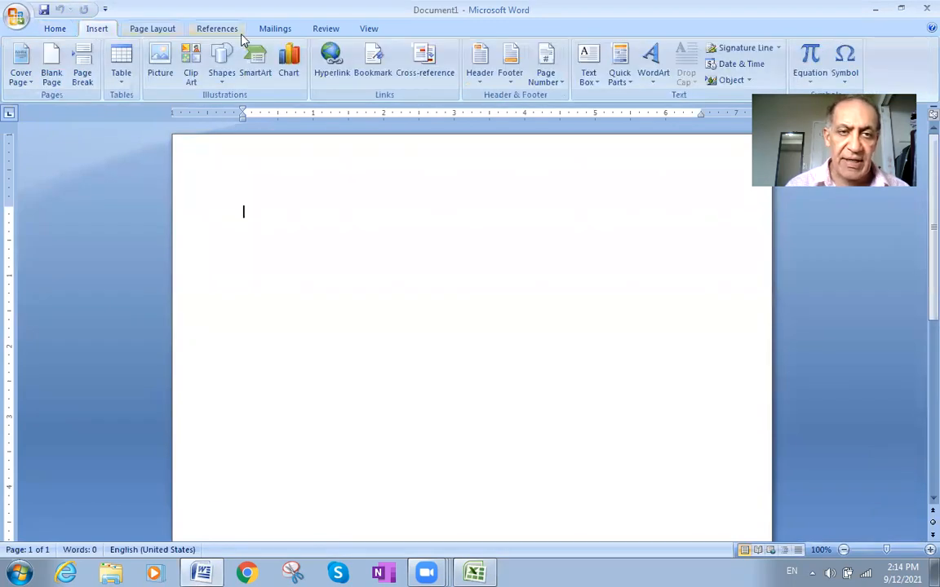
click(223, 72)
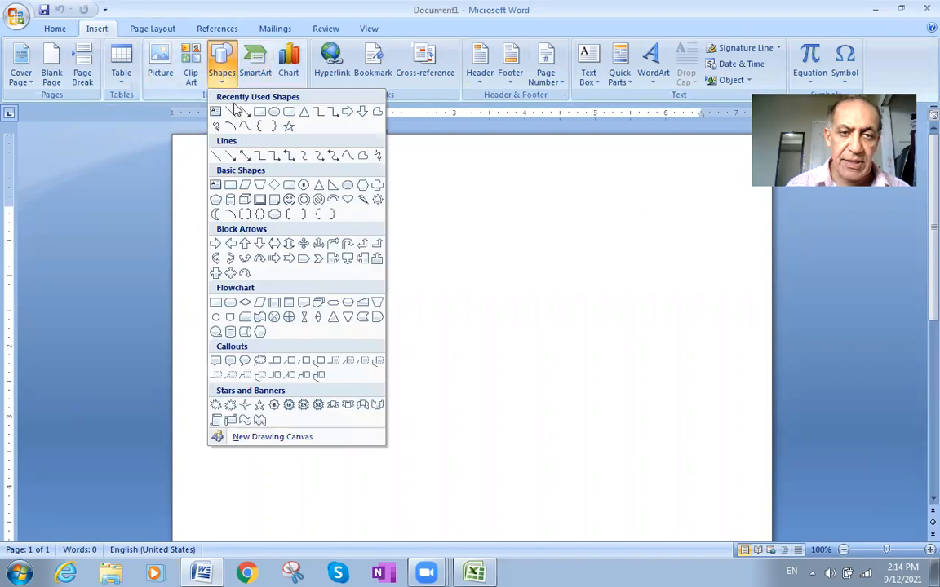
click(231, 112)
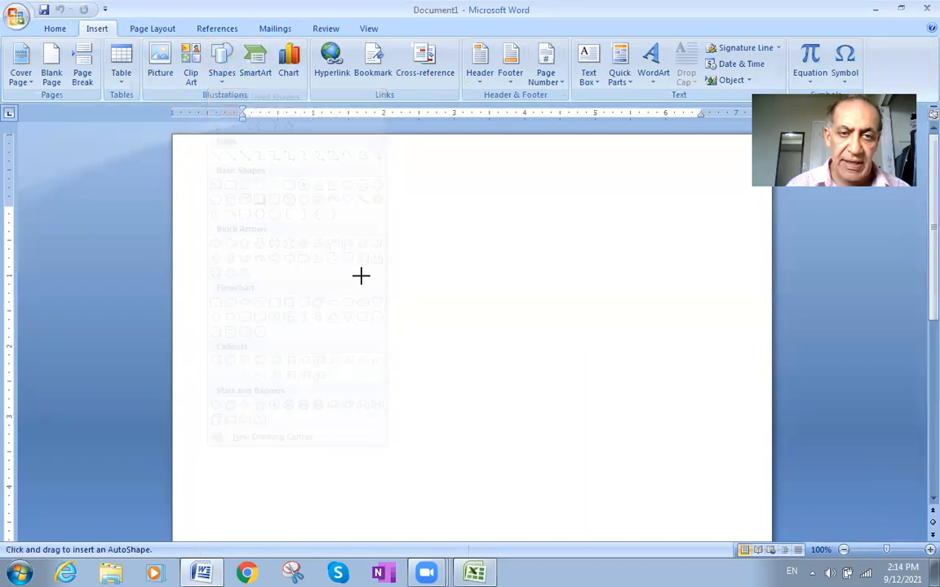
drag(243, 215, 693, 213)
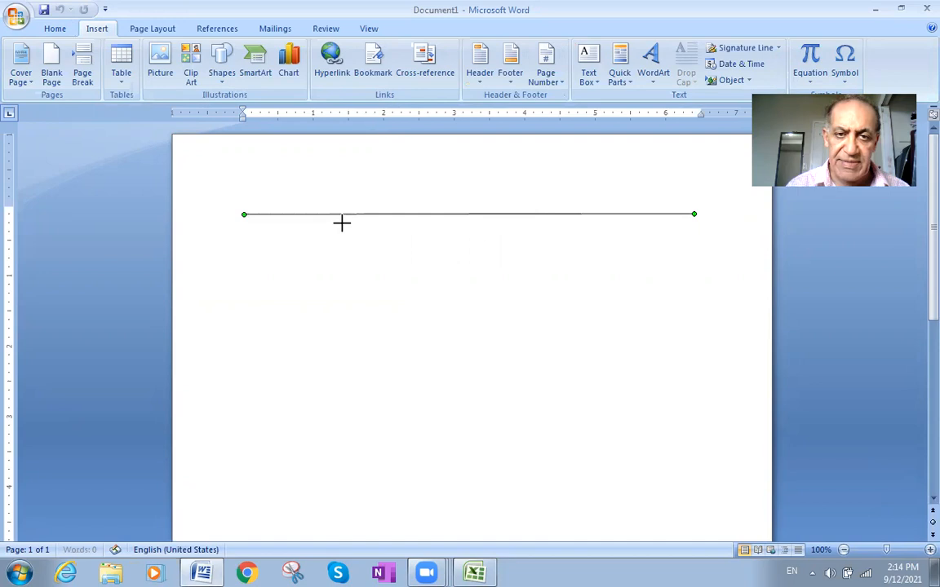
click(275, 226)
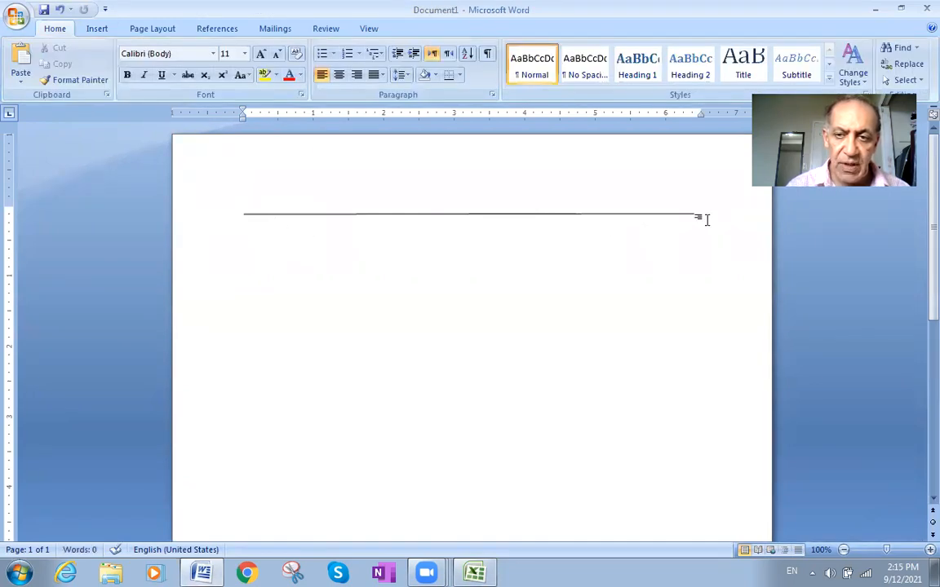
key(Return)
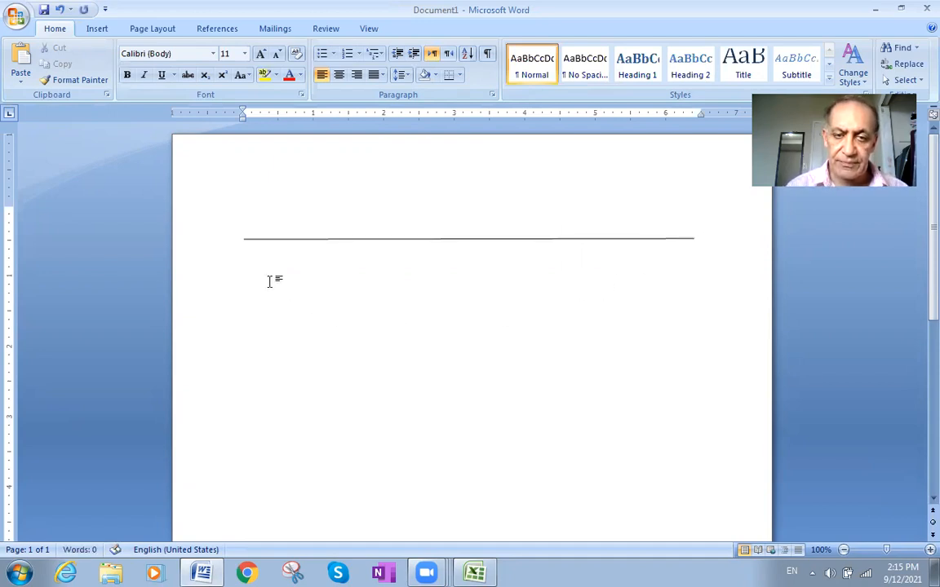
- Enter the amounts 100000, 10000 and 10000 in one row directly beneath the horizontal line
double_click(705, 251)
key(Return)
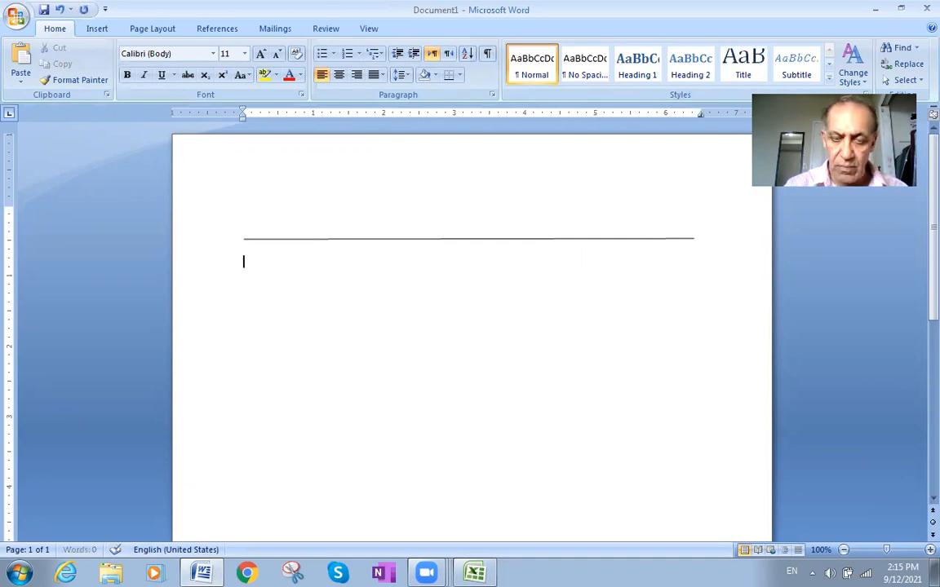
text(100000)
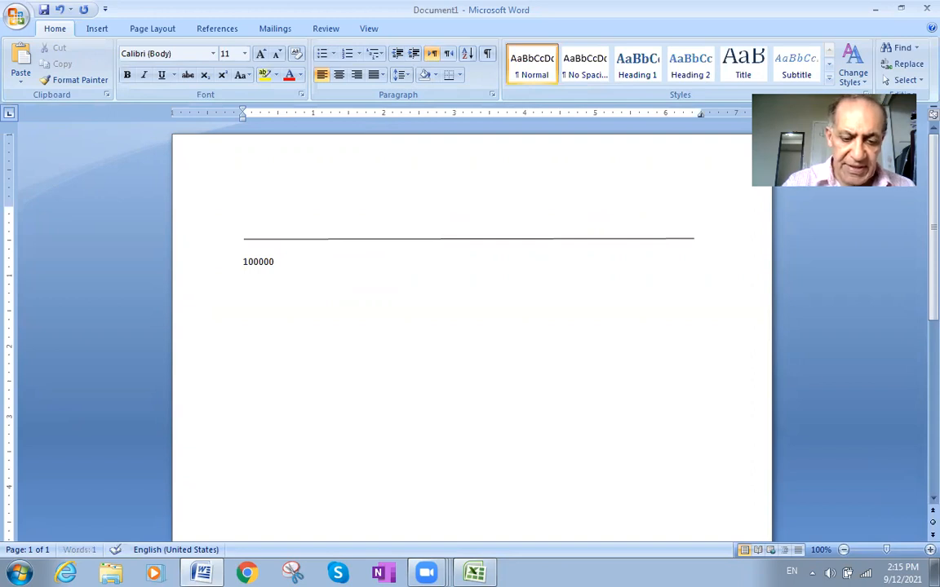
text(00000)
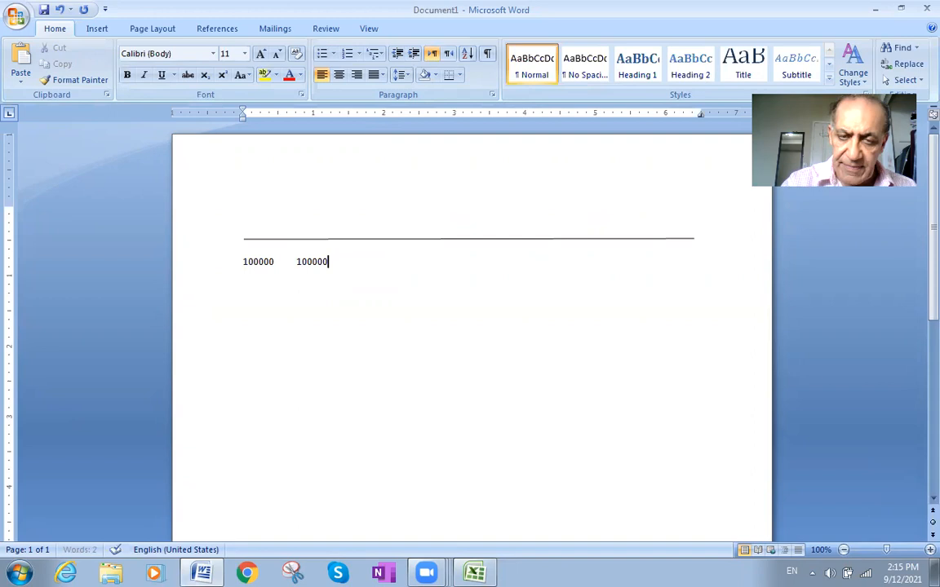
key(BackSpace)
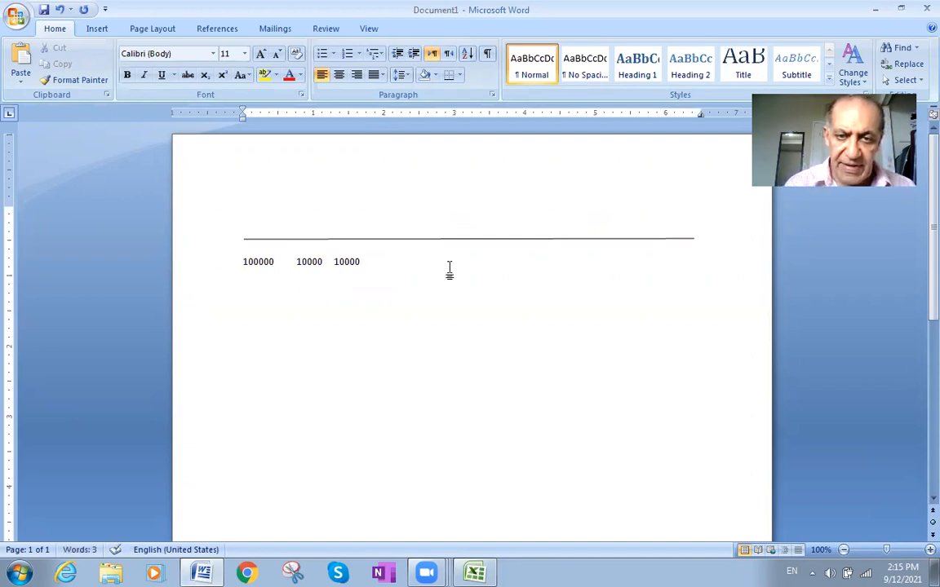
- Indent the row of amounts beneath the line and space the three amounts out, extending the row past the third one
click(293, 261)
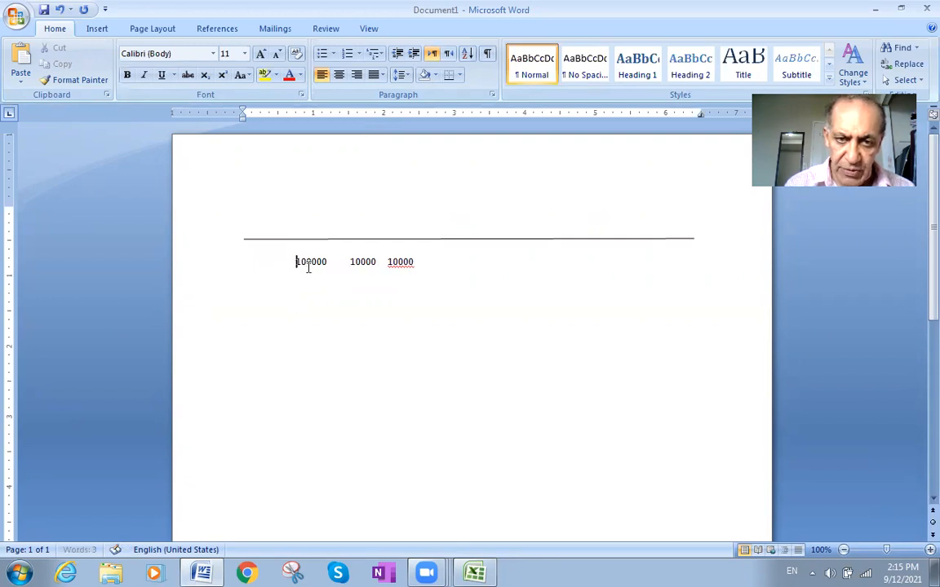
double_click(309, 268)
click(309, 268)
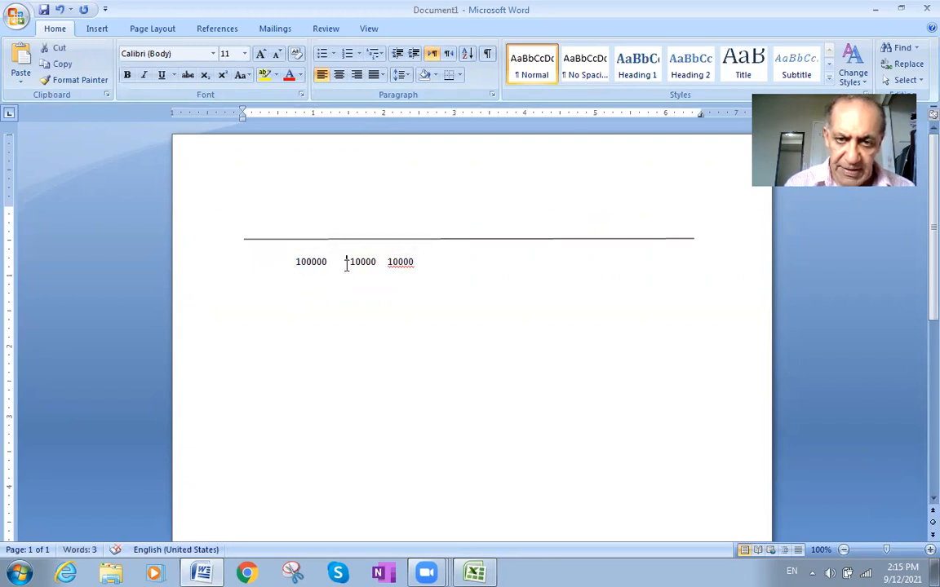
click(391, 262)
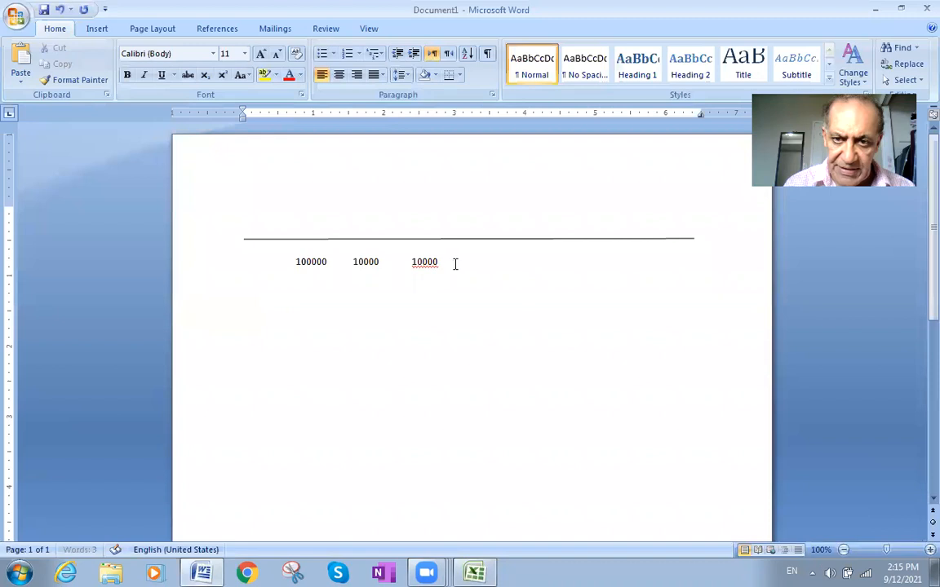
click(476, 264)
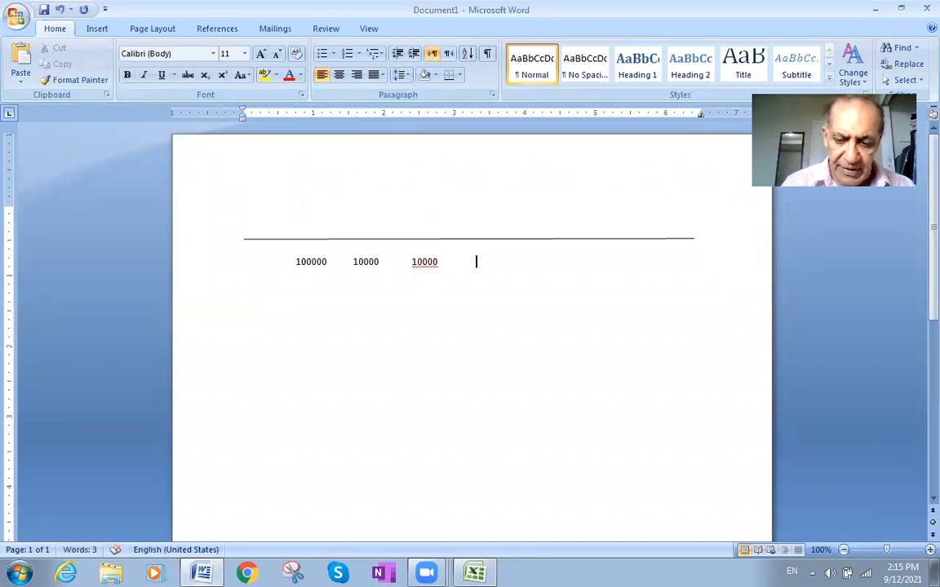
- Add a fourth and a fifth amount of 10000 to the row beneath the line, spaced apart like the others
text(10)
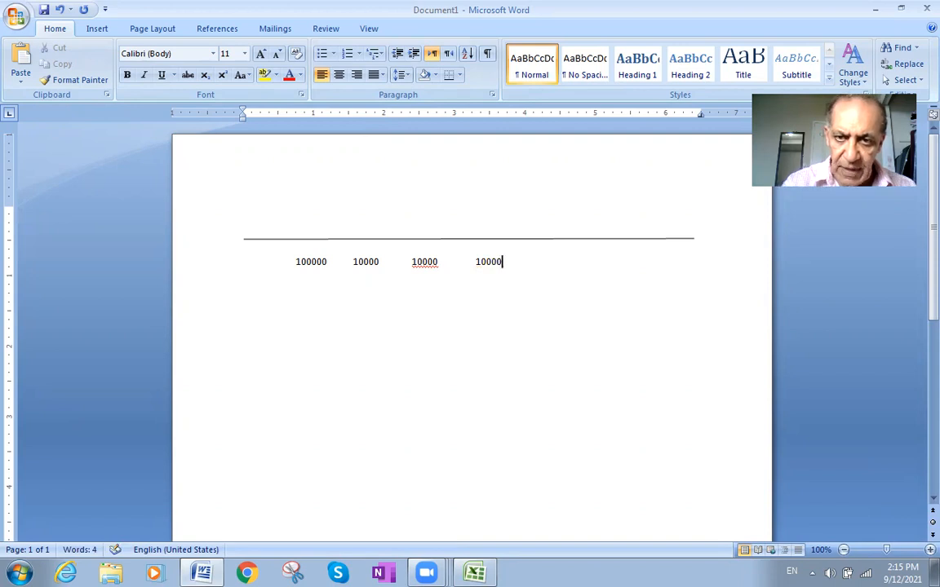
text(000     )
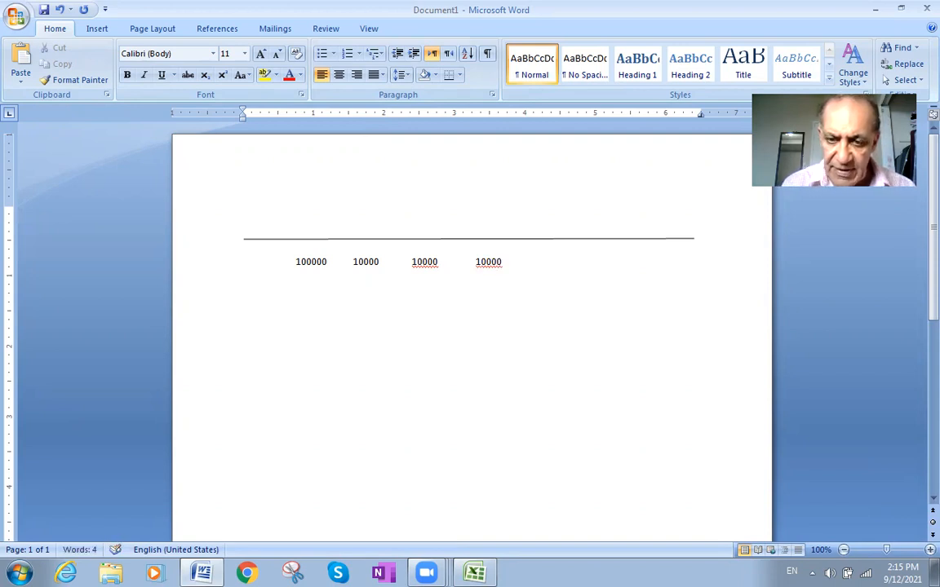
text(10000)
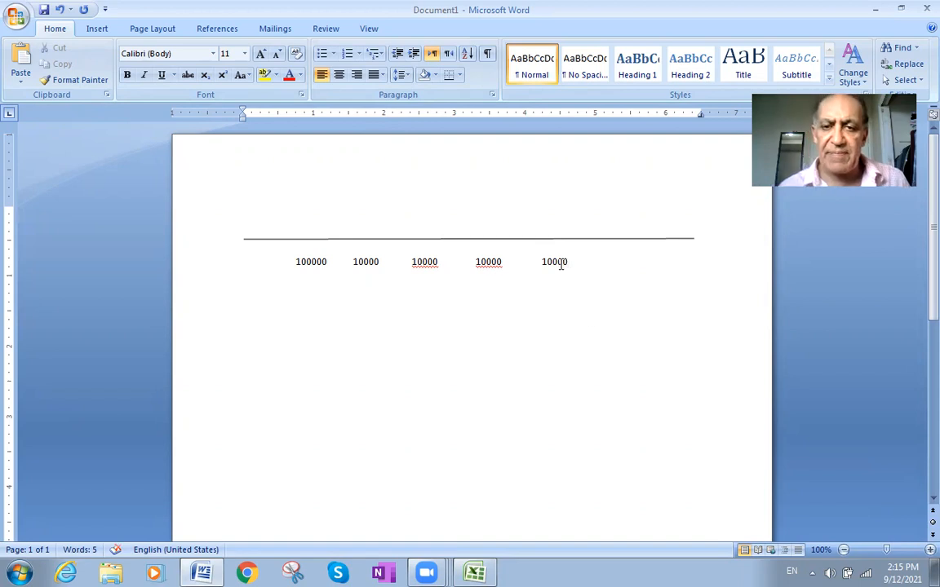
- Make the row of five amounts bold and enlarge its font size to 13
drag(596, 258, 296, 259)
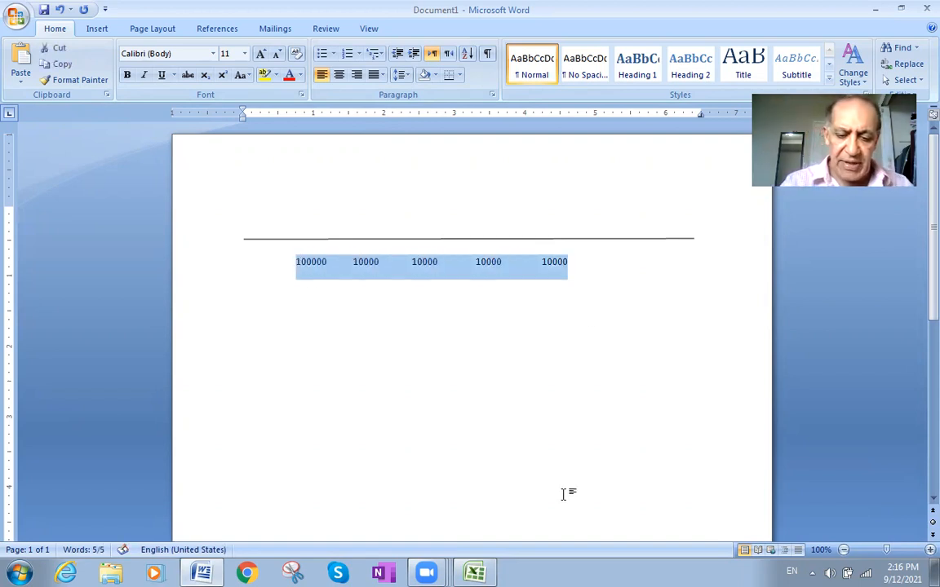
key(ctrl+b)
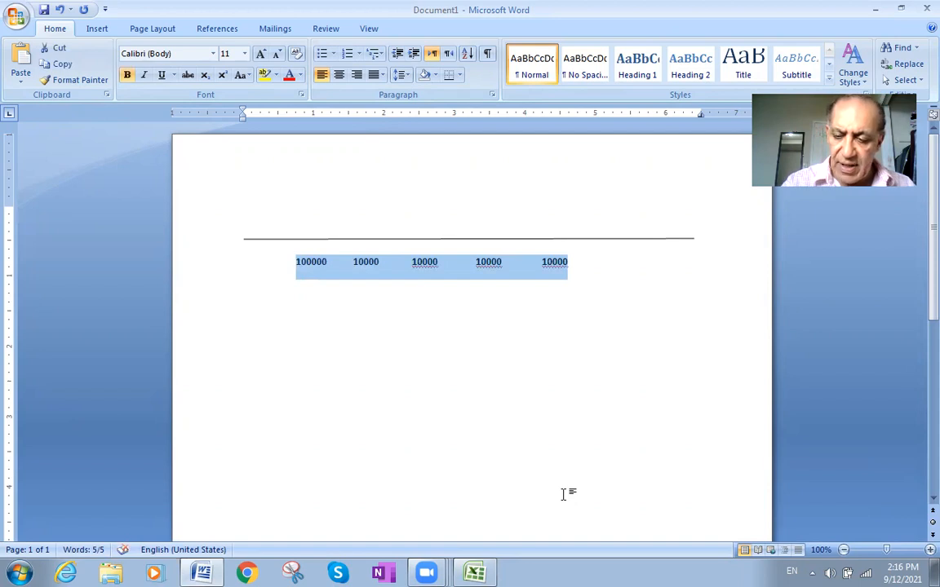
key(ctrl+bracketright)
key(ctrl+bracketright)
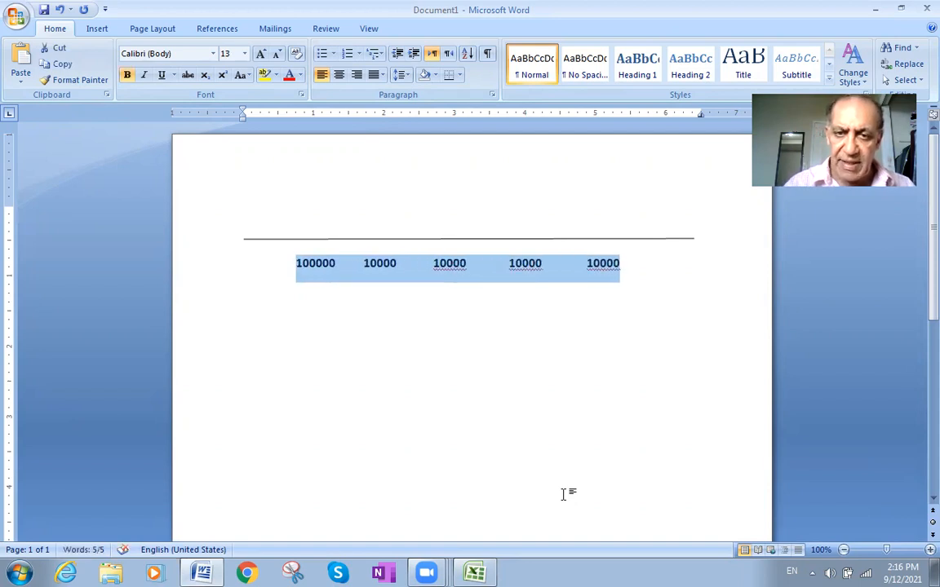
click(599, 260)
click(694, 261)
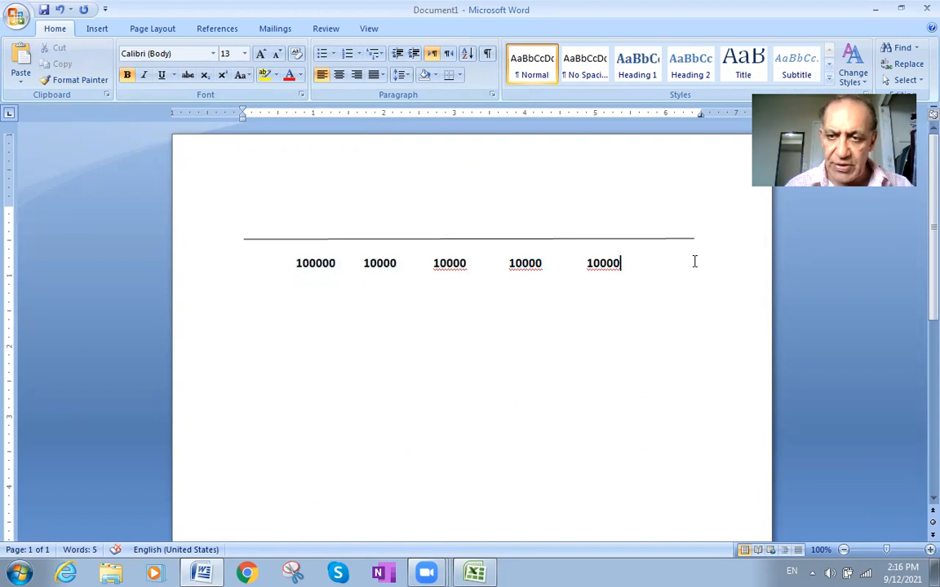
- Insert "????" at the start of the amounts row, directly beneath the beginning of the horizontal line
click(244, 255)
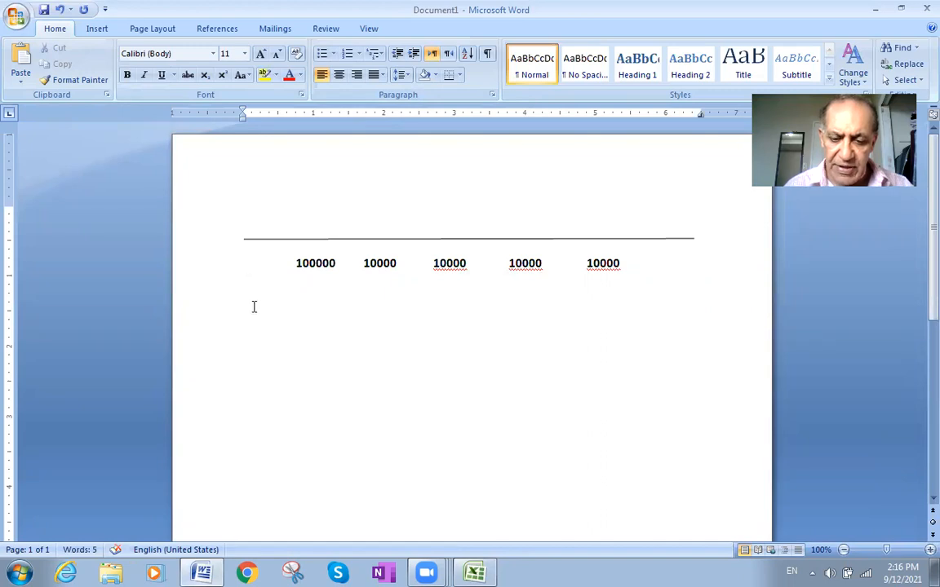
text(????)
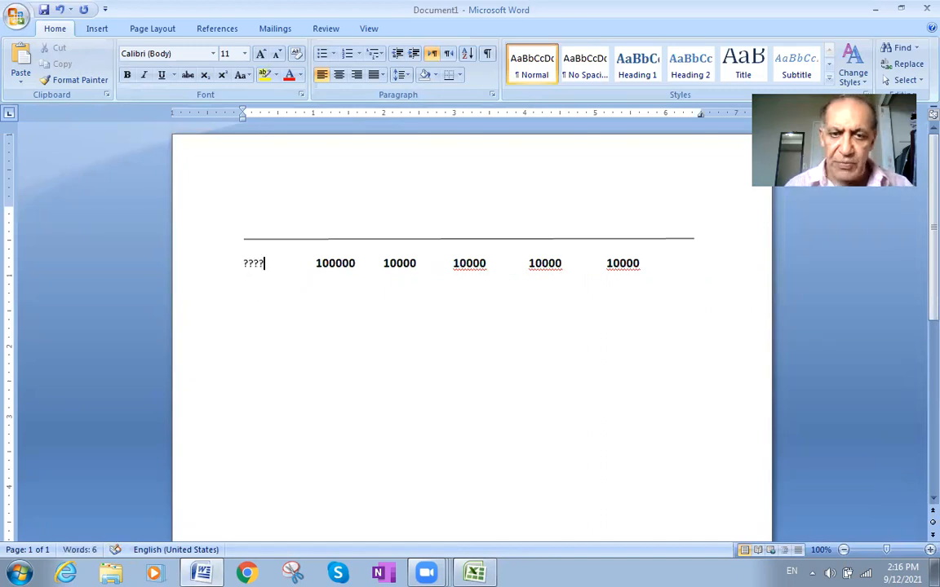
- Examine the unknown "????" value at the start of the timeline against each of the five payments in the row
double_click(332, 261)
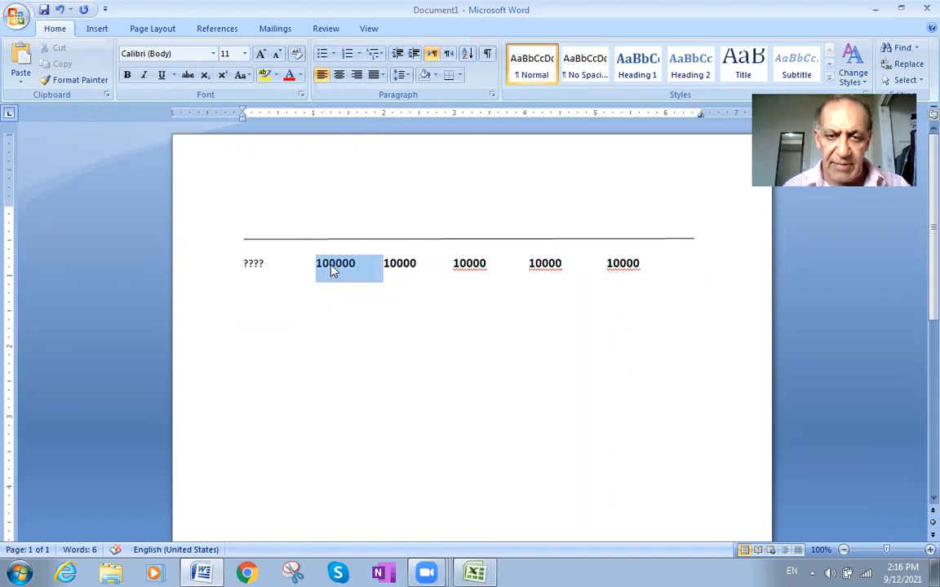
click(331, 262)
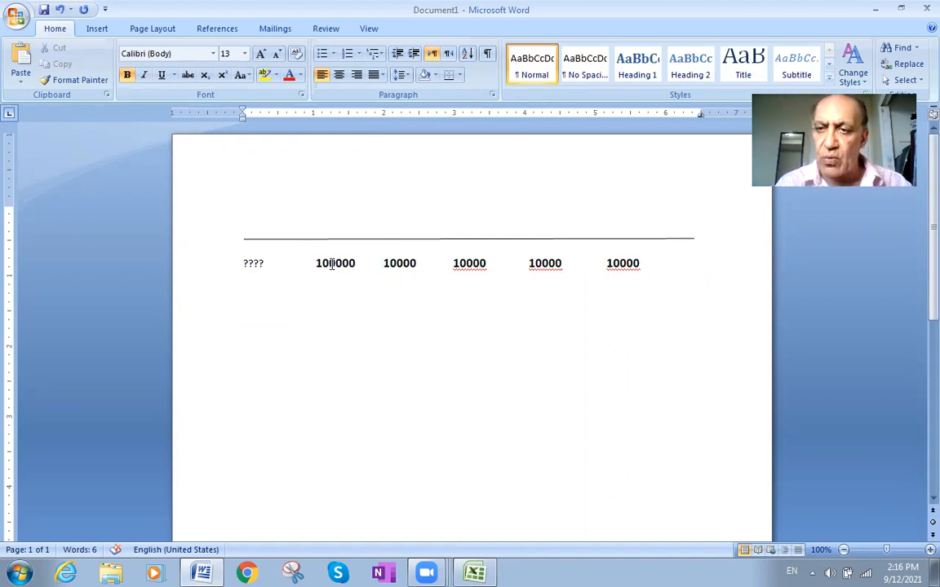
drag(320, 263, 255, 280)
click(258, 273)
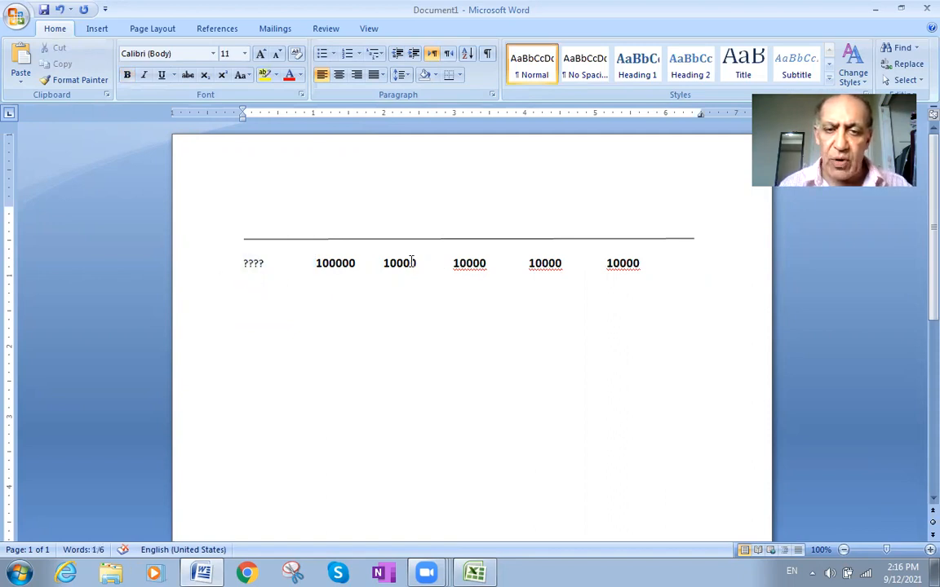
double_click(411, 263)
click(246, 264)
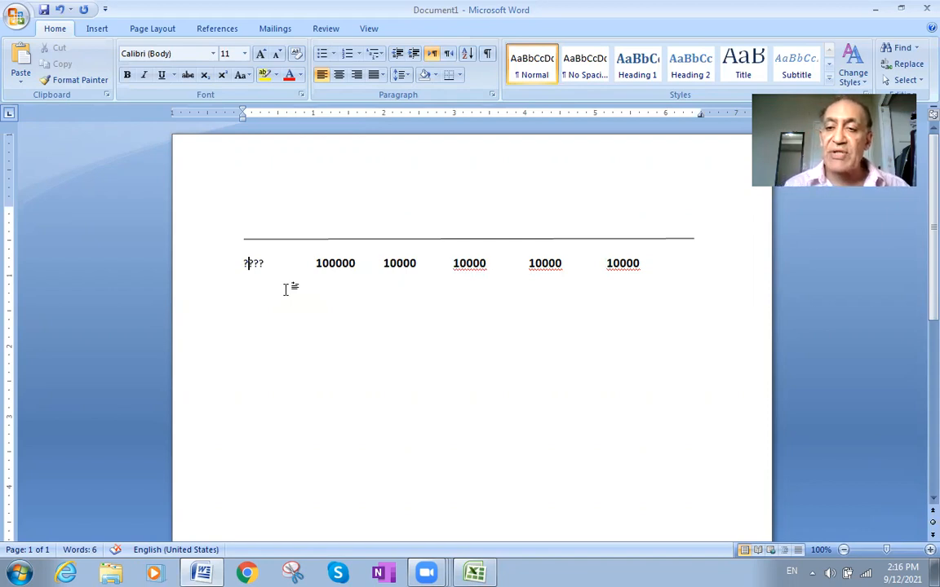
double_click(634, 263)
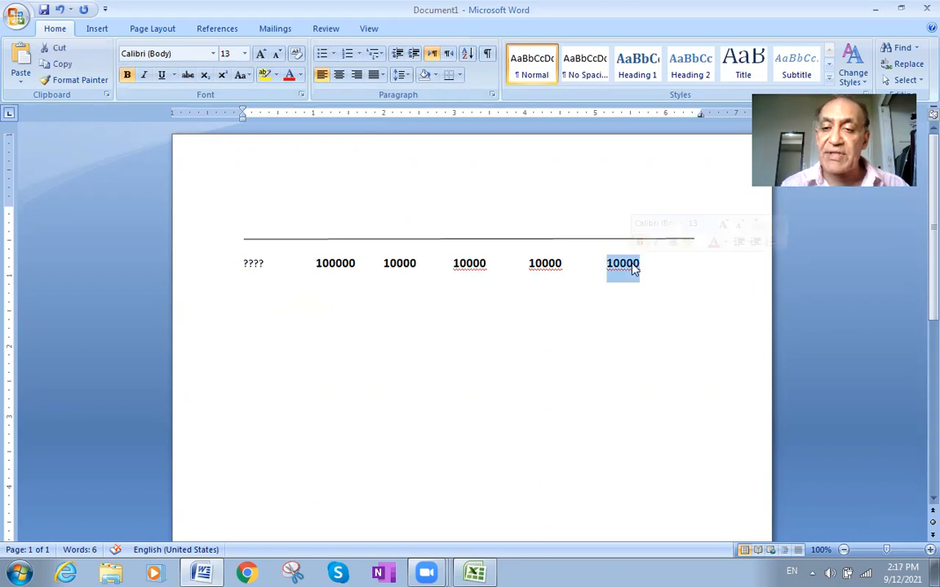
double_click(326, 263)
double_click(388, 263)
double_click(461, 263)
double_click(539, 264)
double_click(624, 271)
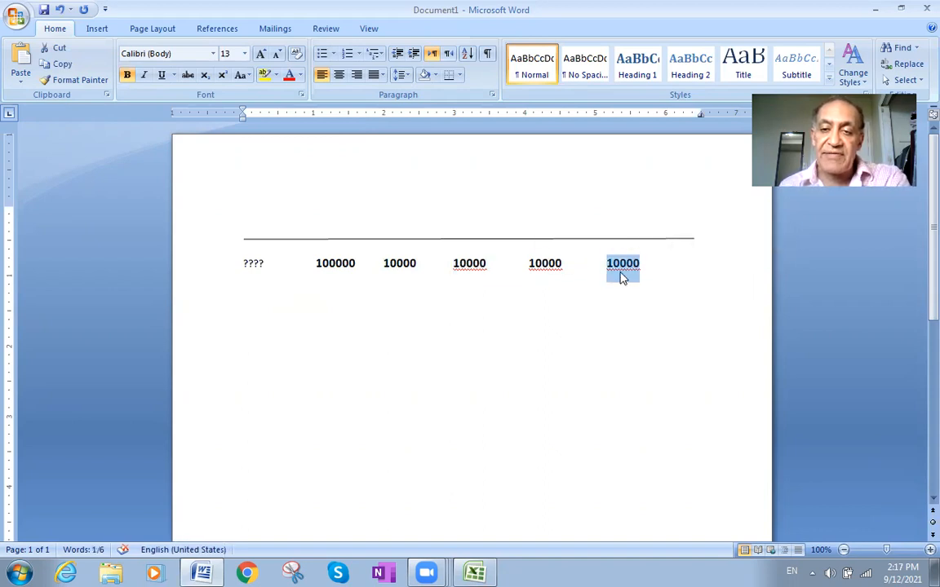
double_click(253, 265)
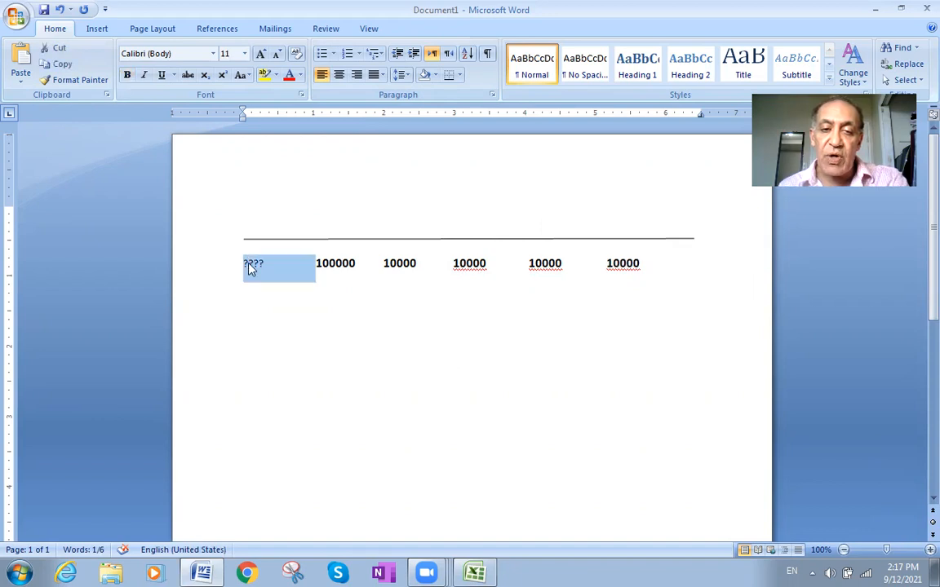
click(251, 269)
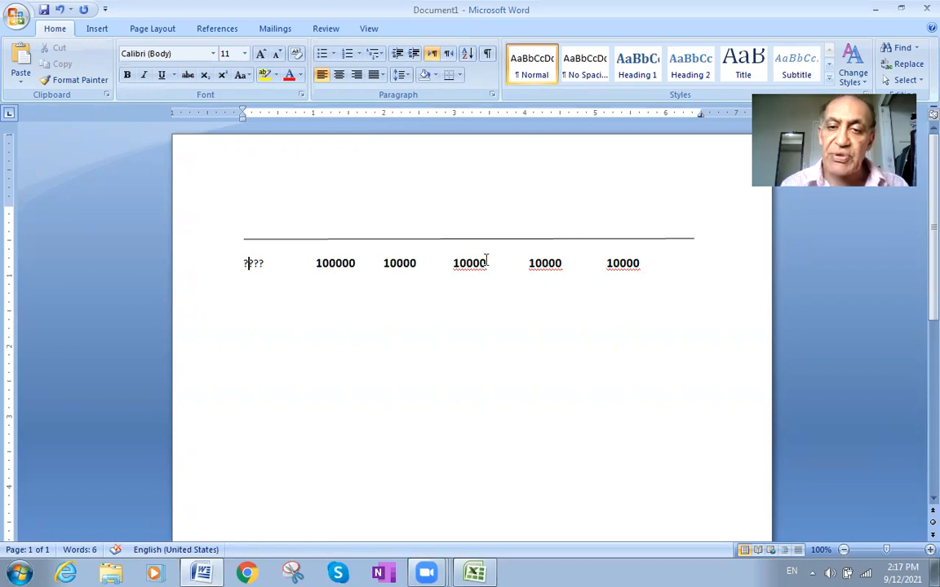
double_click(319, 263)
click(409, 263)
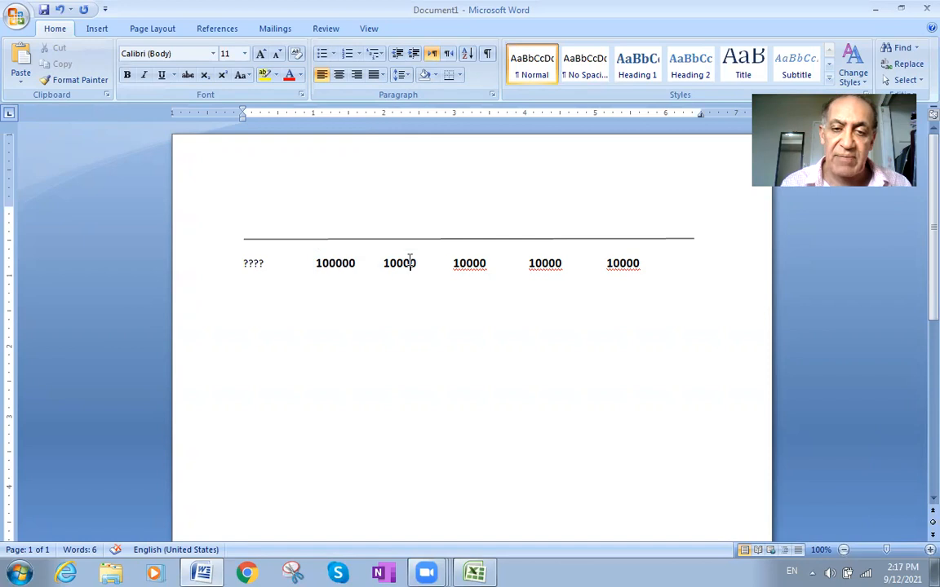
double_click(542, 263)
click(624, 263)
double_click(624, 263)
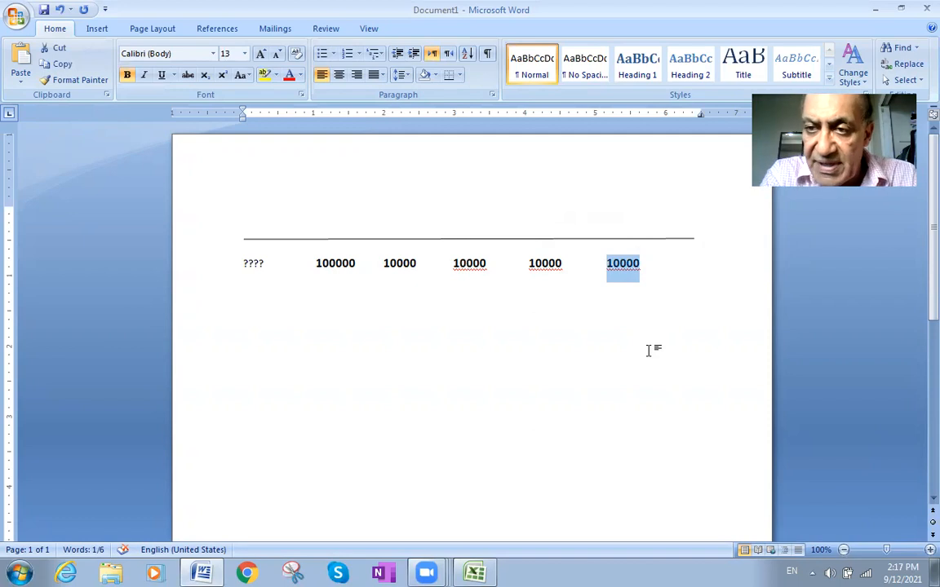
double_click(250, 264)
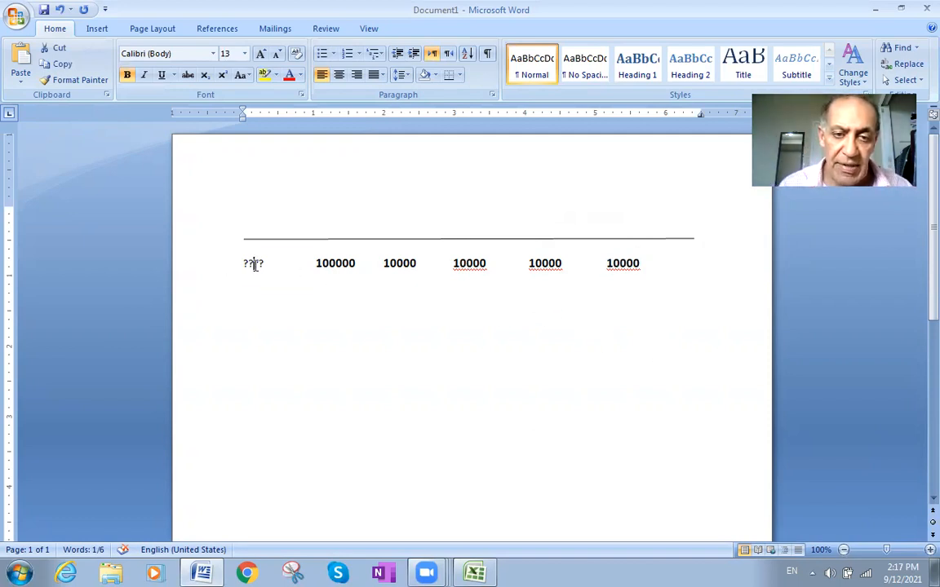
click(256, 347)
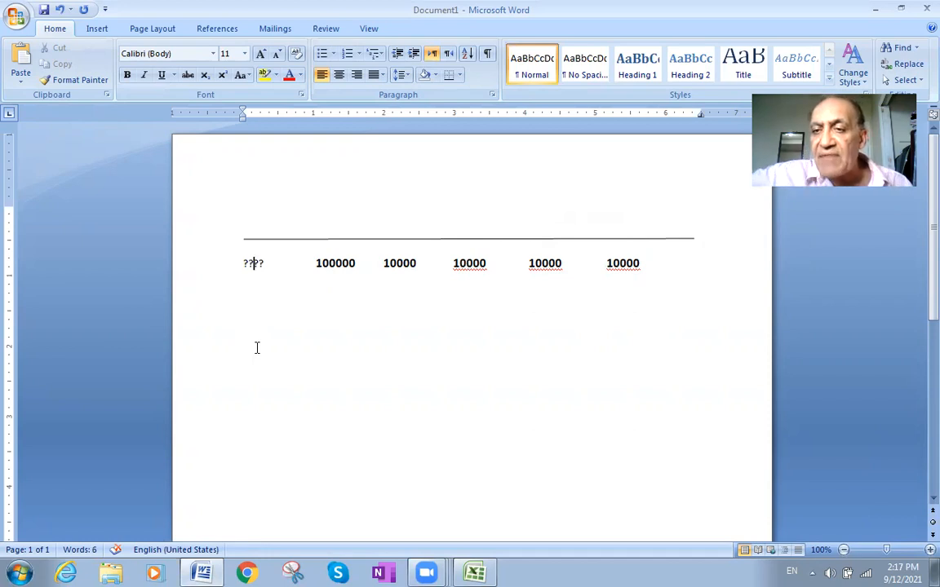
click(323, 265)
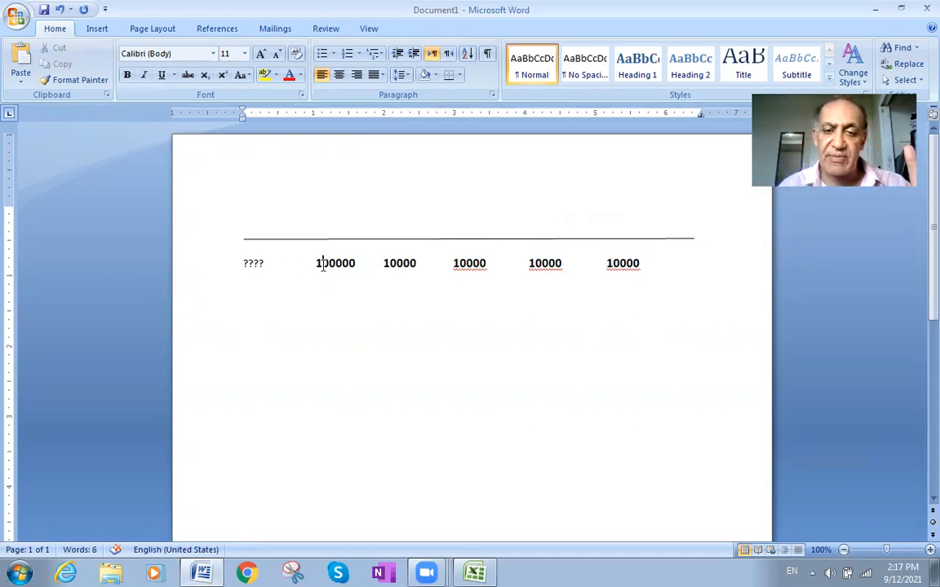
click(403, 265)
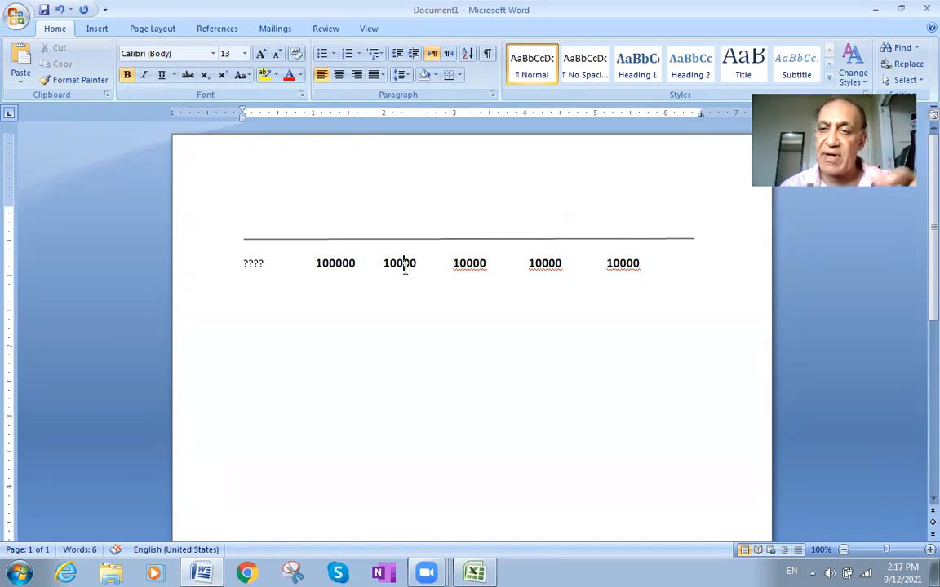
double_click(470, 268)
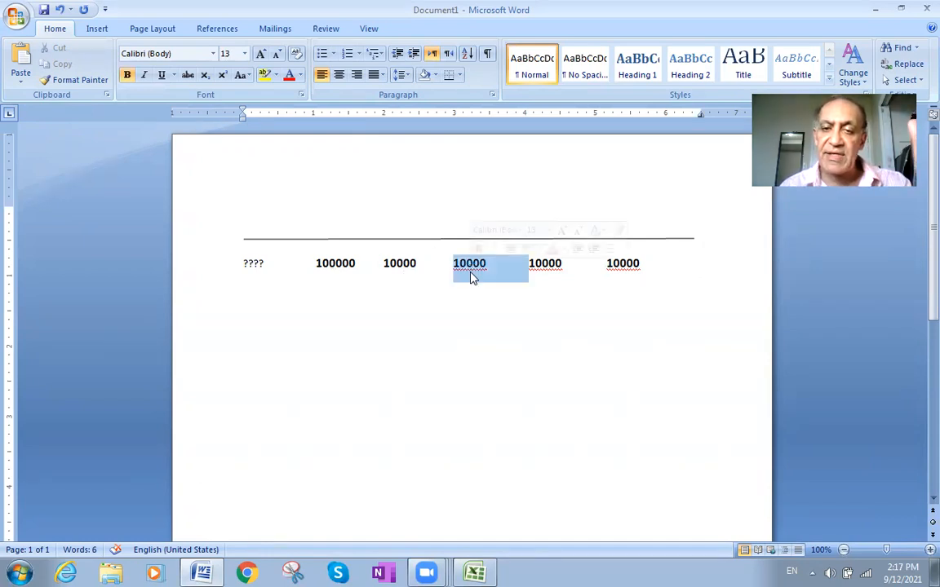
click(462, 389)
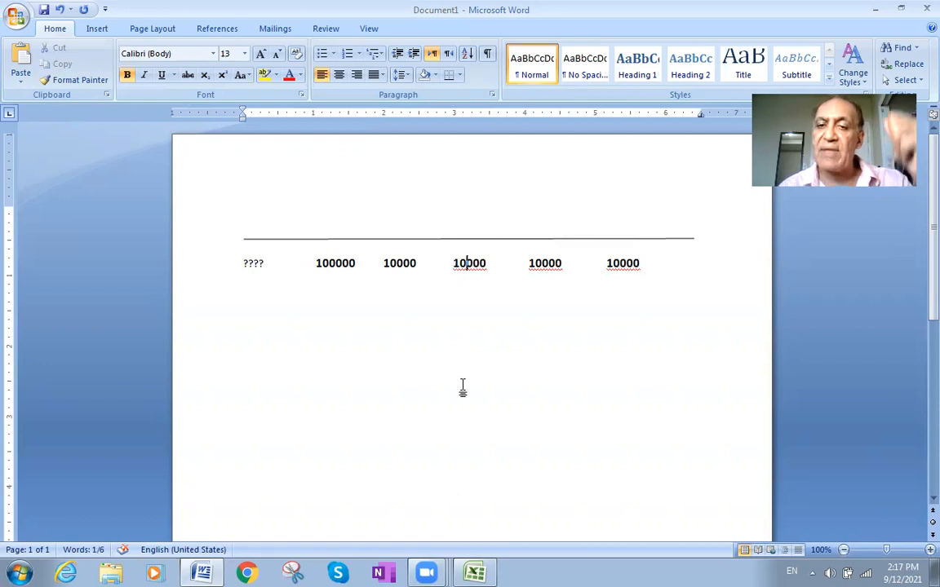
double_click(547, 269)
click(525, 396)
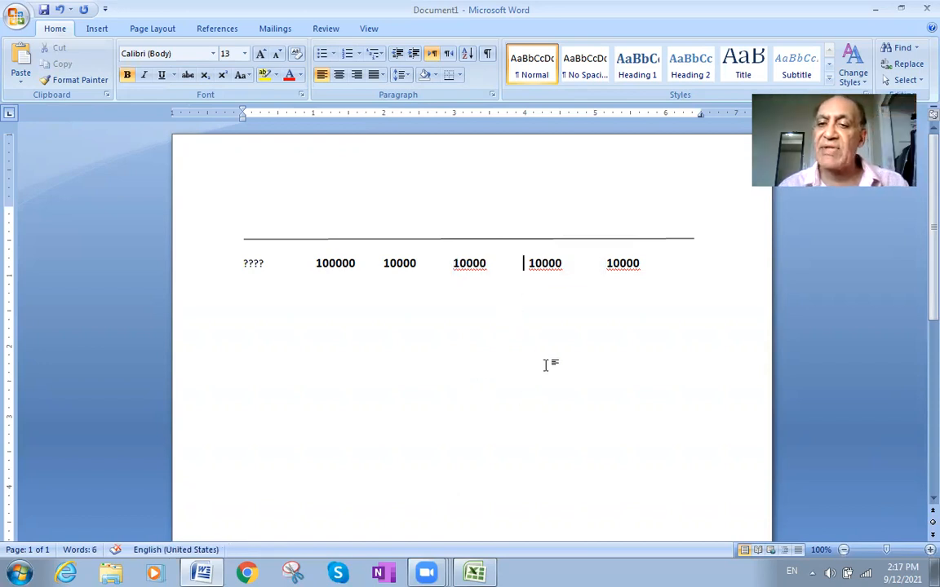
double_click(623, 268)
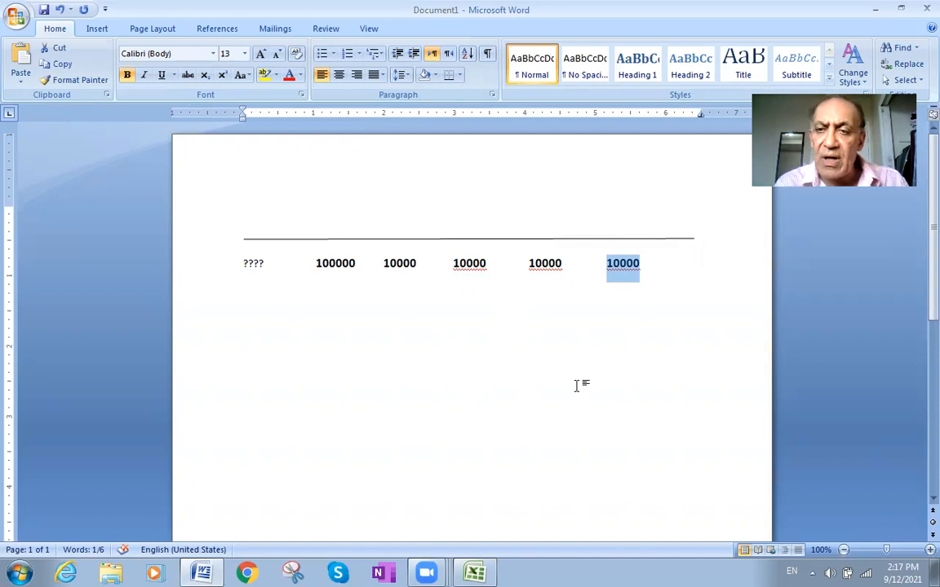
click(254, 227)
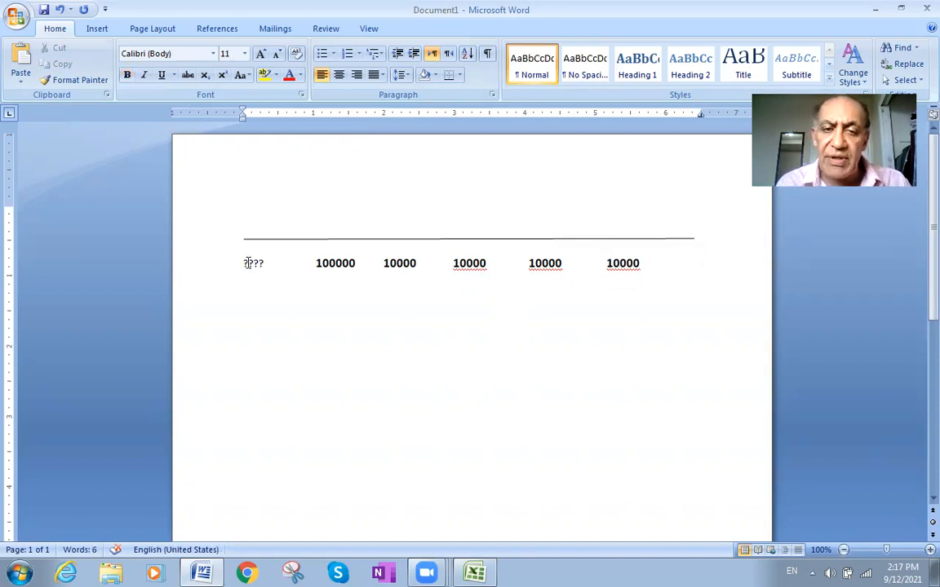
double_click(246, 263)
click(239, 290)
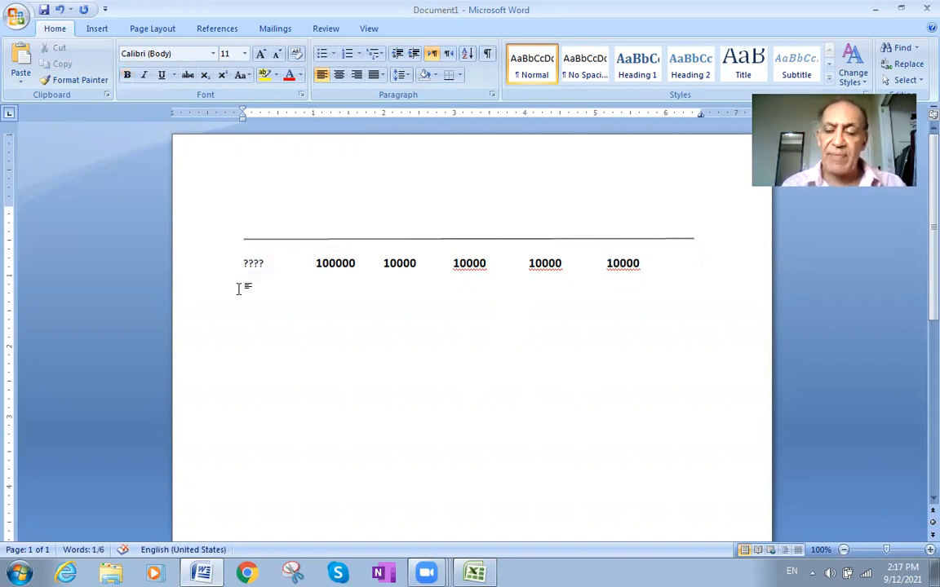
- Add the text "INTEREST RATE = 5%" three paragraphs beneath the amounts row, followed by two new paragraphs
click(642, 263)
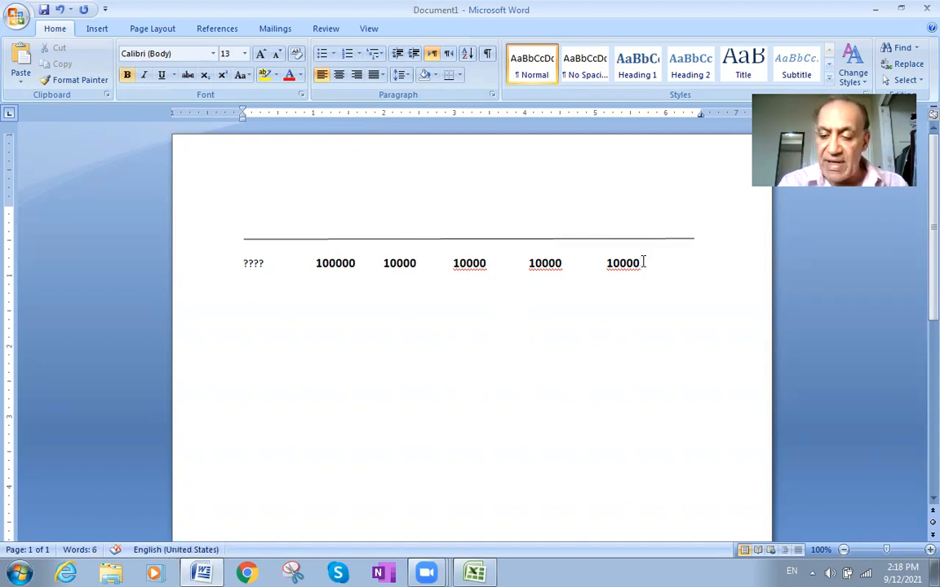
key(Return)
key(Return)
key(Return)
text(INTER)
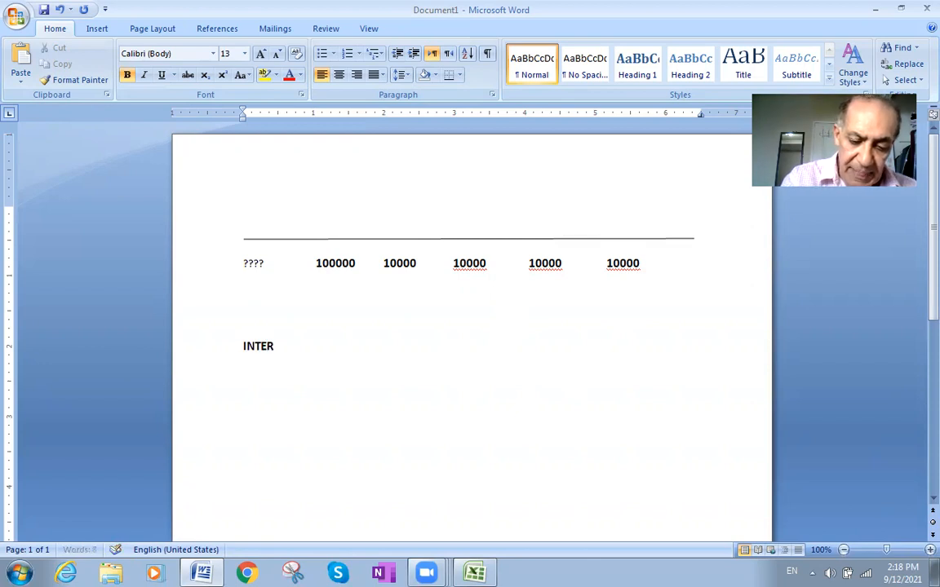
text(EST RATE =)
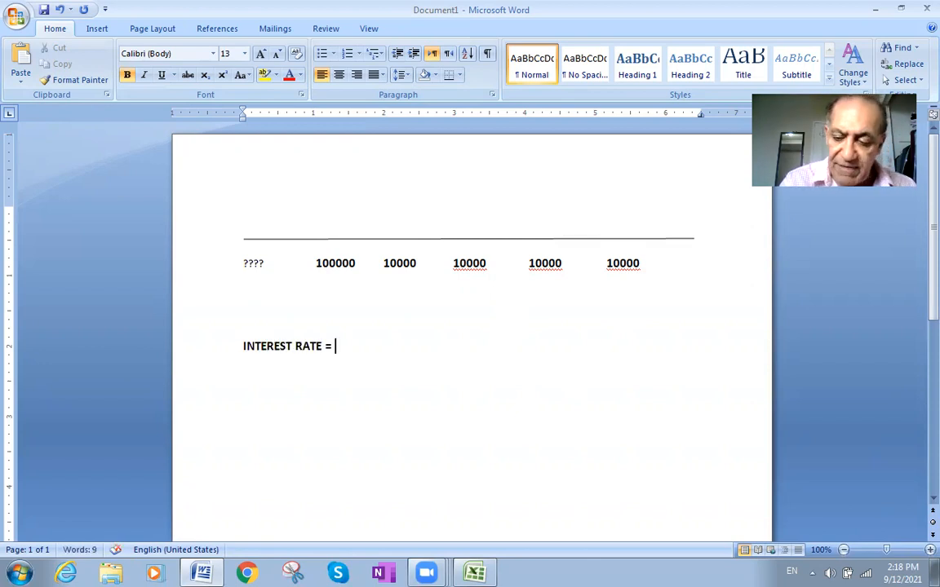
text( 5%)
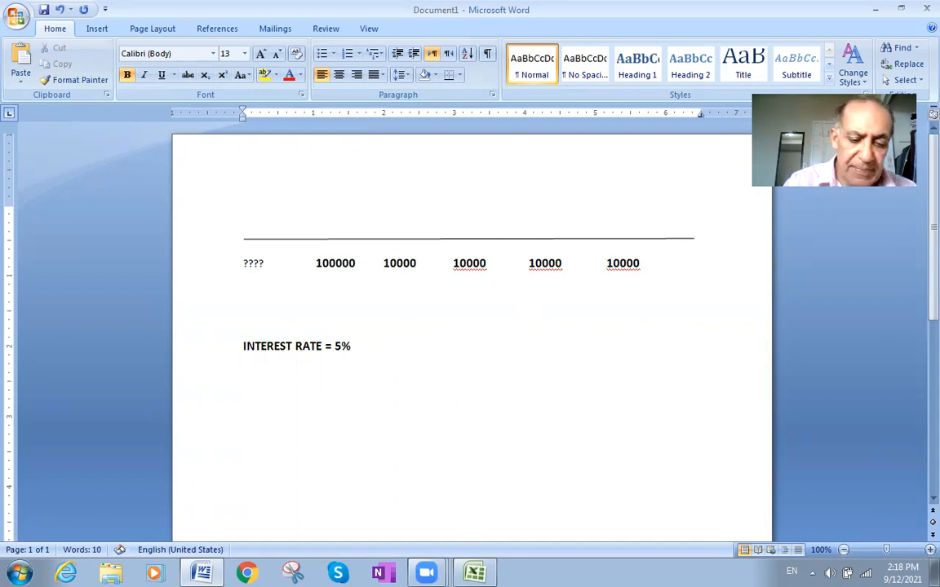
key(Return)
key(Return)
text(n)
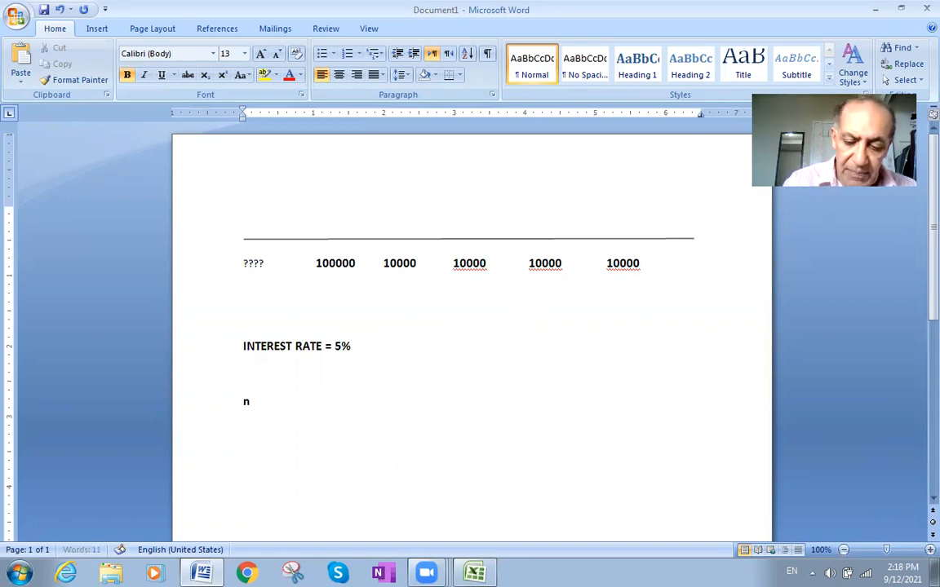
text(pv)
key(BackSpace)
key(BackSpace)
key(BackSpace)
key(BackSpace)
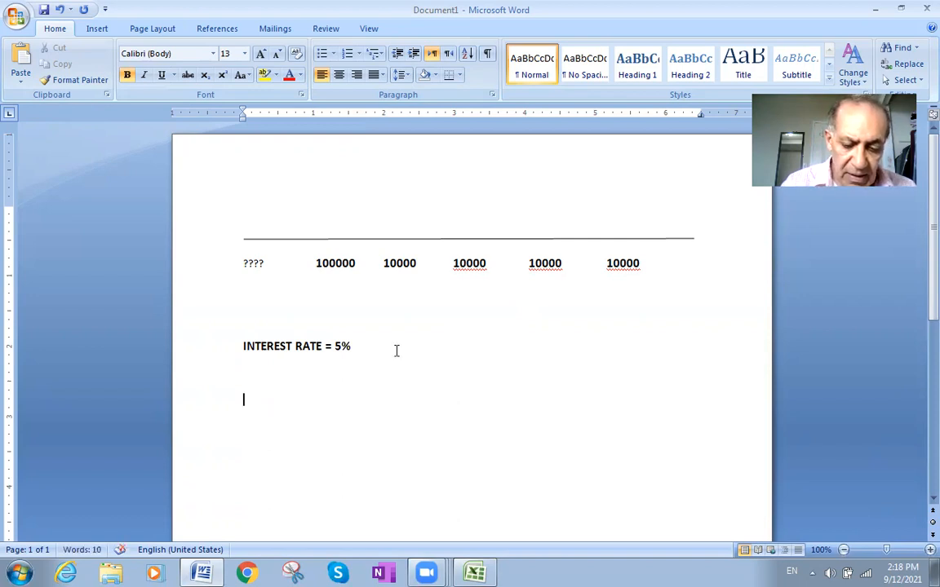
- Add the line "NPV ?=THE VALUE OF THOSE AMOUNTS RIGHT NOW" below the interest rate text
text(NPV)
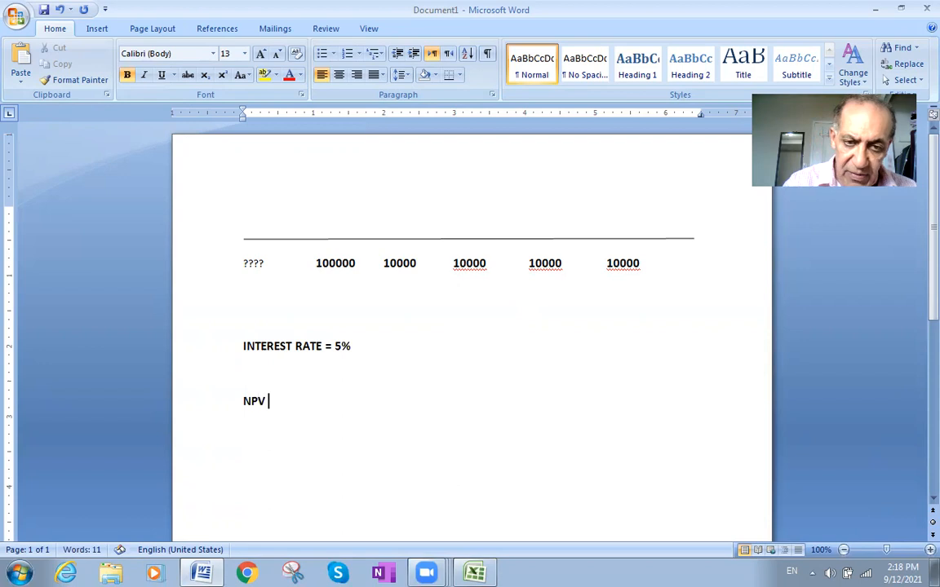
text( ?)
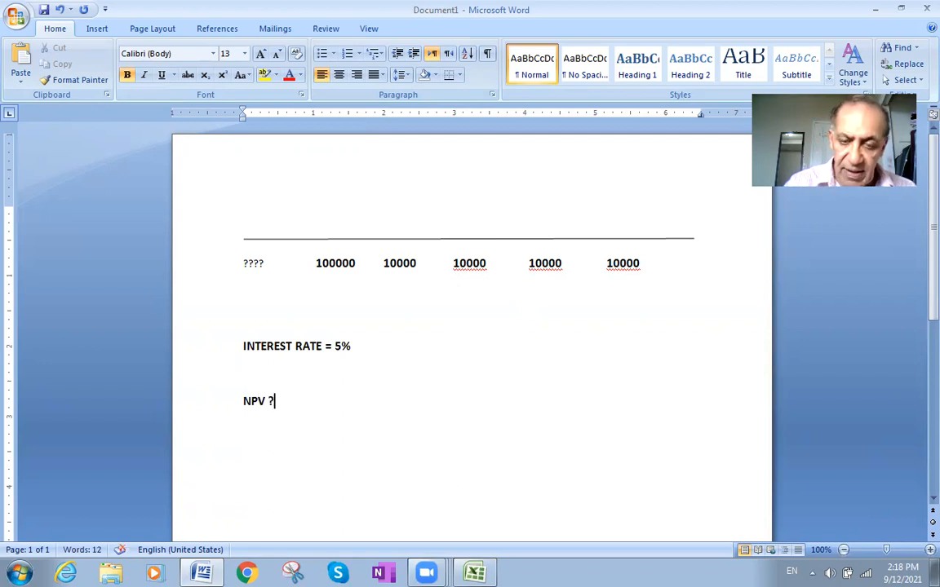
text(=THE)
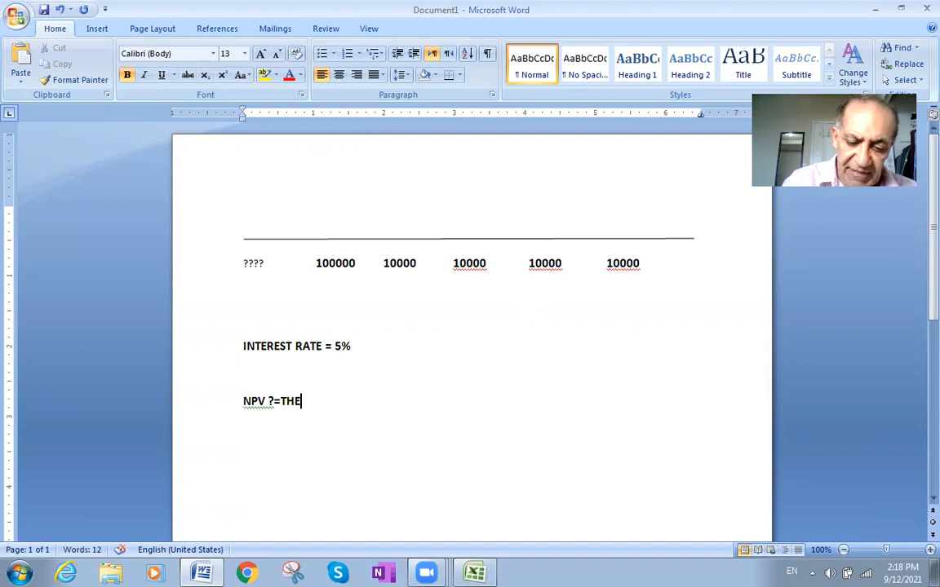
text( VALUE OF THOSE)
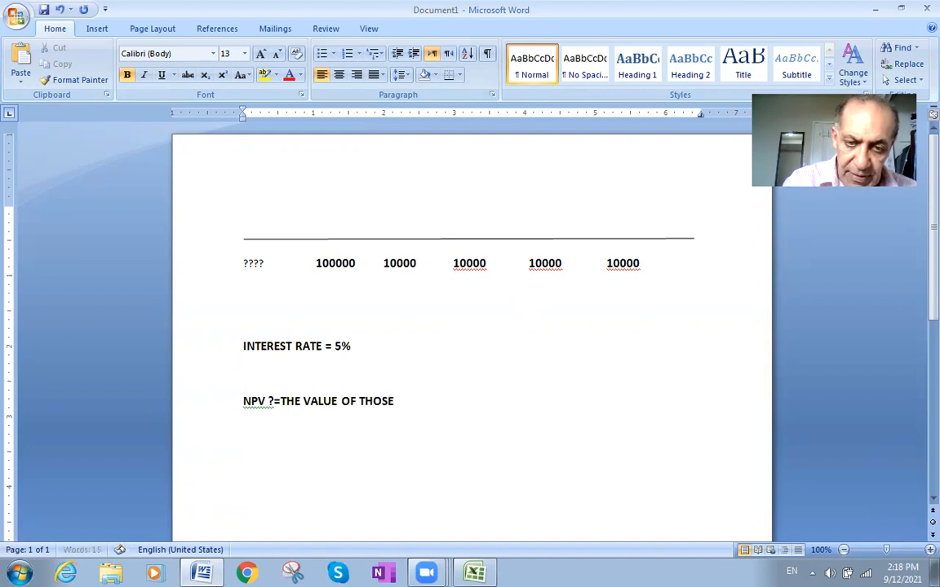
text( AMO)
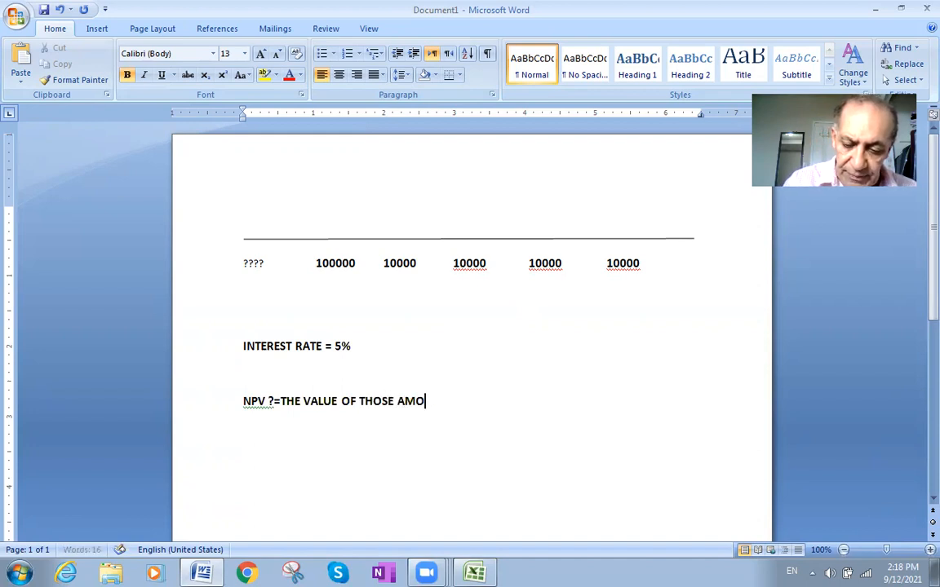
text(UNTS RIGHT)
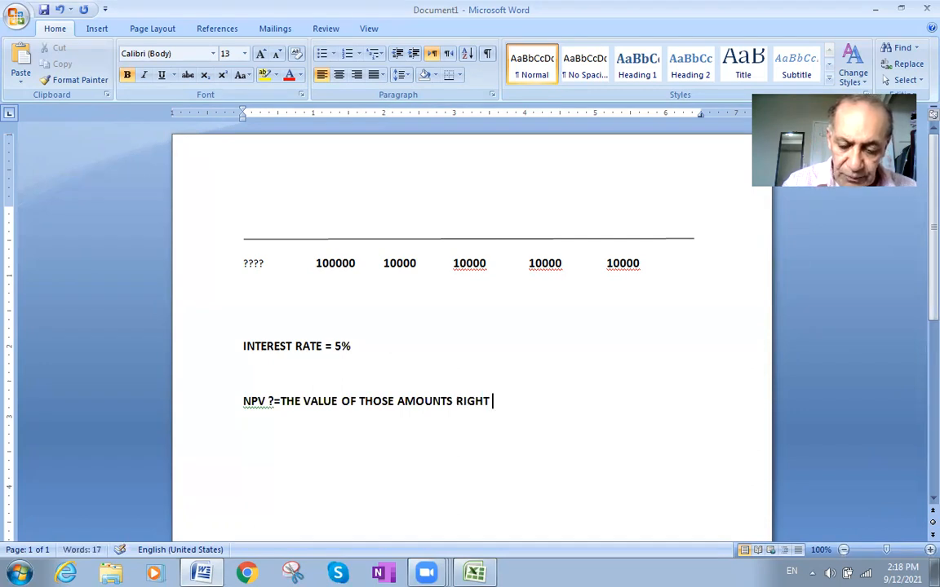
text( NOW)
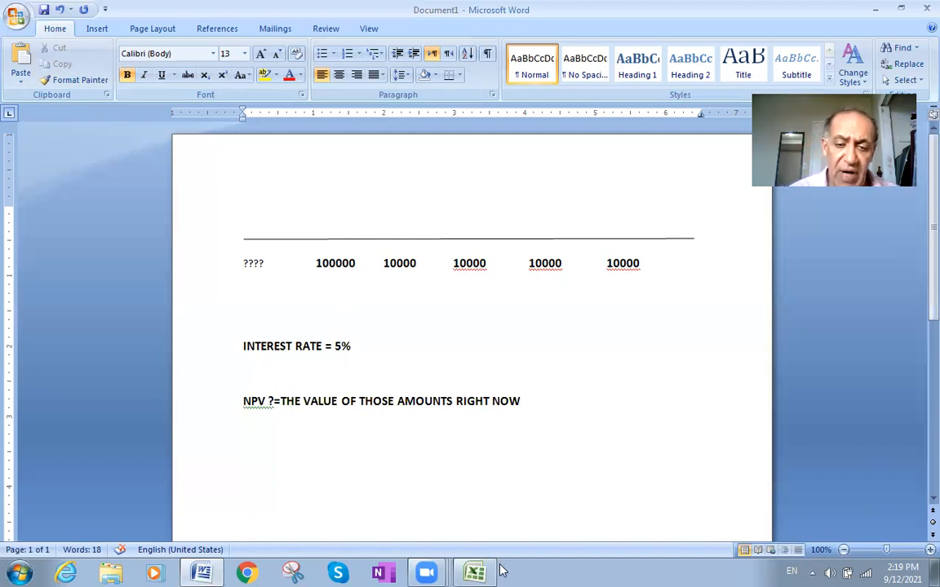
- Open Appendix_C_CITables (1).pdf from the desktop and look through its compound interest tables
click(874, 8)
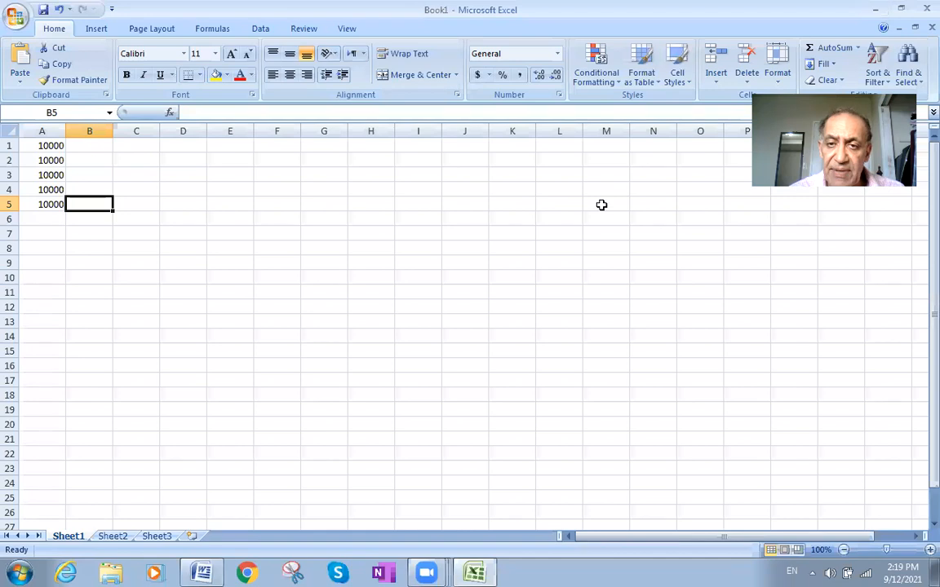
click(877, 9)
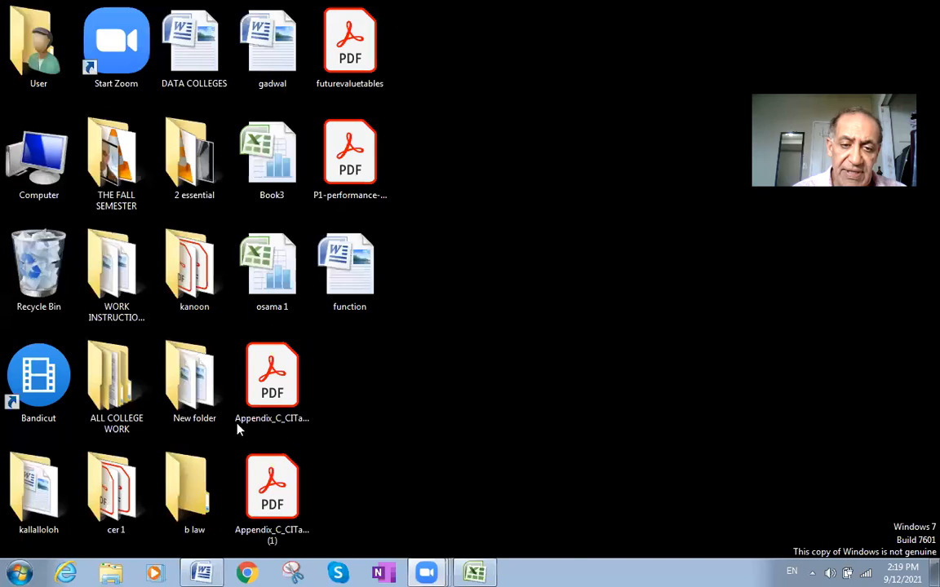
double_click(272, 475)
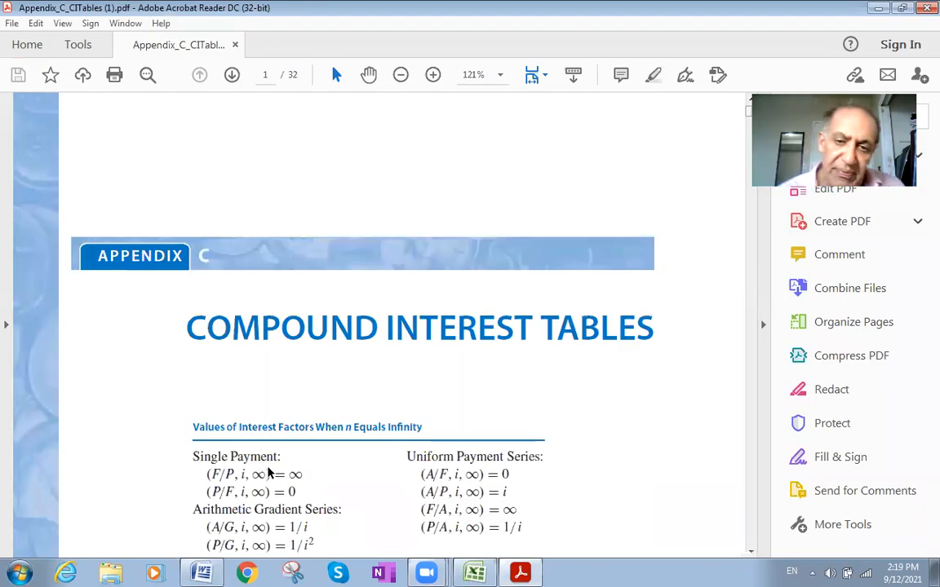
scroll(444, 332, down, 3)
scroll(443, 332, down, 18)
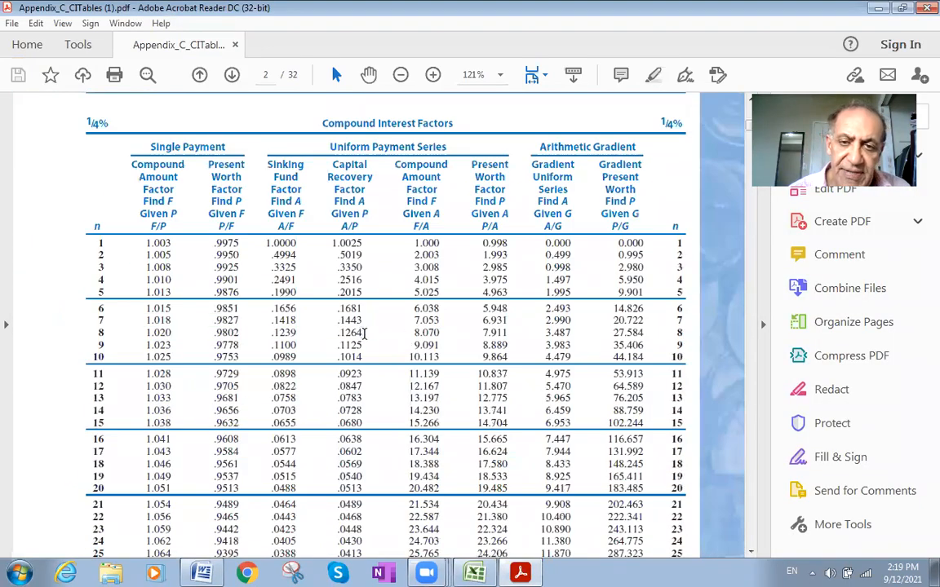
scroll(409, 336, down, 10)
scroll(363, 328, down, 20)
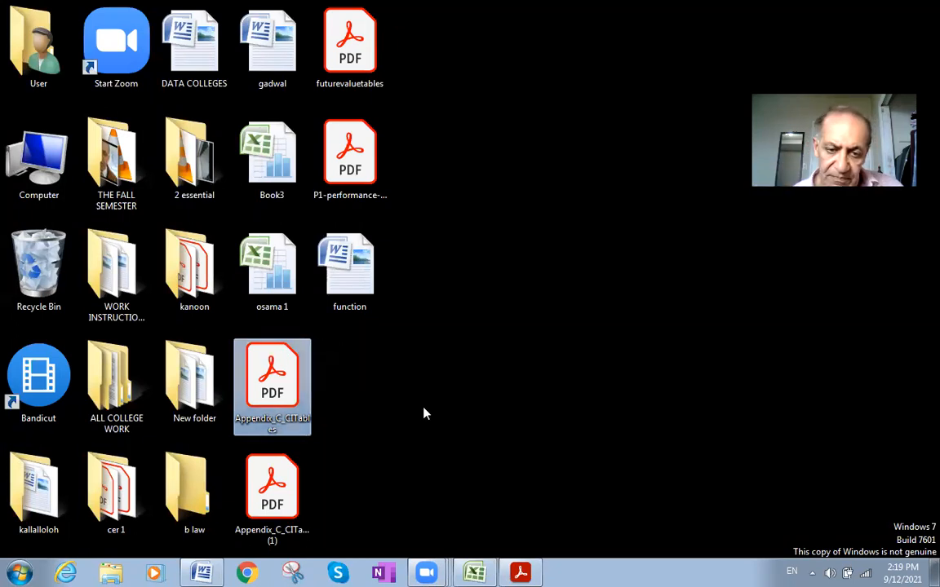
- Open Appendix_C_CITables.pdf from the desktop, and close both compound interest table files
double_click(282, 414)
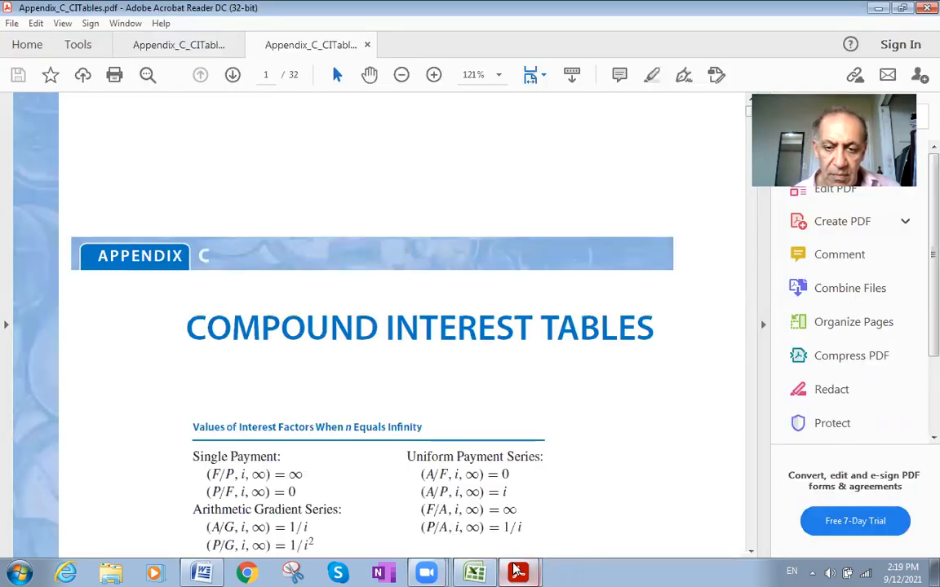
mouse_move(520, 573)
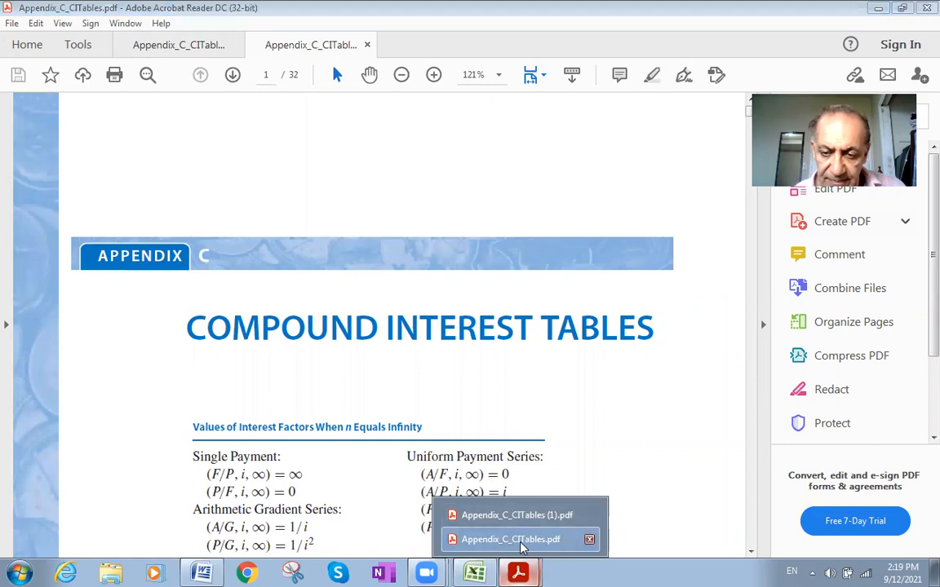
click(589, 541)
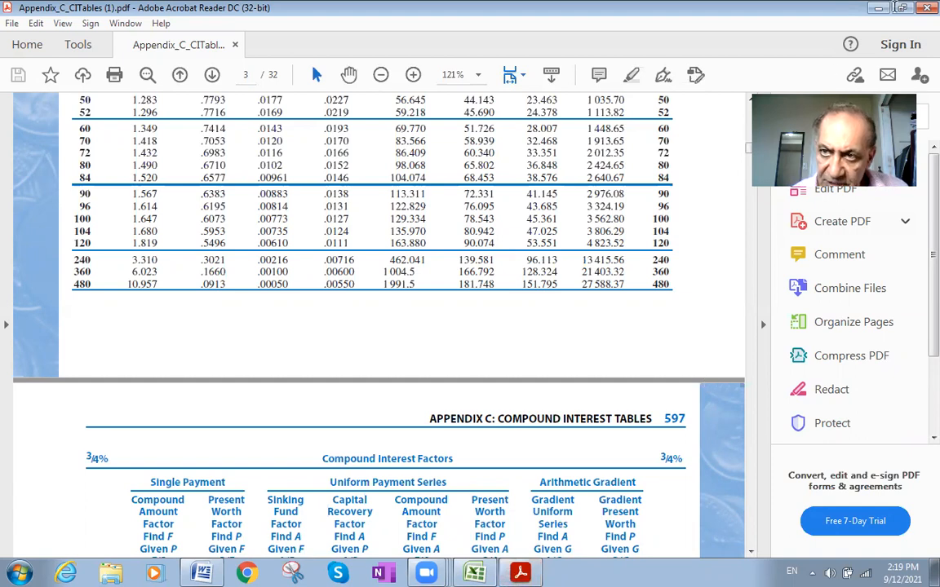
click(927, 7)
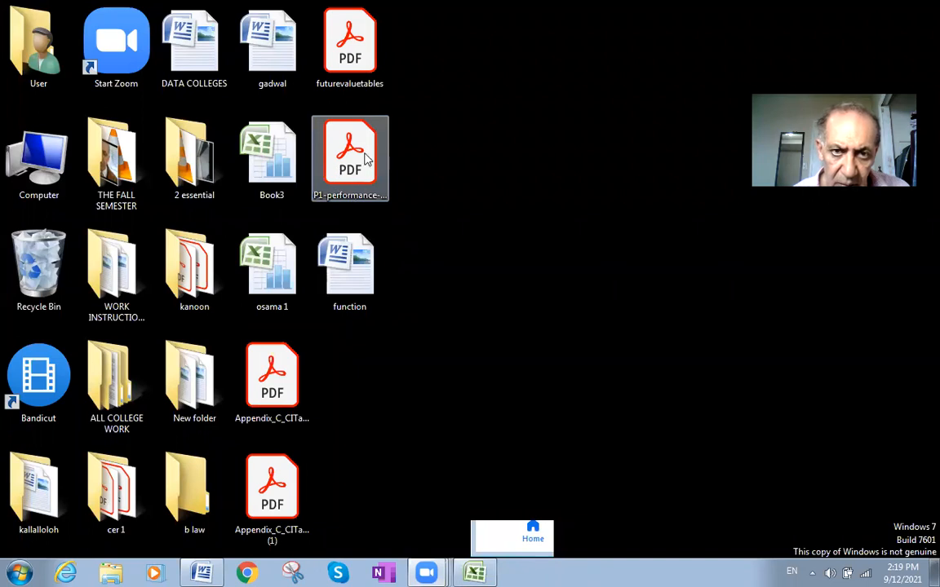
- Open futurevaluetables.pdf from the desktop, look through both pages of factor tables, and minimize it
double_click(372, 68)
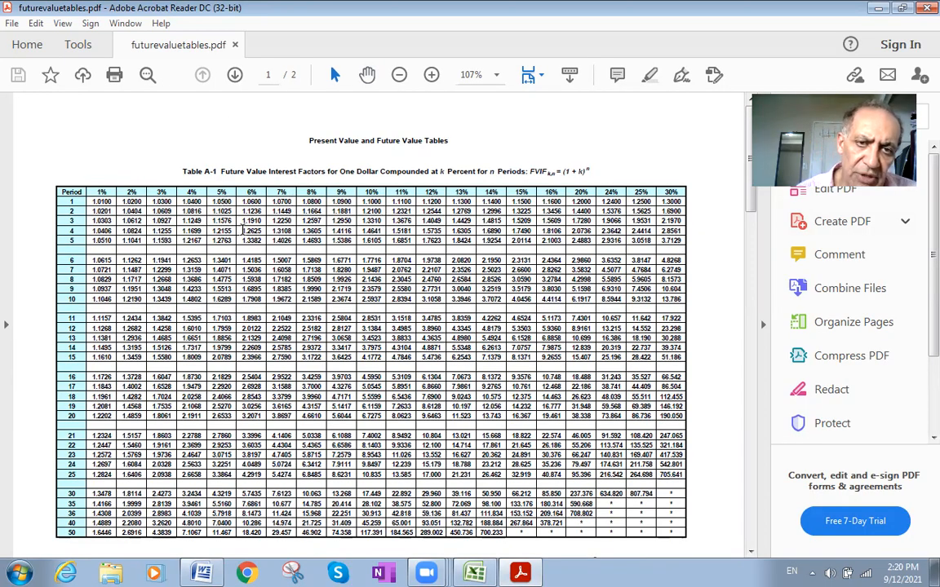
scroll(255, 221, down, 10)
scroll(255, 222, down, 15)
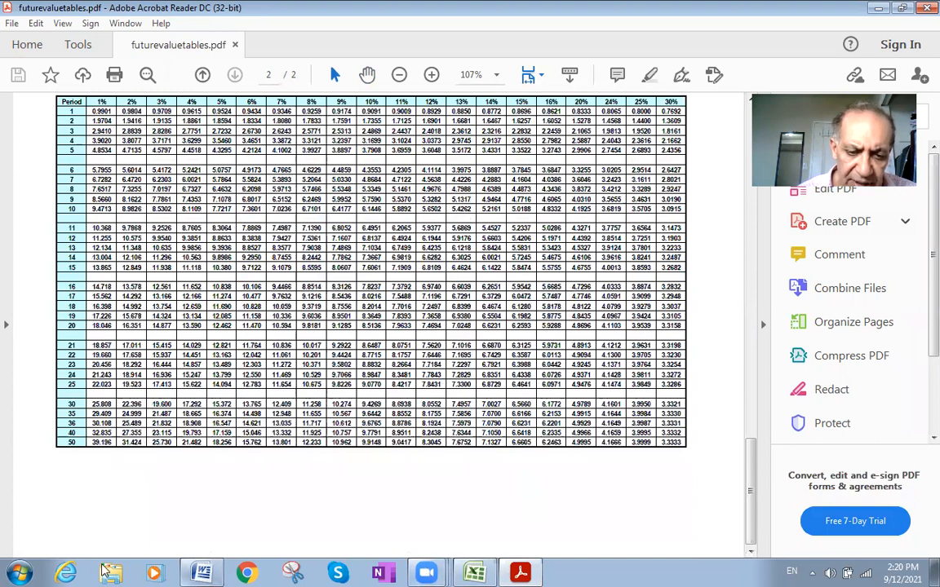
click(879, 8)
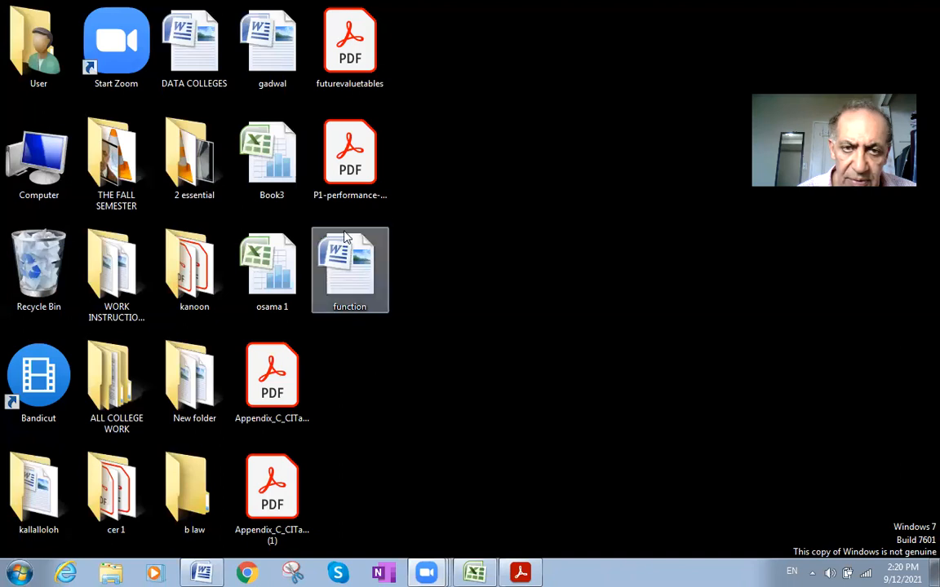
- Open P1-performance-operations-tables-2010-syllabus.pdf from the desktop and check the title and contents of its present value table
double_click(344, 157)
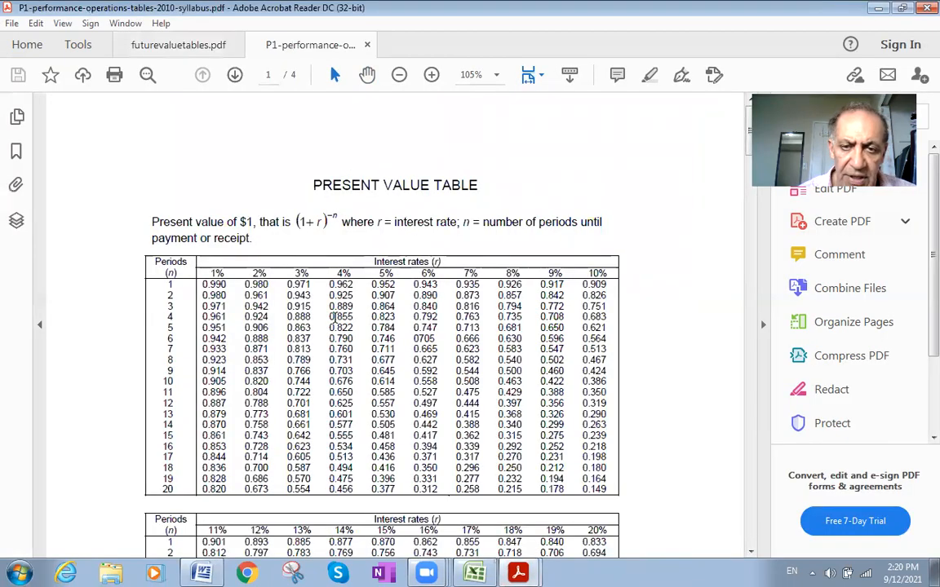
drag(483, 186, 312, 186)
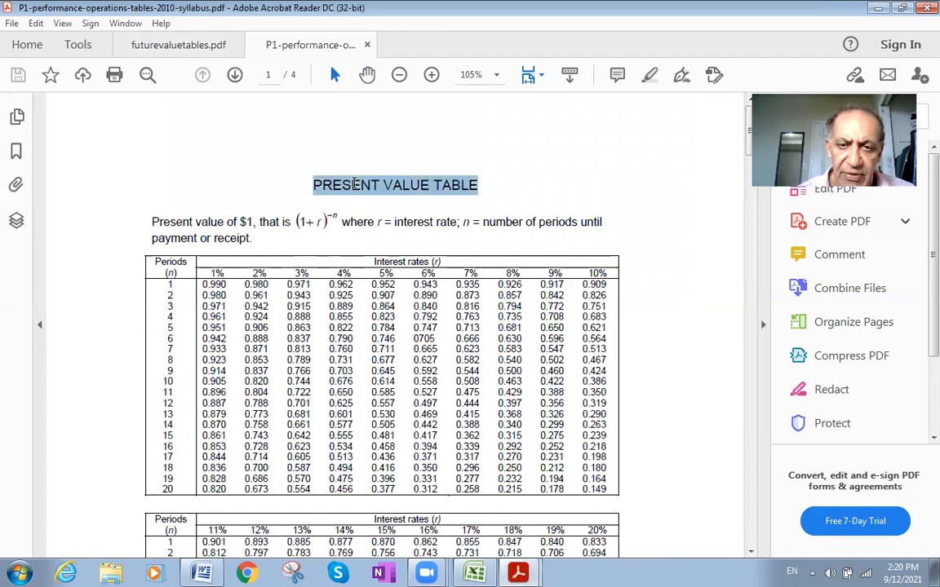
scroll(315, 324, down, 2)
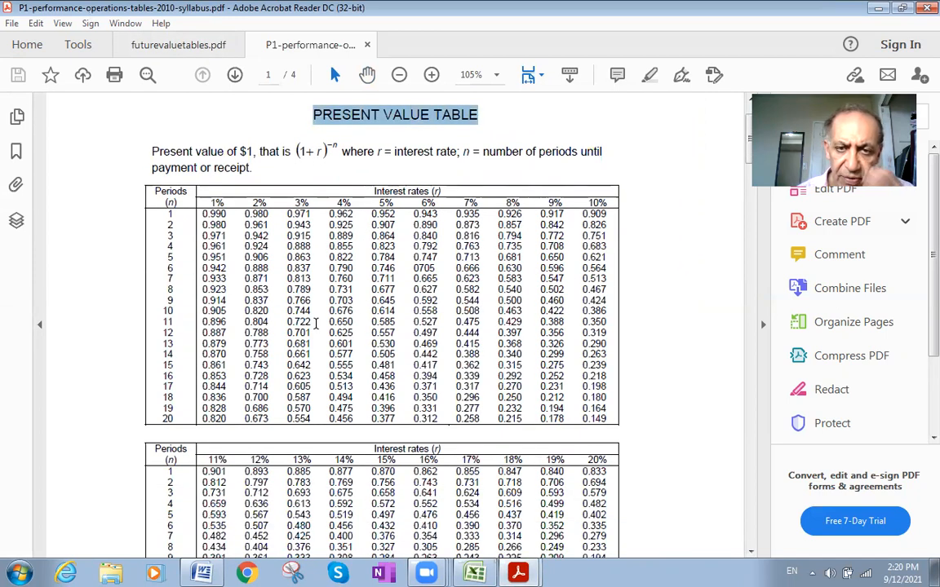
- Examine the 5% column of the present value table, from the period 1 factor down through the following periods
drag(401, 202, 385, 203)
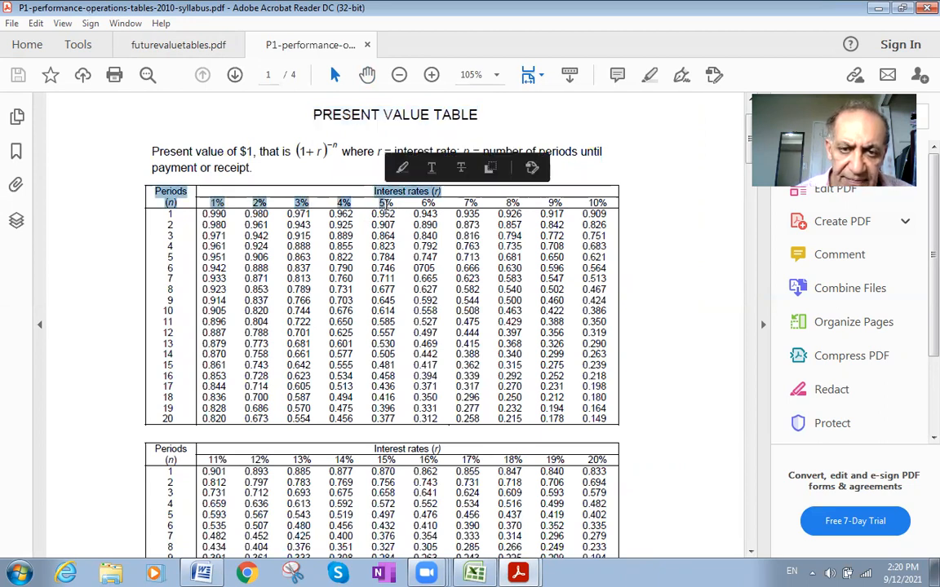
click(386, 202)
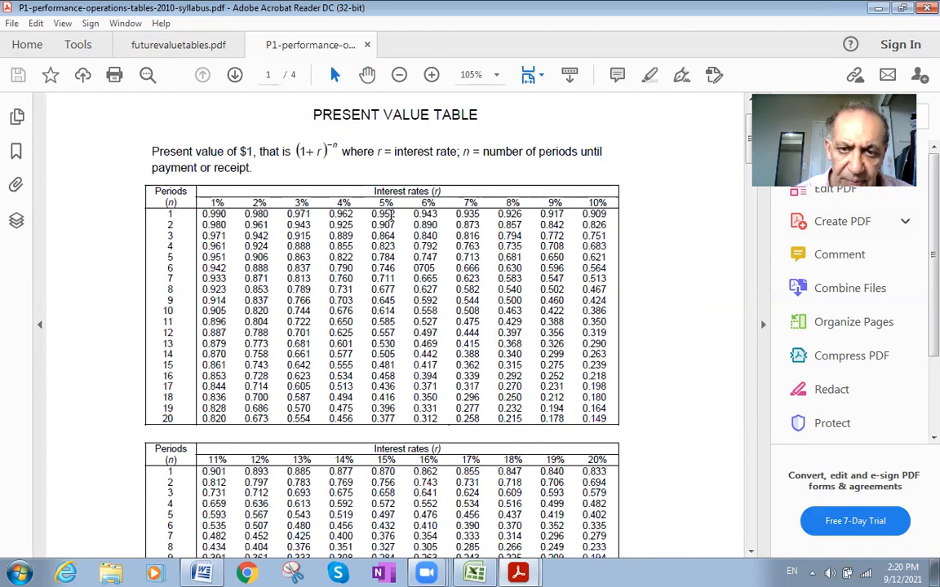
mouse_move(385, 213)
mouse_down()
mouse_move(394, 225)
mouse_move(394, 216)
mouse_up()
click(393, 211)
click(390, 218)
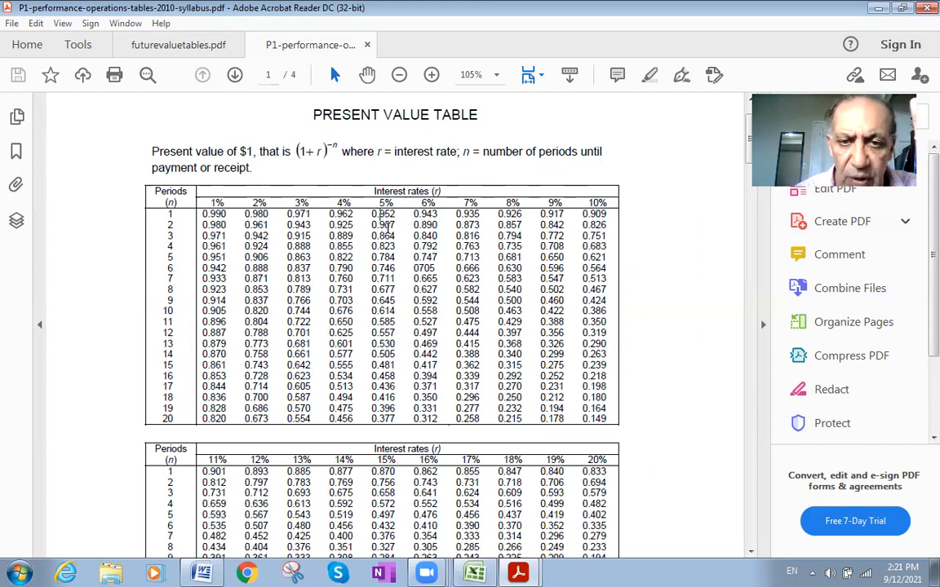
drag(380, 214, 399, 405)
click(723, 269)
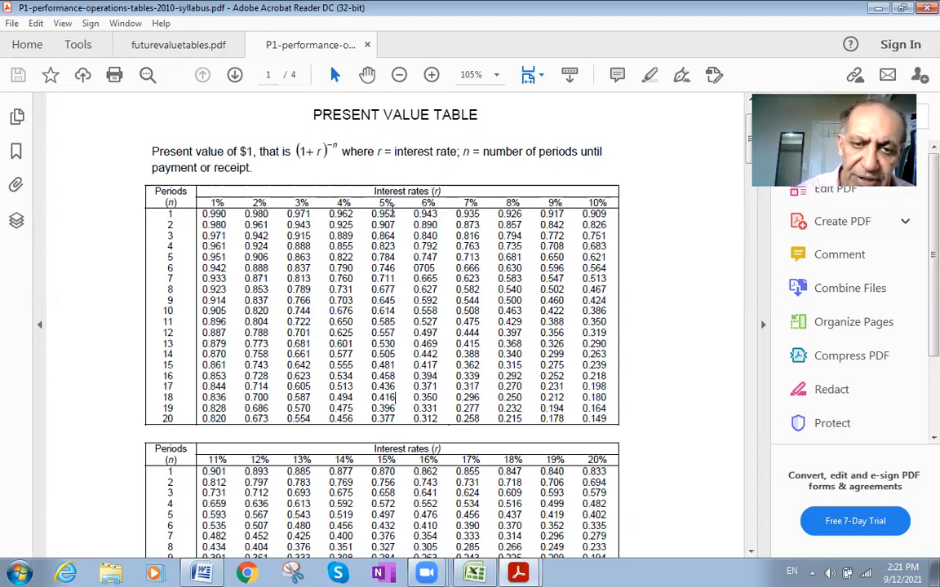
- Switch to the Word document, copy the first payment amount to the line beneath the NPV text, and add "*" after it
click(205, 573)
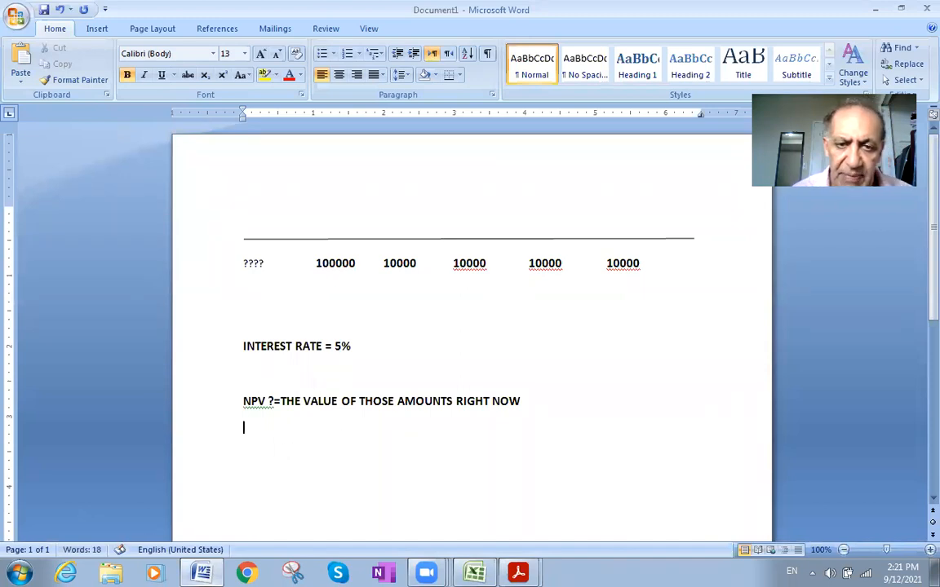
double_click(333, 261)
key(ctrl+c)
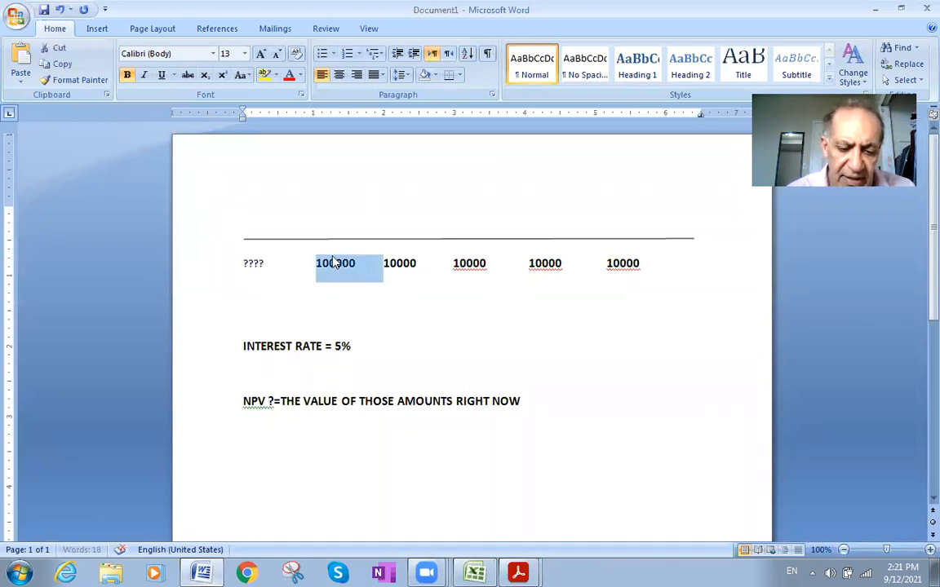
click(255, 451)
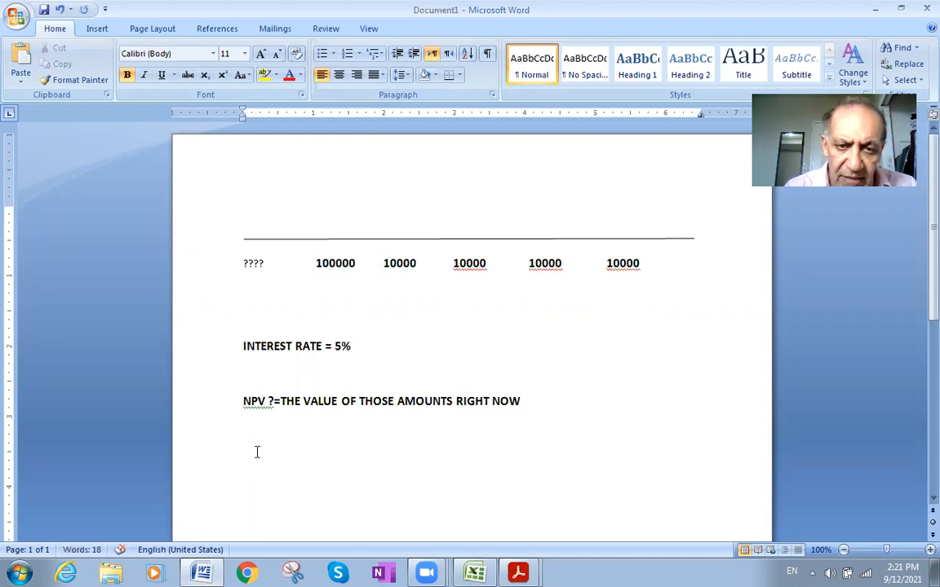
text(V)
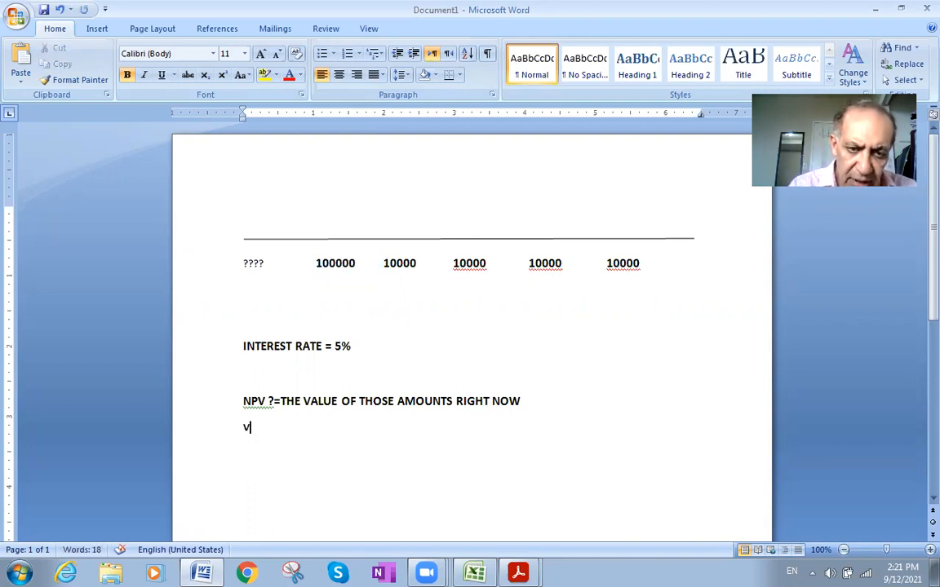
key(BackSpace)
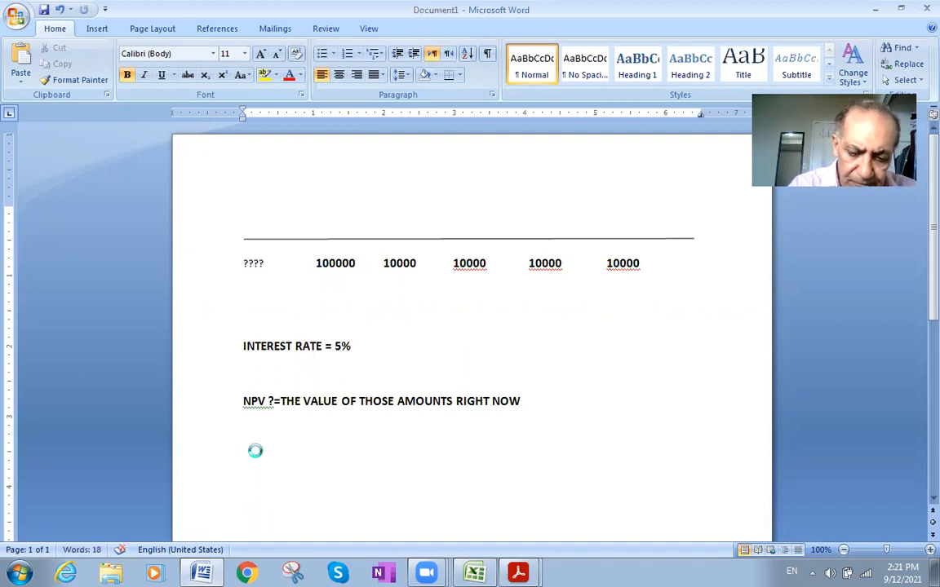
key(ctrl+v)
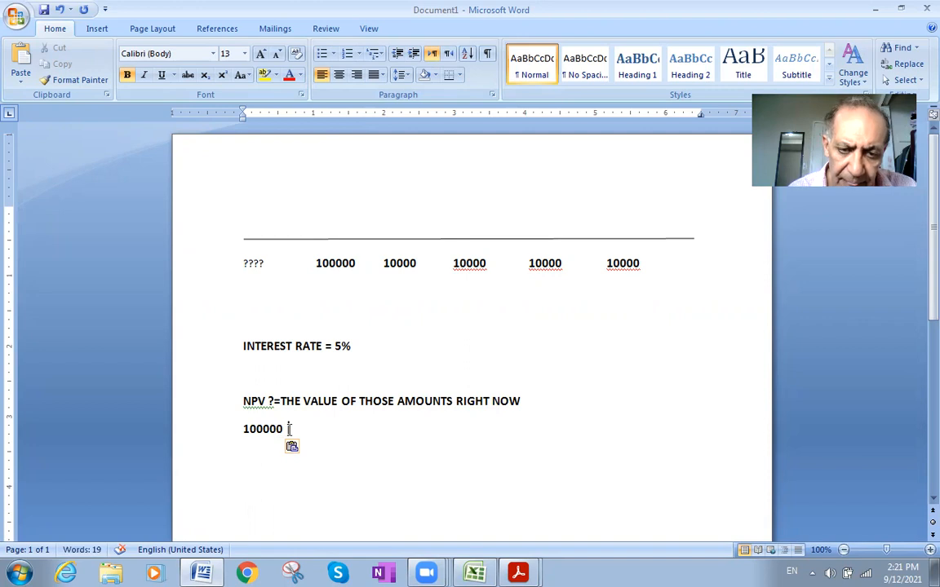
text(*)
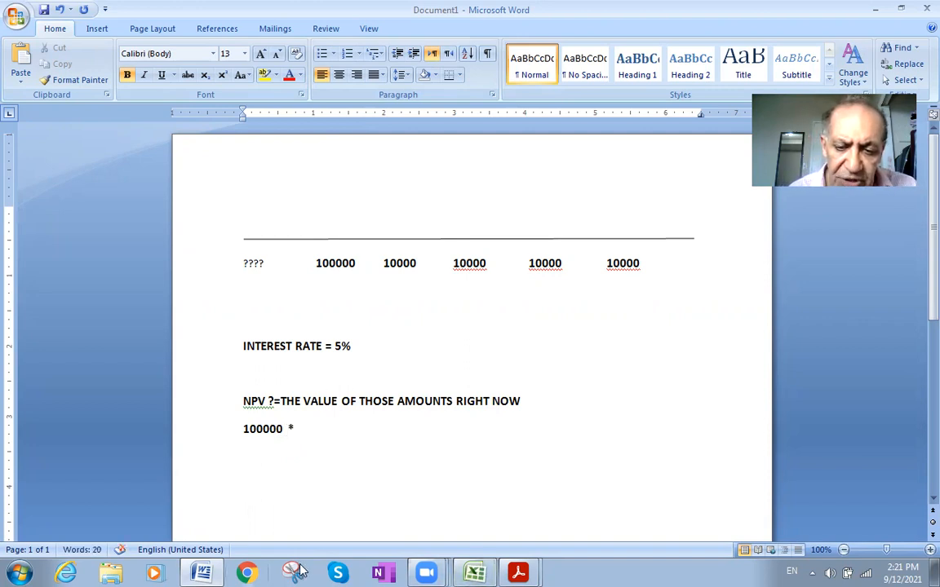
- Switch to Adobe Acrobat Reader and close only the futurevaluetables.pdf document, leaving the present value table PDF open
mouse_move(517, 573)
click(476, 518)
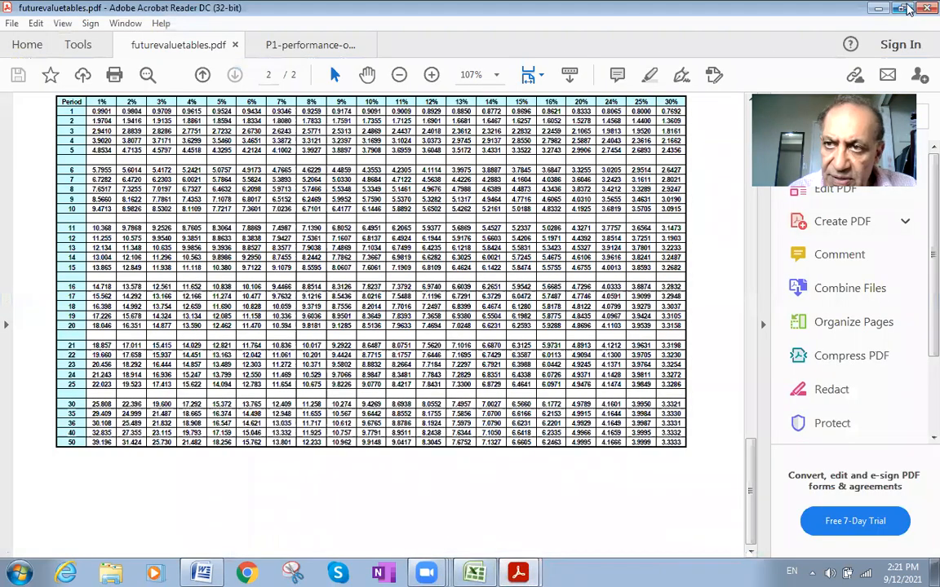
click(927, 8)
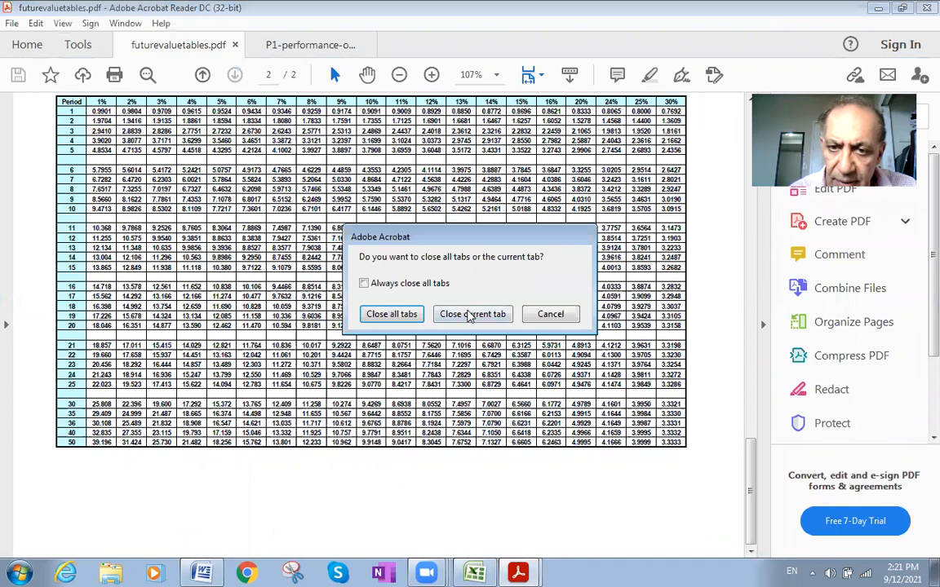
click(471, 315)
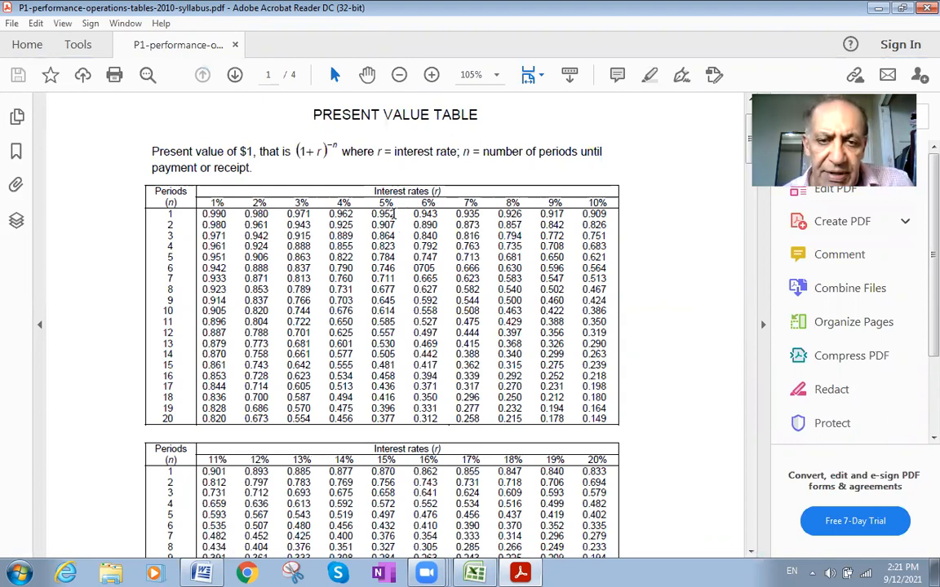
- Take the 5% factor for period 1 from the present value table and add ".952=" after "100000 *" in the Word document
drag(394, 212, 383, 204)
key(ctrl+c)
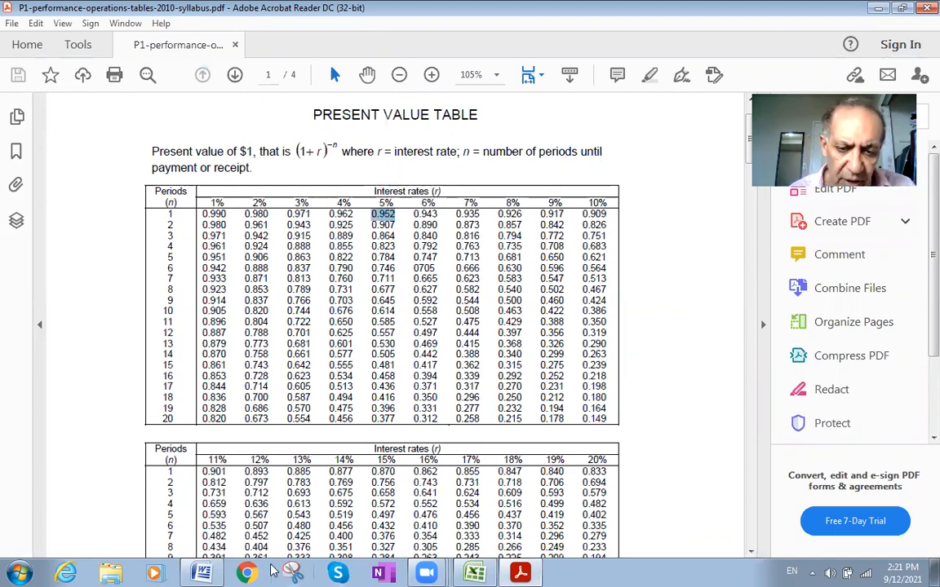
click(214, 573)
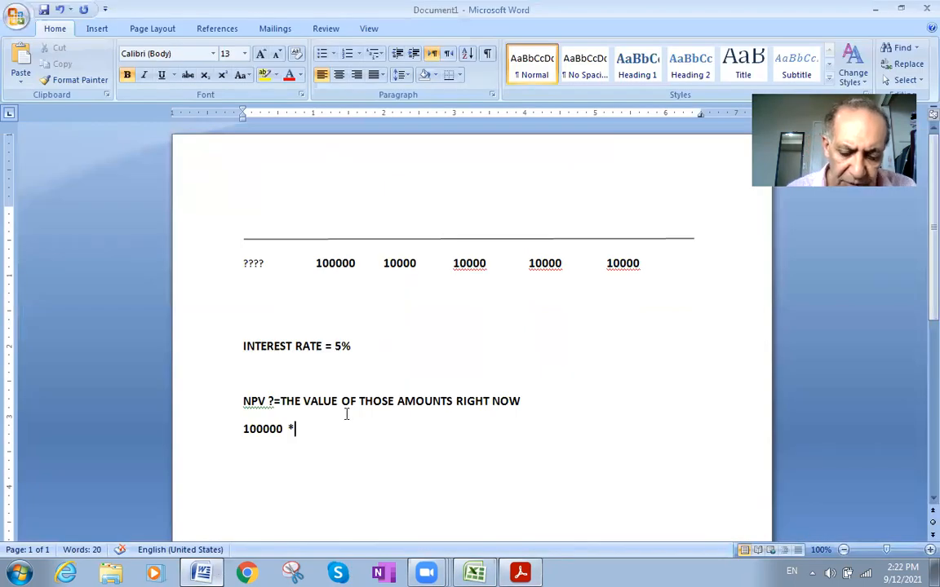
key(ctrl+v)
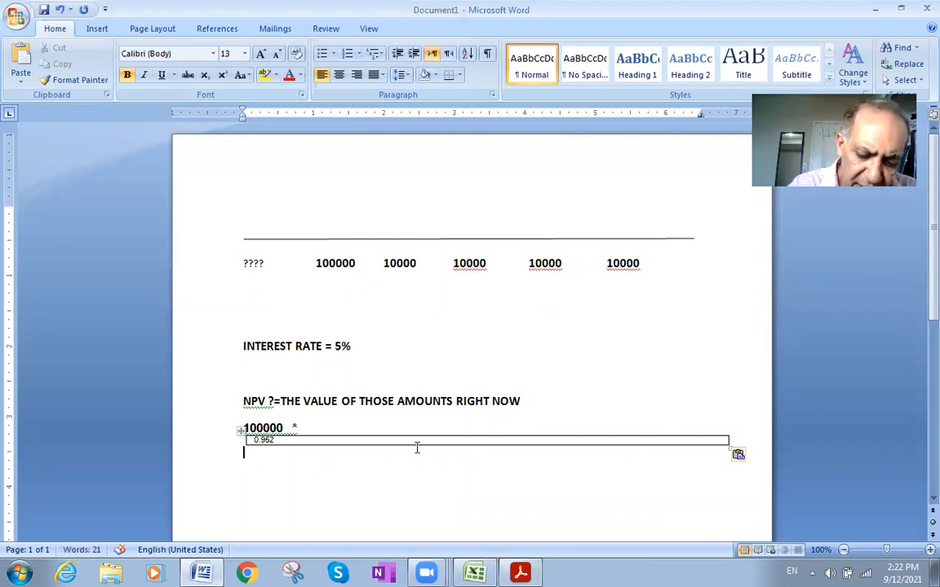
key(ctrl+z)
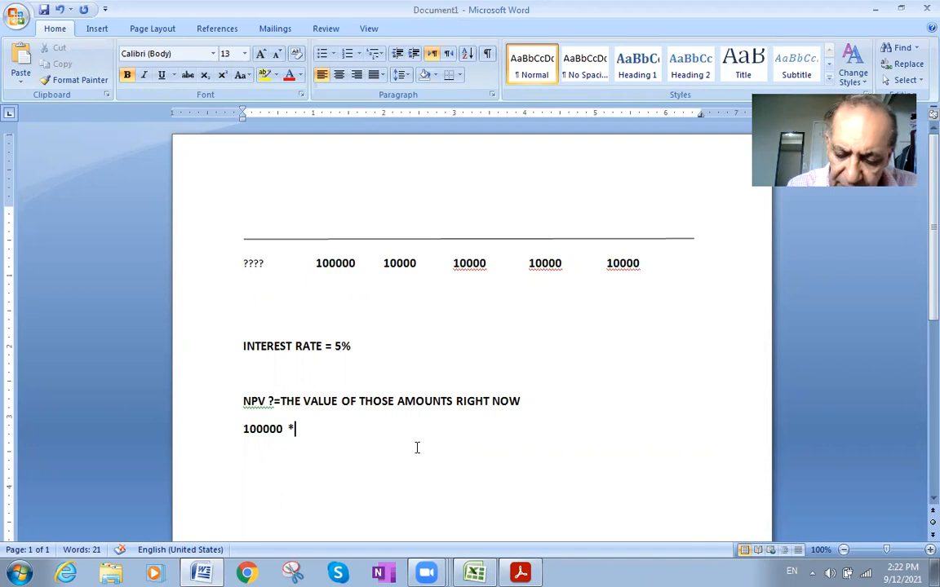
text(.952)
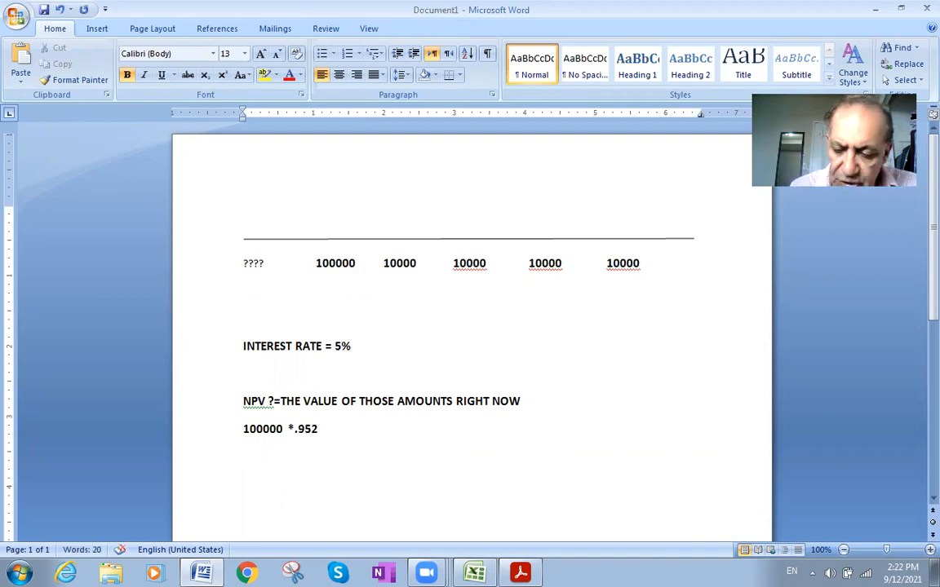
text(=)
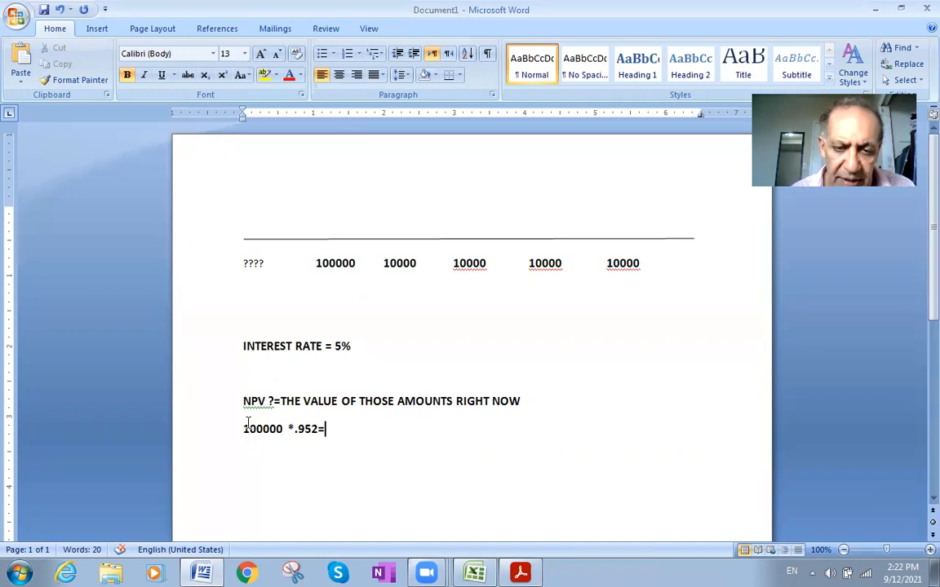
- Open Calculator, compute 100000 * 0.952, and minimize it to return to the document
drag(242, 429, 312, 434)
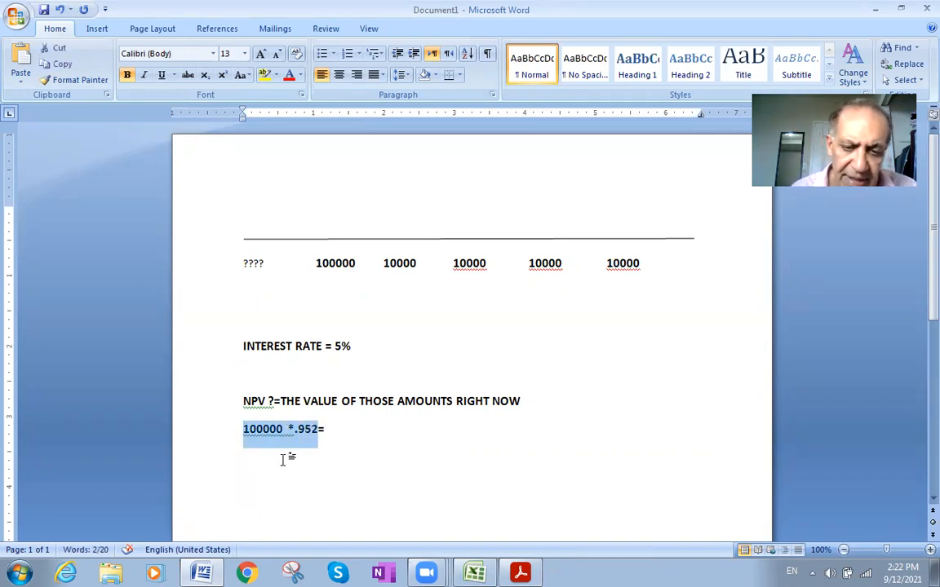
click(19, 573)
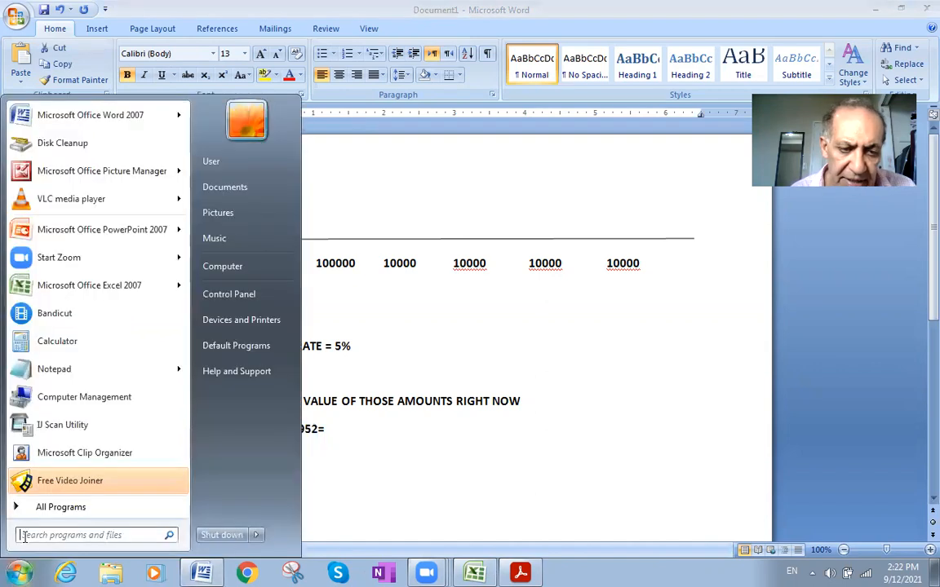
click(67, 343)
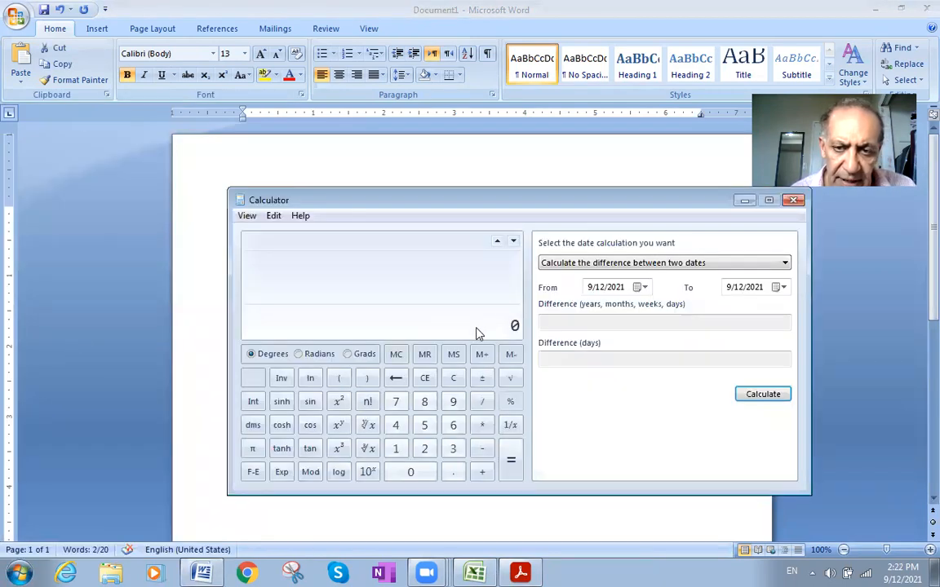
text(100000*0.952)
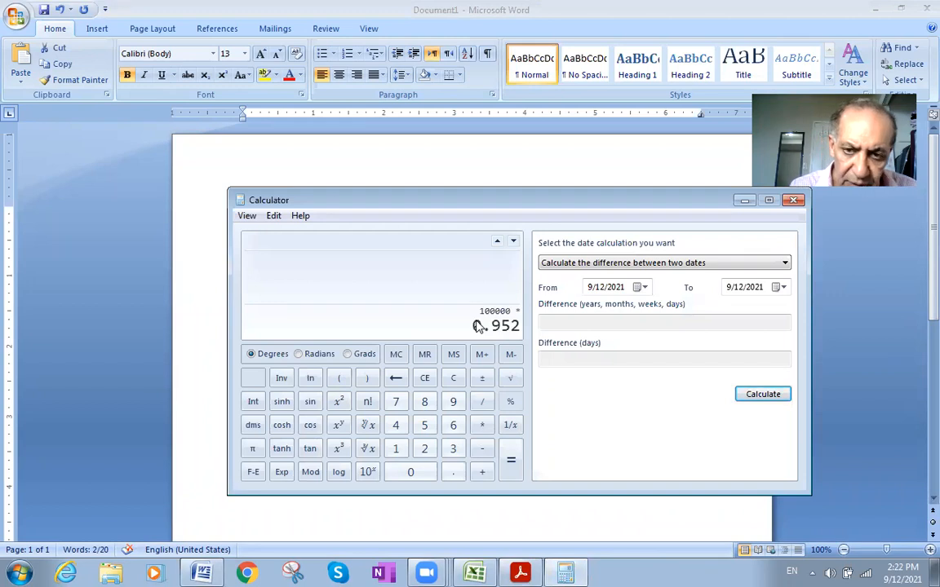
click(514, 454)
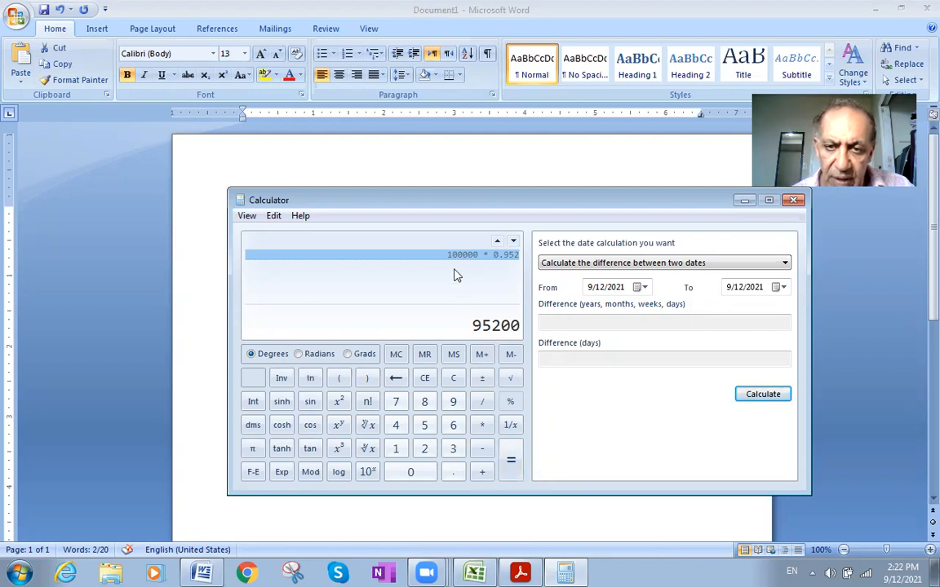
click(744, 201)
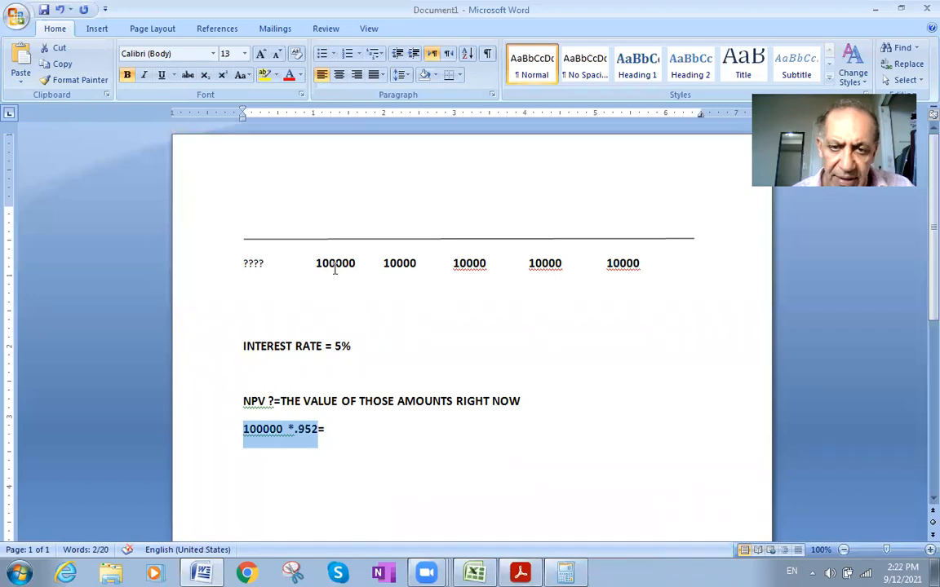
- Change the second through fifth payment amounts beneath the timeline to 100000 each
click(417, 264)
text(00000)
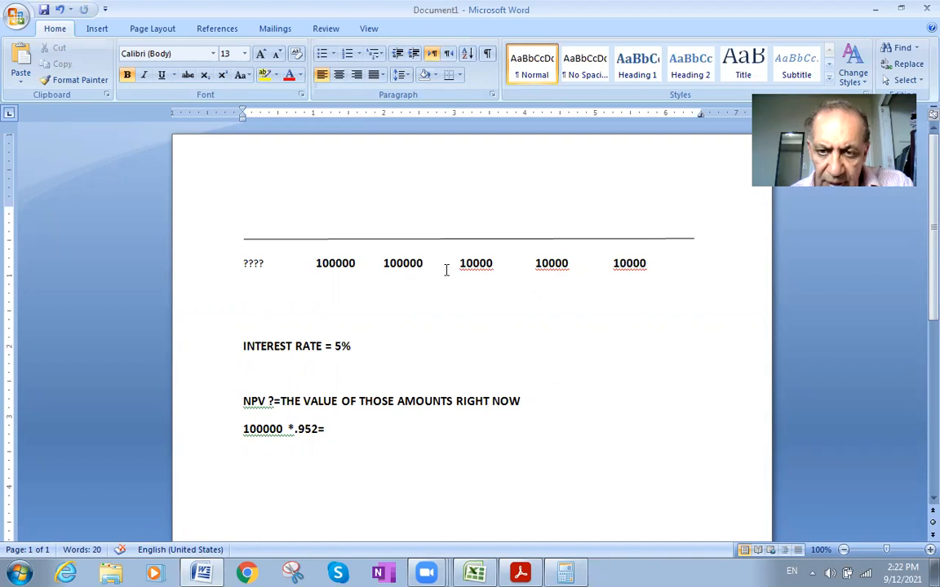
click(493, 263)
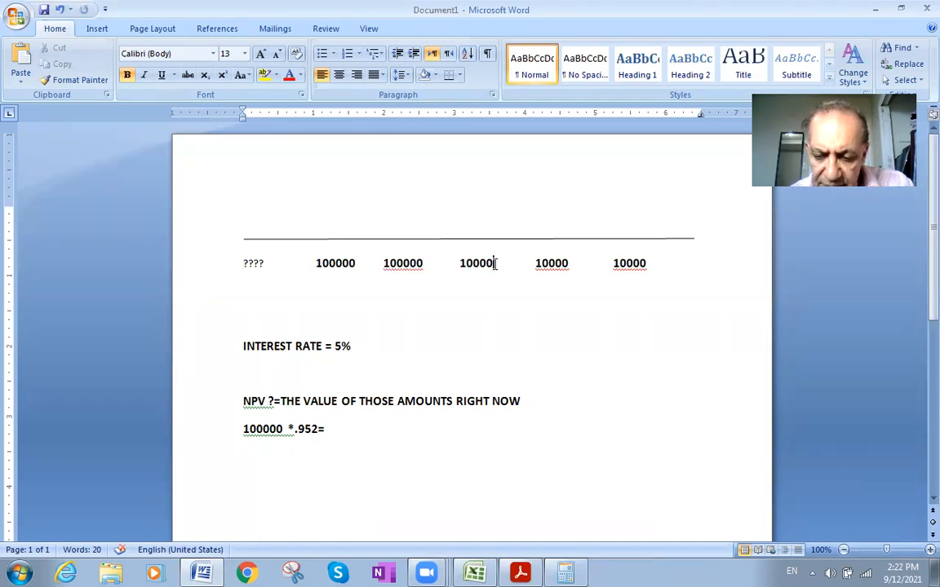
text(00000)
click(573, 265)
text(0)
click(659, 263)
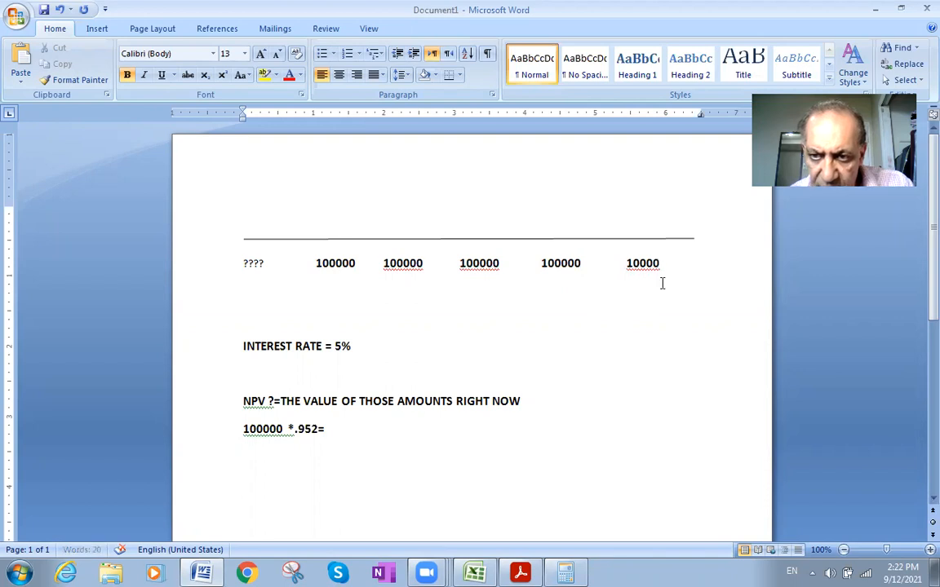
text(0)
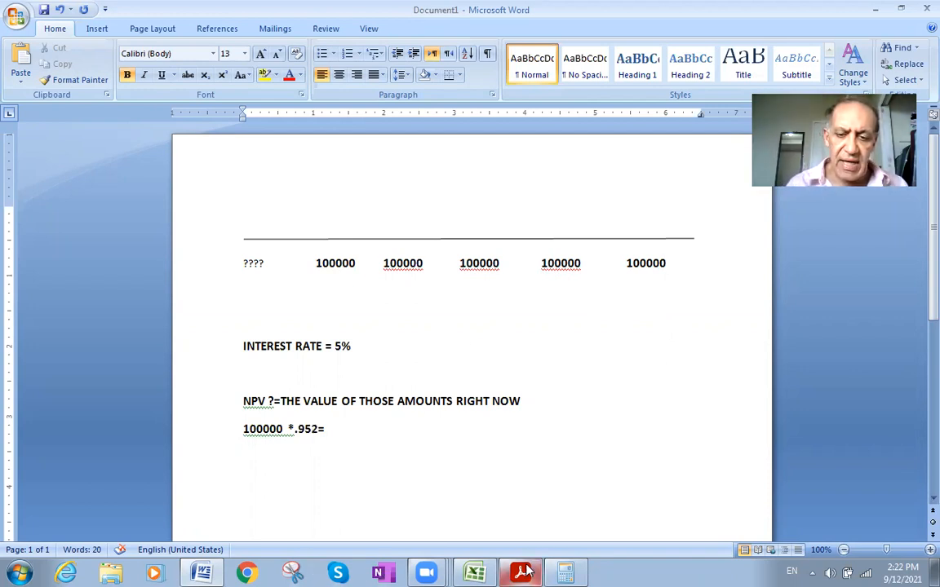
- Copy the product from Calculator and enter 95200 after "100000 *.952=" in the Word document
click(560, 571)
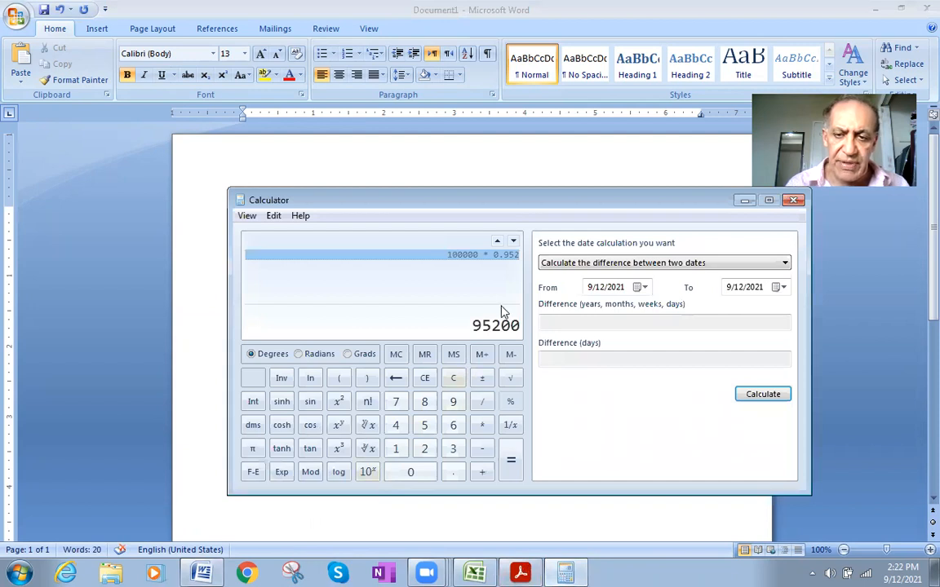
click(273, 217)
click(303, 235)
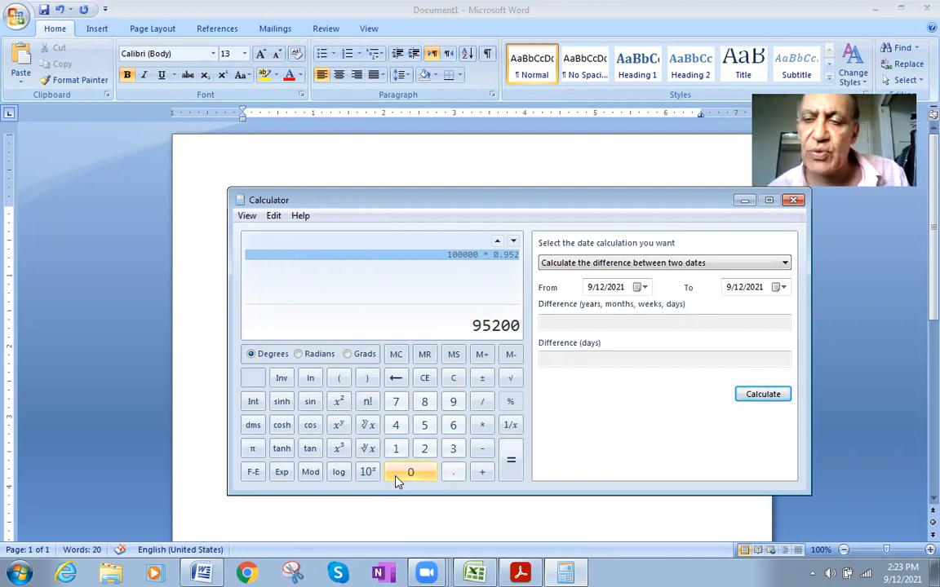
click(199, 572)
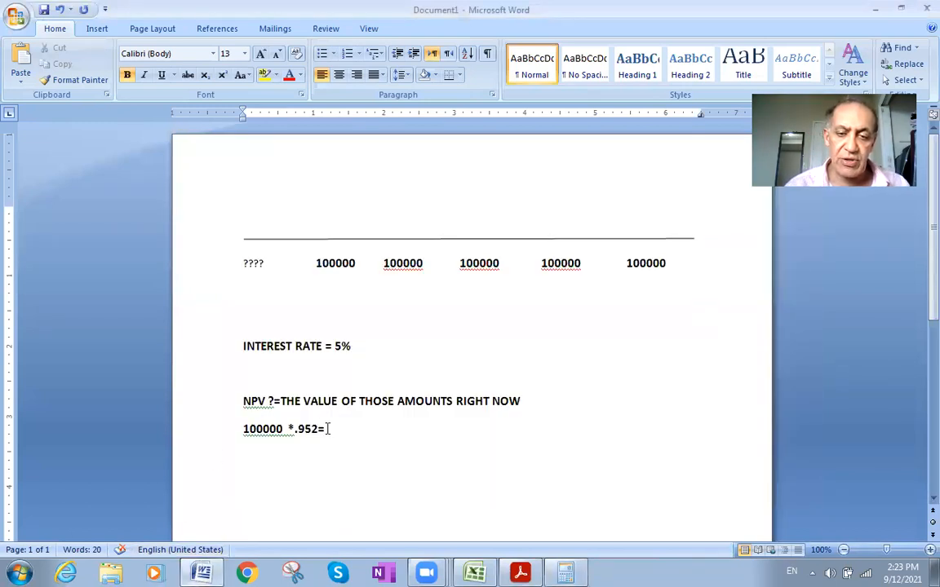
text(95200)
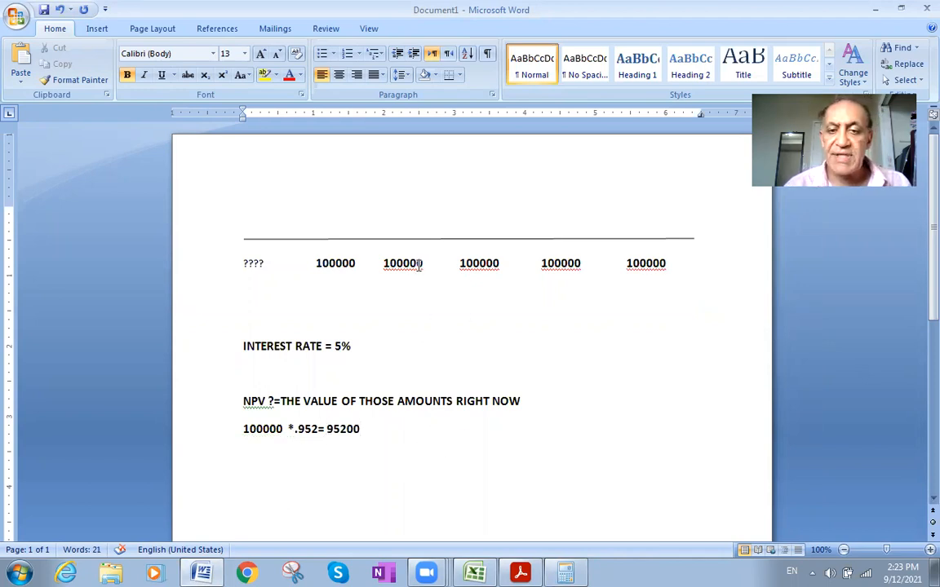
- Copy the second payment amount, 100000, to a new line below the first calculation and add "*" after it
double_click(420, 263)
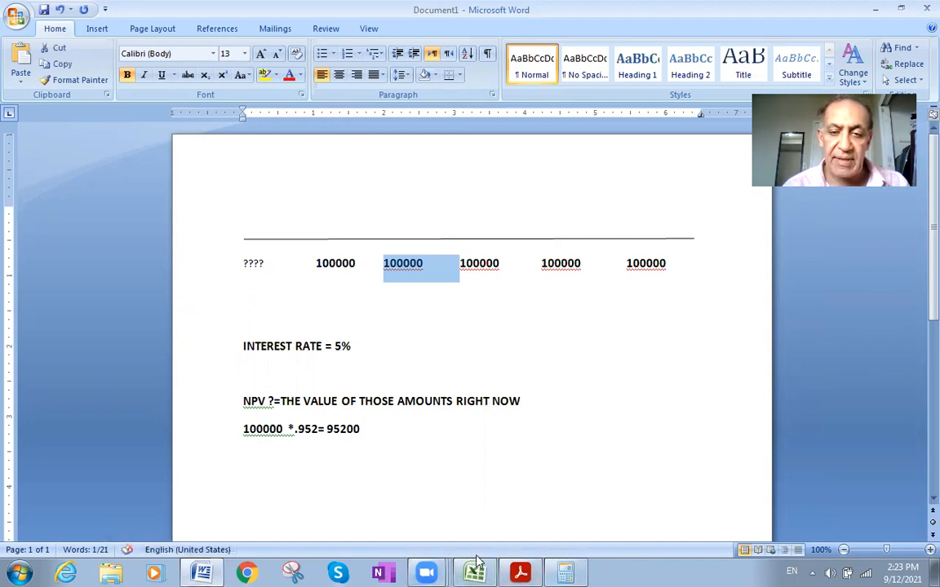
click(377, 429)
key(Return)
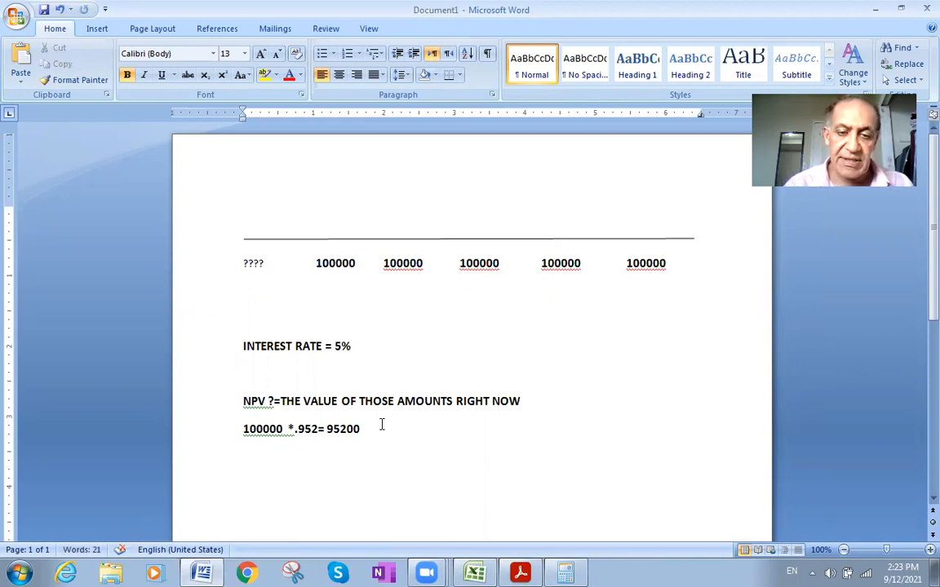
key(ctrl+v)
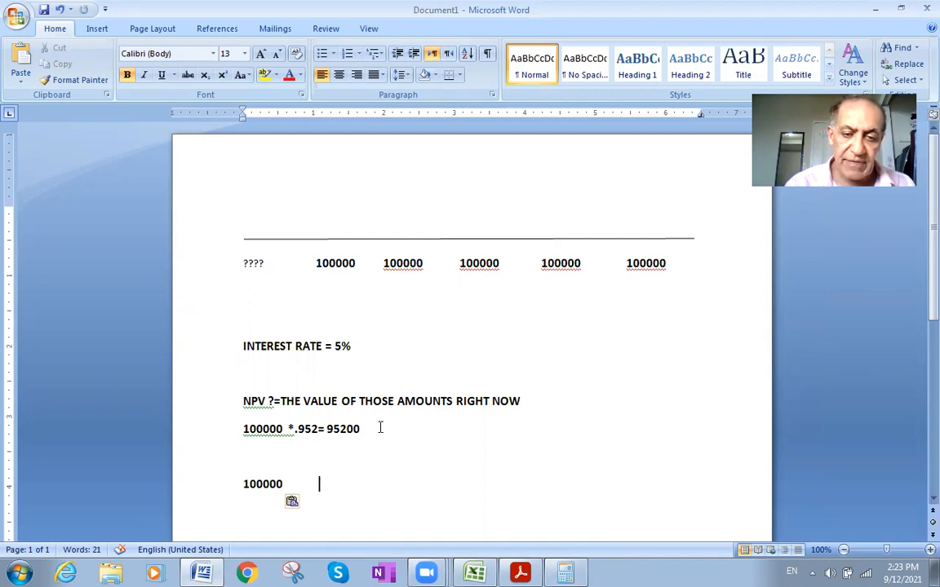
text(*)
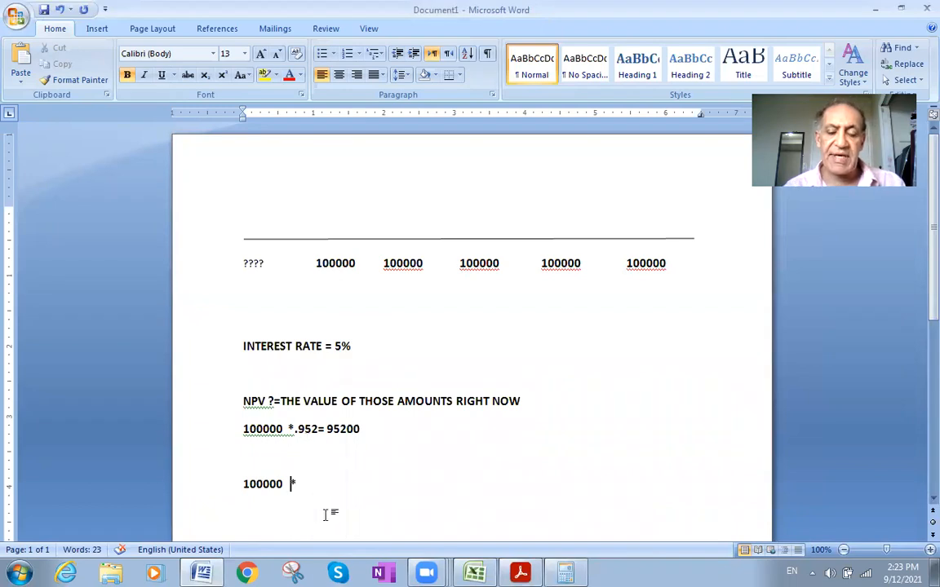
- Switch to the present value table PDF, copy the 5% factor for period 2, 0.907, and return to the Word document
click(534, 571)
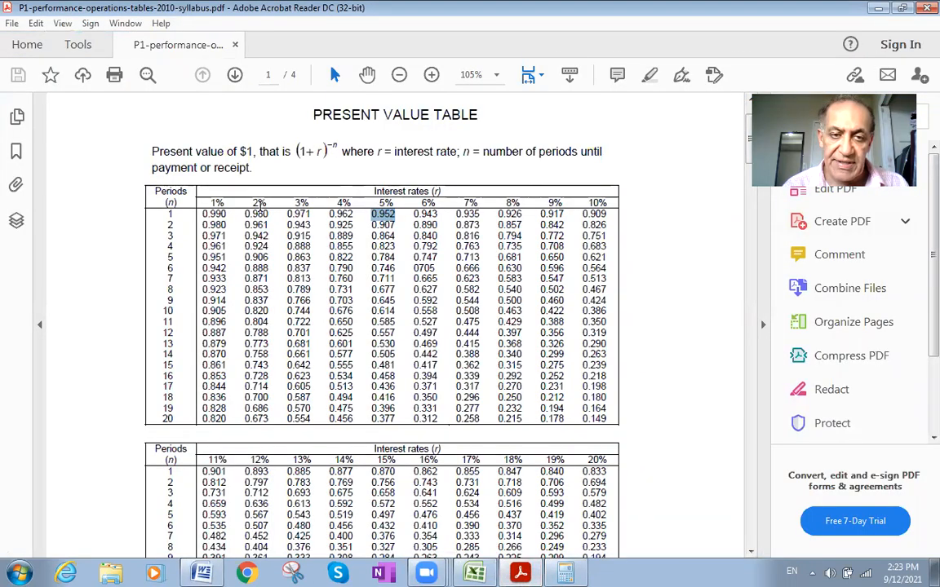
click(169, 226)
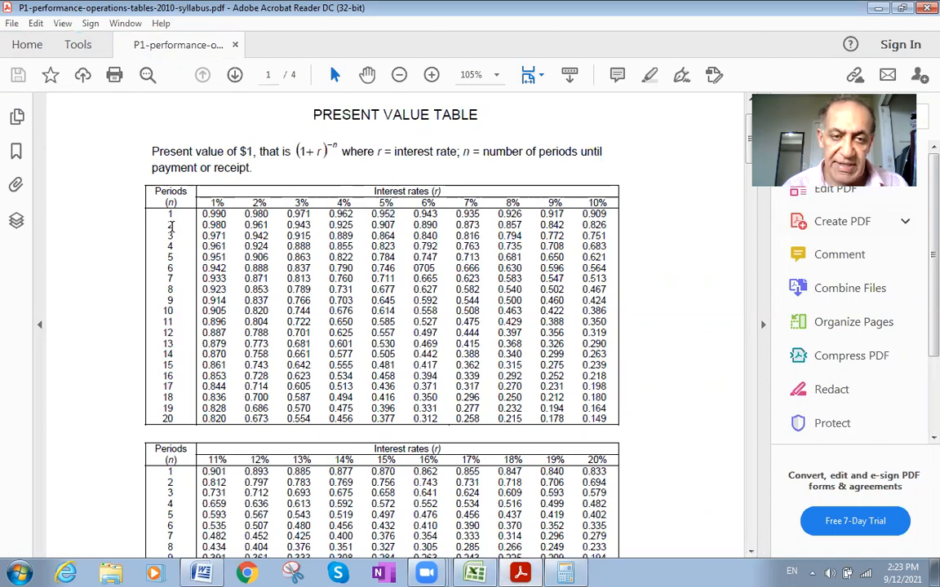
double_click(170, 226)
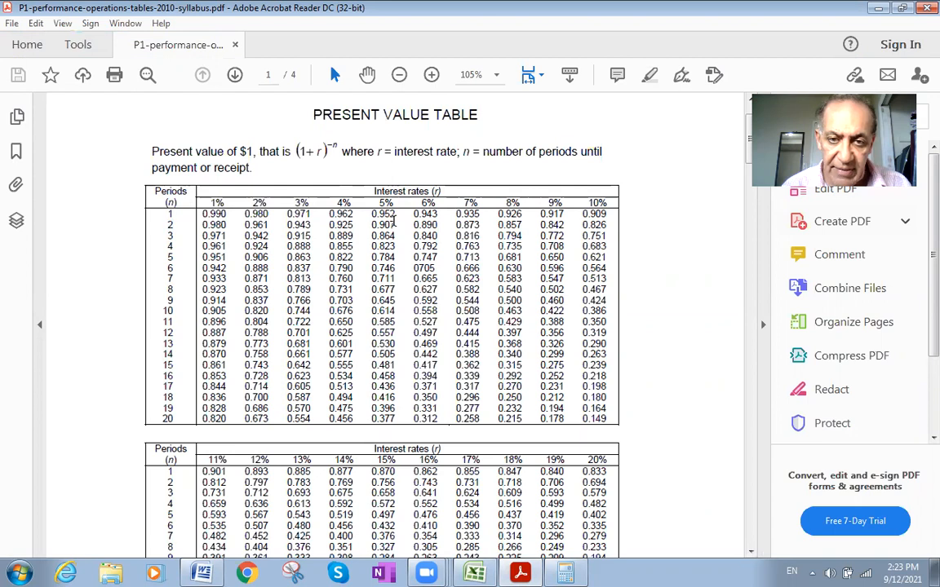
double_click(383, 225)
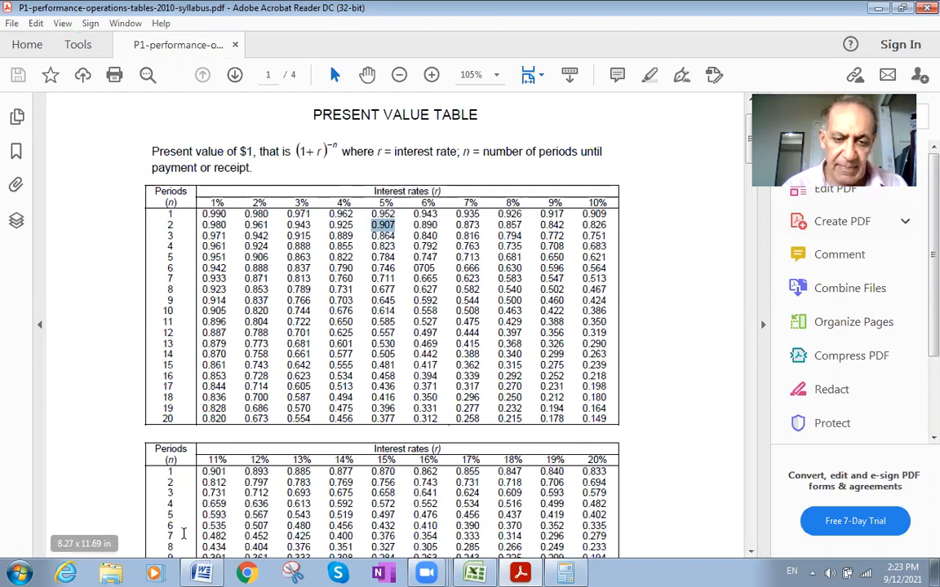
key(alt+Tab)
- Try to paste the copied 0.907 factor after the second "100000 *", and undo the paste
text(*)
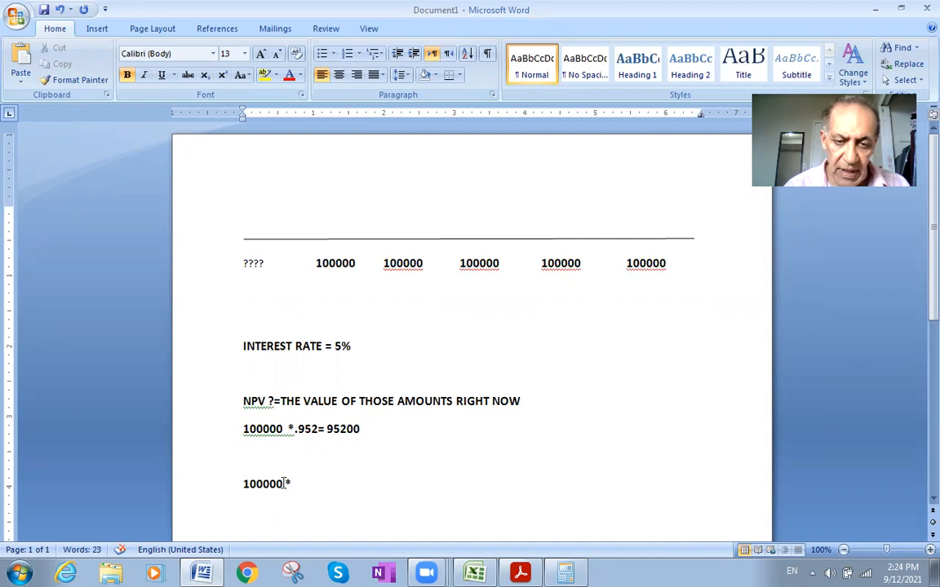
key(ctrl+v)
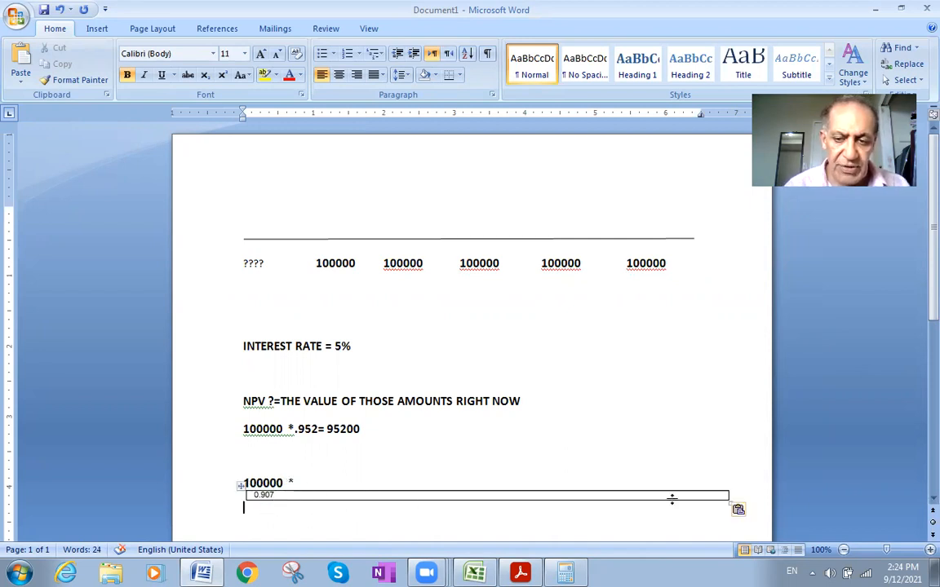
key(ctrl+z)
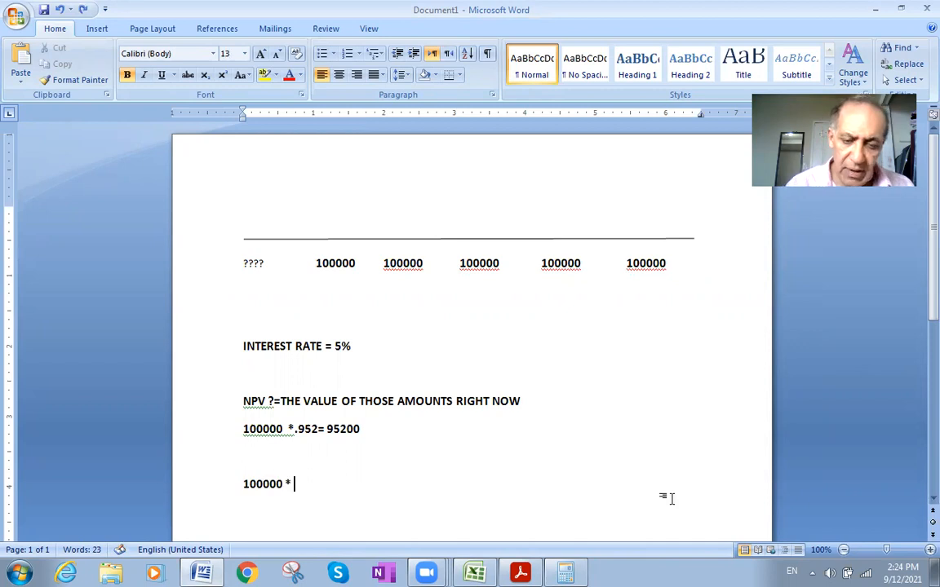
- Complete the second calculation line so that it reads "100000 * .907 ="
text(.)
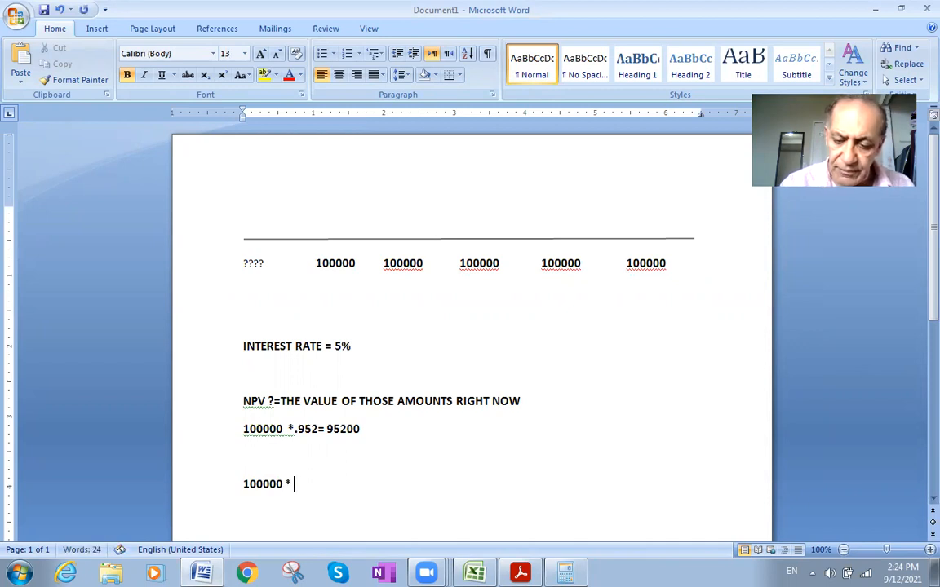
text(90)
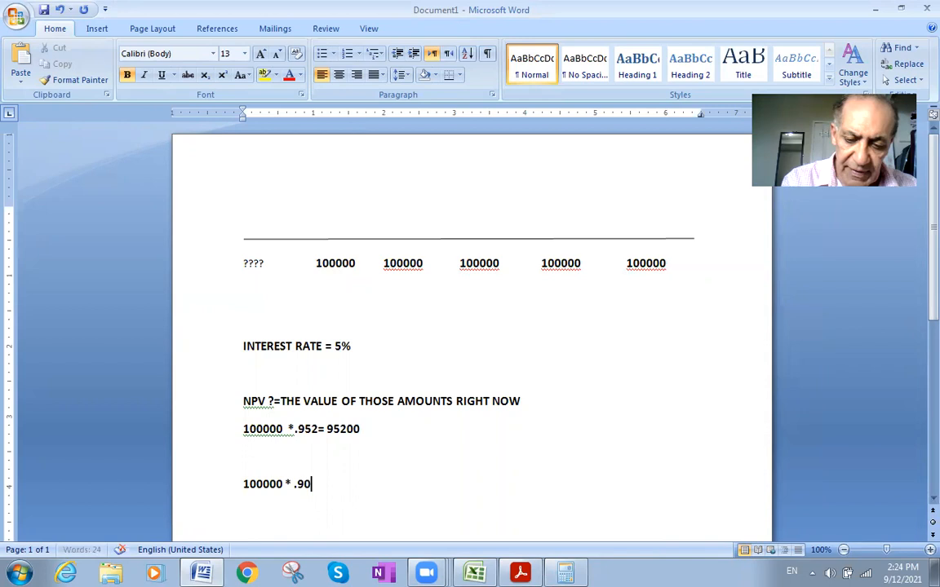
text(7=)
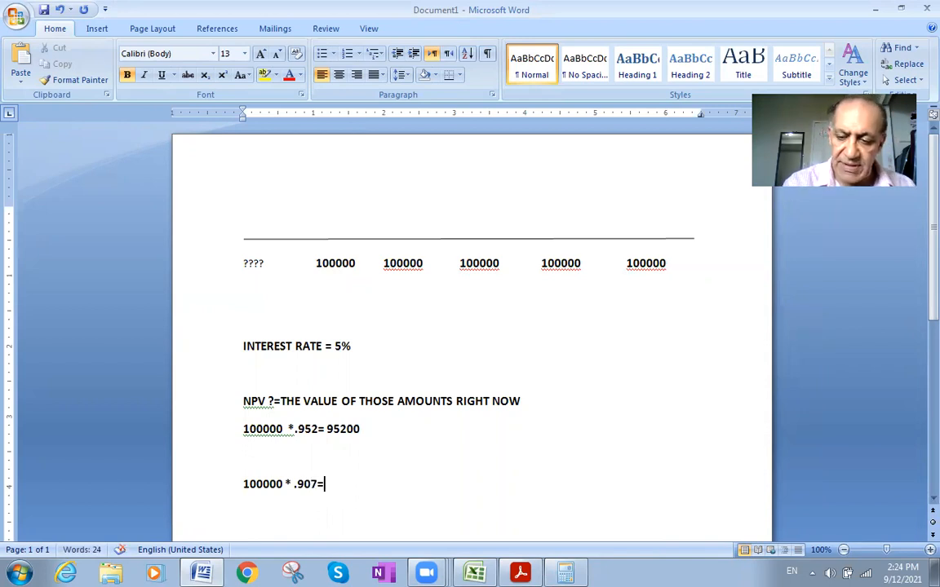
click(292, 484)
key(BackSpace)
key(BackSpace)
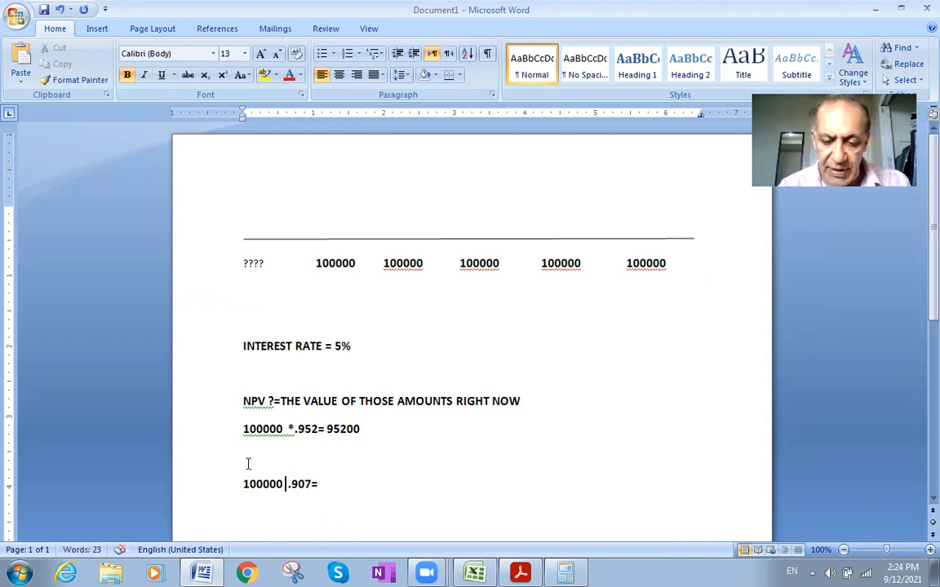
text(*)
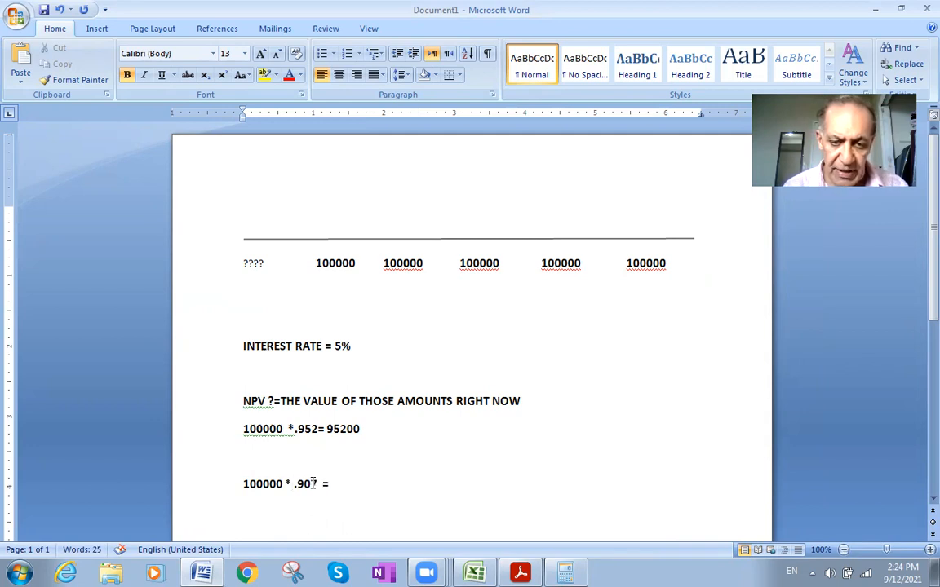
- Switch to Calculator, clear it, and try to compute 100000 * 0.907 * 100000
triple_click(272, 479)
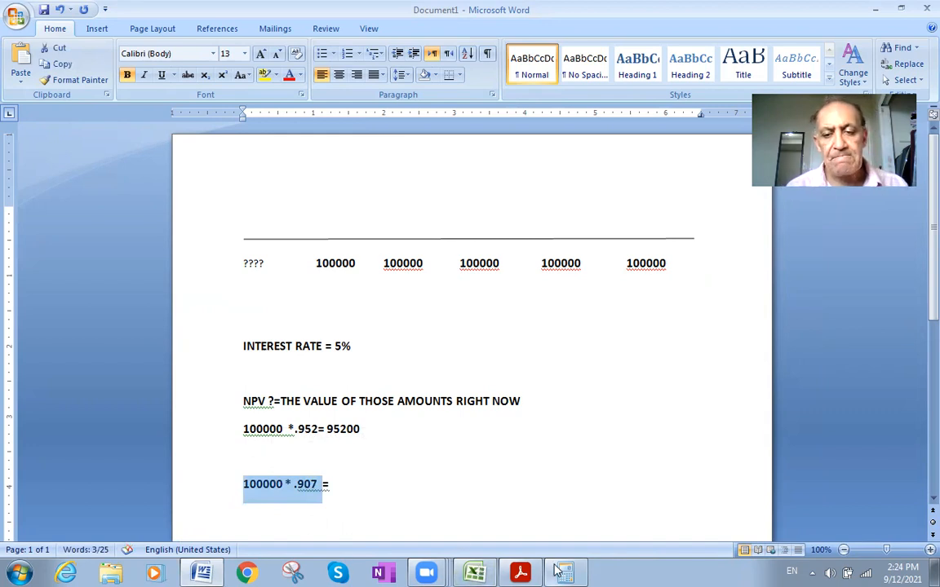
key(alt+Tab)
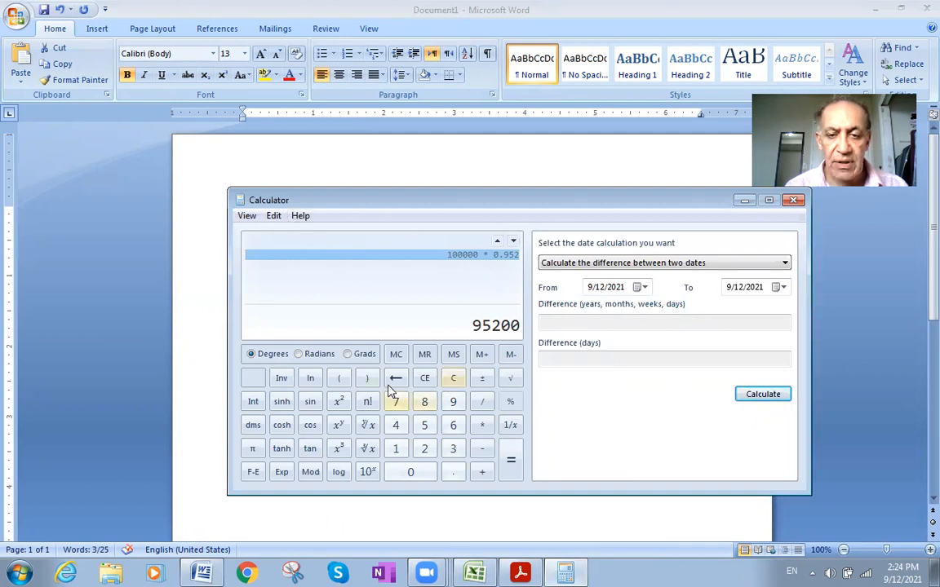
click(453, 379)
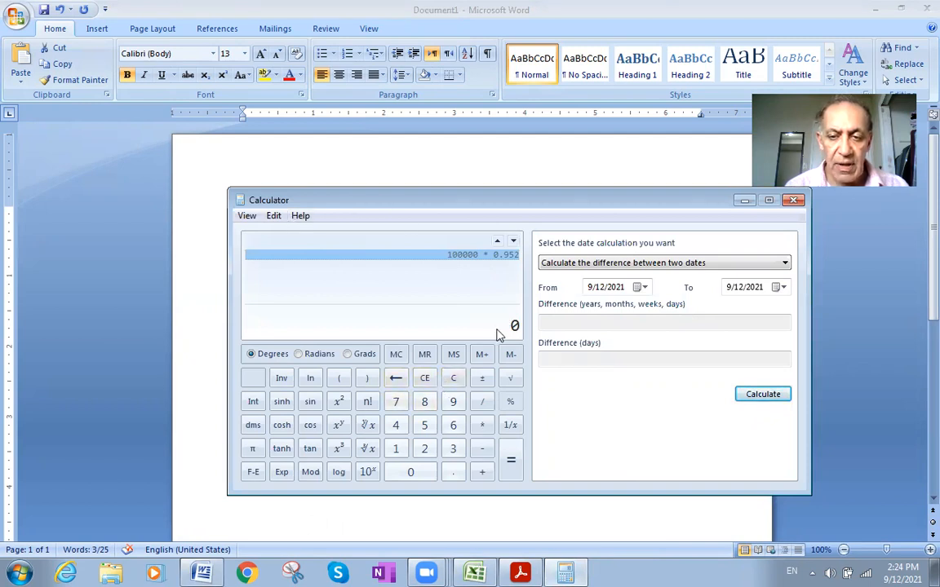
text(100000*0.907)
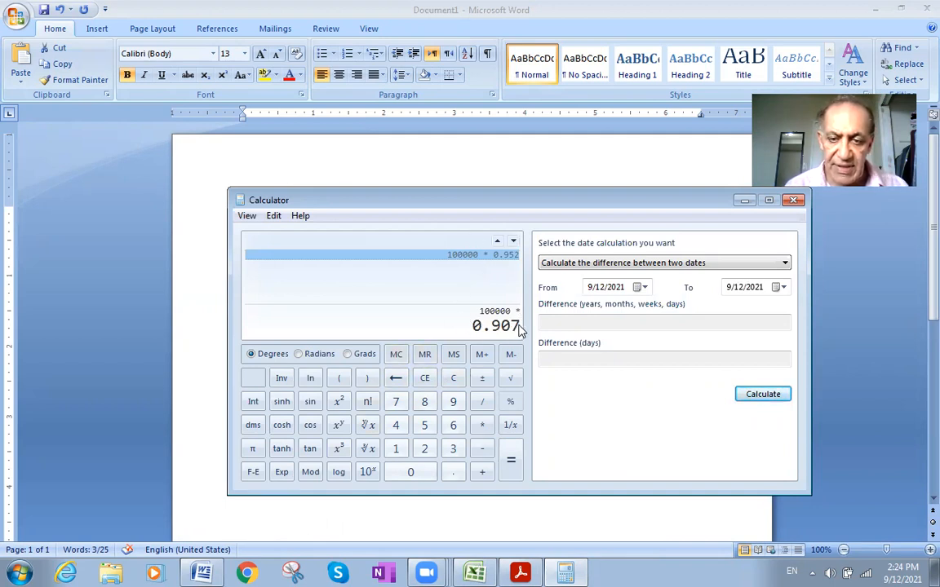
click(481, 425)
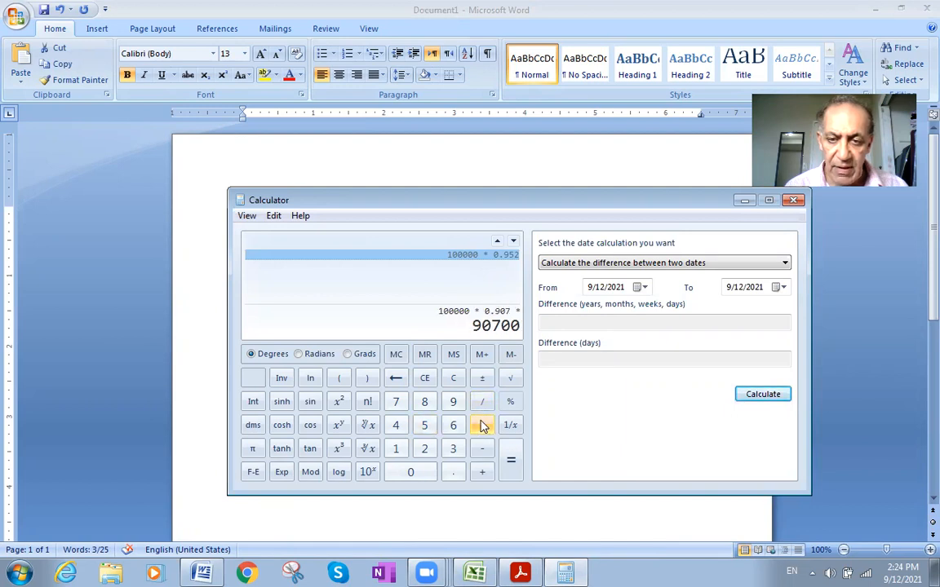
text(100000)
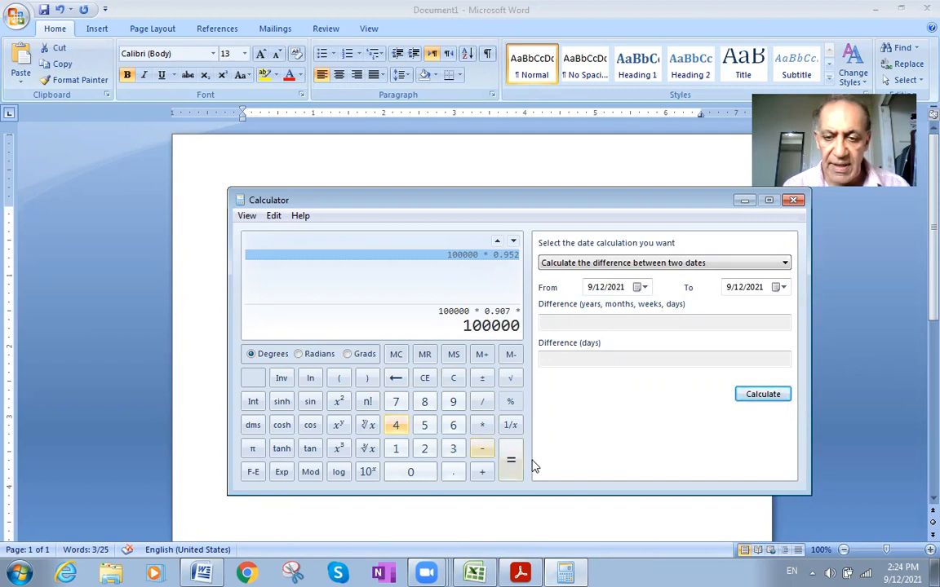
click(511, 461)
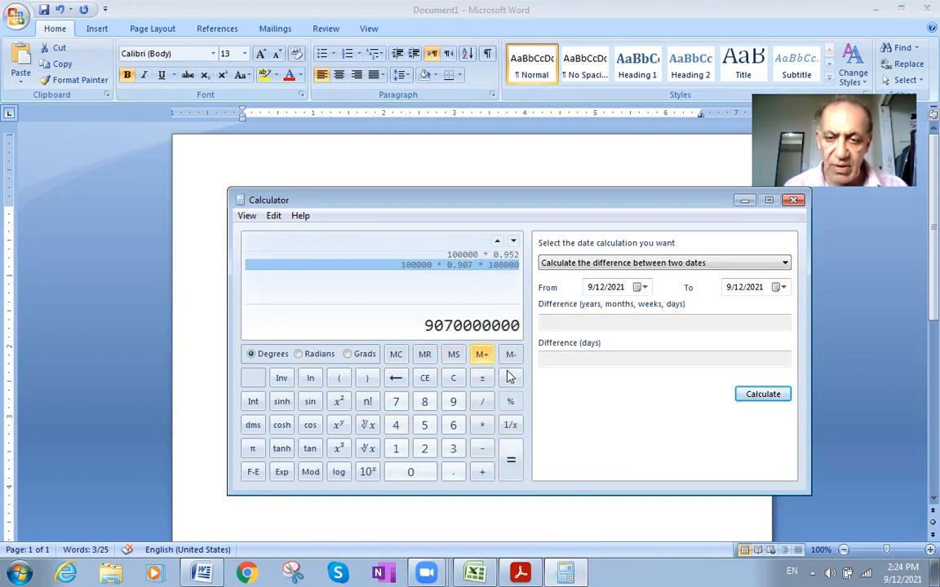
- Clear the Calculator result, recall both calculations from its history, and close Calculator
click(454, 381)
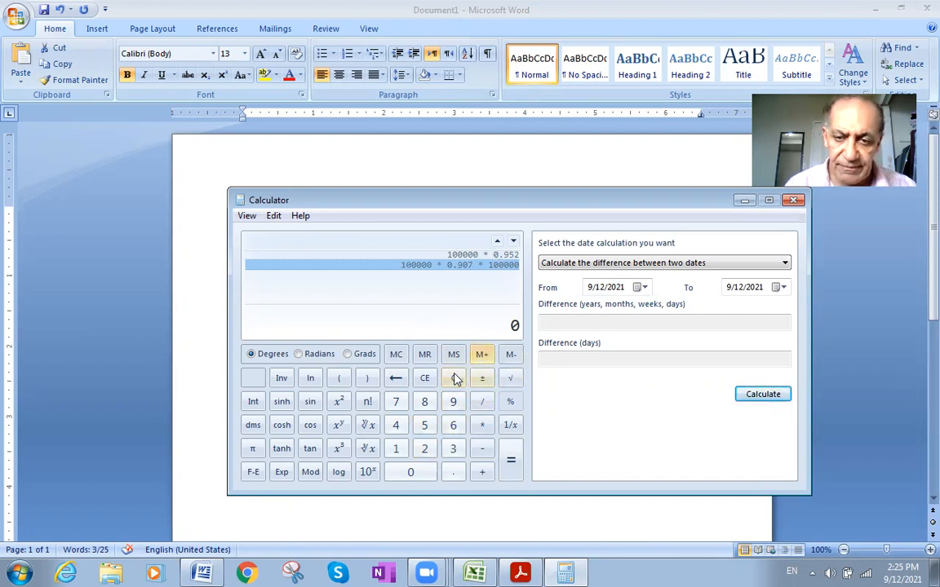
click(495, 257)
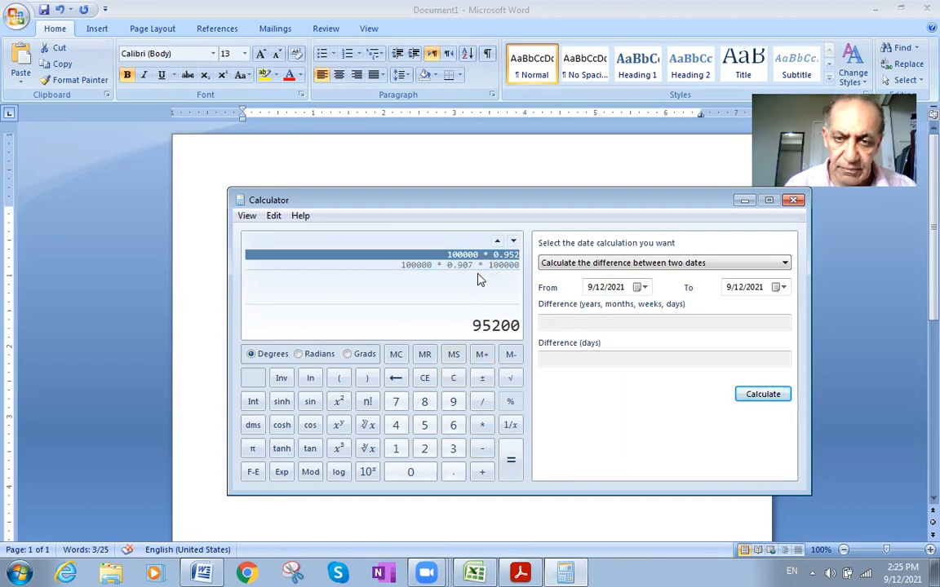
click(480, 266)
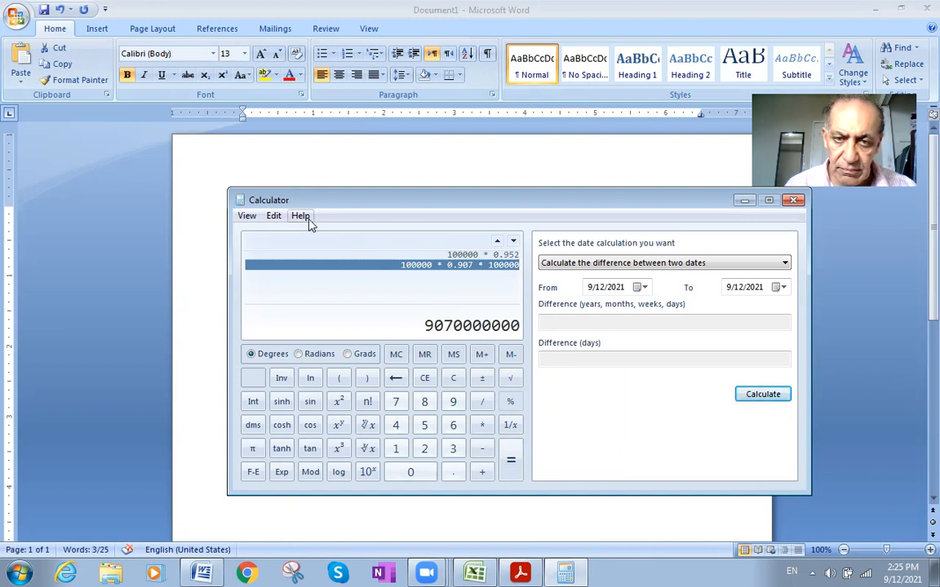
click(791, 203)
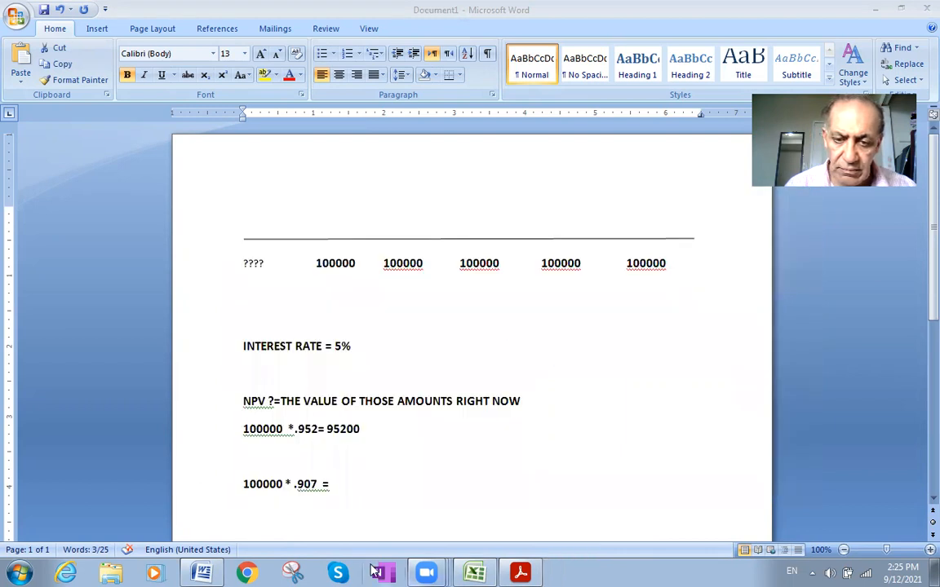
- Reopen Calculator and multiply 100000 by 0.907
click(18, 573)
click(57, 341)
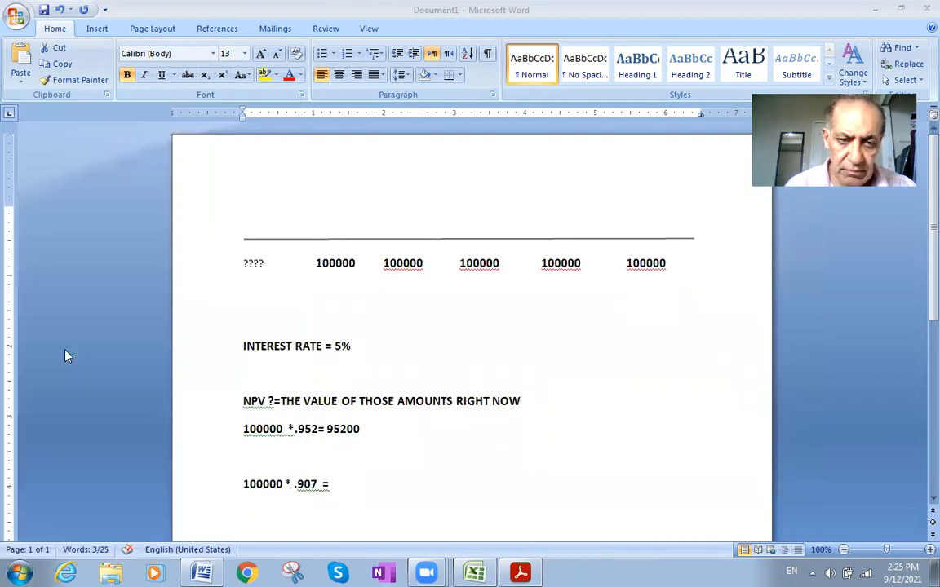
text(100000)
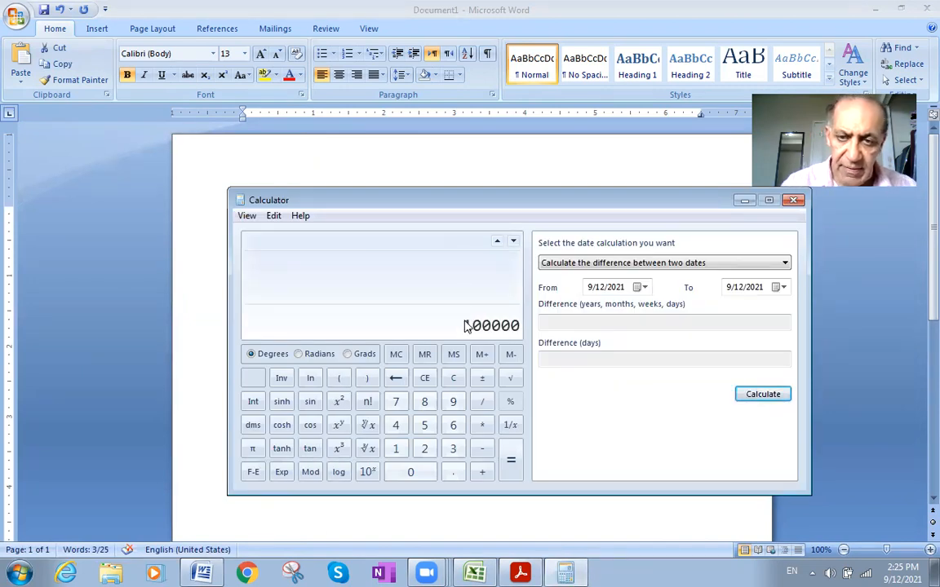
click(482, 425)
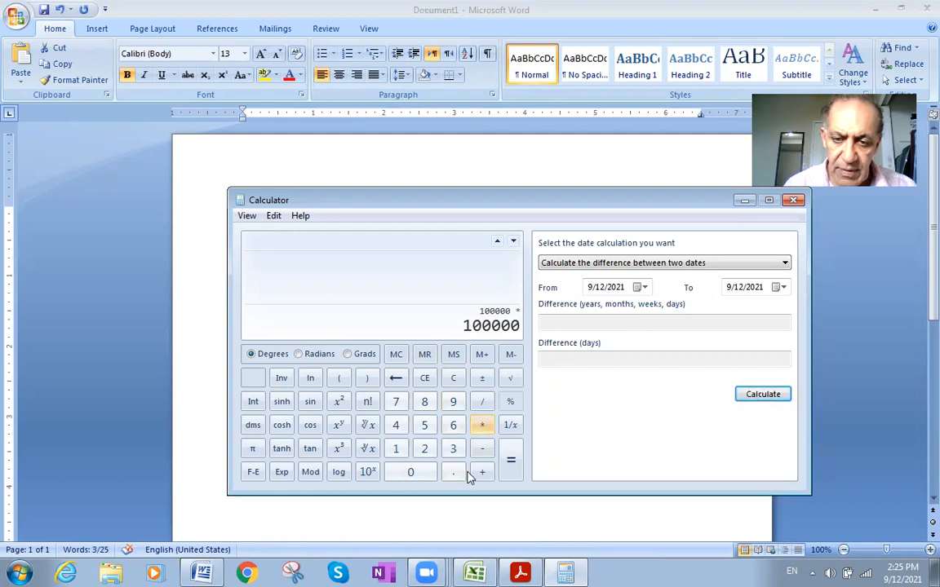
click(451, 473)
click(454, 401)
click(413, 474)
click(394, 403)
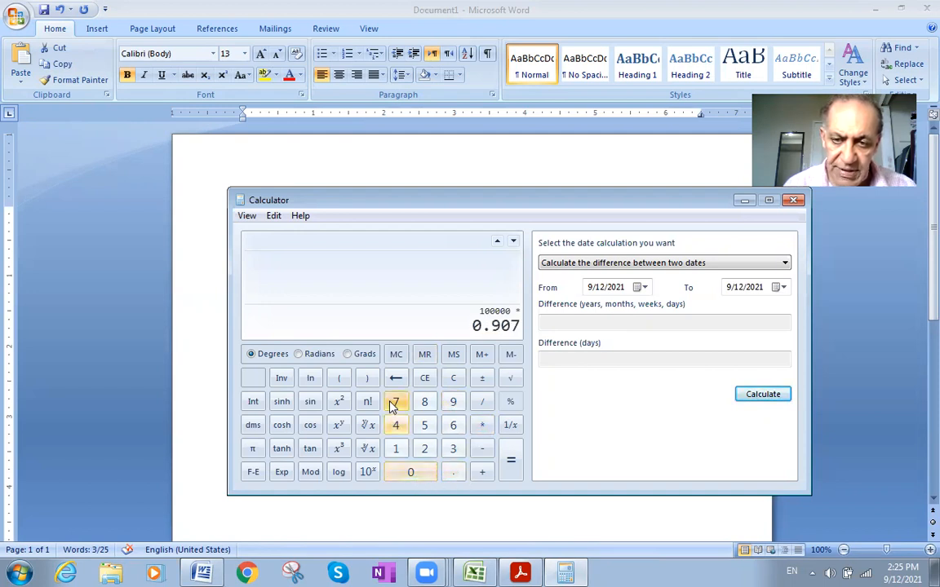
click(510, 464)
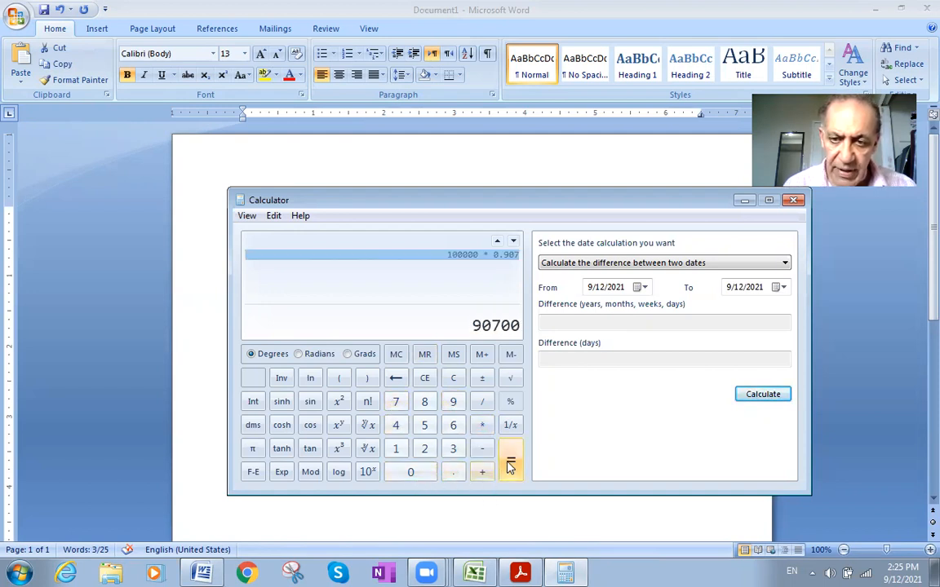
- Copy the product from Calculator and enter 90700 after "100000 * .907 =" in the Word document
click(274, 216)
click(277, 232)
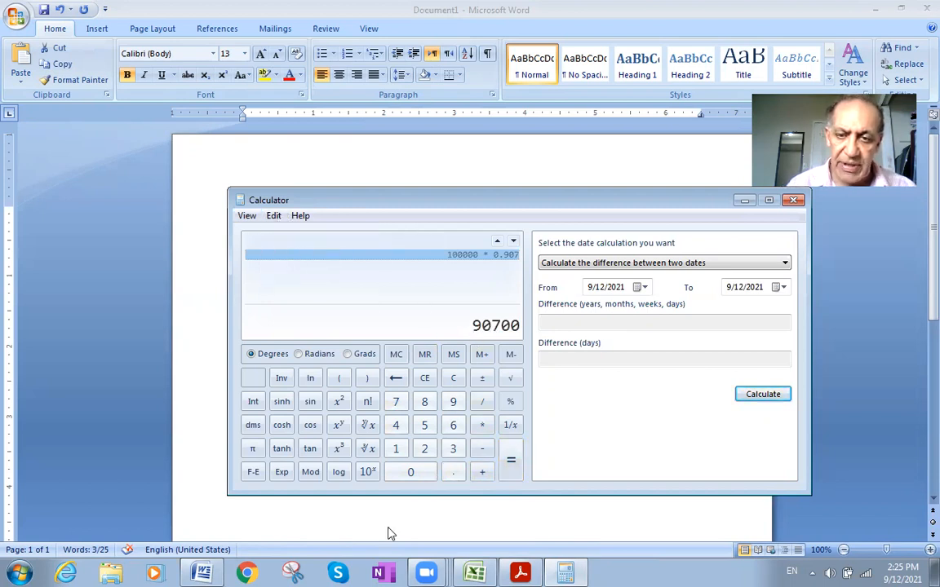
click(202, 573)
click(333, 487)
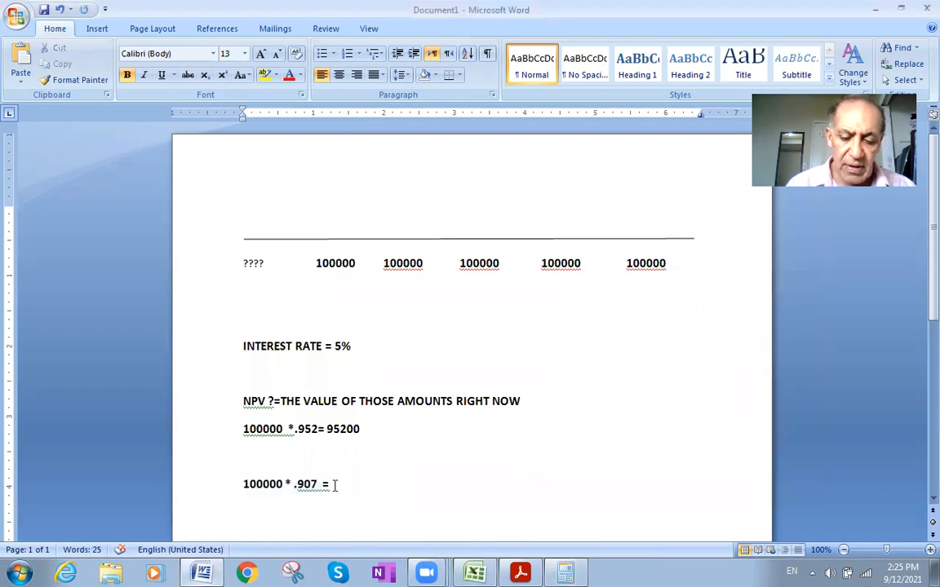
key(ctrl+v)
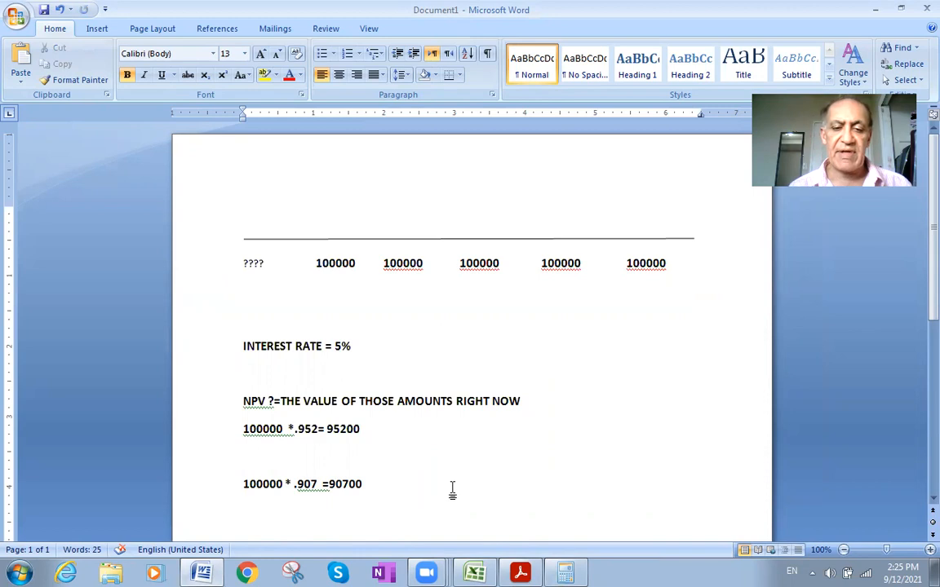
- Add a dollar sign in front of both results, giving $95200 and $90700
click(327, 428)
text($)
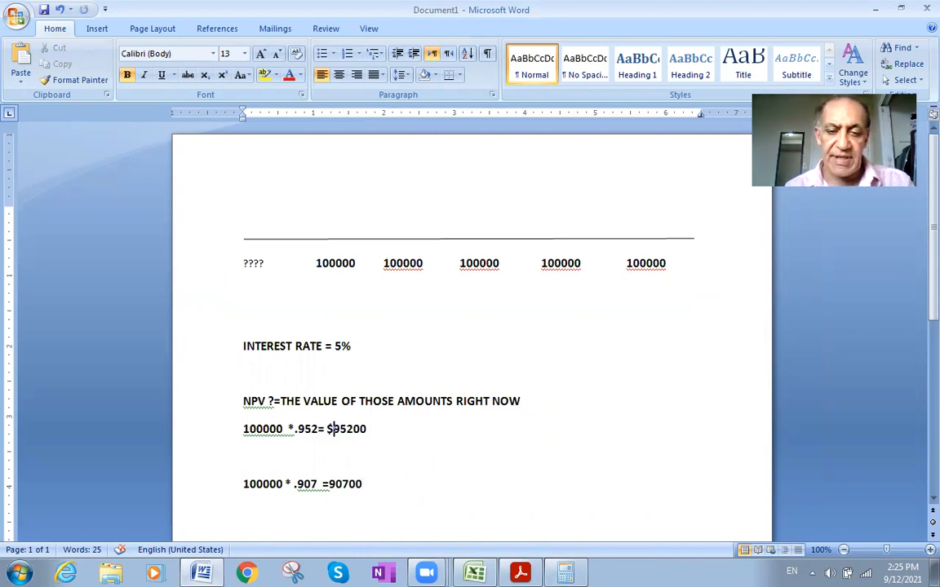
click(329, 483)
text($)
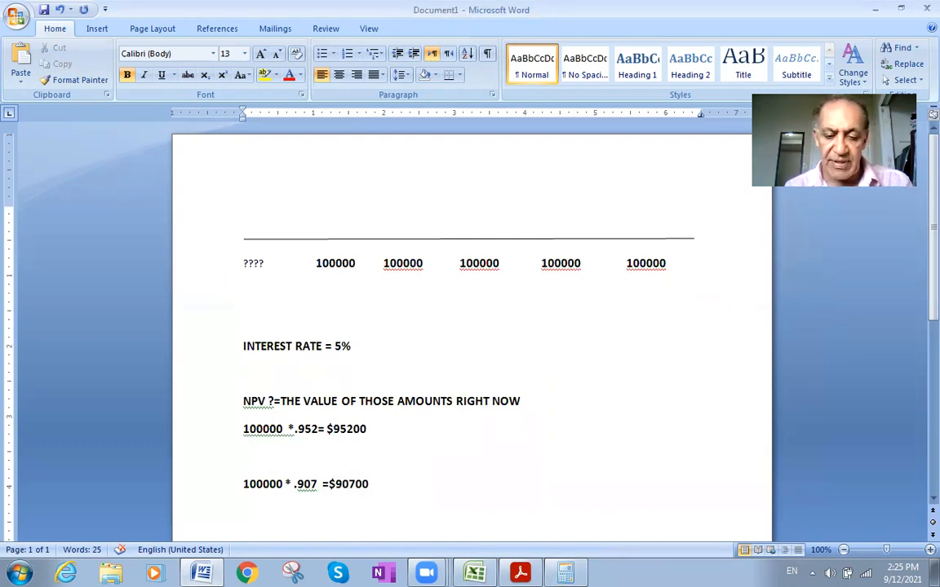
- Insert spaces between the equals signs and the two dollar amounts to line them up under each other
click(327, 484)
click(327, 429)
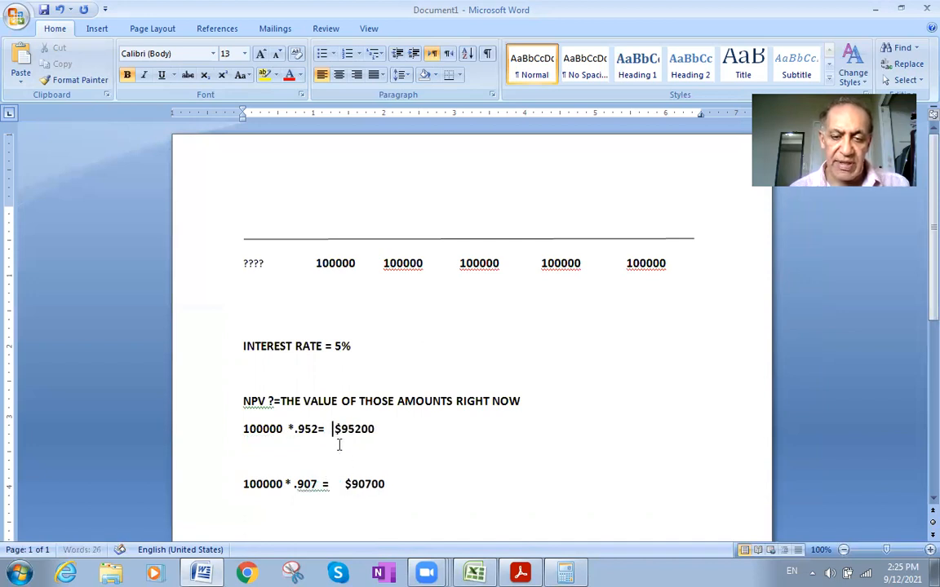
key(Down)
key(Down)
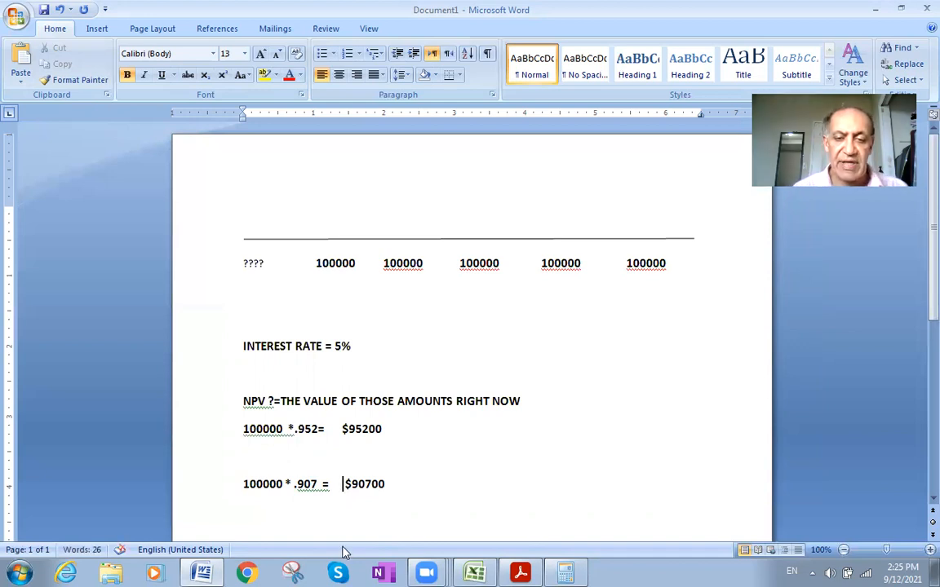
- Look up the factor for the third 100000 payment in the present value table PDF, at period 3 and 5%
click(398, 490)
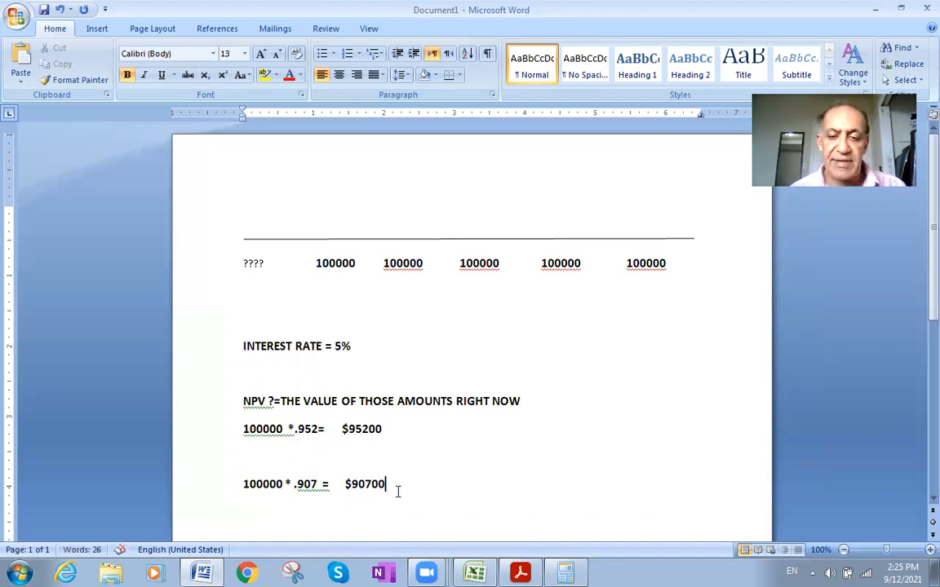
double_click(494, 268)
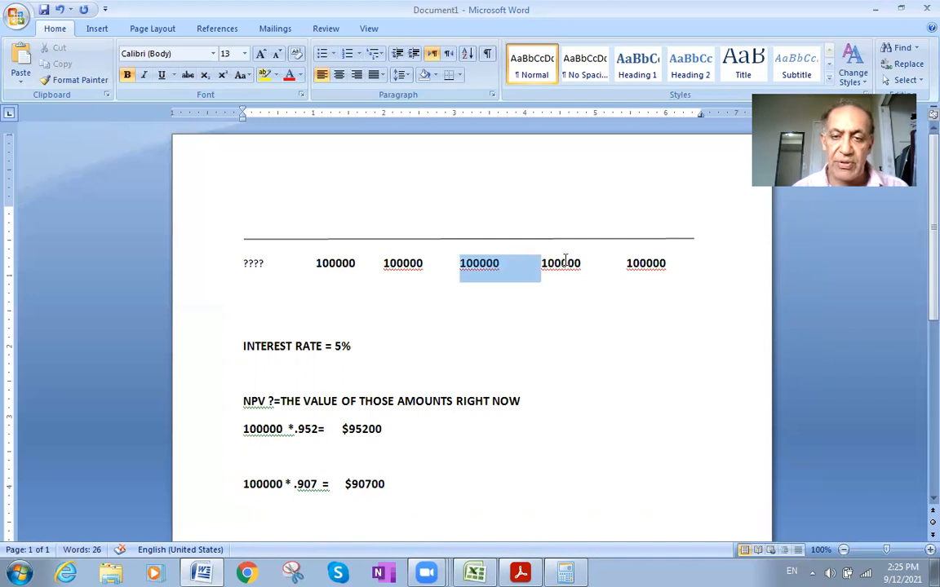
double_click(565, 262)
double_click(483, 268)
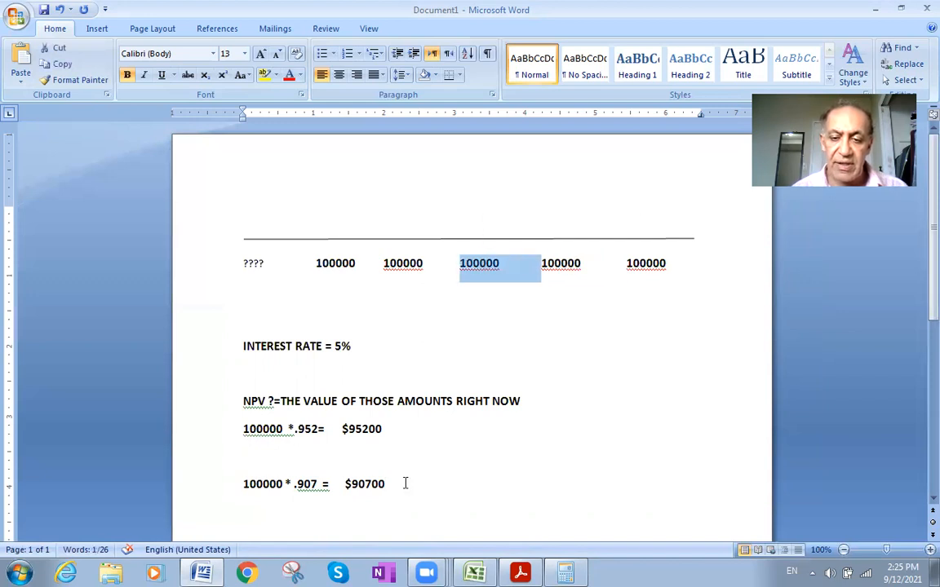
click(521, 573)
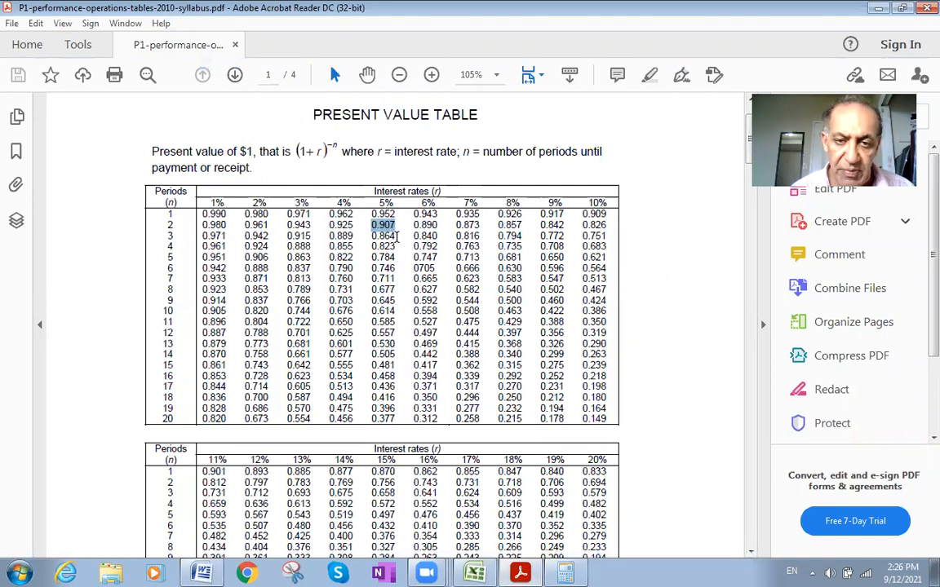
double_click(385, 240)
click(386, 240)
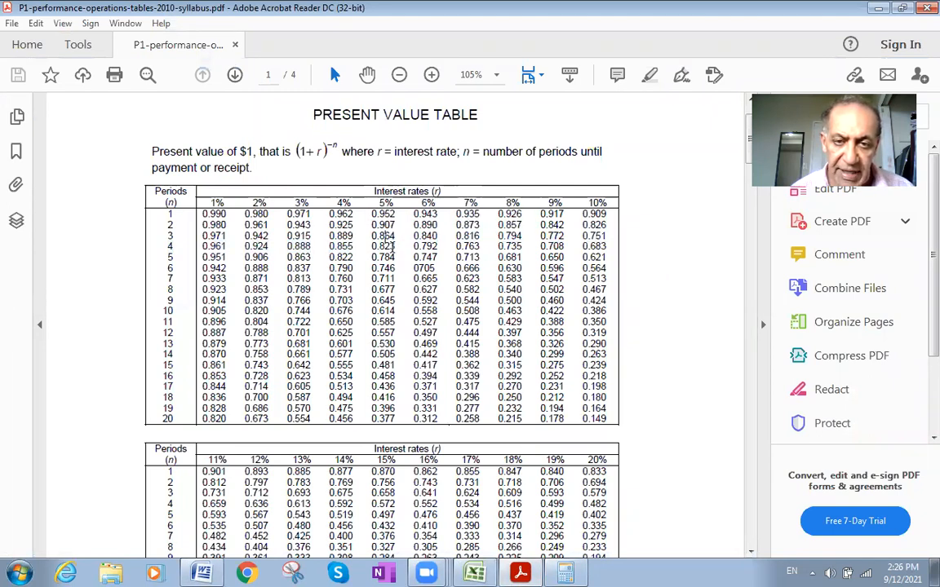
- Switch back to Word and add the line "100000*.864=" below the 90700 calculation, rechecking the factor in the PDF
click(203, 573)
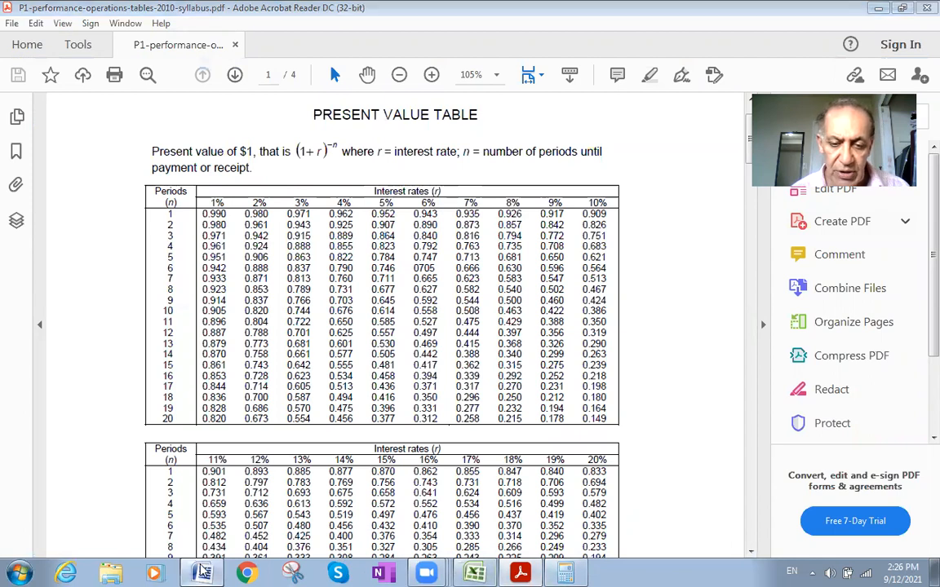
click(390, 484)
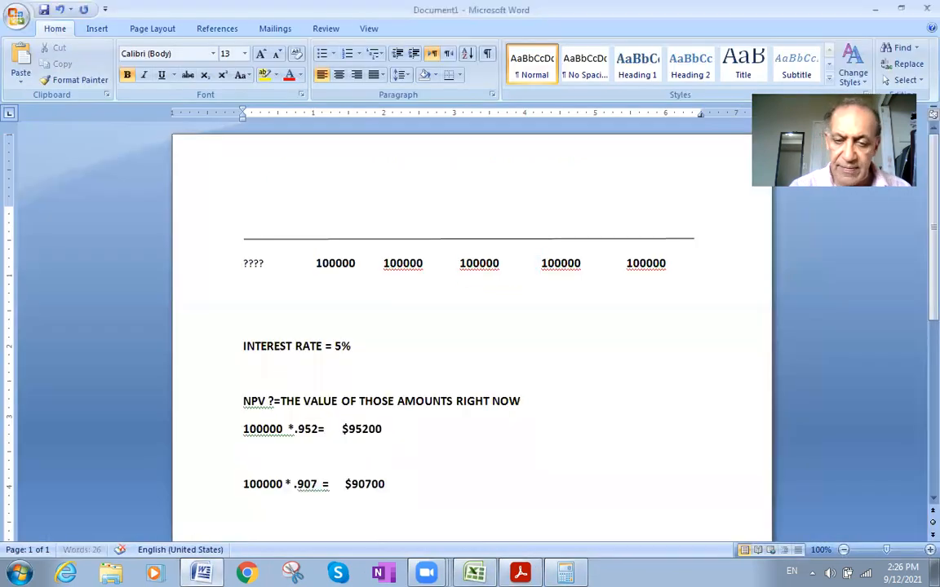
key(Return)
text(100000*)
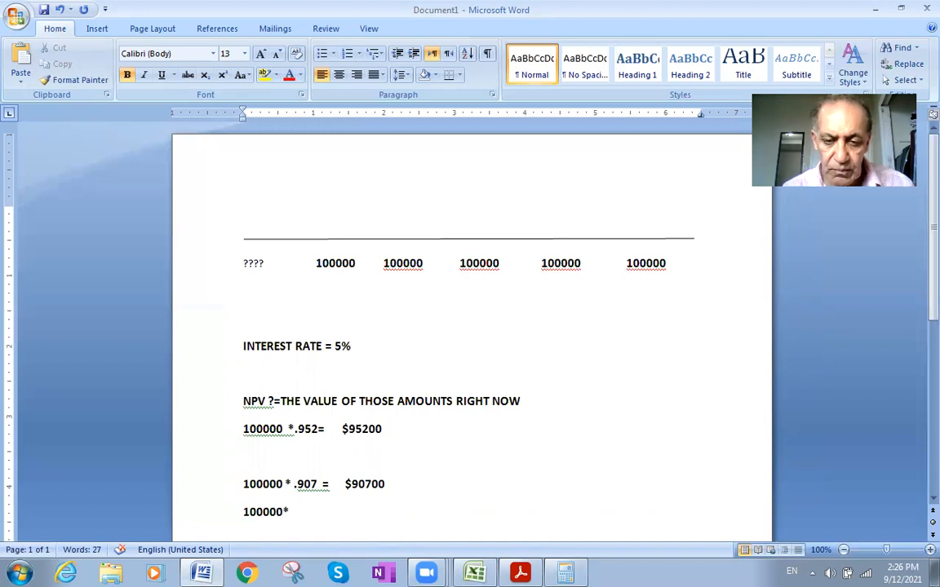
click(520, 574)
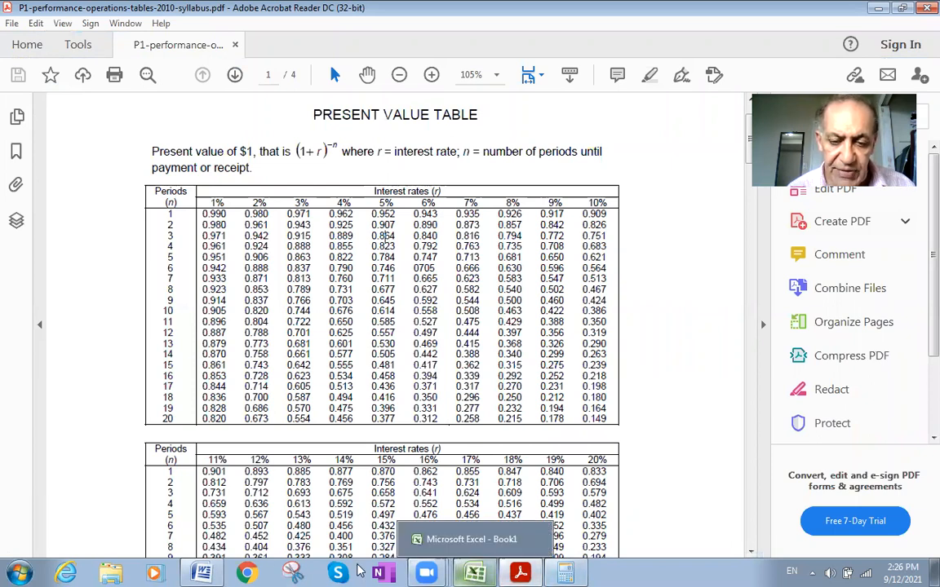
click(204, 572)
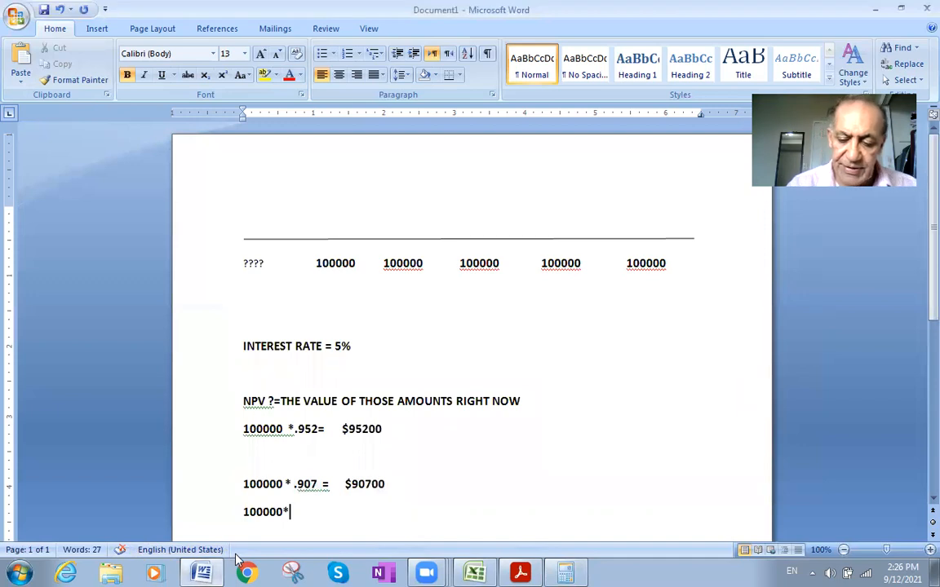
text(864=)
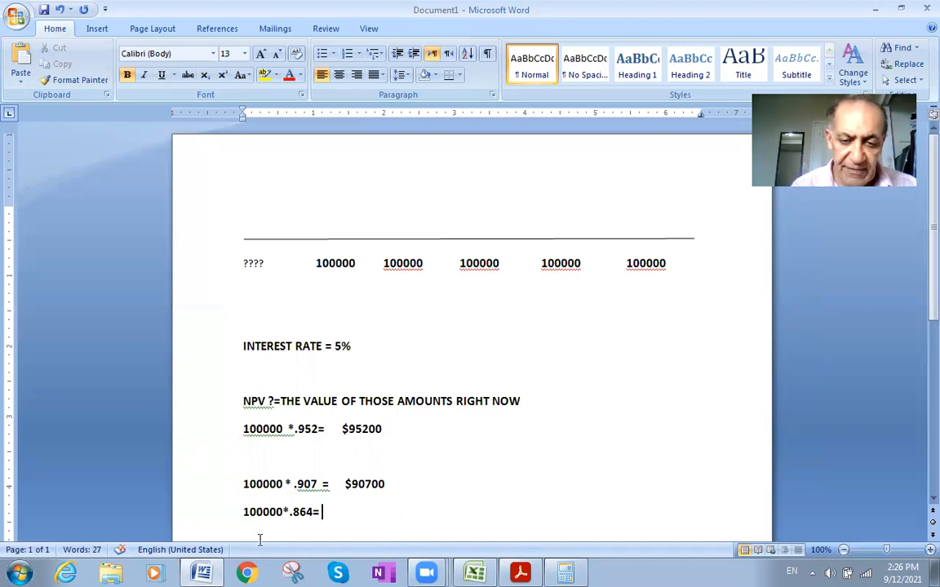
- Enter 86400 as the result after "100000*.864="
text(860)
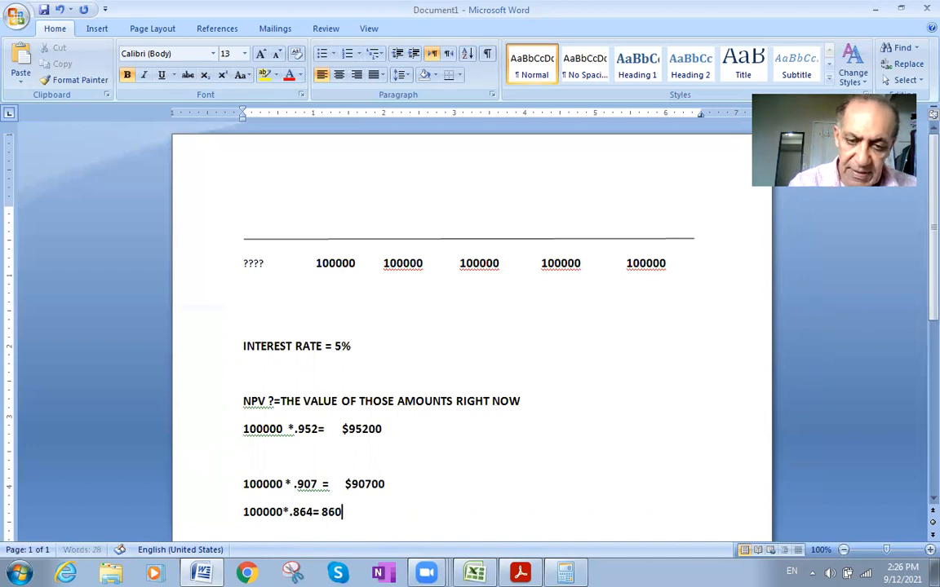
key(BackSpace)
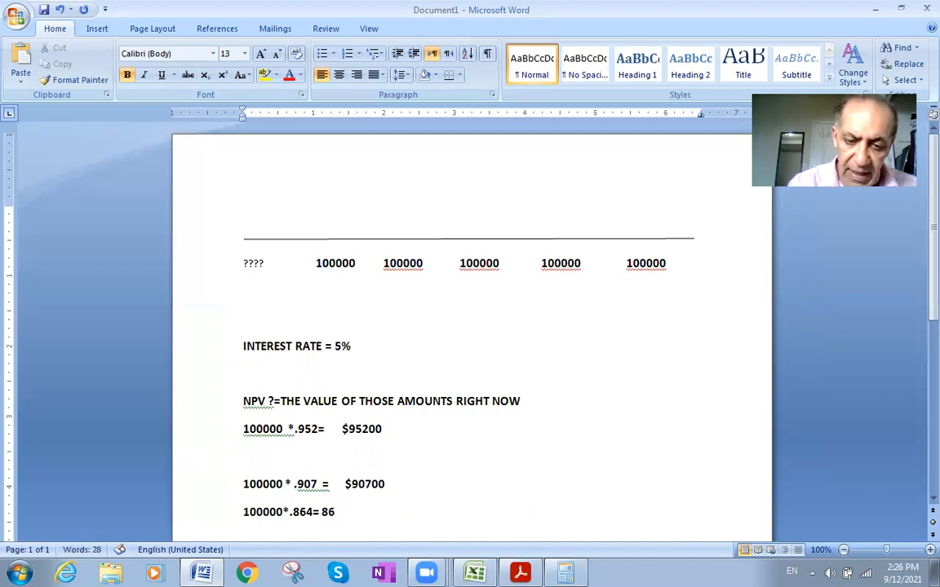
text(400)
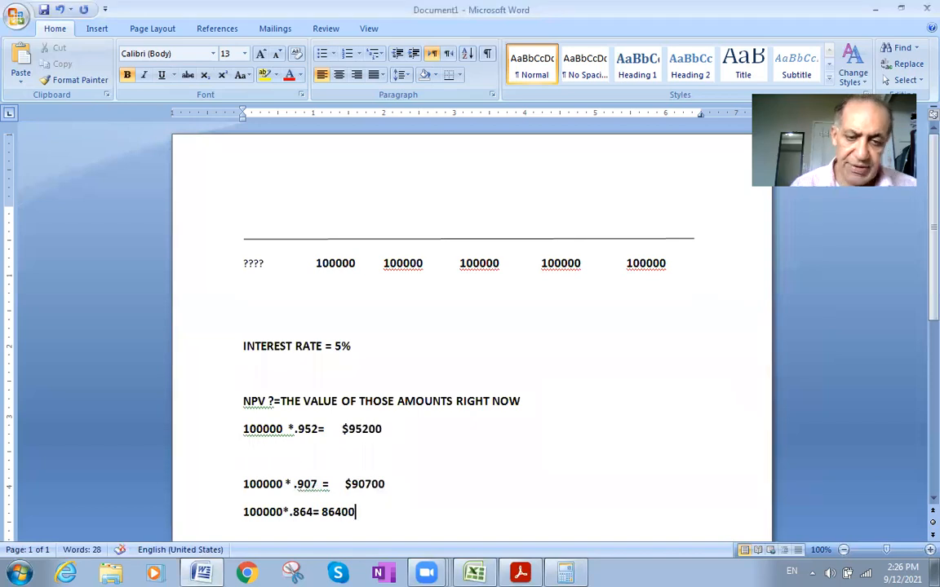
- Move 86400 over to line up under $90700, put a dollar sign before it and start a new line below
click(321, 512)
key(Tab)
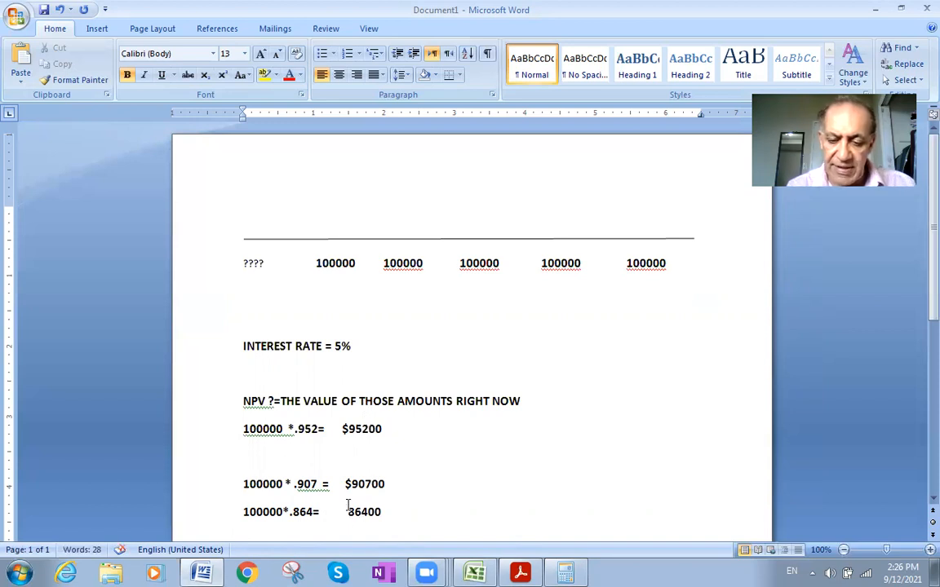
text(4)
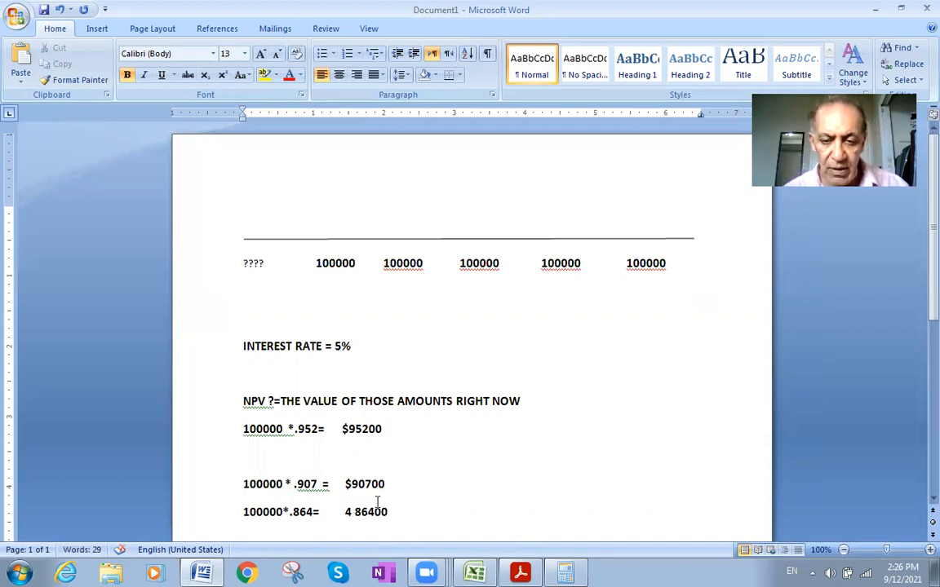
key(BackSpace)
key(BackSpace)
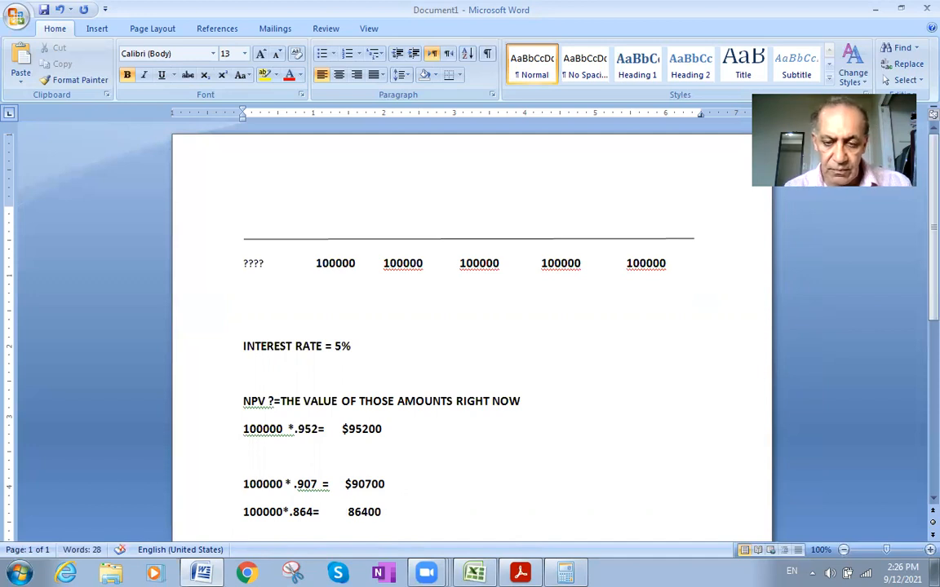
text($)
click(415, 513)
key(Return)
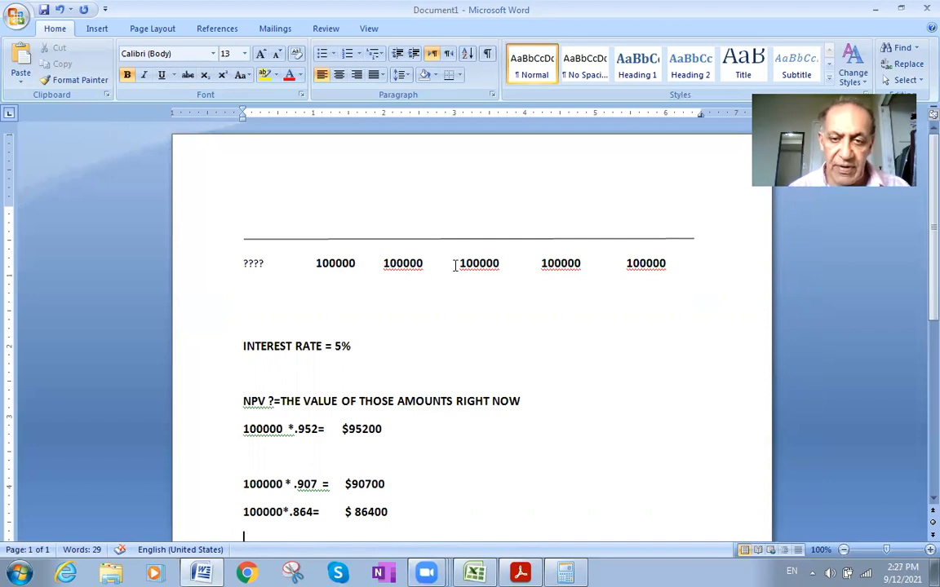
- Look up the factor for the fourth 100000 payment in the present value table PDF, at period 4 and 5%
double_click(561, 265)
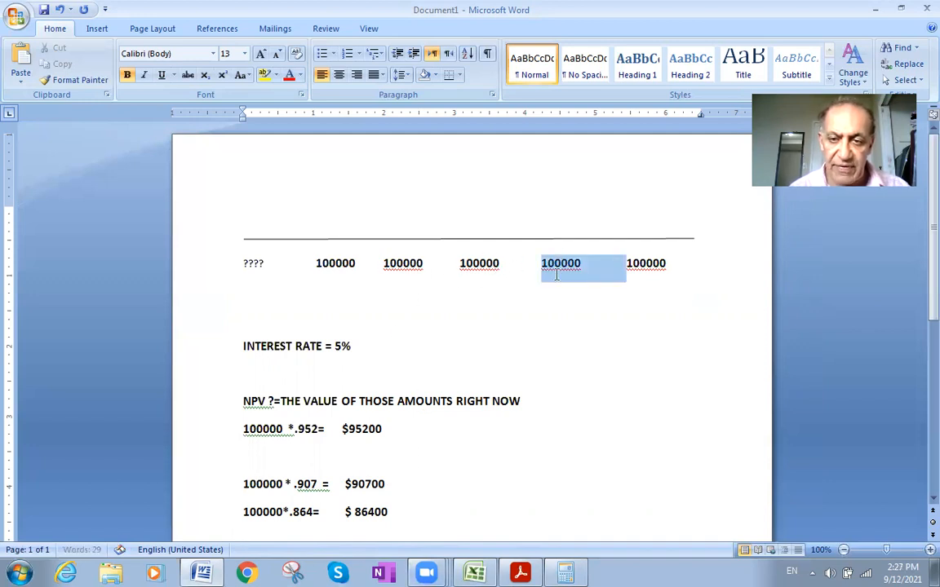
click(556, 274)
click(528, 573)
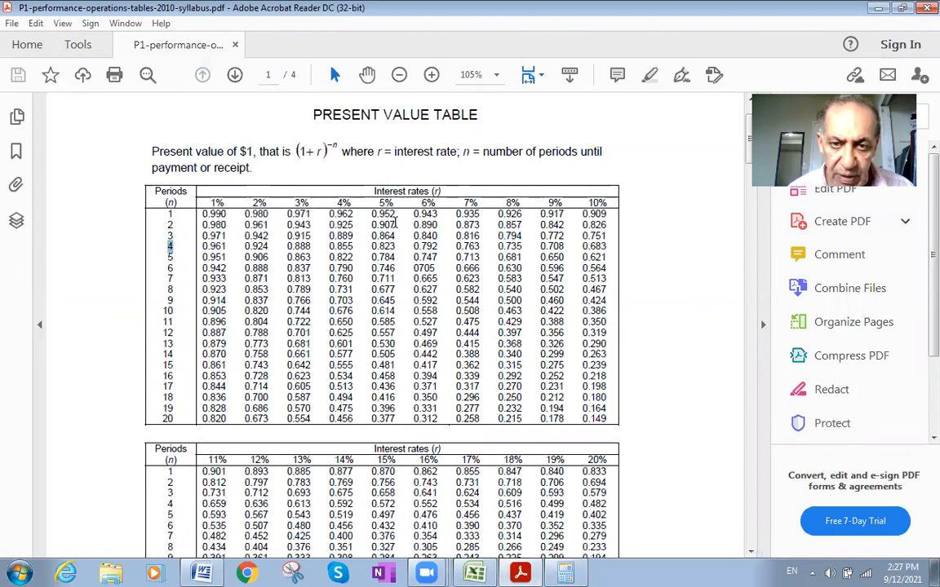
mouse_move(396, 243)
mouse_down()
mouse_move(370, 246)
mouse_move(391, 256)
mouse_up()
click(411, 252)
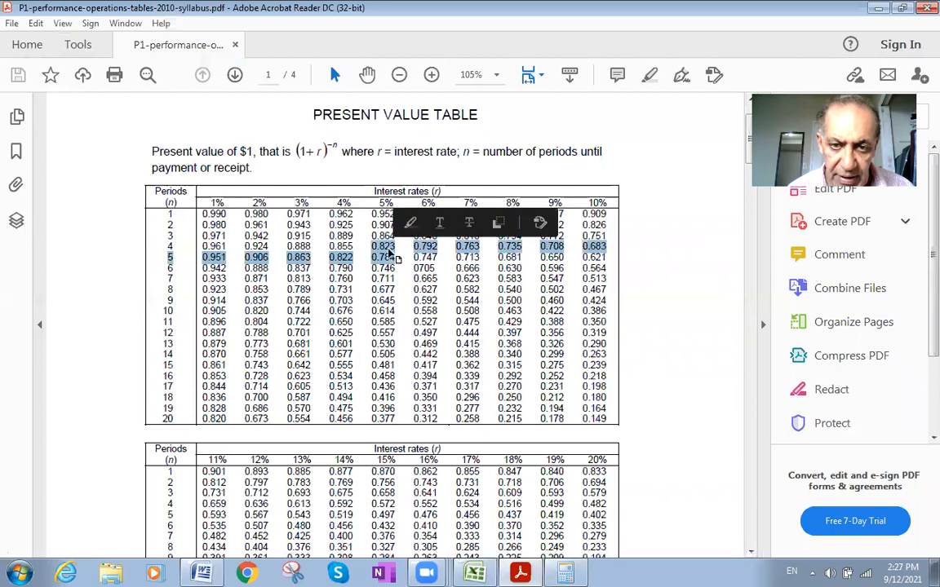
click(383, 247)
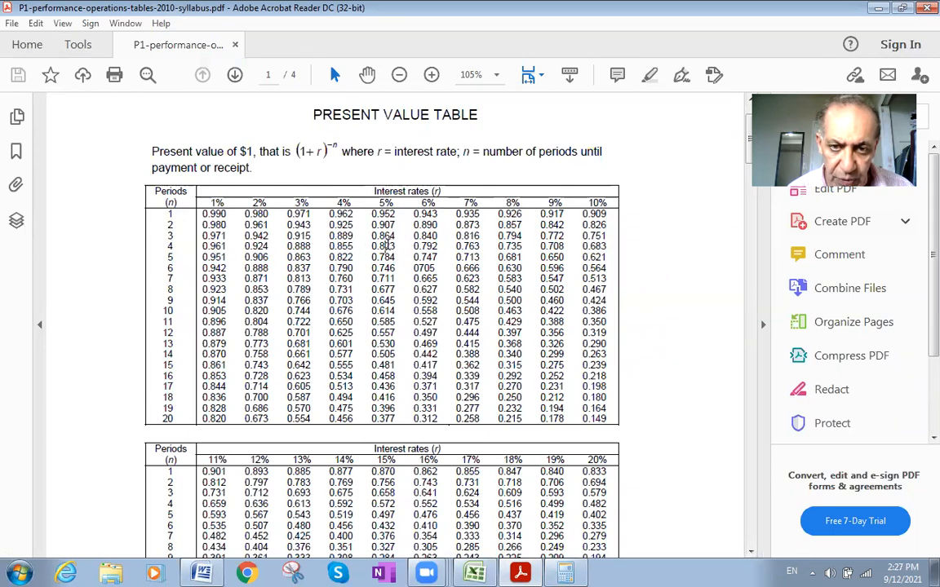
- Switch back to Word, copy "100000*" onto a new line below the .864 calculation and complete it as "100000*.823="
click(202, 572)
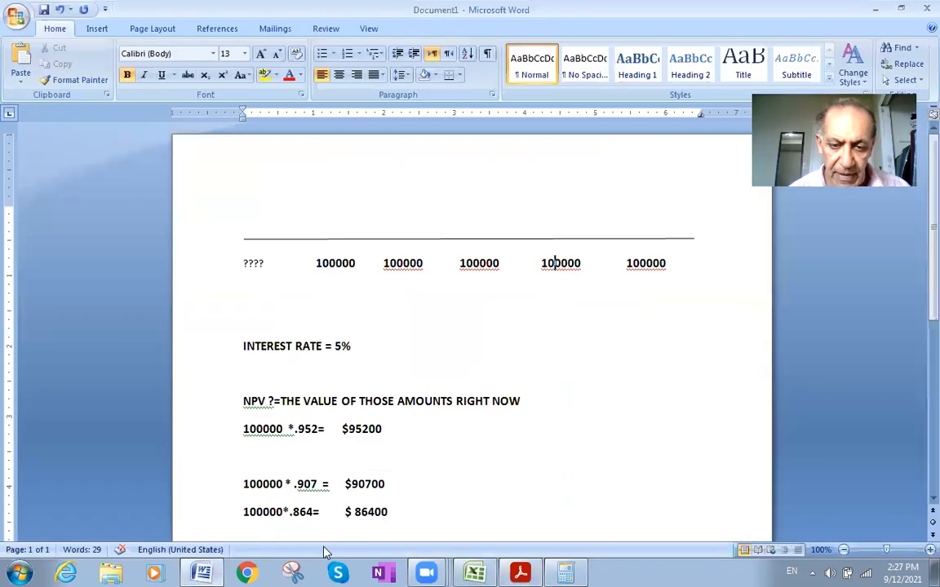
scroll(348, 510, down, 1)
click(390, 442)
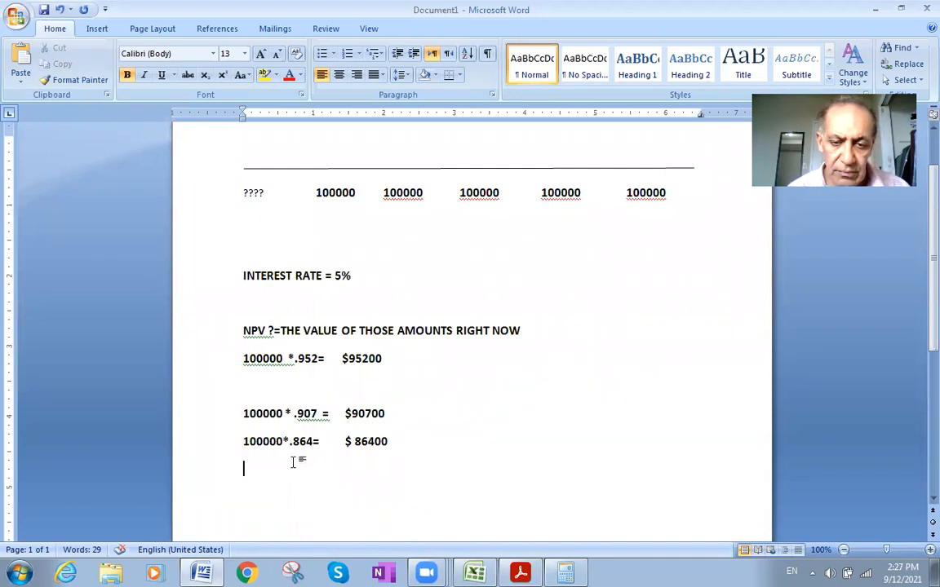
drag(244, 445, 291, 441)
key(ctrl+c)
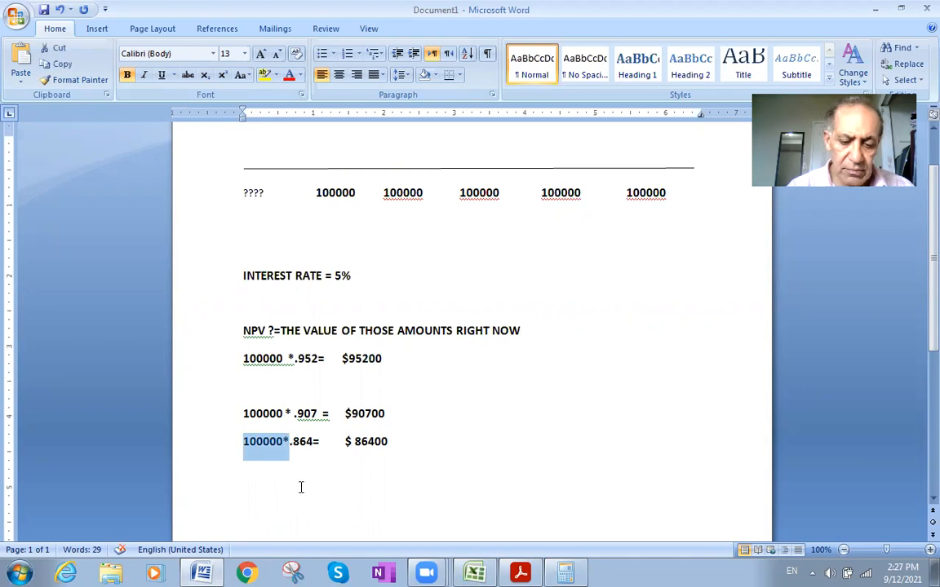
click(389, 442)
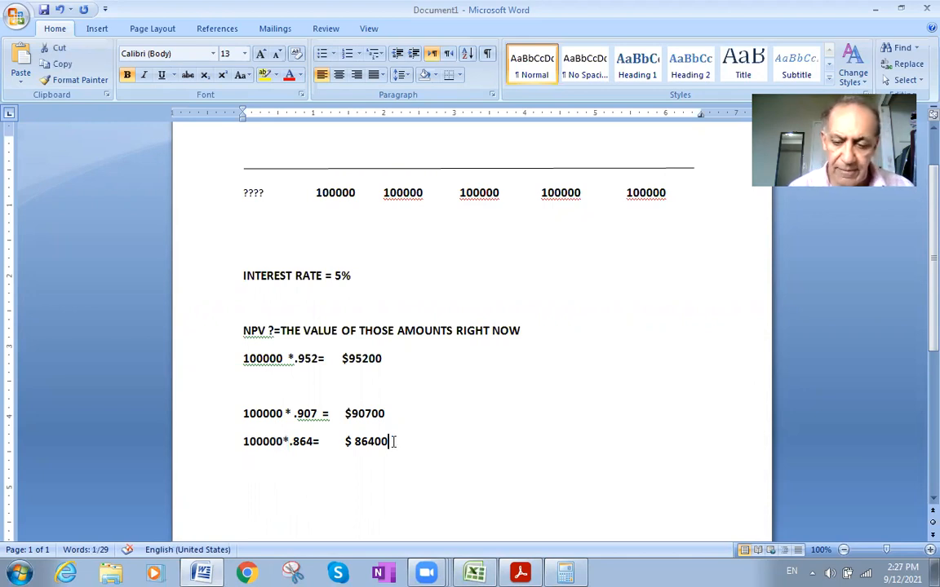
key(Return)
key(ctrl+v)
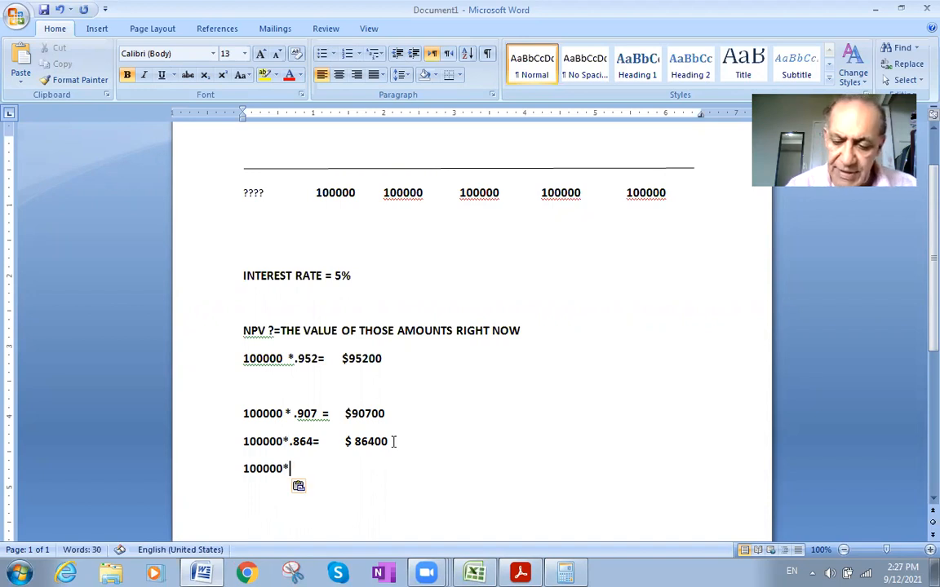
text(.823)
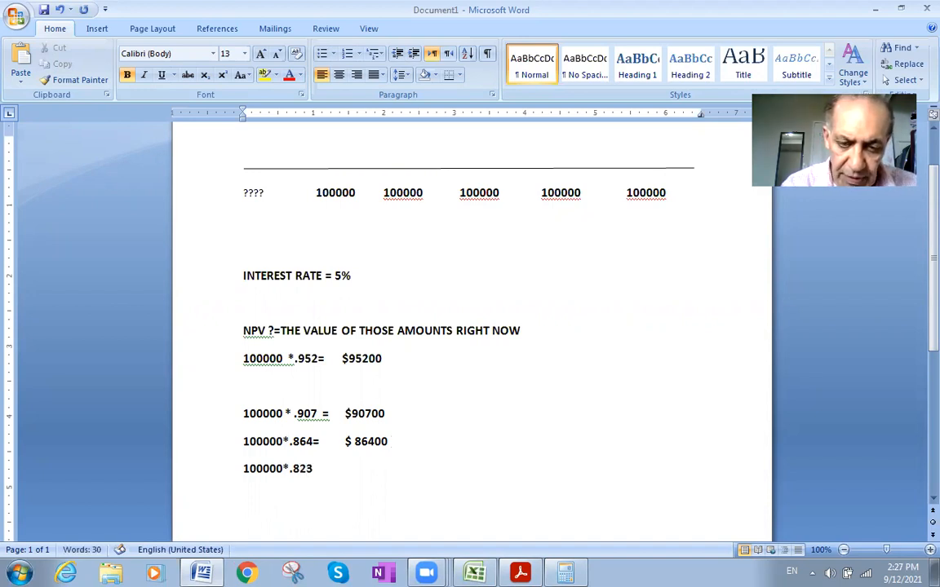
text(=)
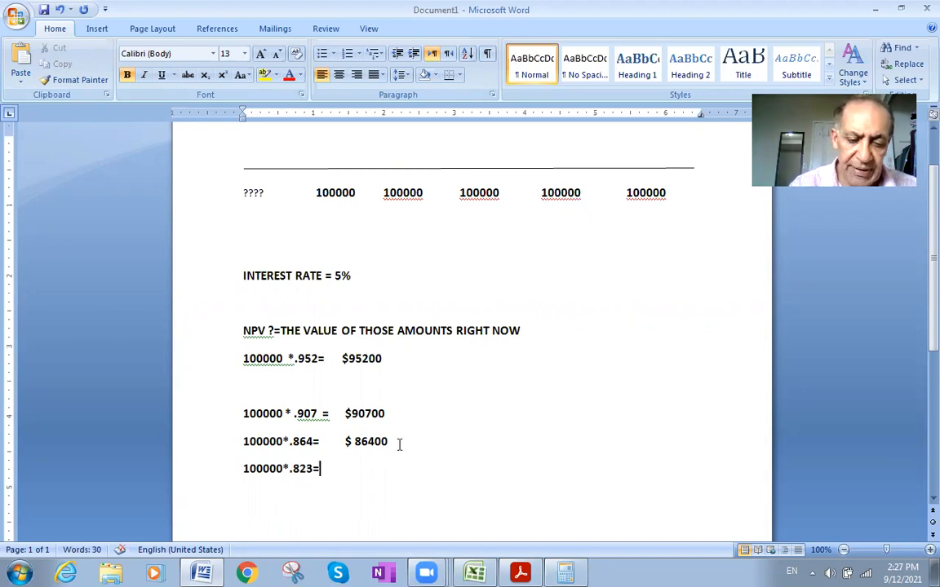
text(8)
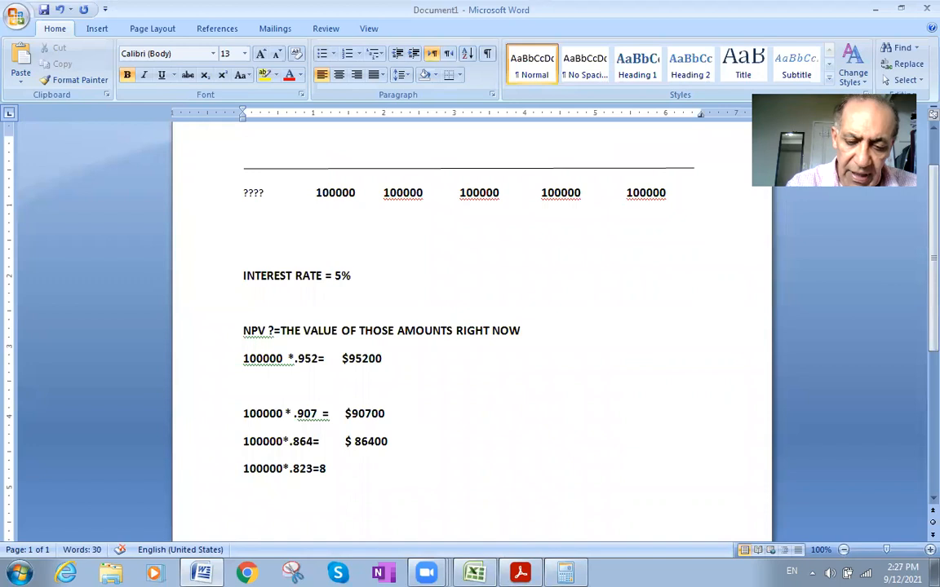
text(2300)
- Enter 82300 after "100000*.823=", move it over to line up with the results above and add a dollar sign
click(324, 465)
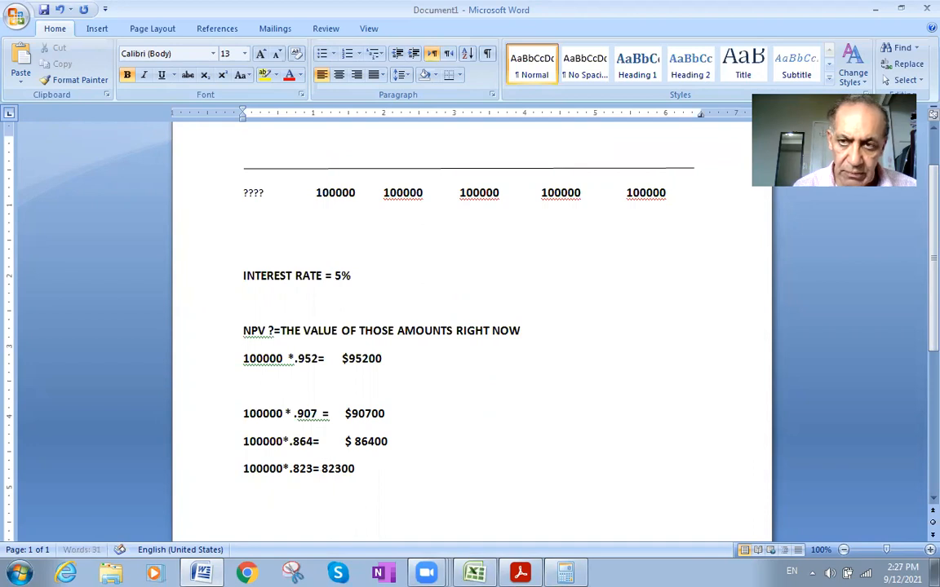
key(Tab)
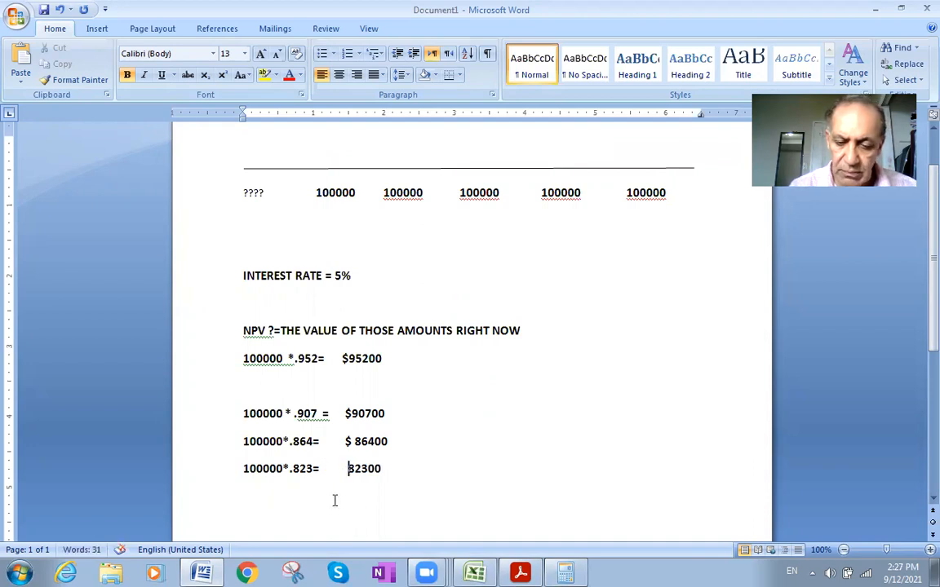
text($)
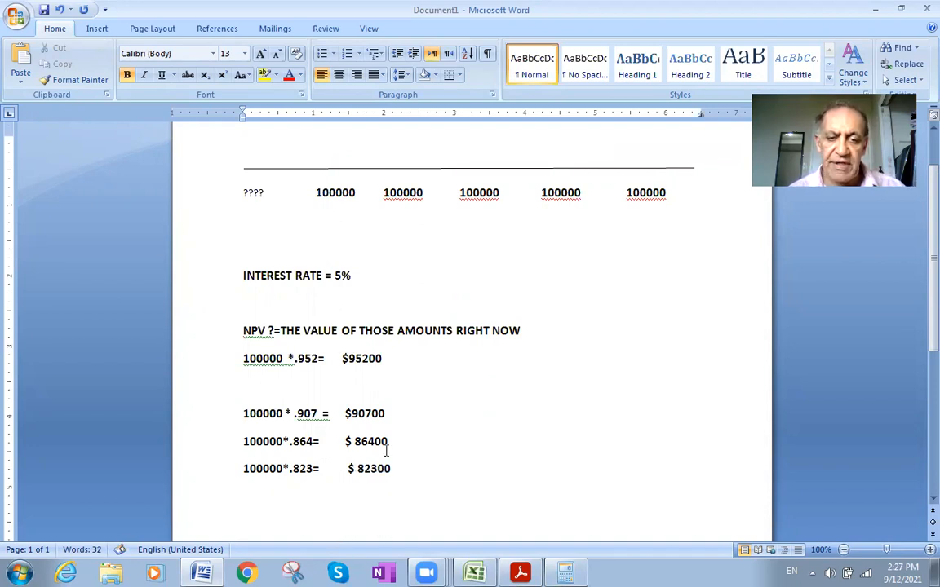
- Point out the fifth 100000 payment and the "????" placeholder at the start of the payment row
double_click(645, 194)
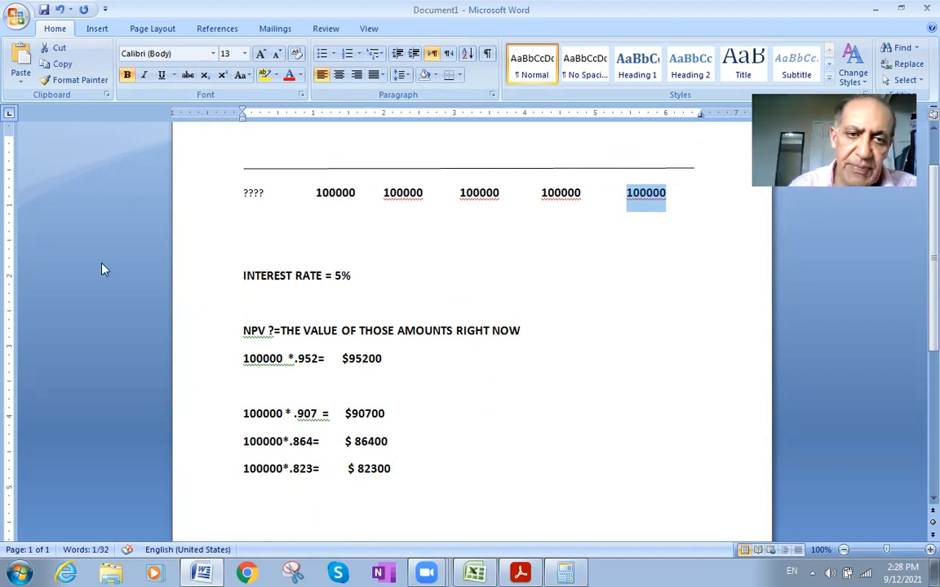
double_click(244, 194)
click(244, 195)
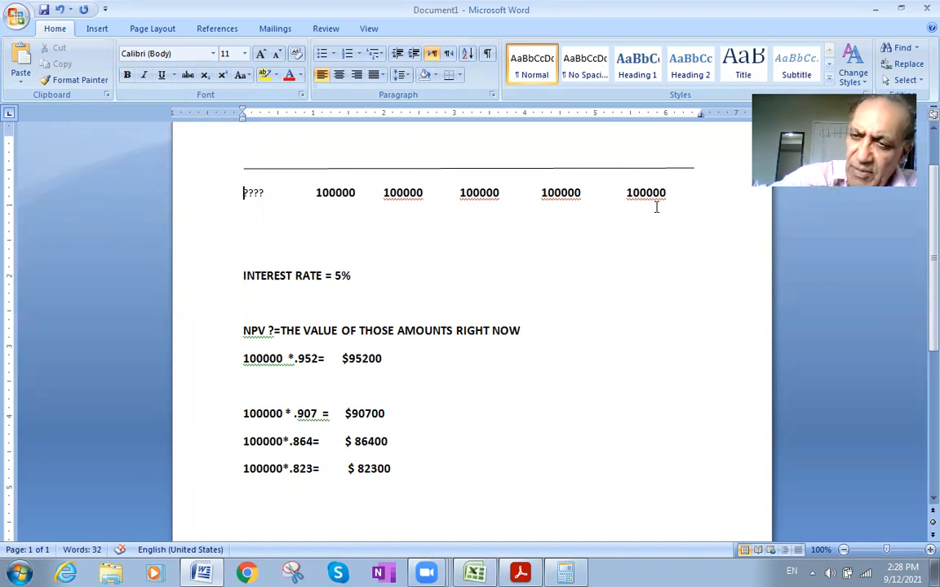
- Copy the fifth 100000 payment onto a new line below the .823 calculation and add an asterisk to read "100000*"
double_click(244, 193)
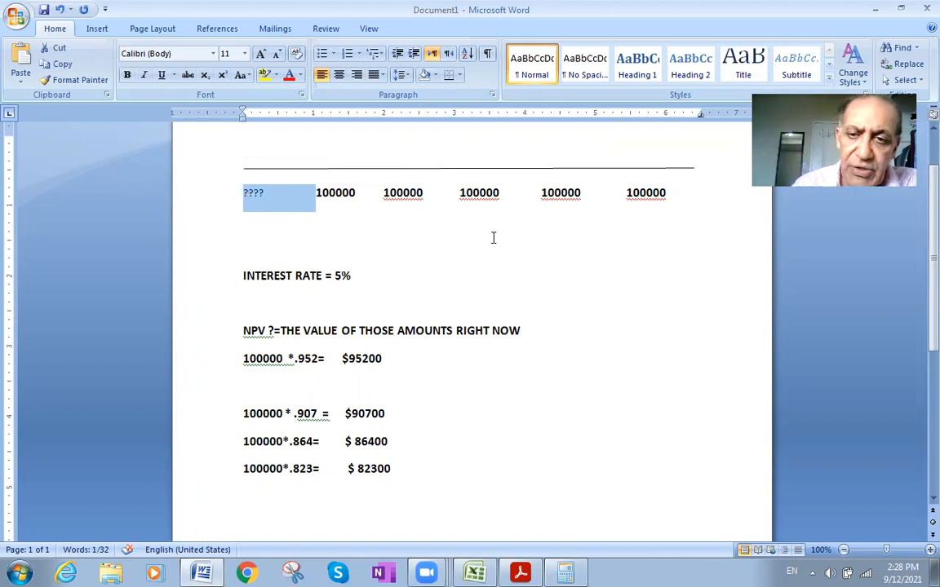
double_click(650, 192)
key(ctrl+c)
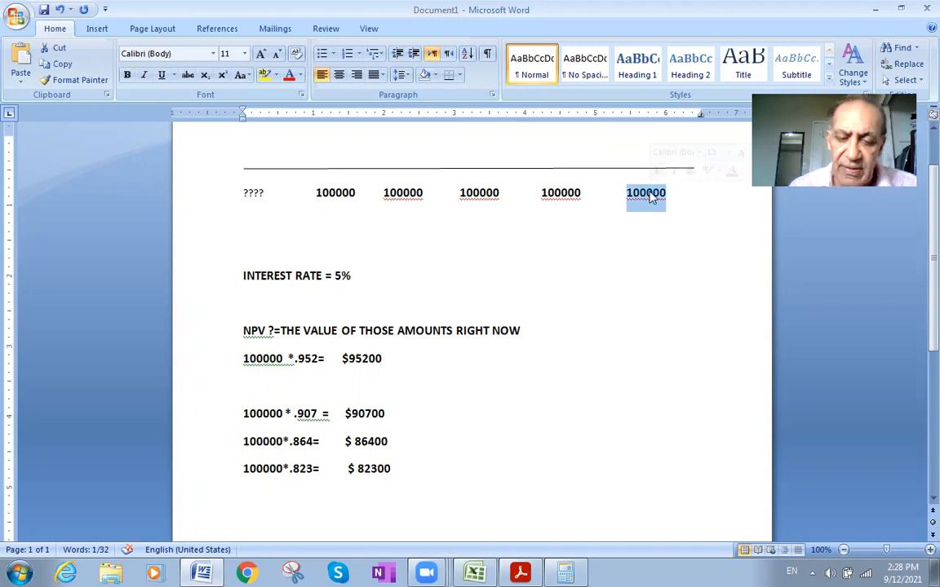
click(416, 473)
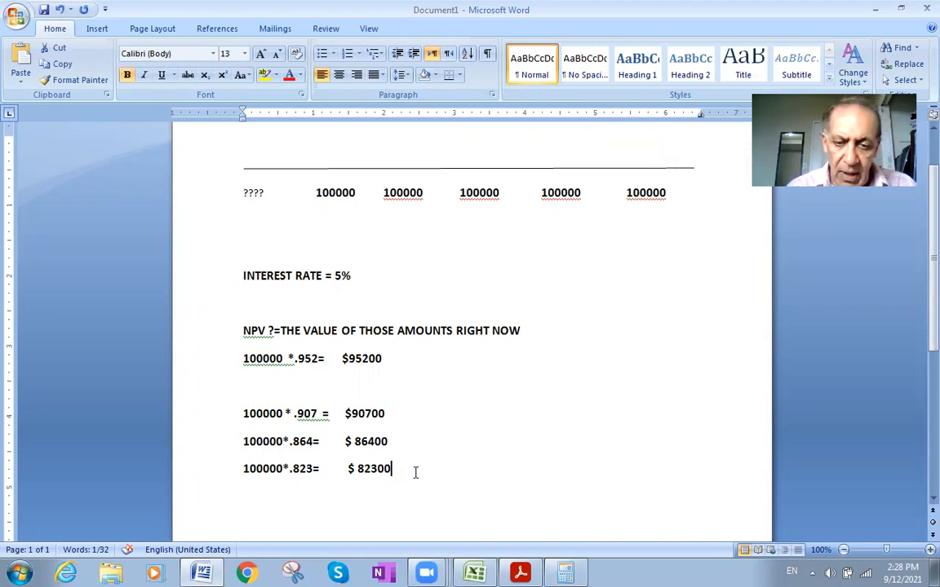
key(Return)
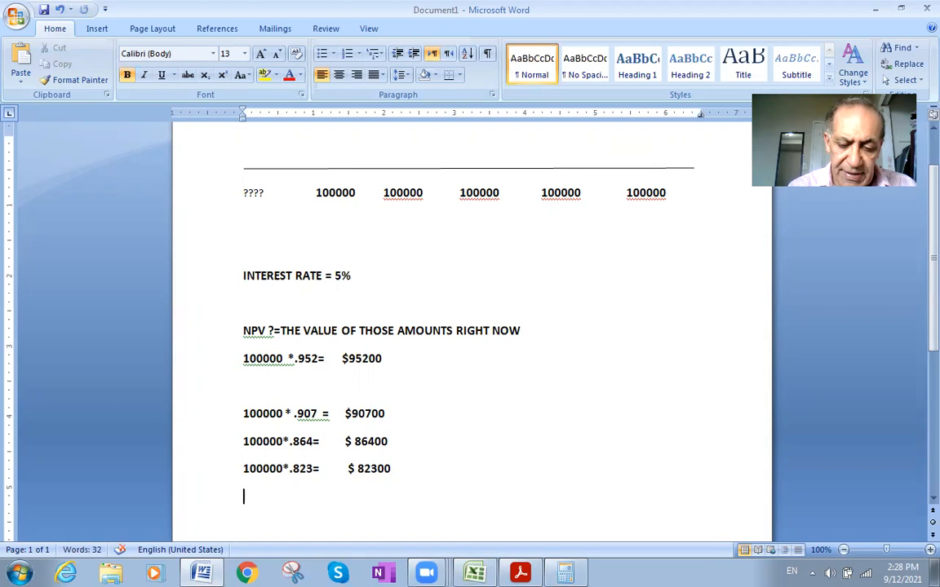
key(ctrl+v)
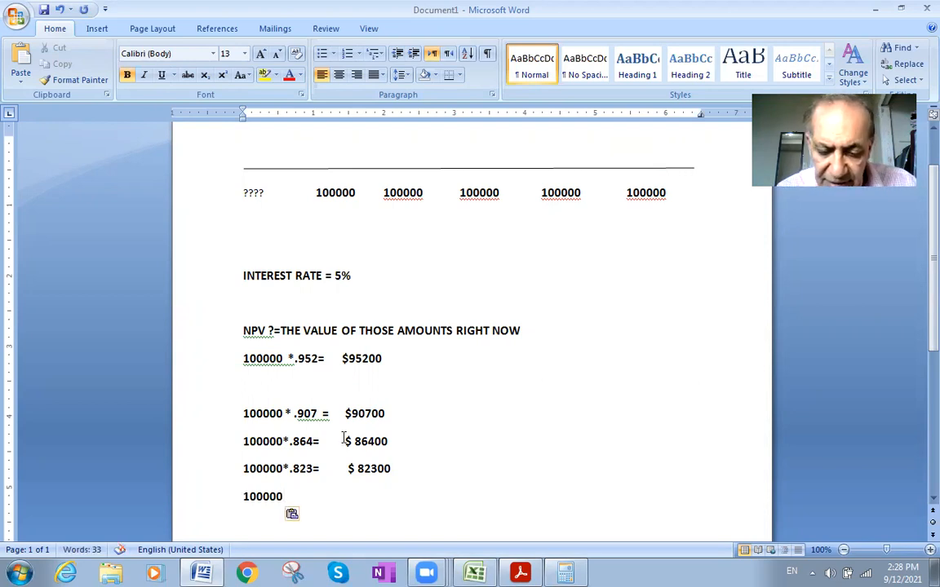
text(*)
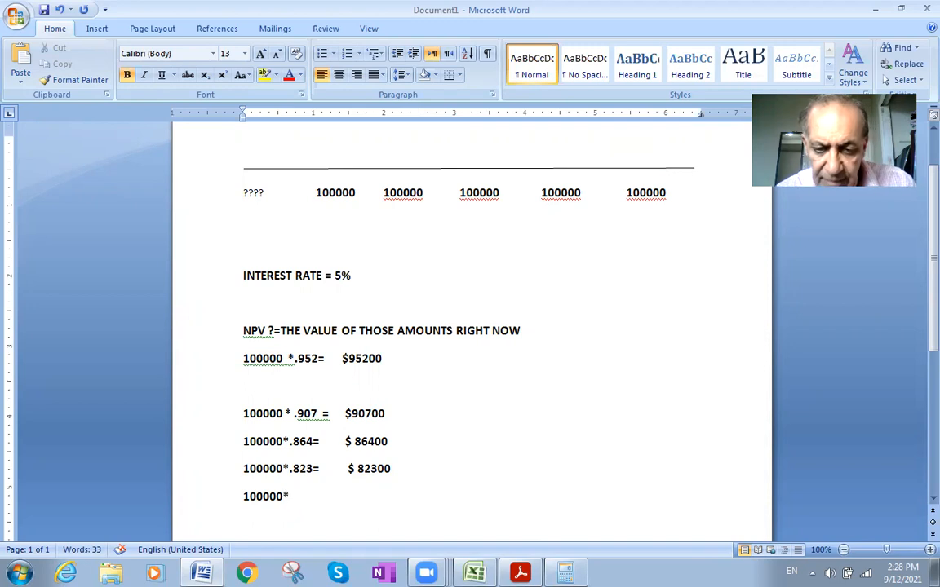
- Look up and copy the factor for period 5 at 5% in the present value table PDF and return to Word
click(521, 573)
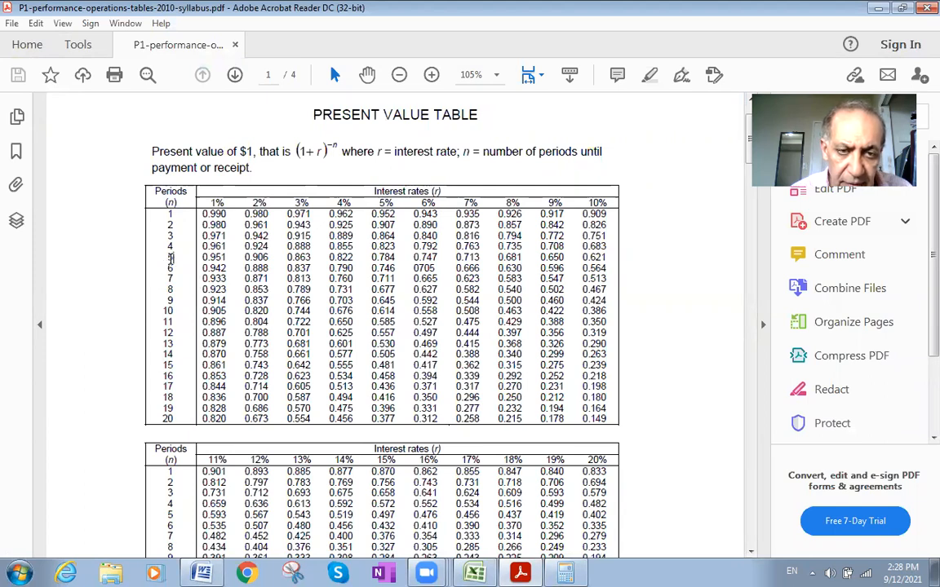
triple_click(170, 258)
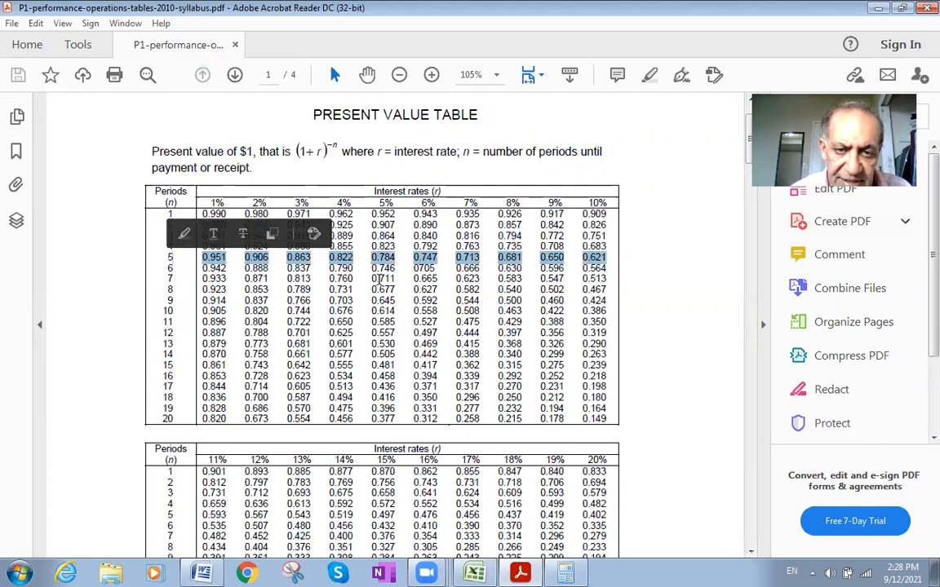
click(380, 279)
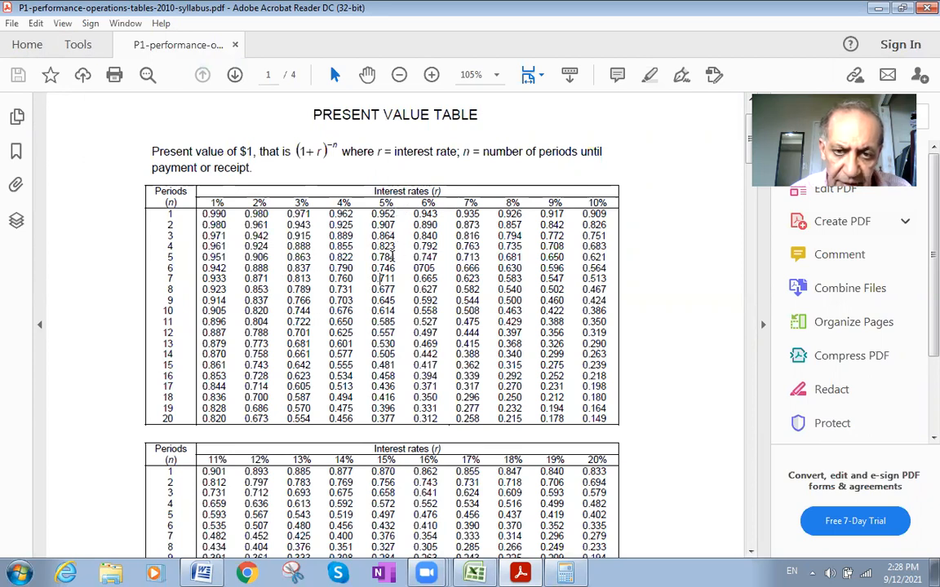
double_click(391, 257)
key(ctrl+c)
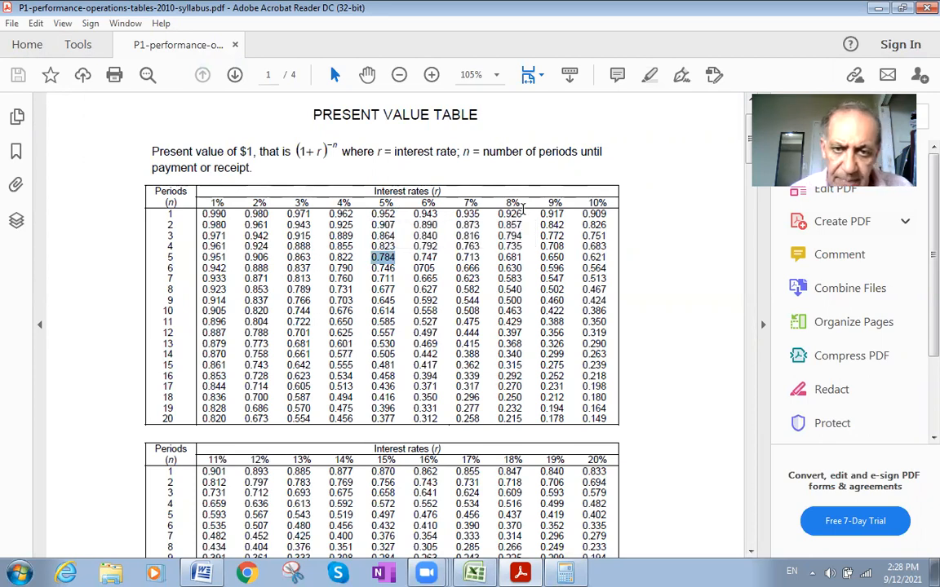
click(202, 574)
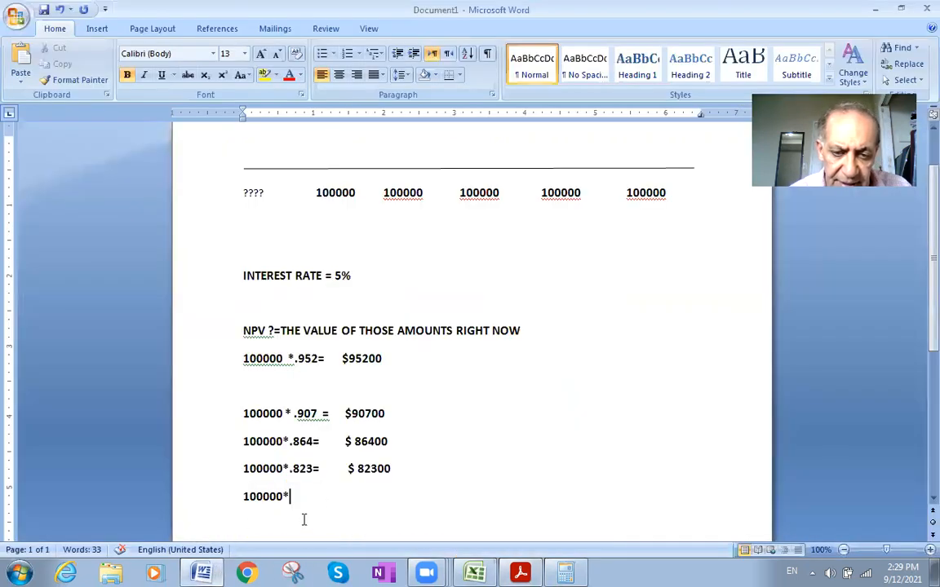
key(ctrl+v)
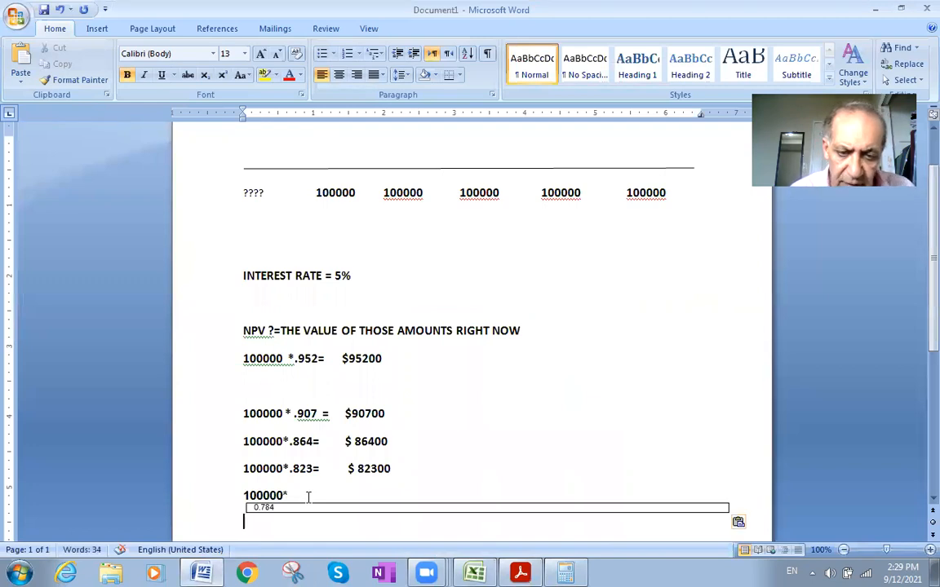
key(BackSpace)
key(ctrl+z)
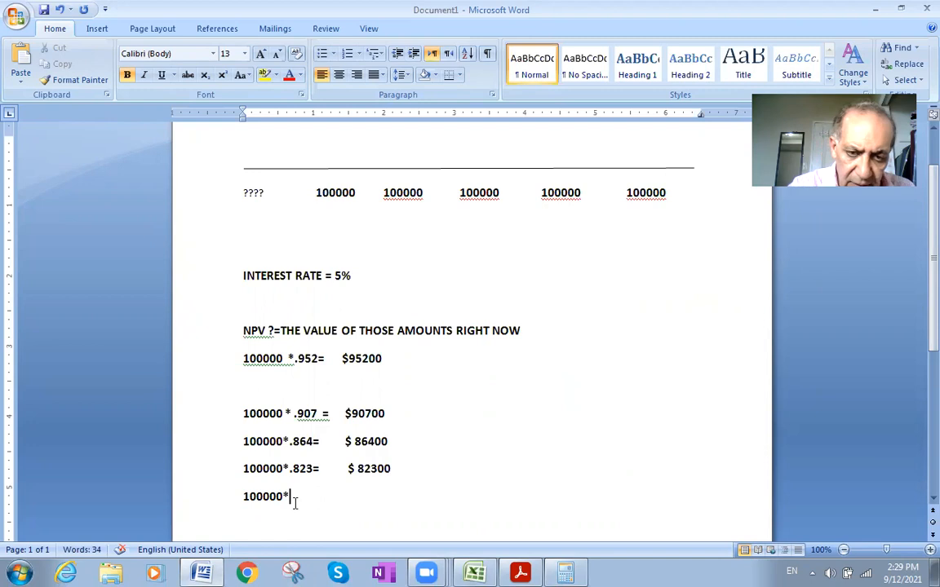
- Complete the fifth line as "100000*.784=" with the result 78400, shifted over under the results above and preceded by a dollar sign
text(.)
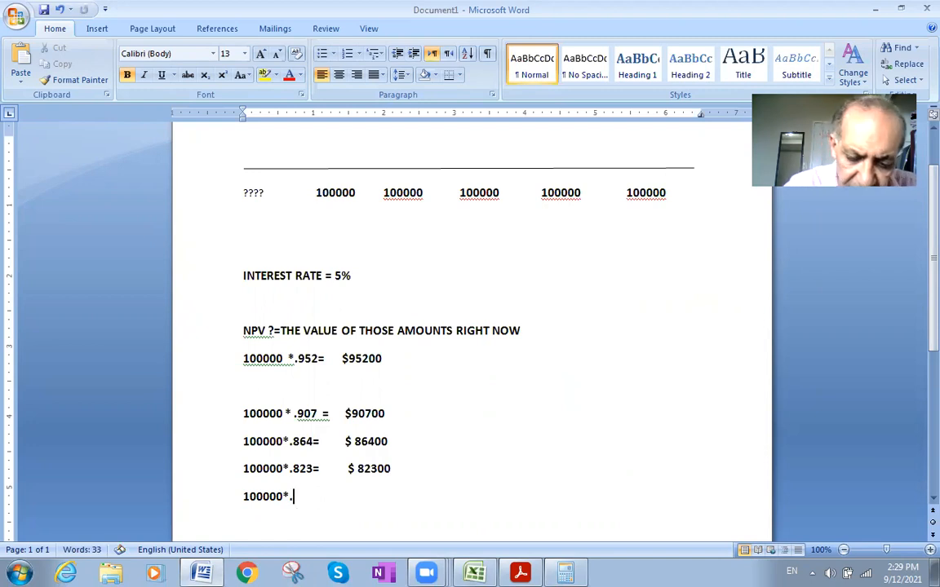
text(784)
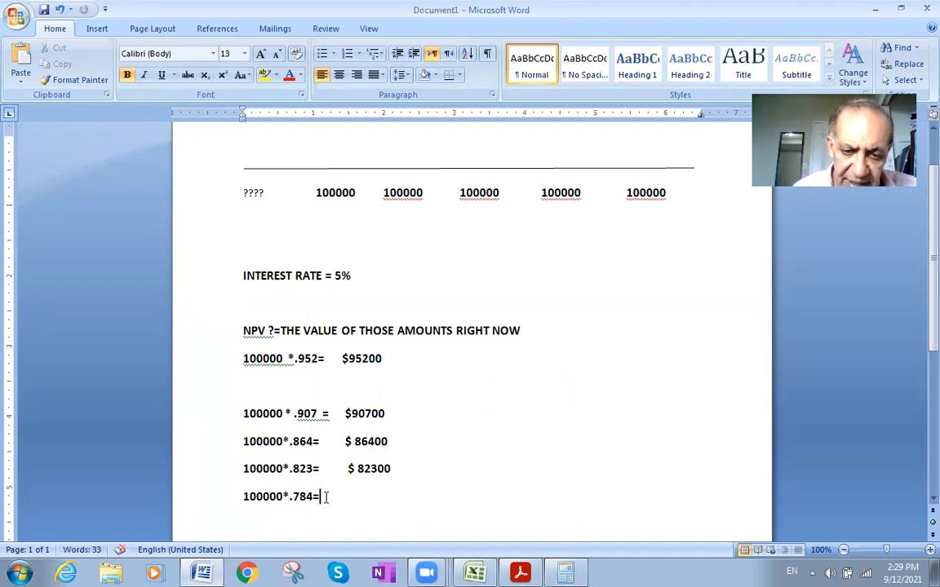
text(=7)
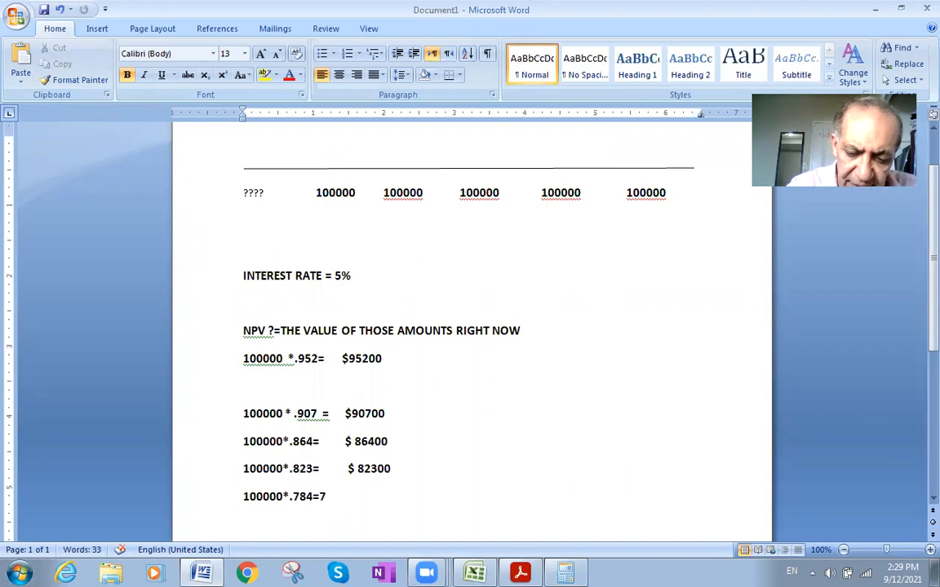
text(8400)
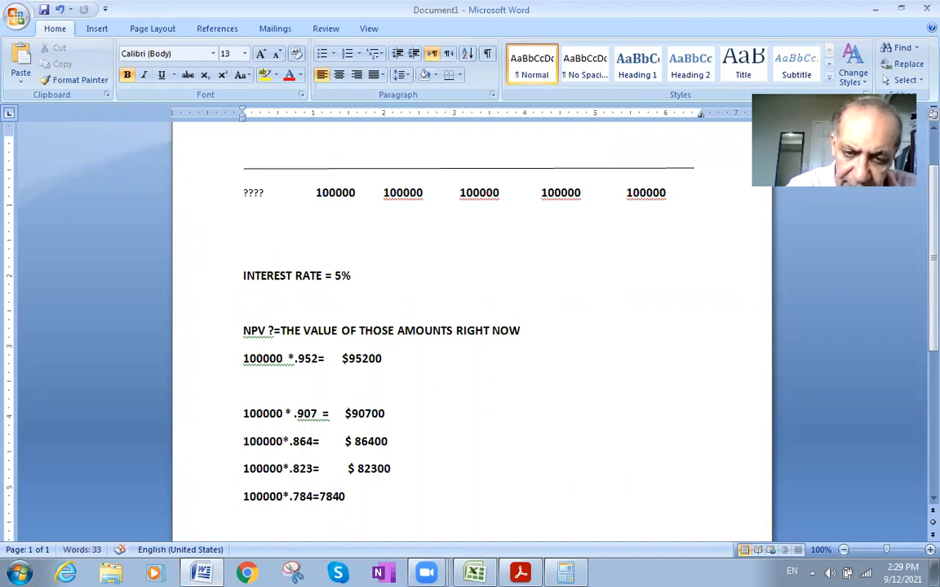
click(321, 497)
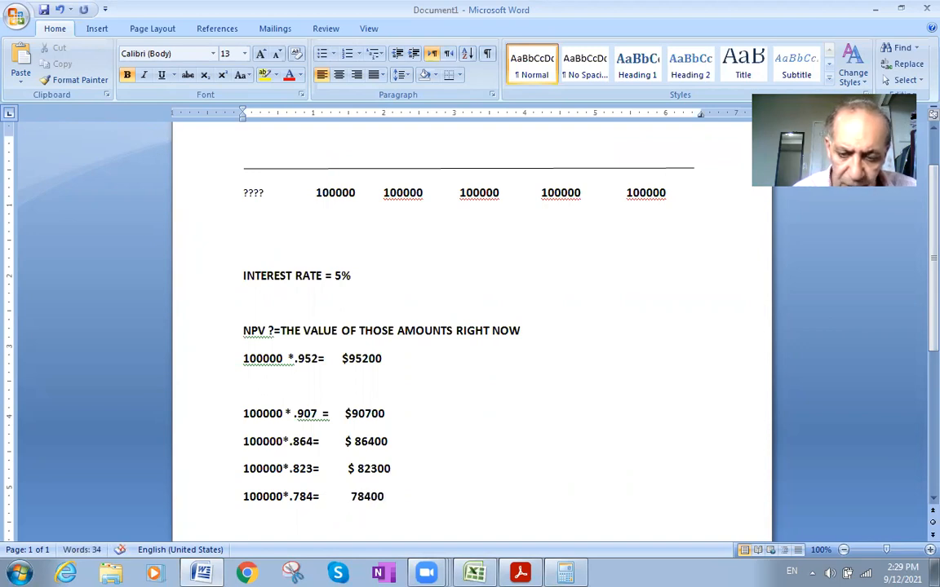
text($)
- Shift the 90700, 86400 and 82300 results to align with the 78400 result, and put a space between the dollar sign and 95200
click(339, 414)
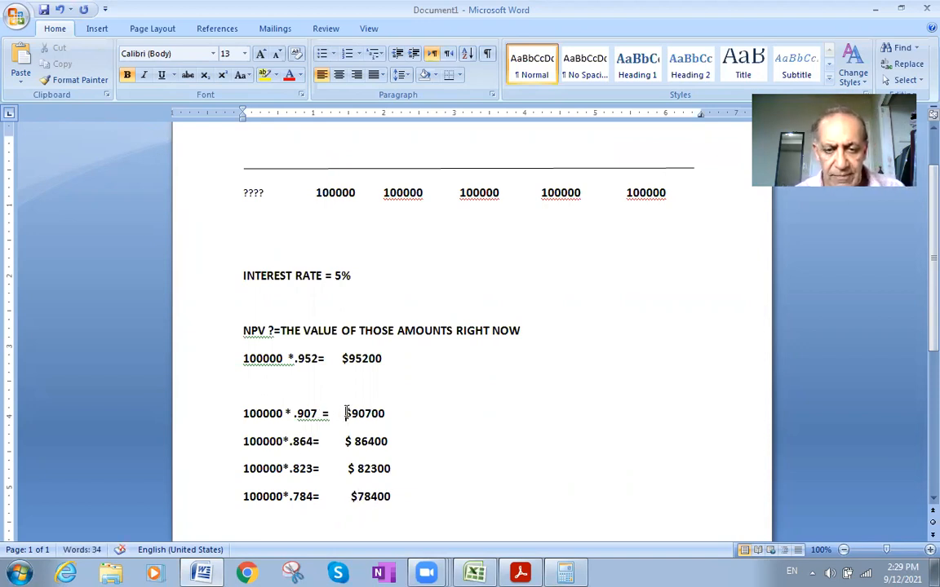
click(344, 441)
click(348, 469)
click(345, 359)
click(347, 359)
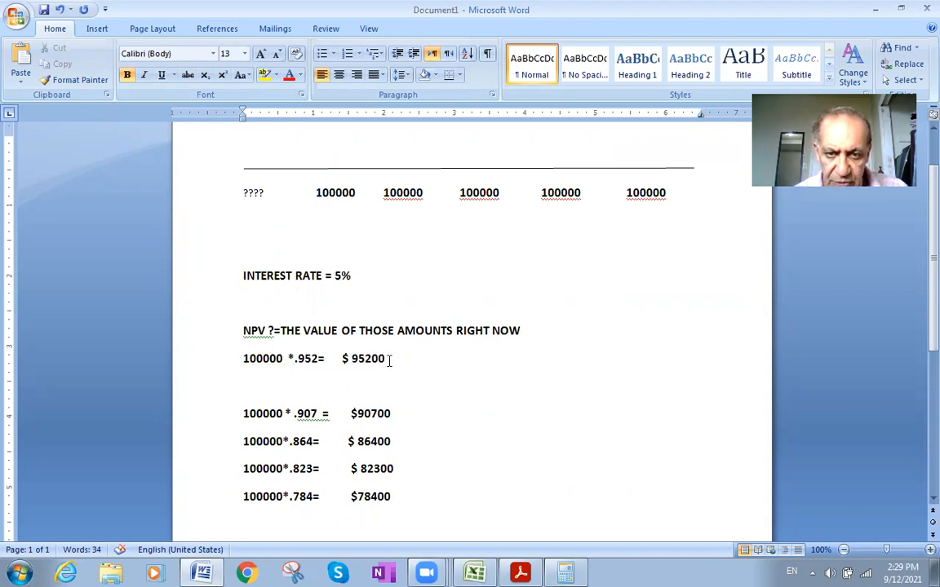
double_click(356, 359)
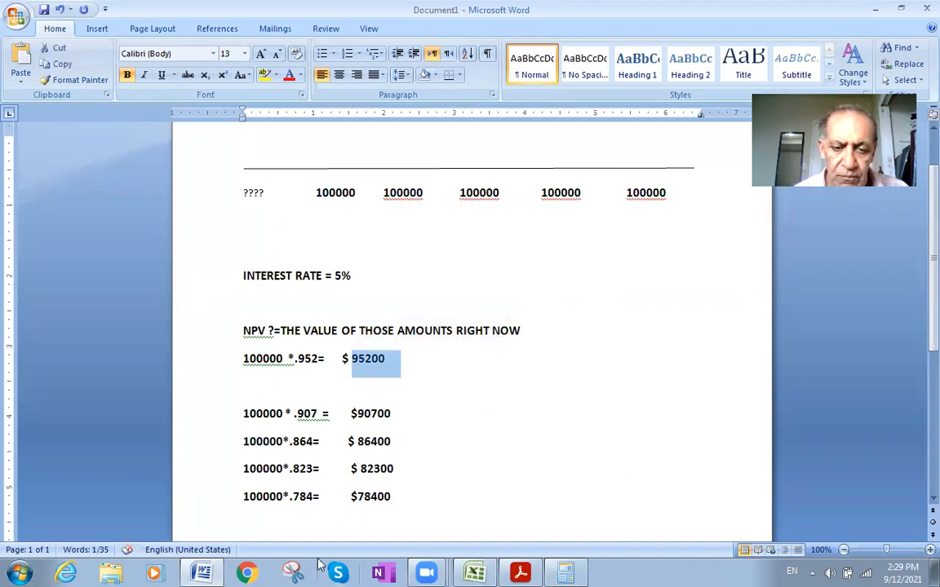
click(565, 574)
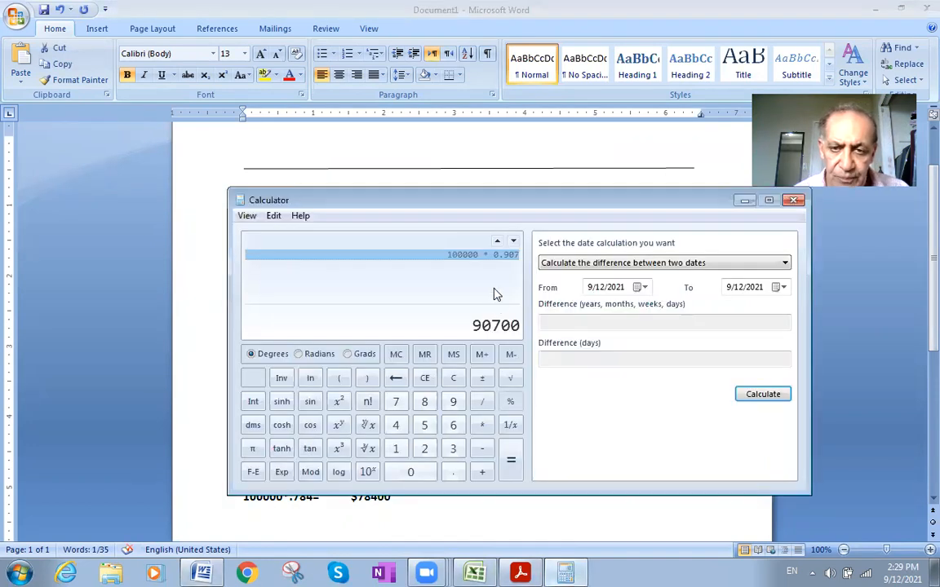
click(791, 201)
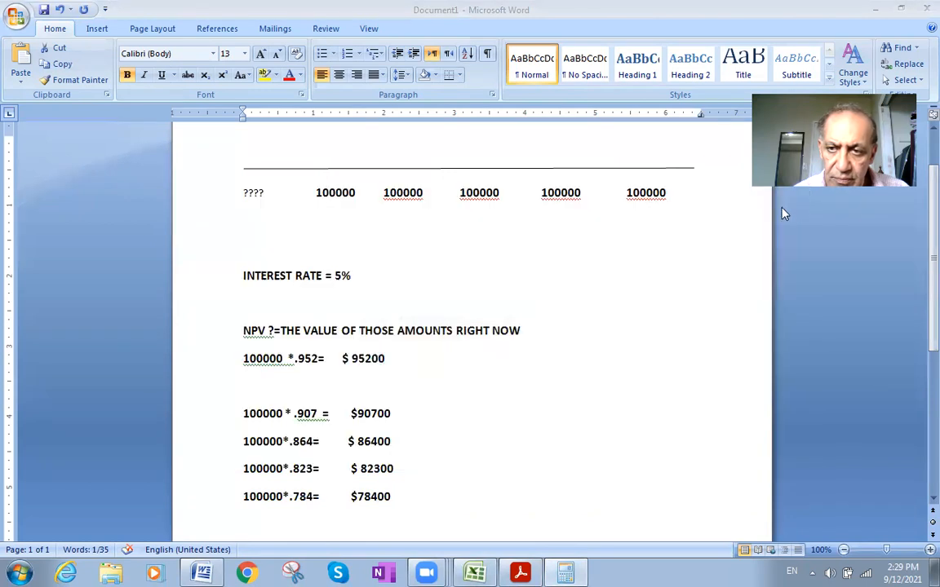
click(20, 574)
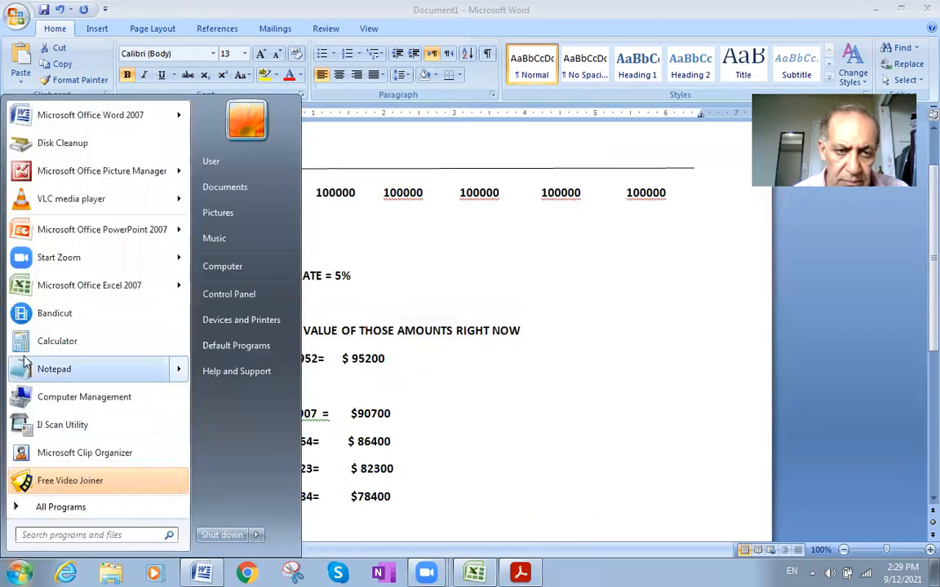
click(54, 341)
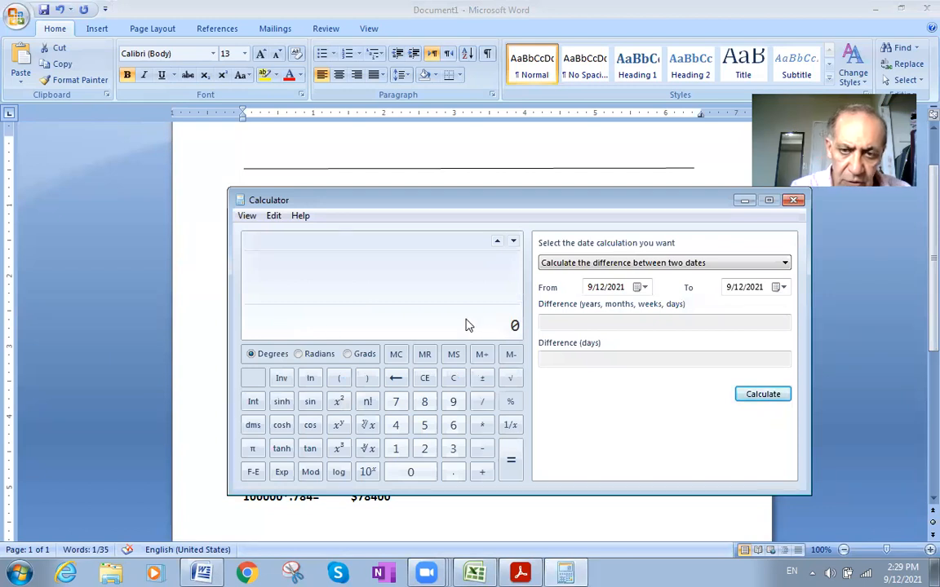
text(95200)
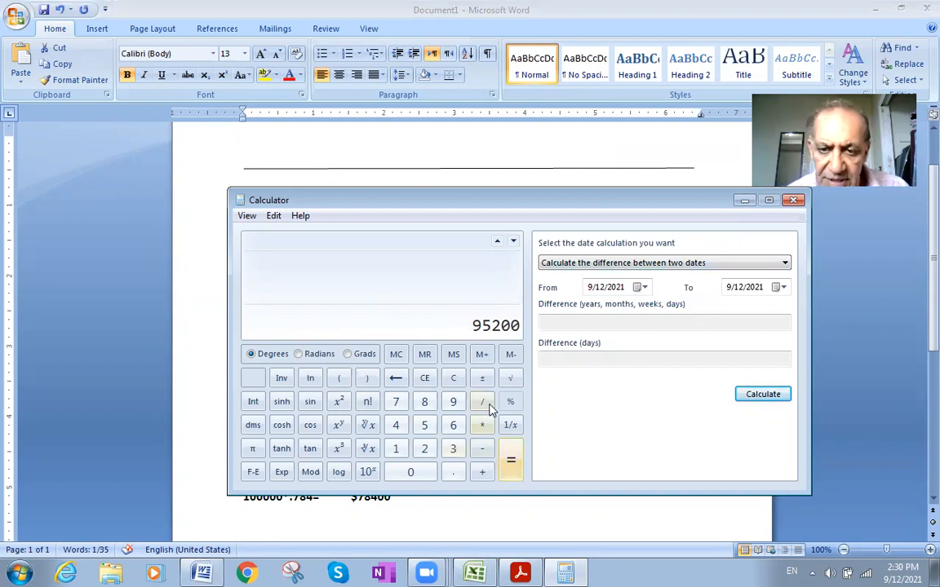
click(482, 378)
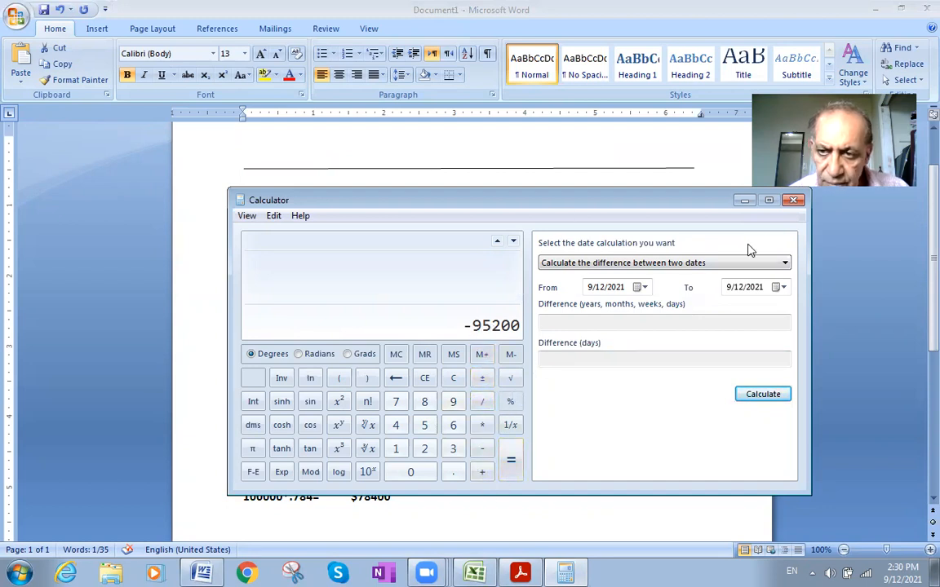
click(793, 199)
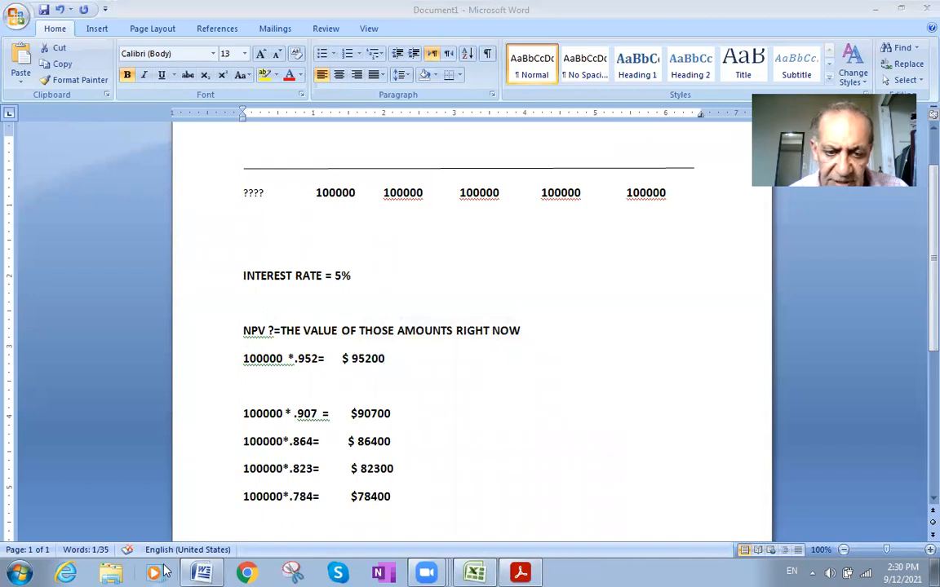
- Open Calculator, switch it to the standard layout and move its window away from the calculations
click(18, 573)
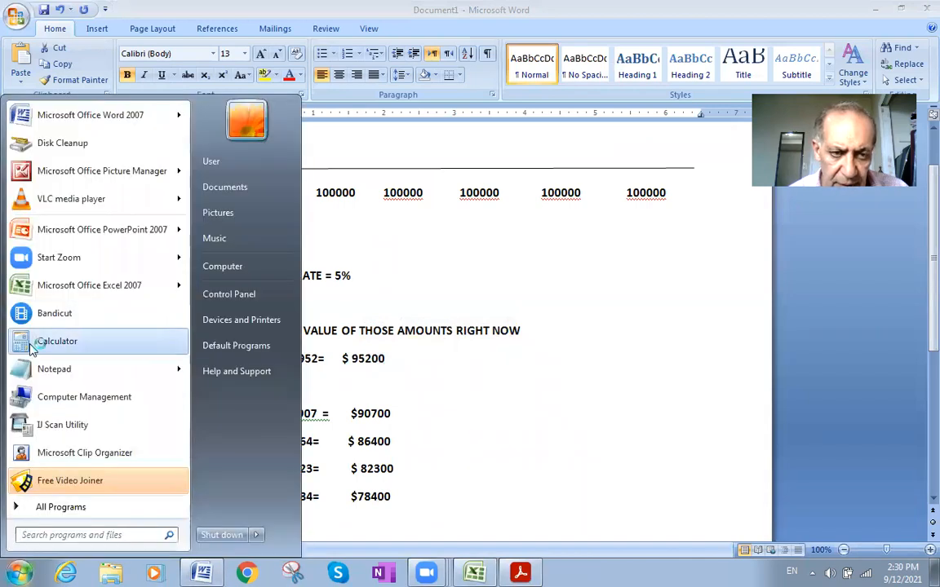
click(45, 339)
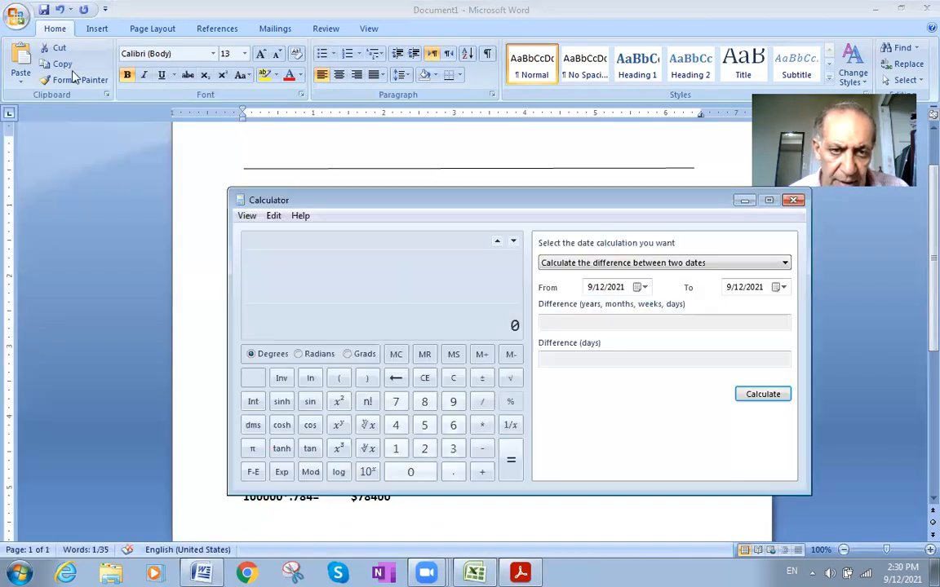
click(247, 214)
click(264, 235)
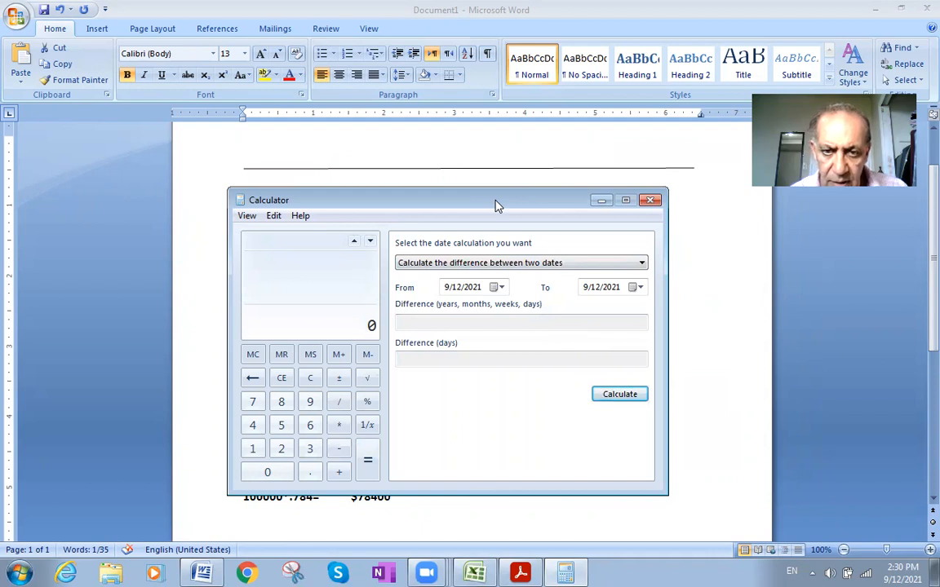
drag(496, 205, 770, 421)
- Copy 95200 from the .952 line in Word and paste it into Calculator, with its window placed beside the results
double_click(368, 364)
key(ctrl+c)
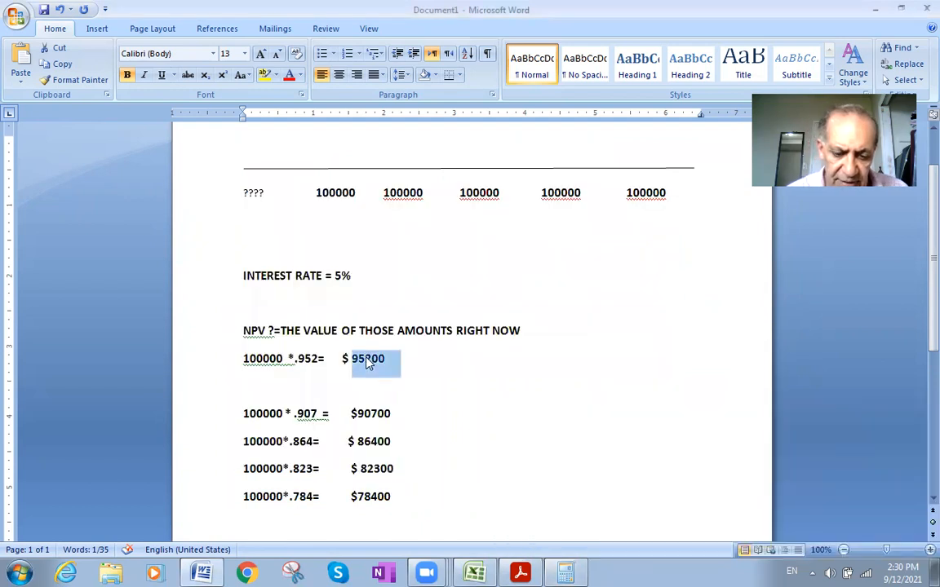
click(565, 573)
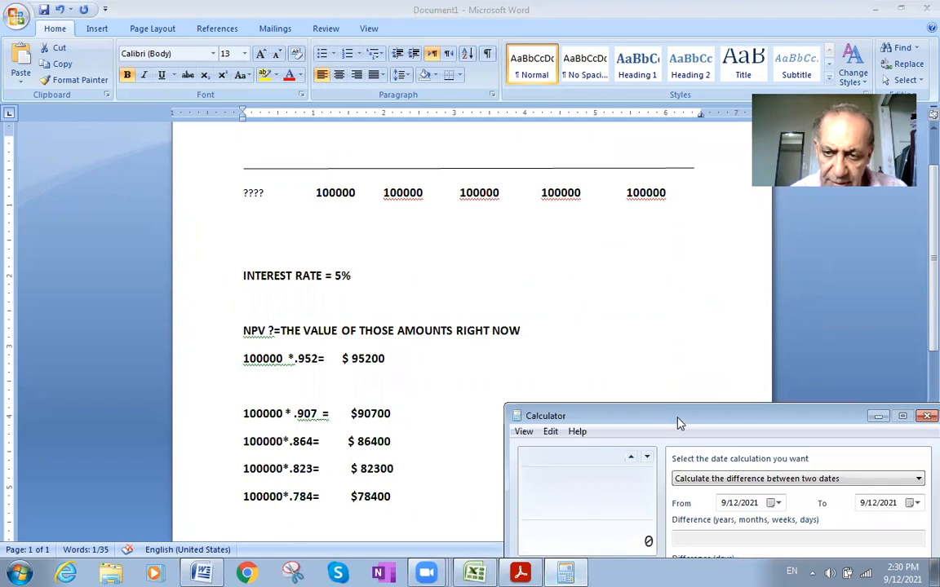
drag(677, 420, 589, 282)
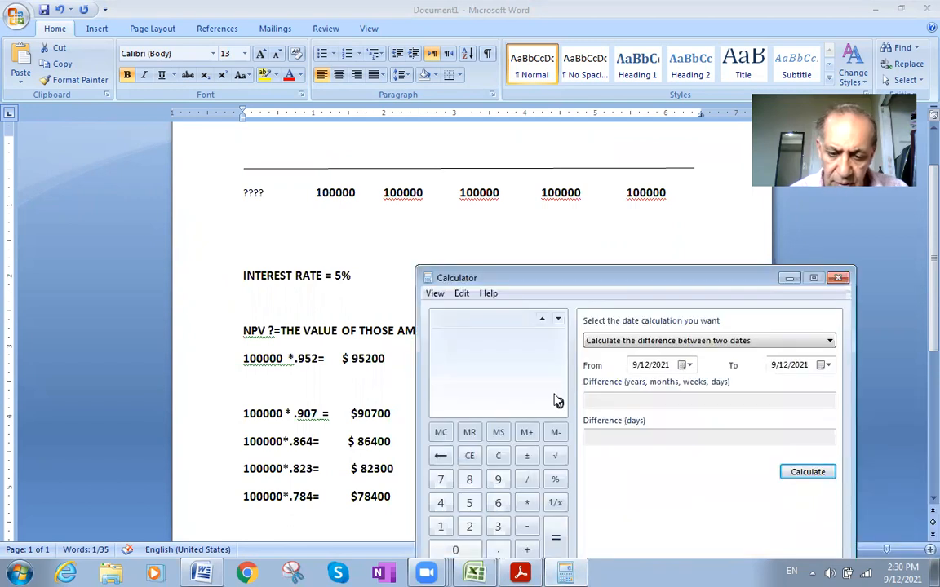
key(ctrl+v)
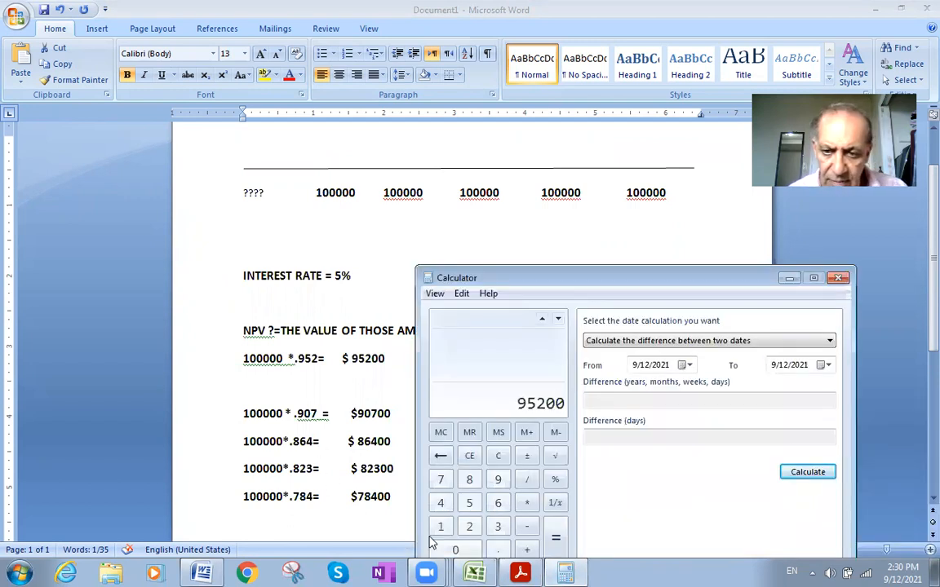
- Add the 90700 result copied from Word to the 95200 in Calculator, moving the Calculator window so its full keypad shows
click(527, 551)
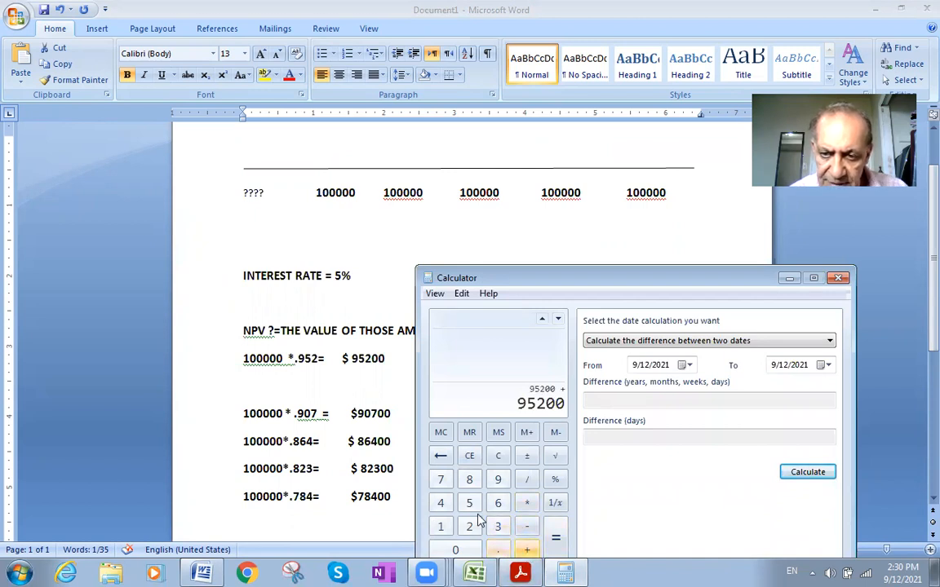
drag(535, 280, 655, 303)
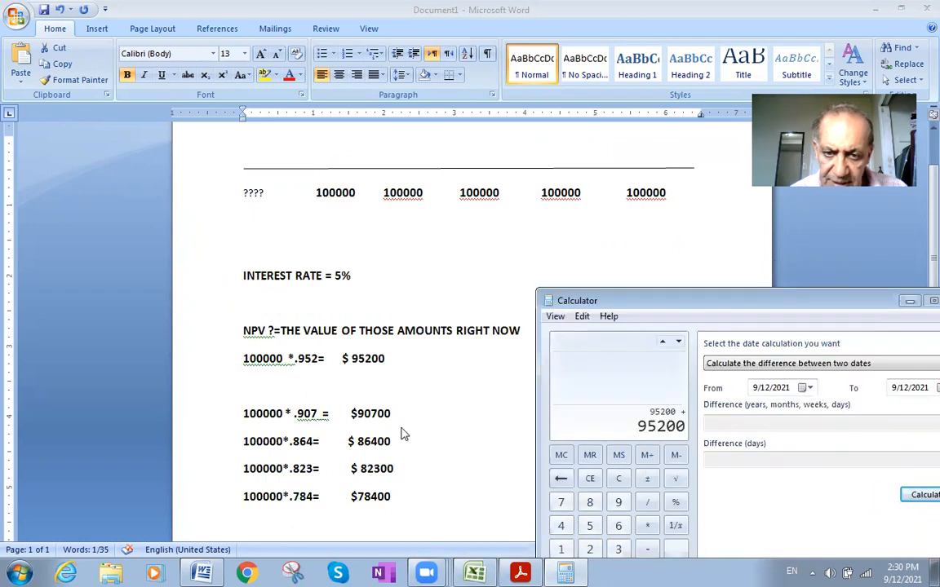
click(382, 414)
double_click(381, 415)
key(ctrl+c)
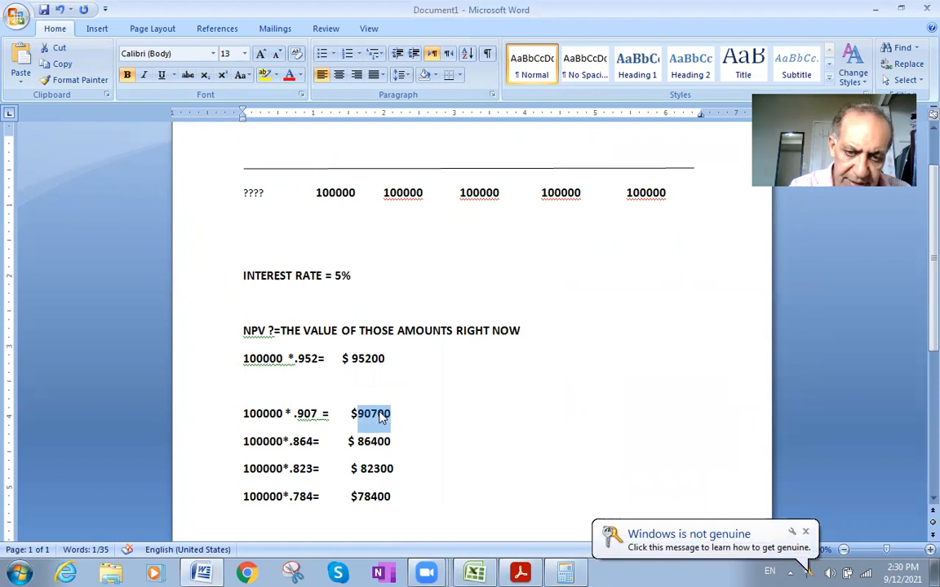
key(alt+Tab)
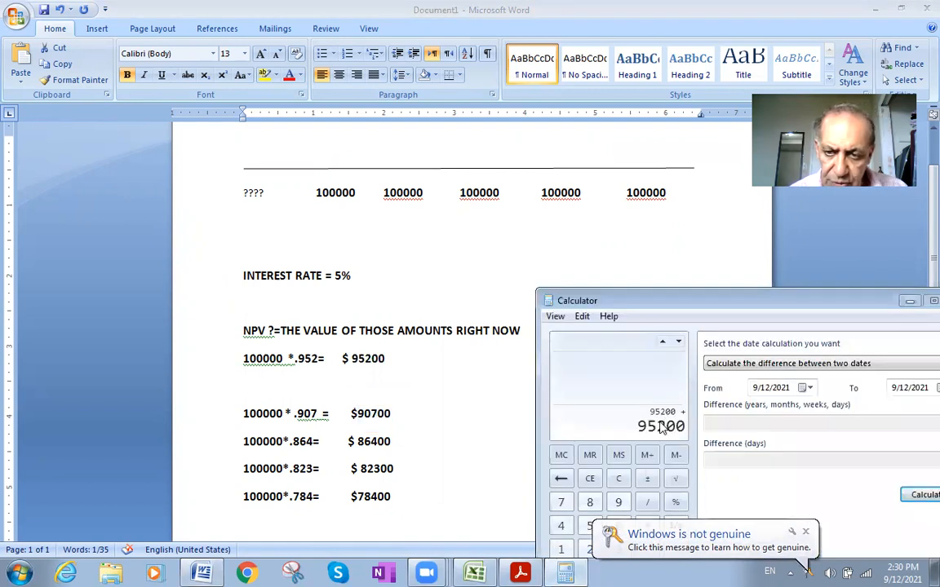
key(ctrl+v)
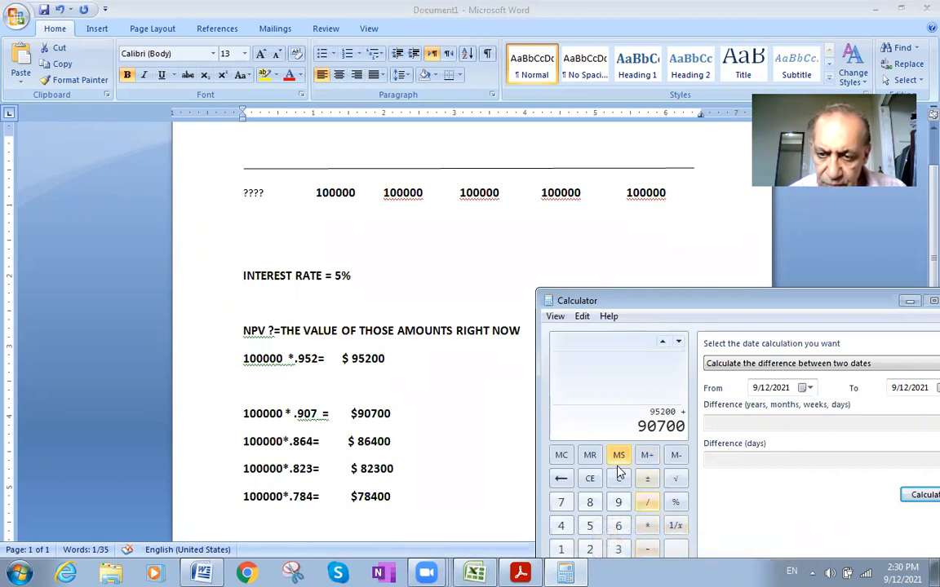
drag(764, 302, 735, 228)
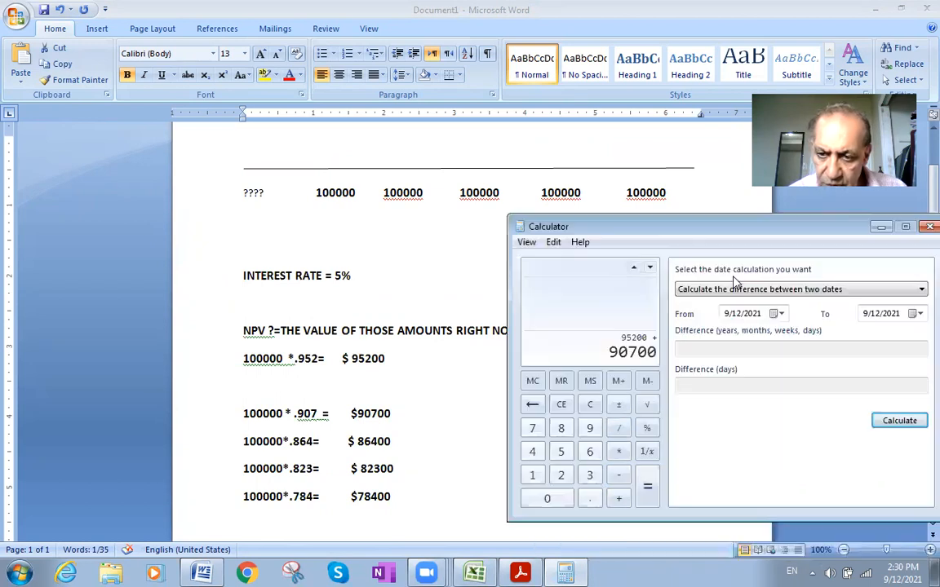
- Copy 86400 from the .864 line in Word and add it to the running sum in Calculator
click(619, 499)
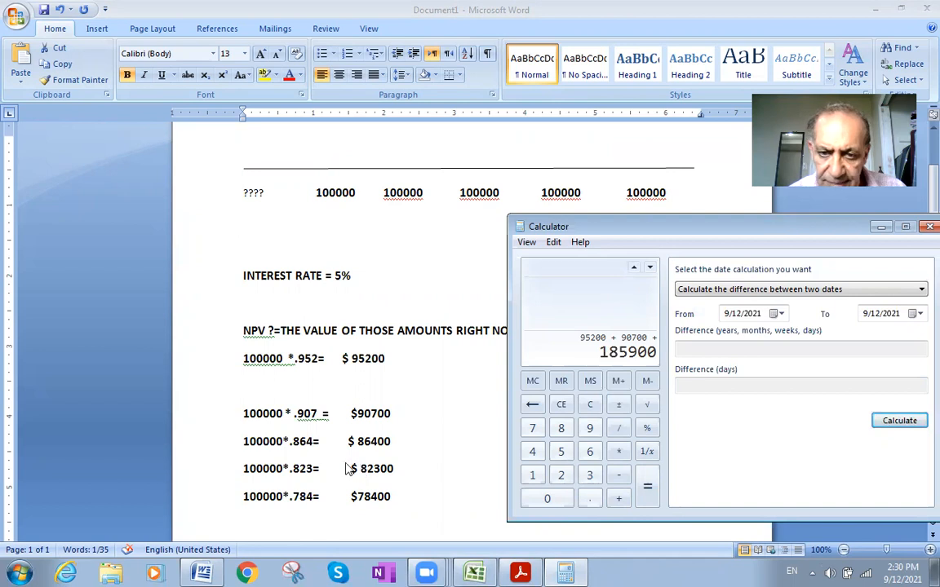
click(365, 443)
double_click(365, 443)
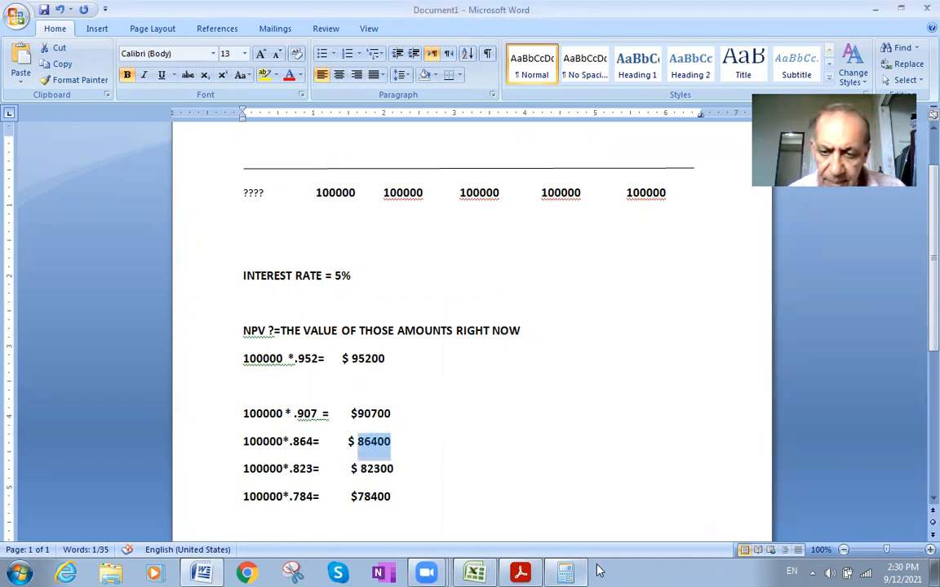
key(alt+Tab)
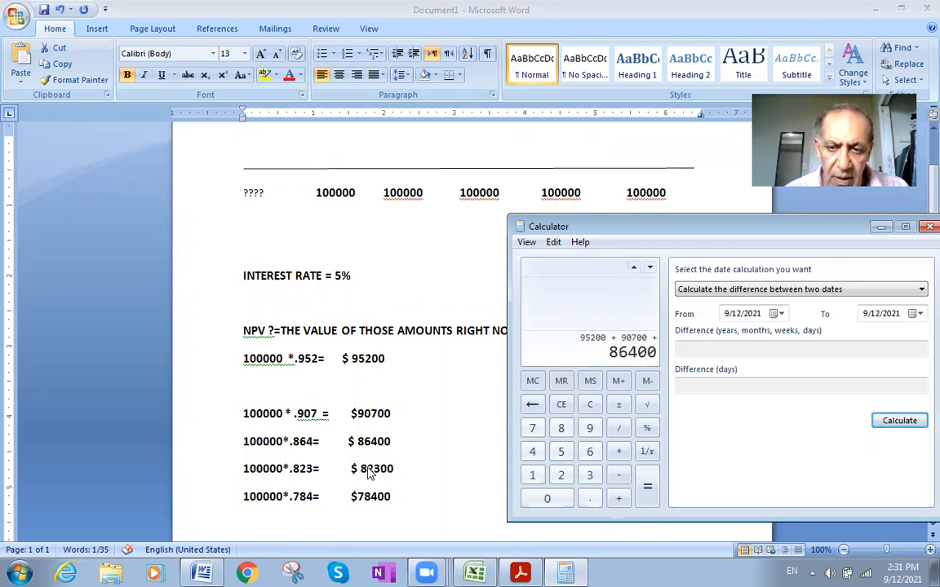
- Copy 82300 from the .823 line in Word and add it to the running sum in Calculator
click(618, 499)
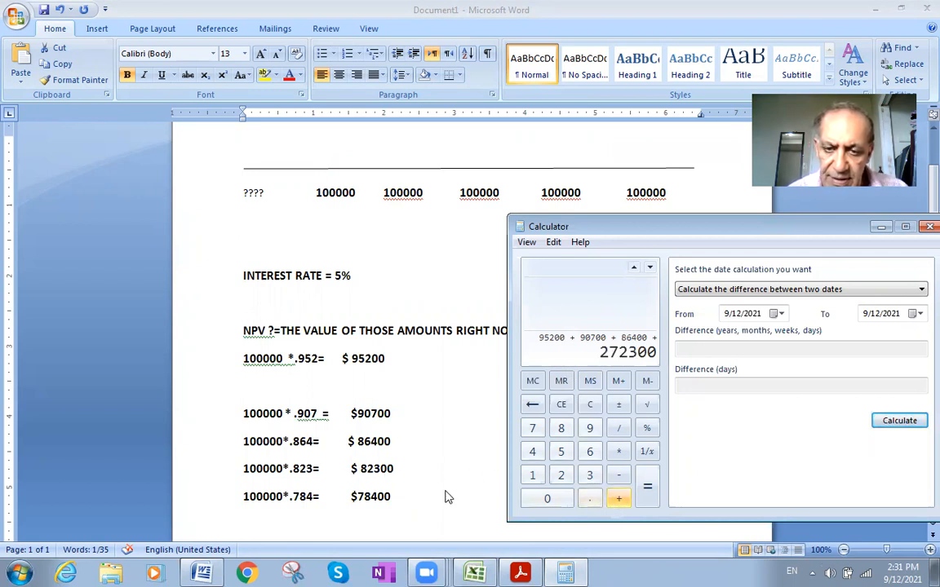
click(363, 478)
double_click(382, 471)
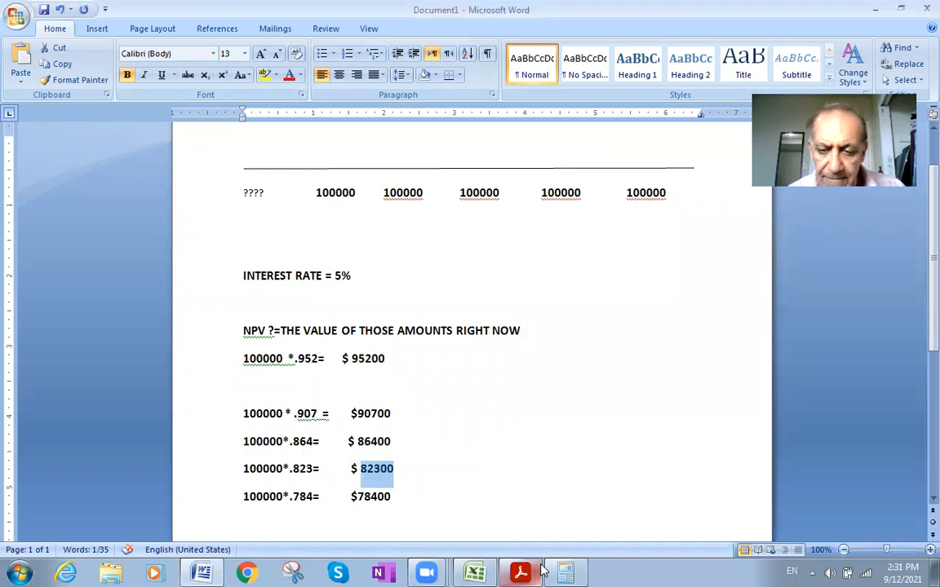
key(alt+Tab)
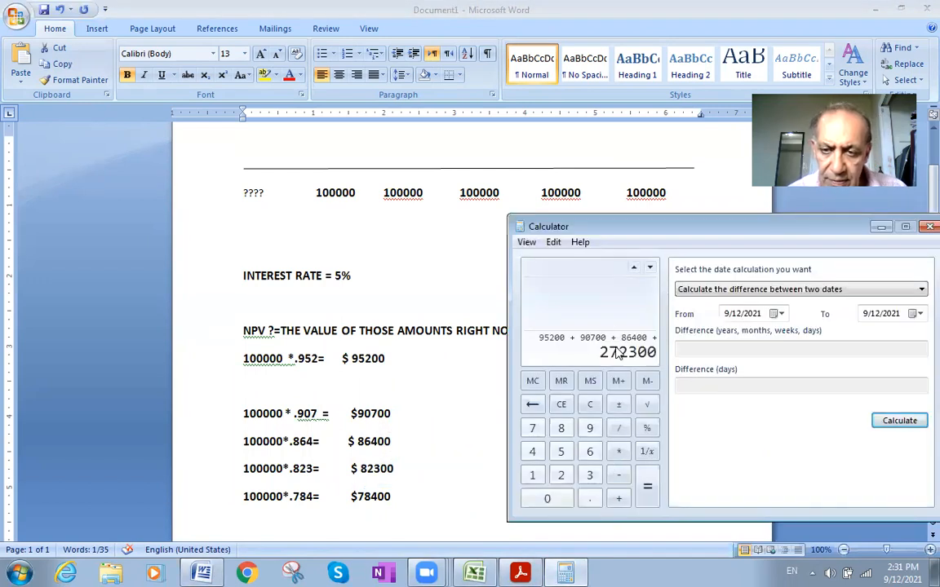
- Add 78400 from the .784 line in Word as the last amount in Calculator and compute the total
click(619, 500)
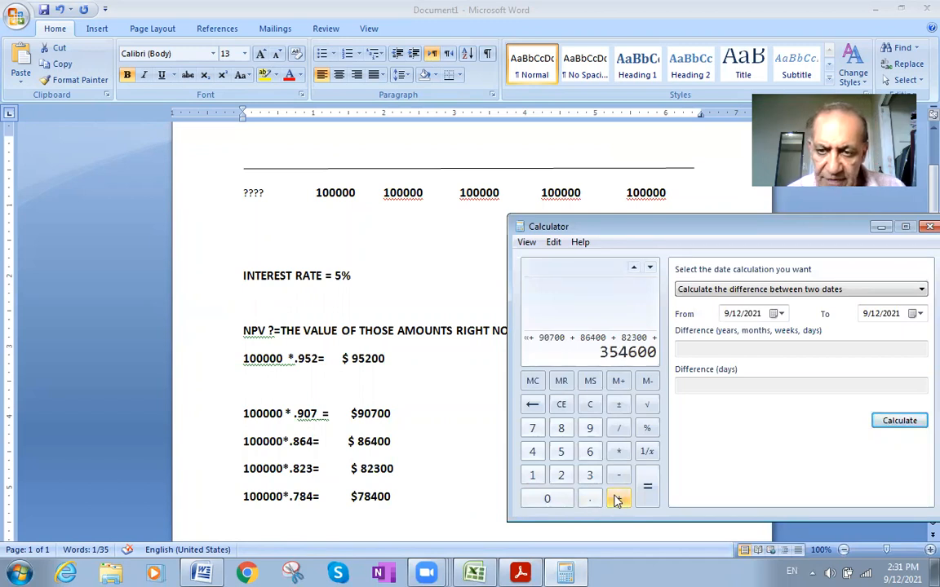
double_click(374, 499)
key(ctrl+c)
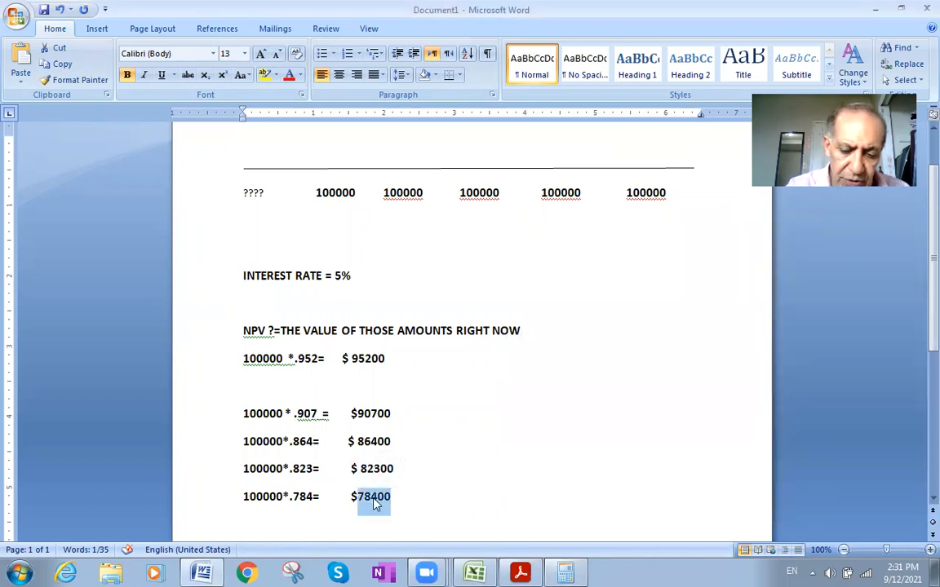
key(alt+Tab)
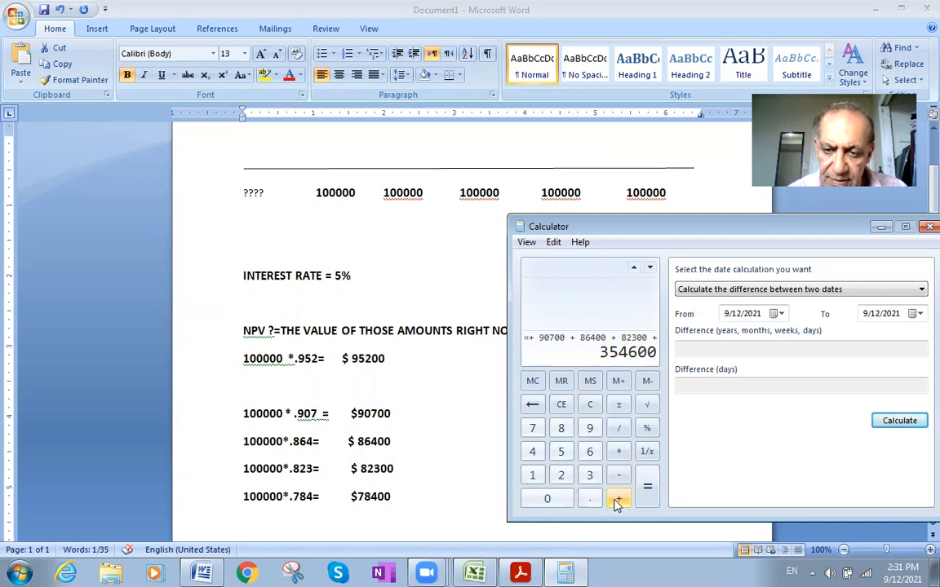
key(ctrl+v)
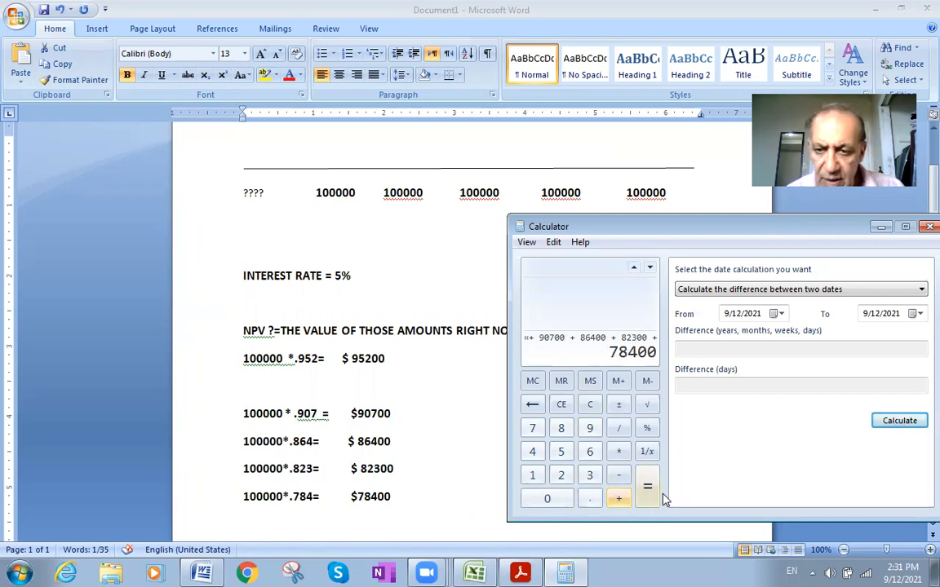
click(647, 490)
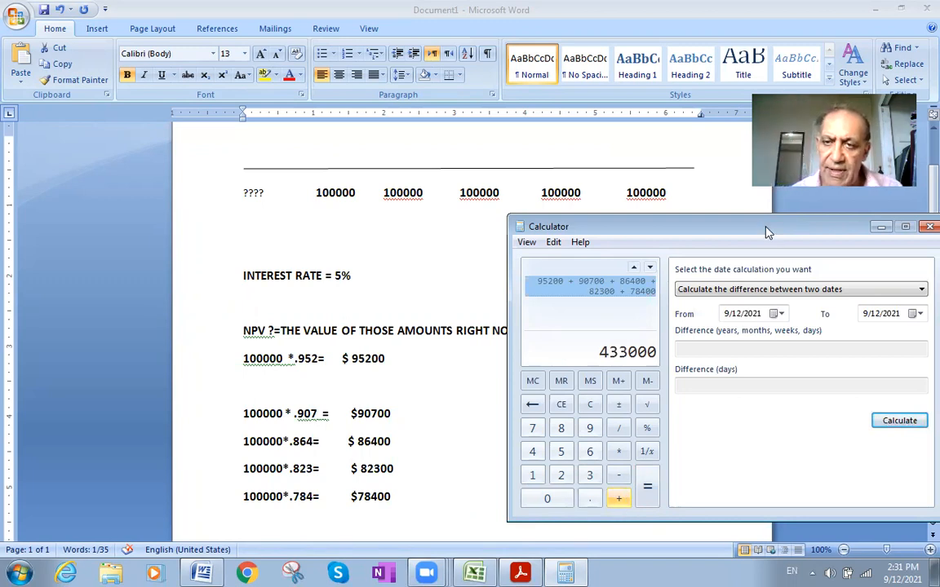
- Move the Calculator window aside so that it no longer covers the calculations in the Word document
drag(766, 230, 843, 231)
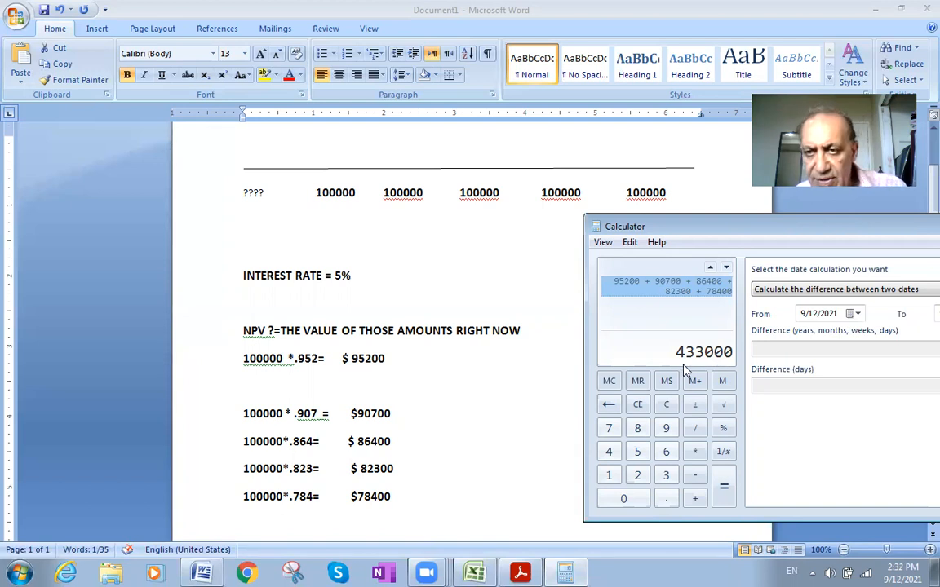
drag(840, 230, 731, 310)
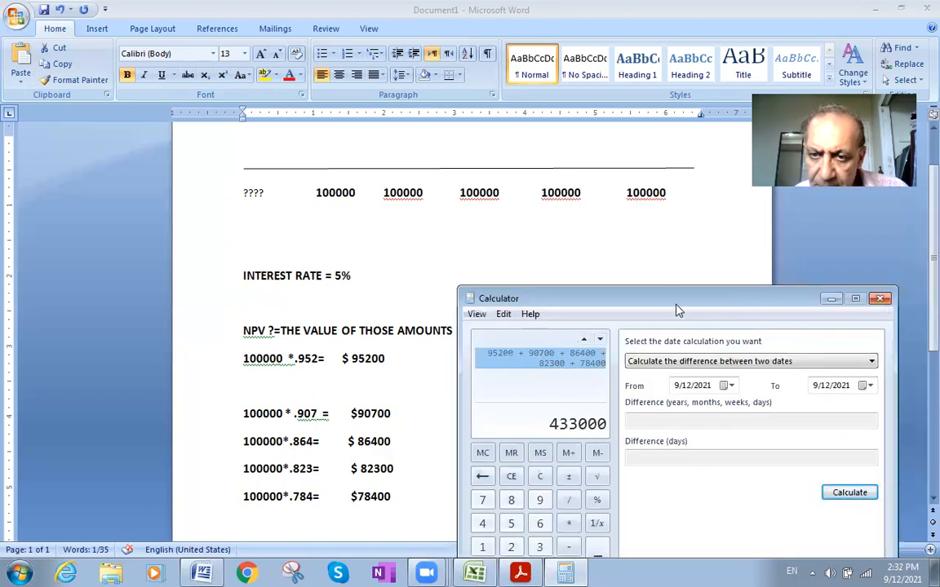
drag(671, 301, 938, 292)
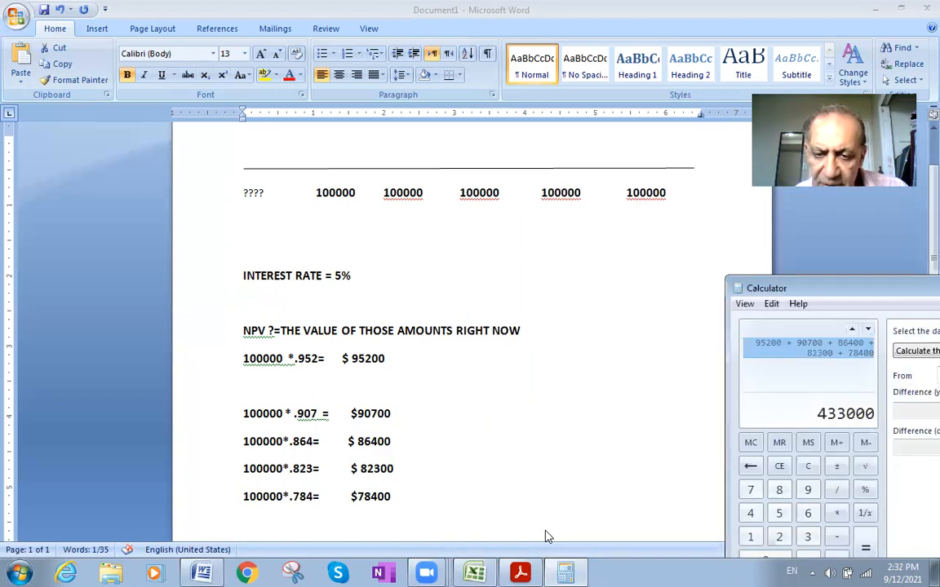
- Switch to the Excel workbook and change the payment in cell A1 to 100000
click(477, 572)
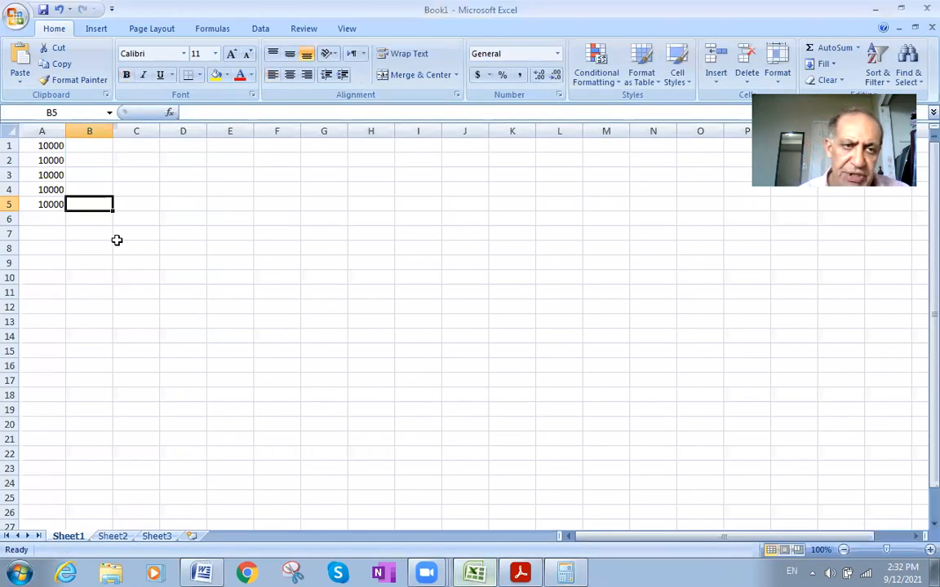
click(47, 145)
double_click(47, 145)
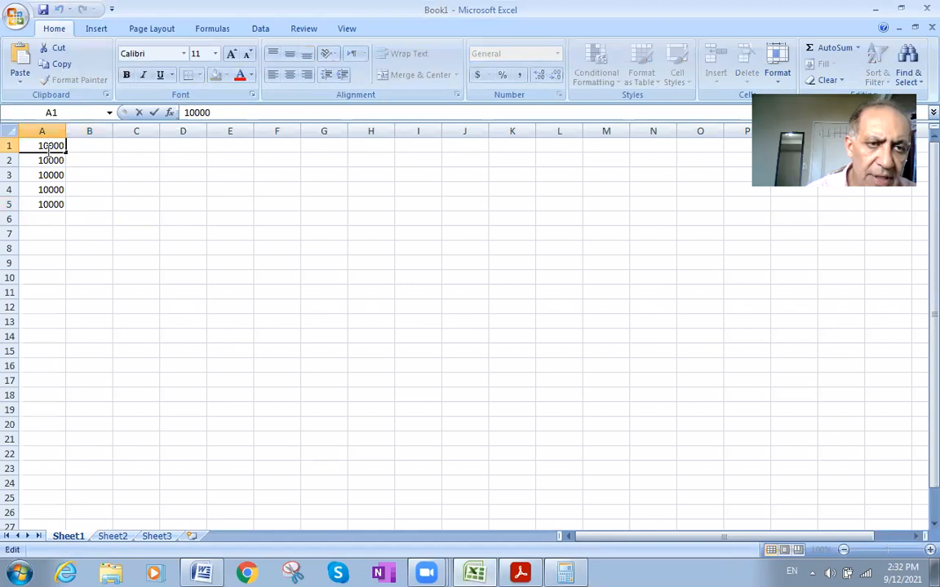
text(0)
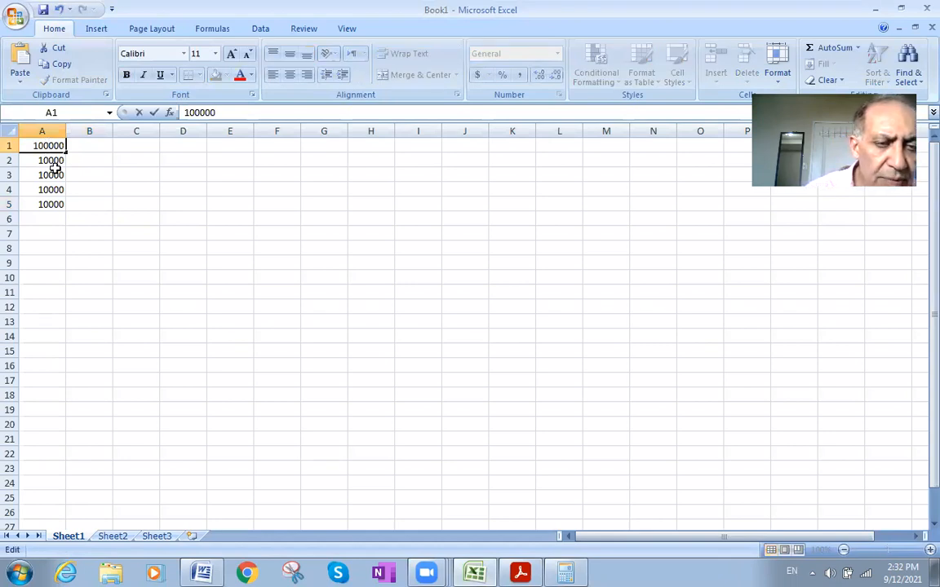
key(Return)
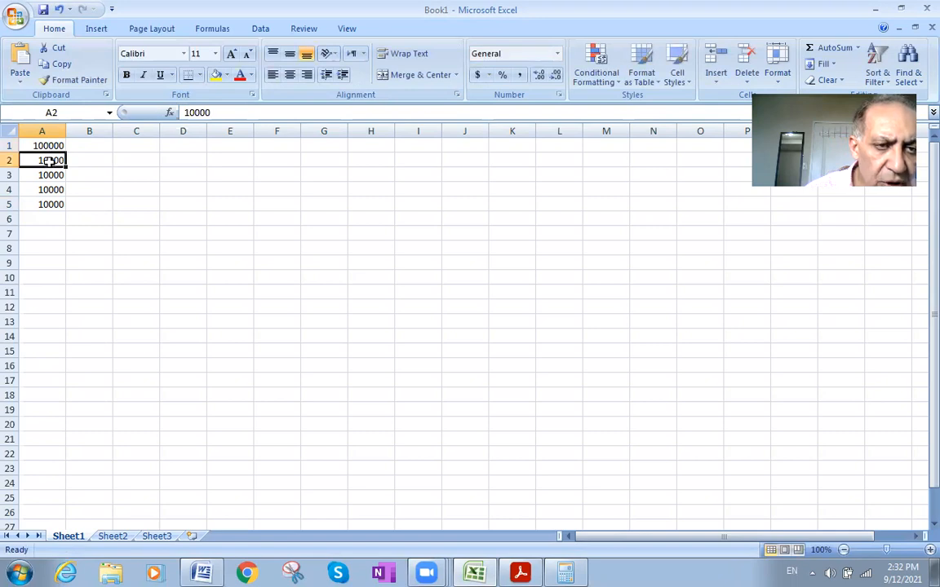
- Change the payments in cells A2 through A5 to 100000 each
double_click(50, 160)
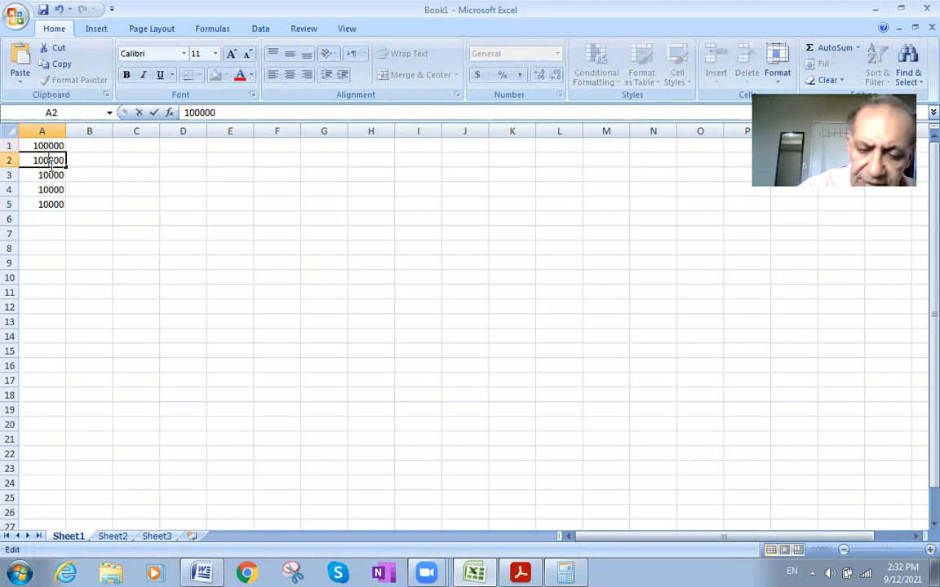
click(49, 176)
double_click(51, 176)
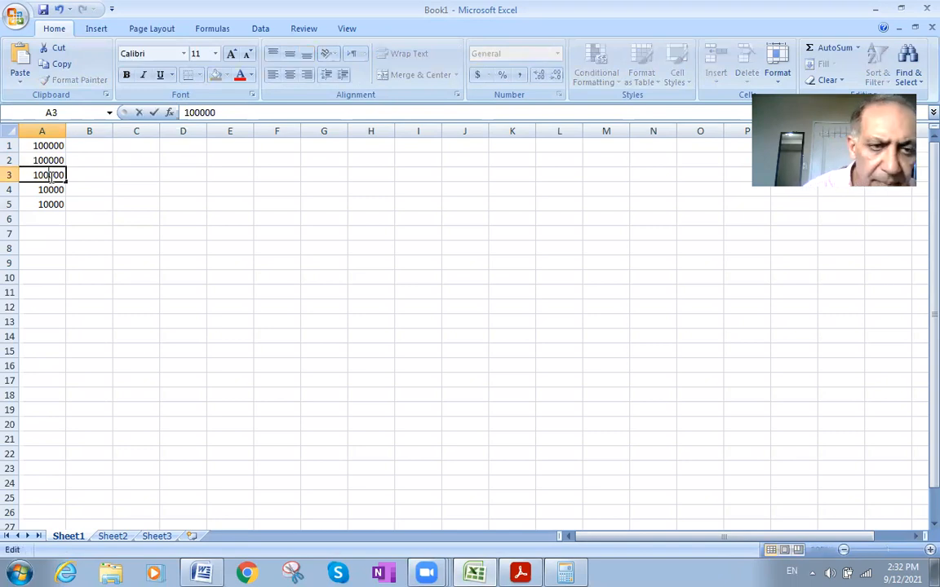
text(0)
click(50, 193)
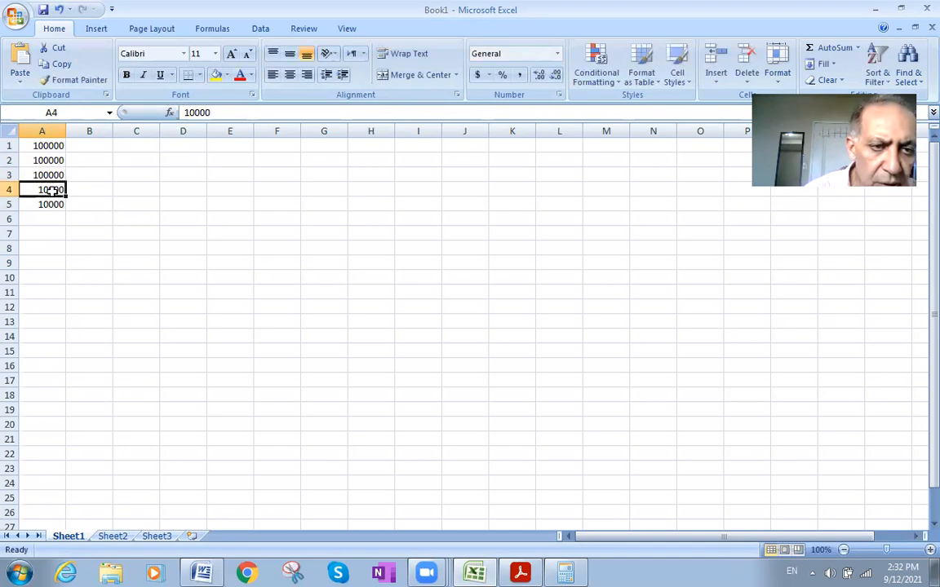
double_click(51, 190)
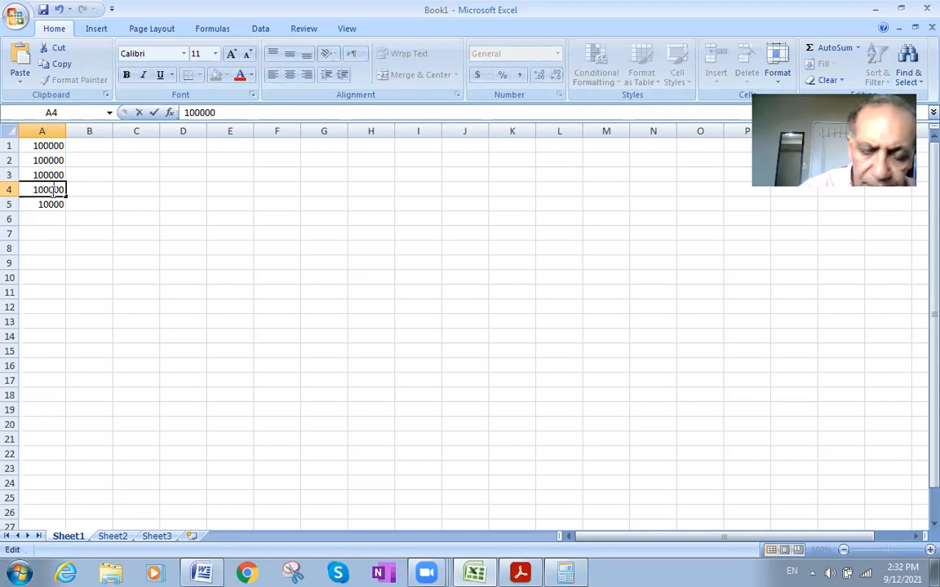
text(0)
click(53, 204)
double_click(54, 204)
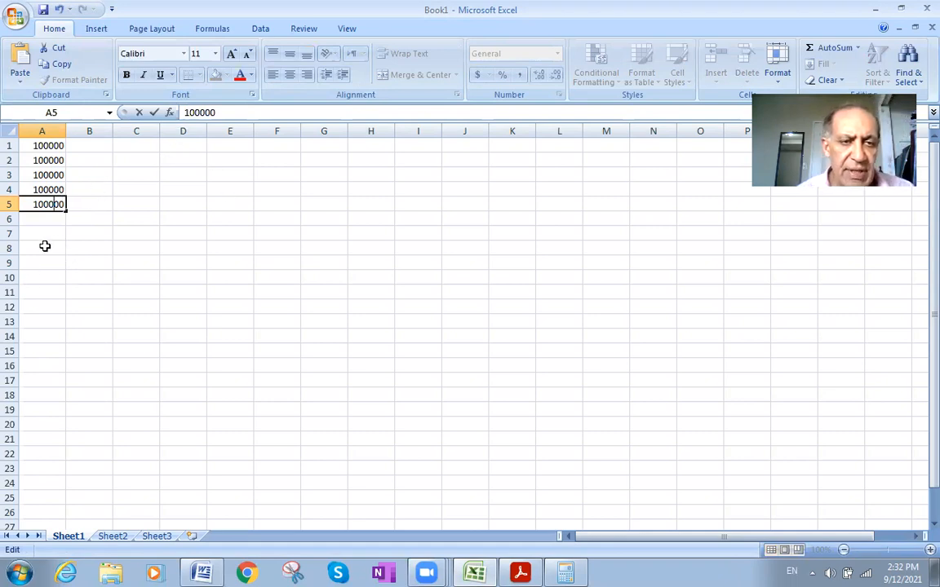
- Start inserting a function in cell A6 and list the functions of the Financial category
click(46, 218)
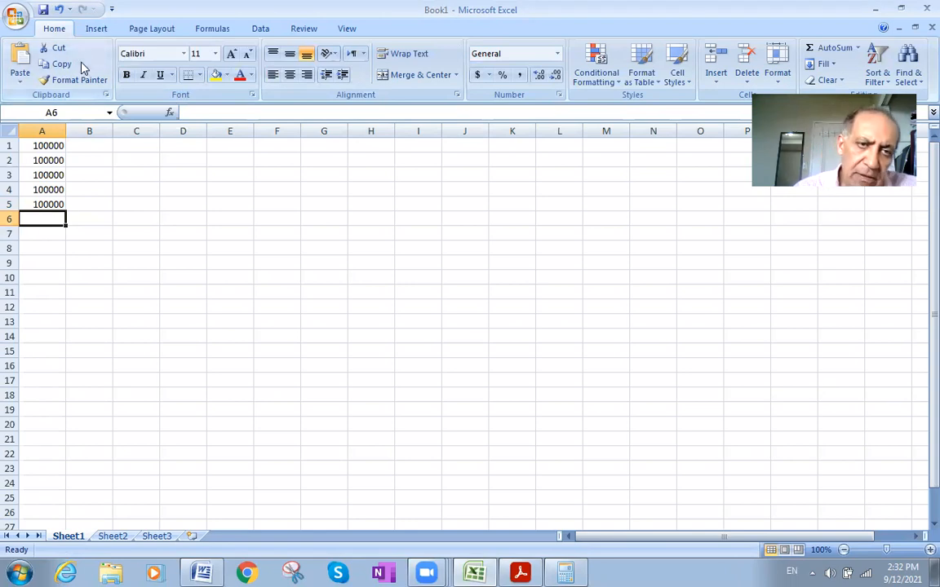
click(171, 114)
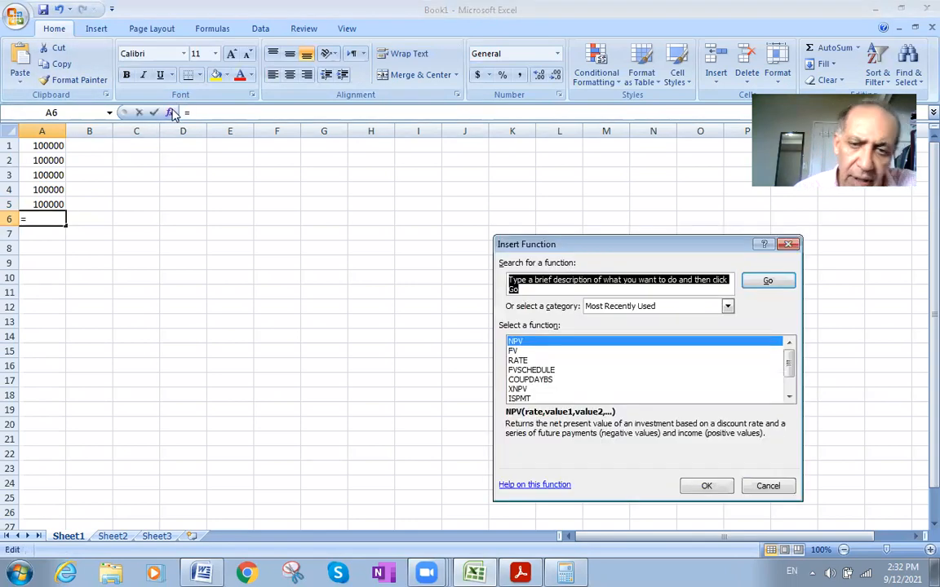
click(788, 398)
click(728, 307)
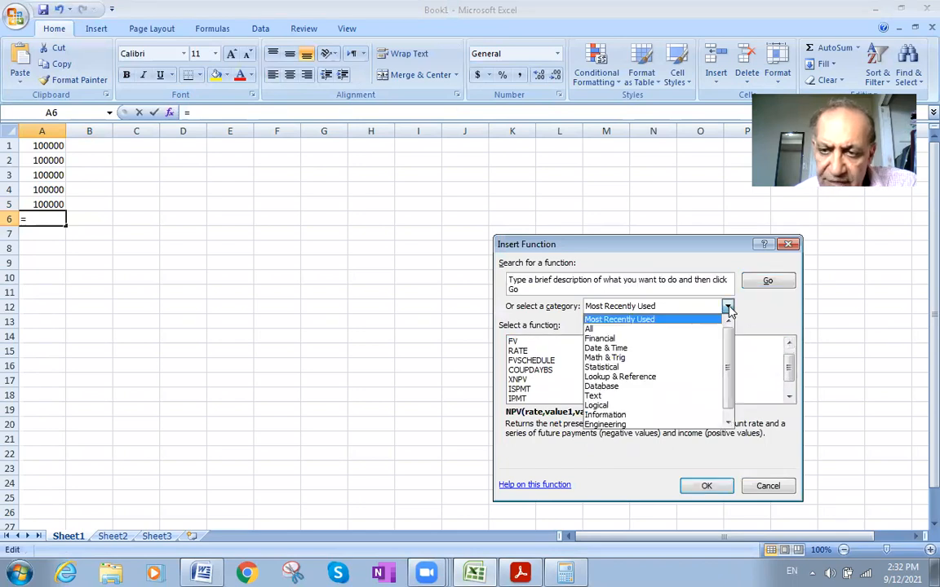
click(643, 338)
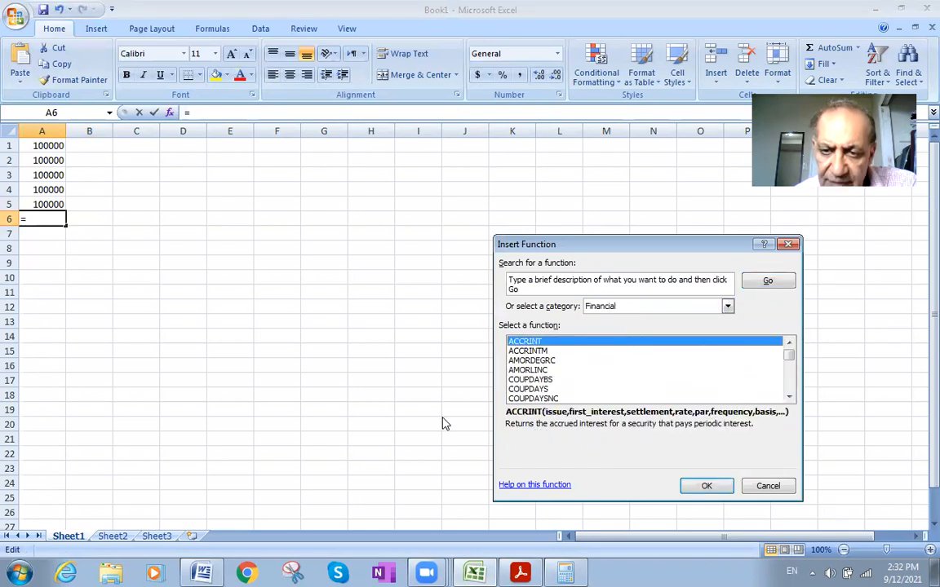
- Choose the NPV function from the Financial functions and open its arguments for cell A6
click(788, 398)
click(789, 398)
click(789, 397)
click(788, 398)
double_click(788, 397)
click(788, 397)
double_click(789, 397)
double_click(788, 397)
double_click(788, 397)
click(788, 397)
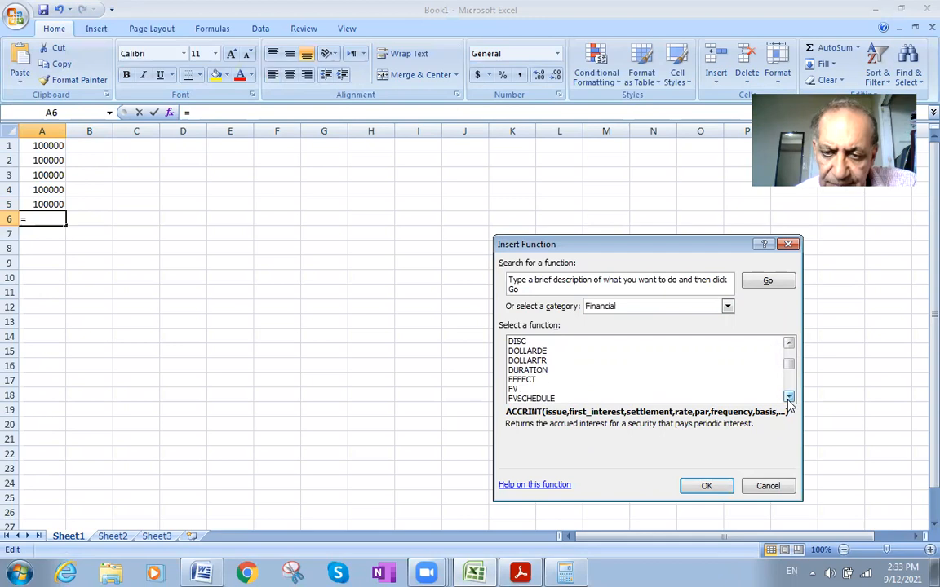
double_click(788, 397)
triple_click(788, 397)
click(788, 397)
click(788, 398)
click(789, 398)
click(788, 398)
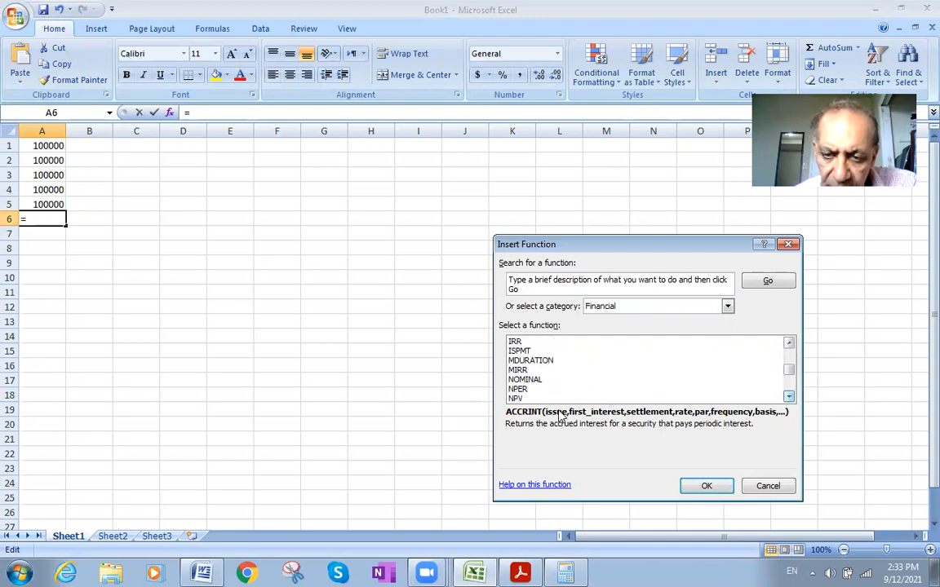
click(534, 398)
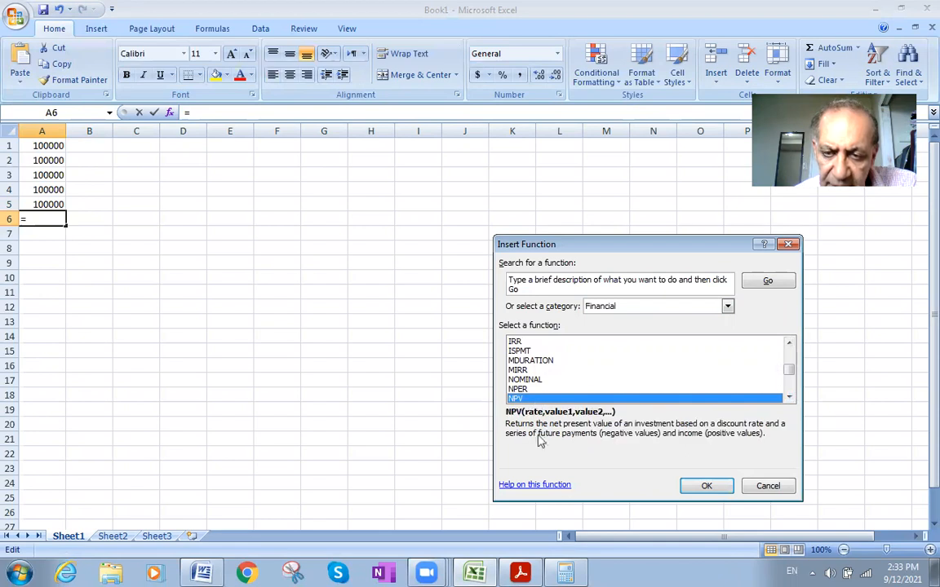
click(703, 487)
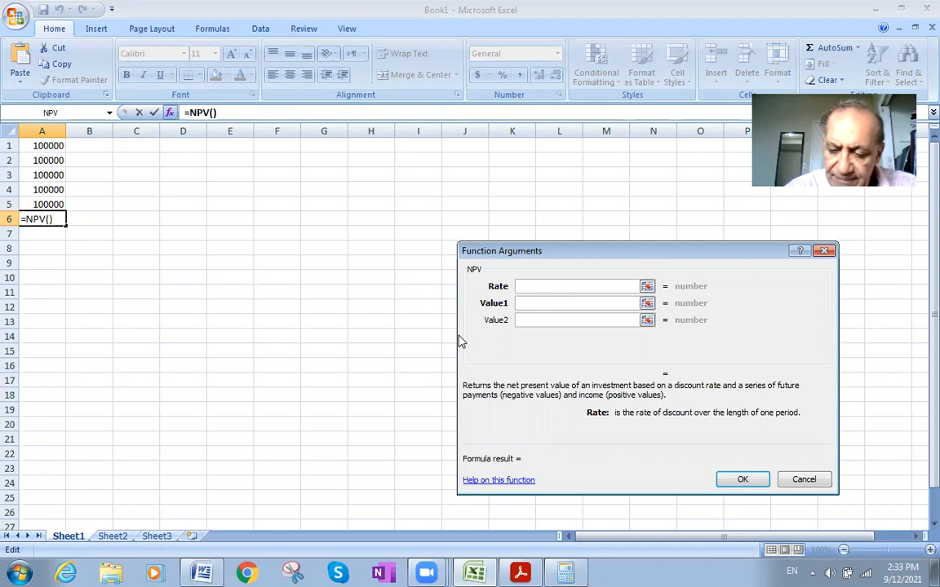
- Set the NPV rate to 5% and its first value to the payments in A1:A5, and insert the formula in A6
text(%)
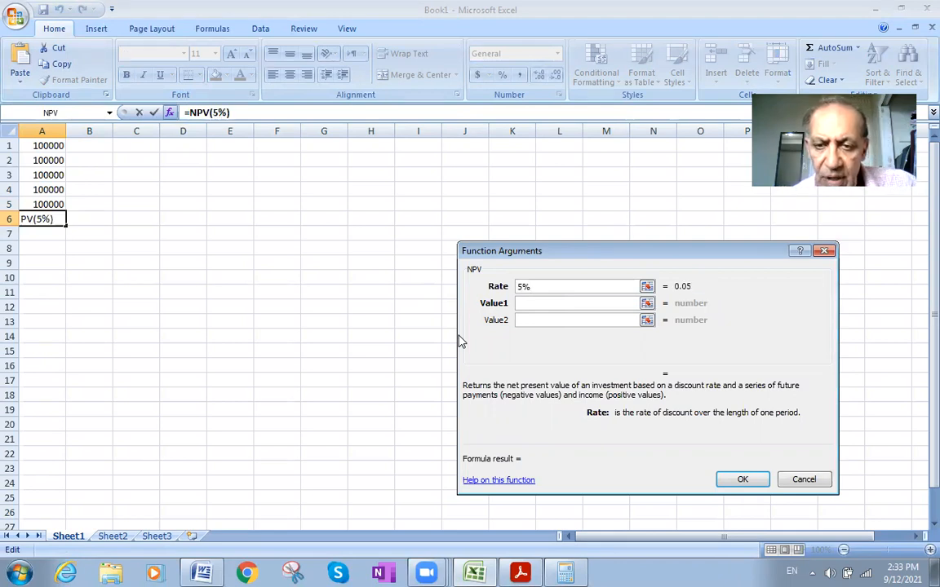
click(523, 303)
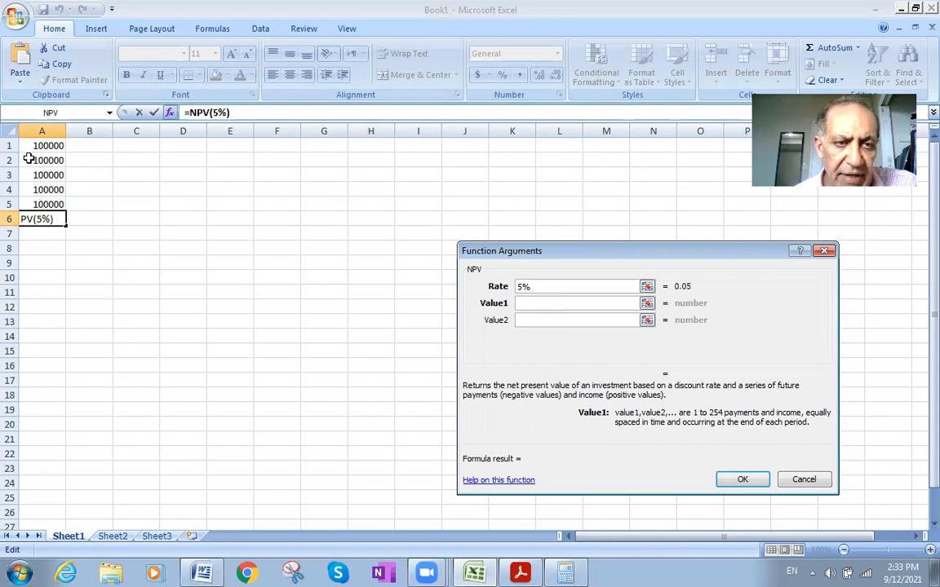
drag(74, 202, 27, 146)
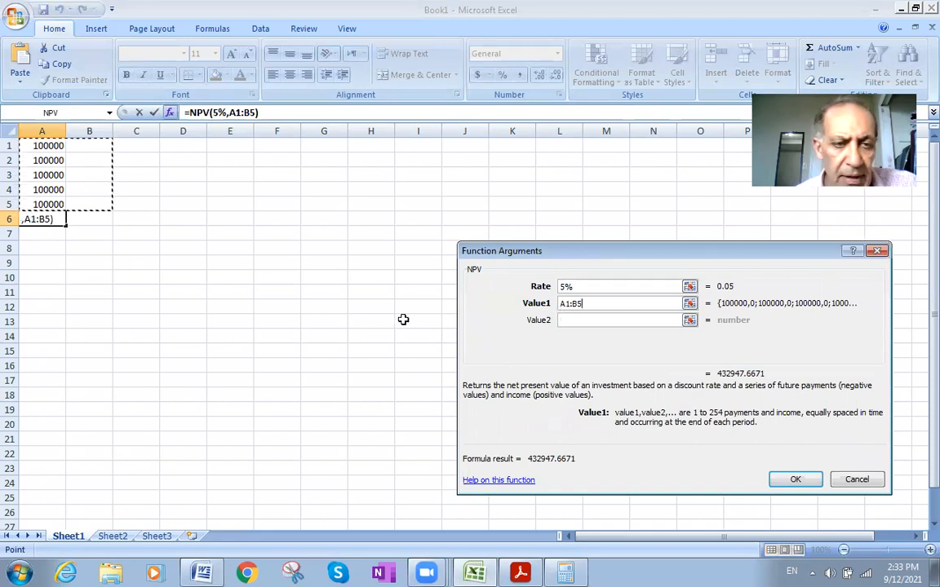
click(77, 191)
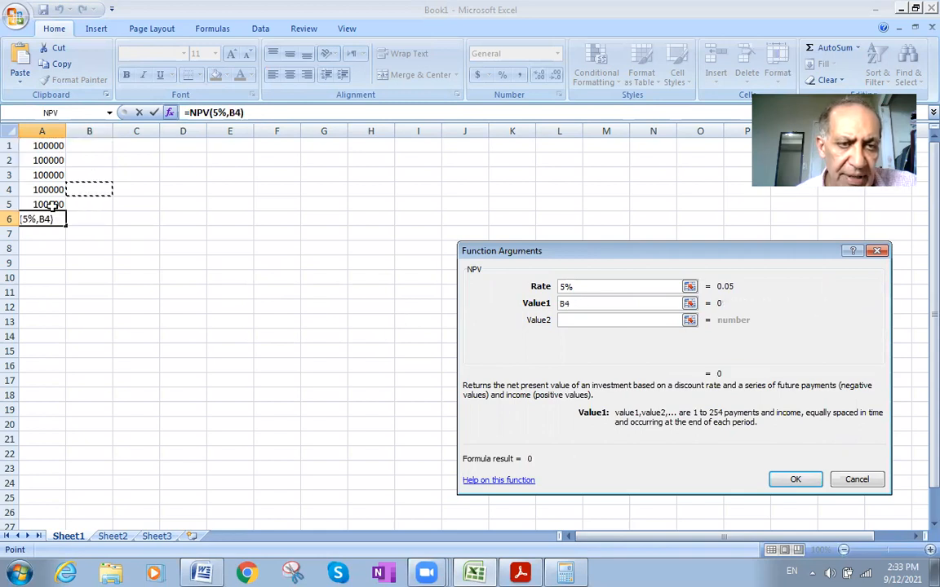
click(39, 204)
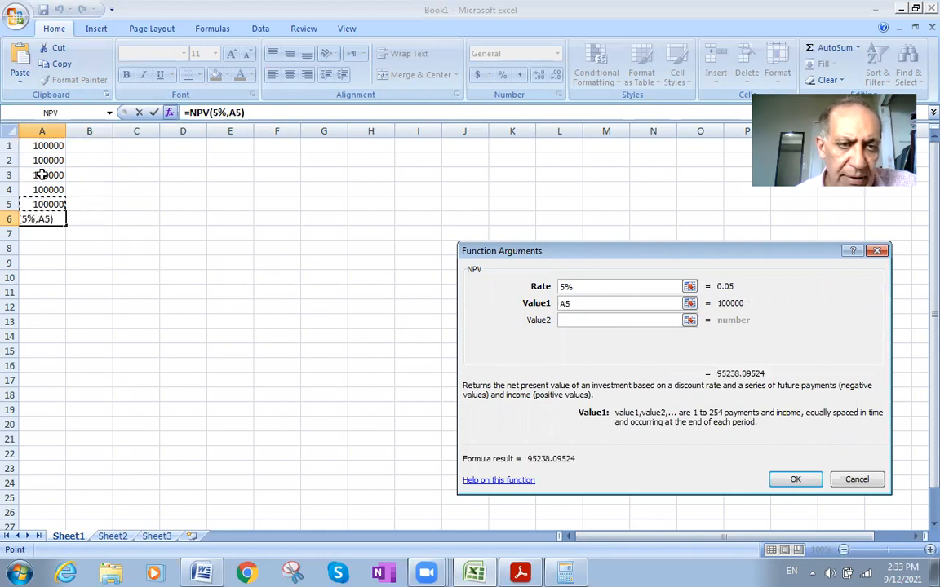
drag(23, 140, 39, 201)
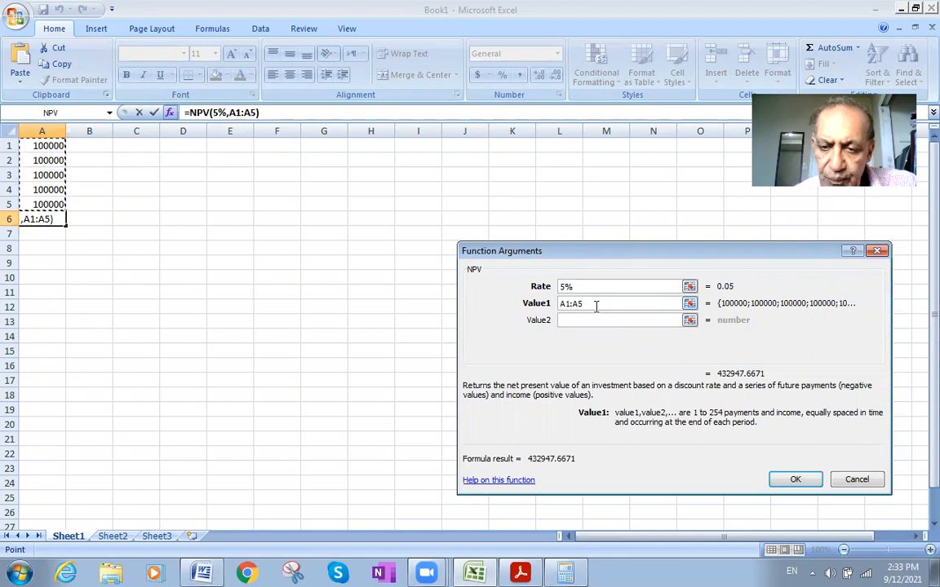
click(782, 480)
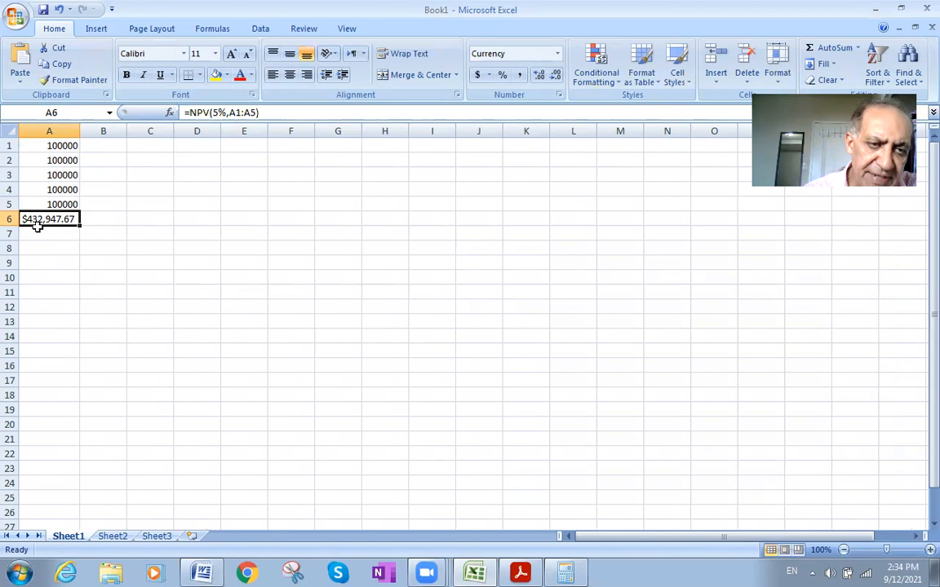
- Enter 433000 in cell B6, beside the NPV result
click(108, 219)
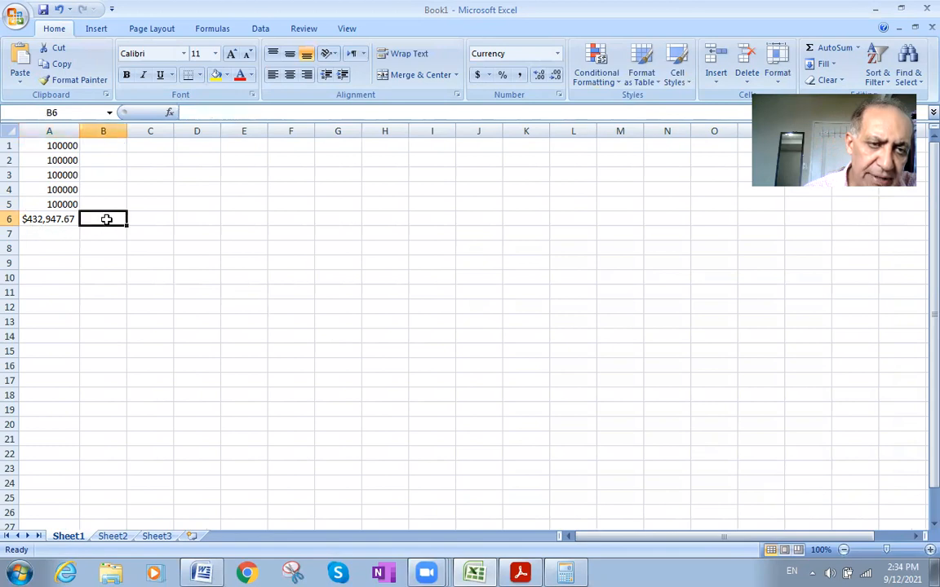
text(433)
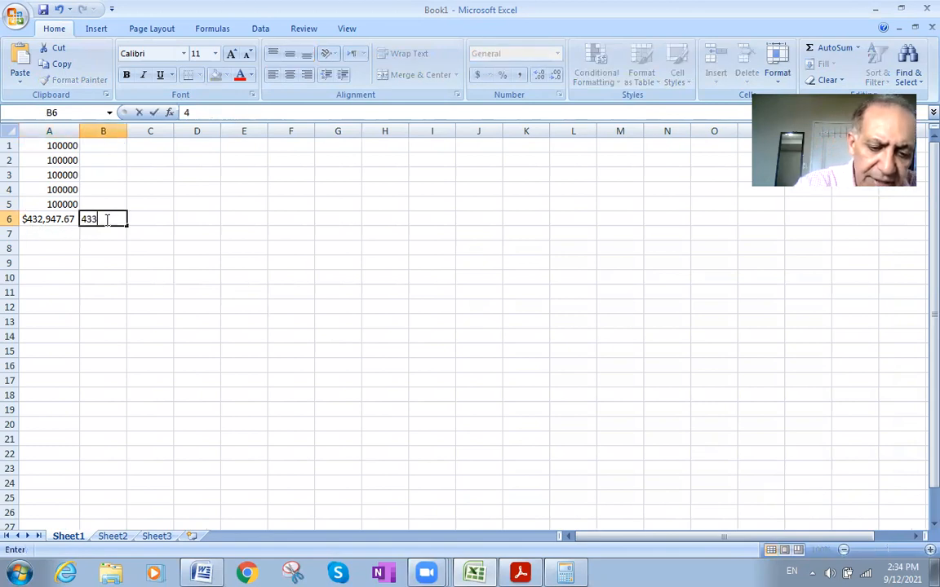
text(000)
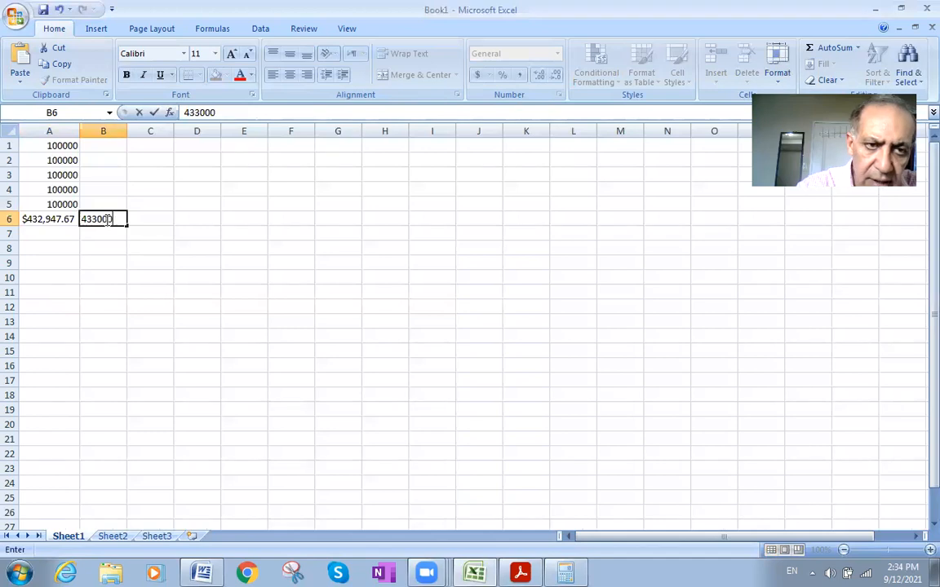
click(32, 217)
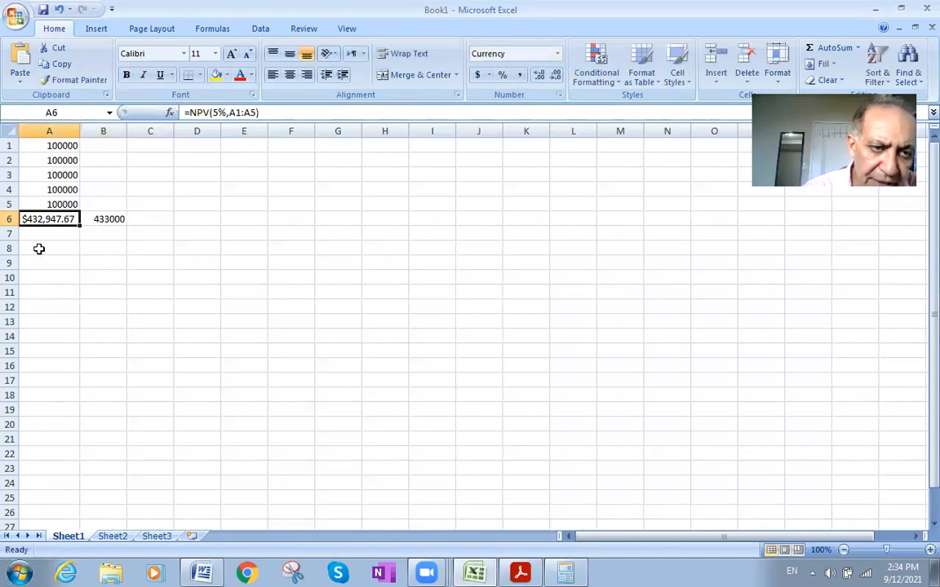
- Select the entire sheet and increase the height of all rows to several times their current size
click(14, 131)
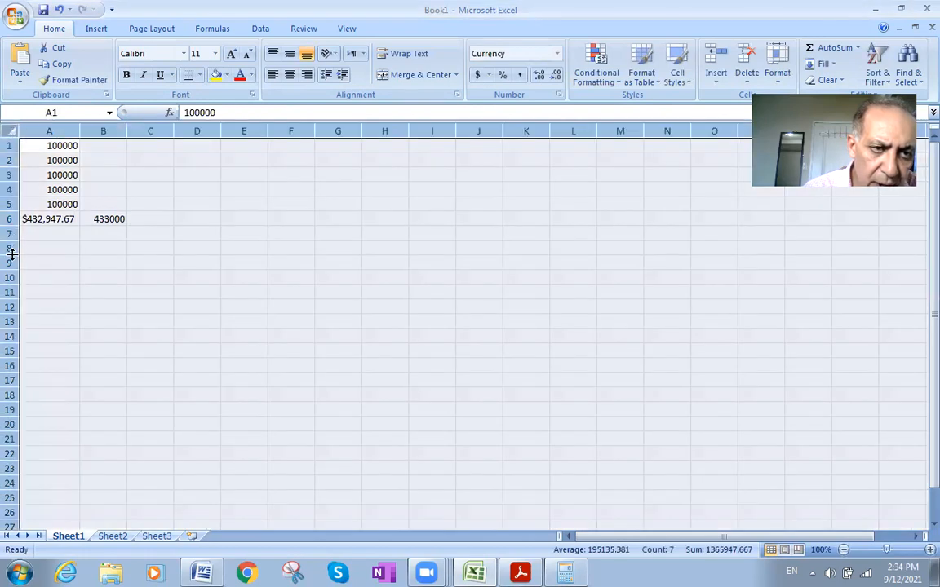
drag(9, 220, 18, 262)
scroll(137, 497, down, 1)
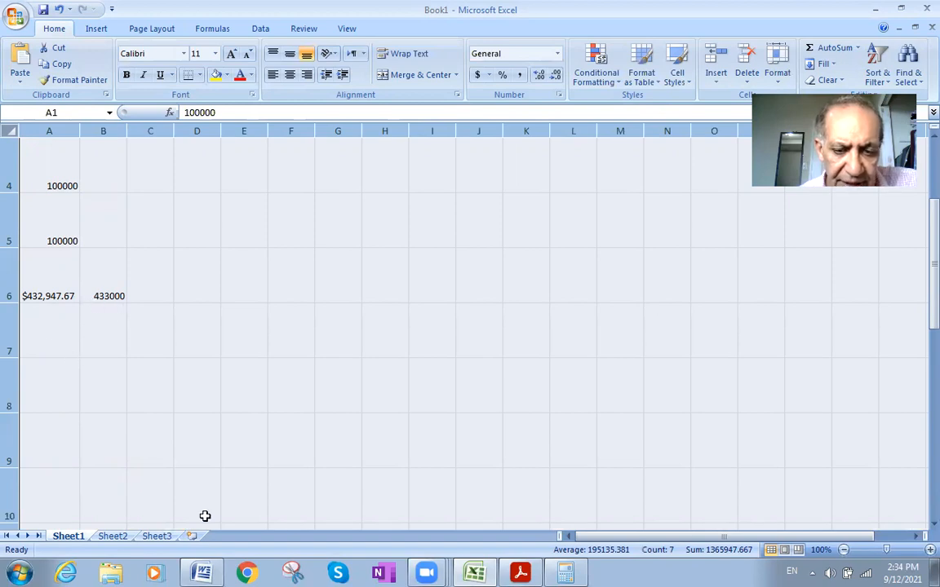
- Switch to the Word document and bring up Calculator beside the present value calculations to check their sum
click(201, 571)
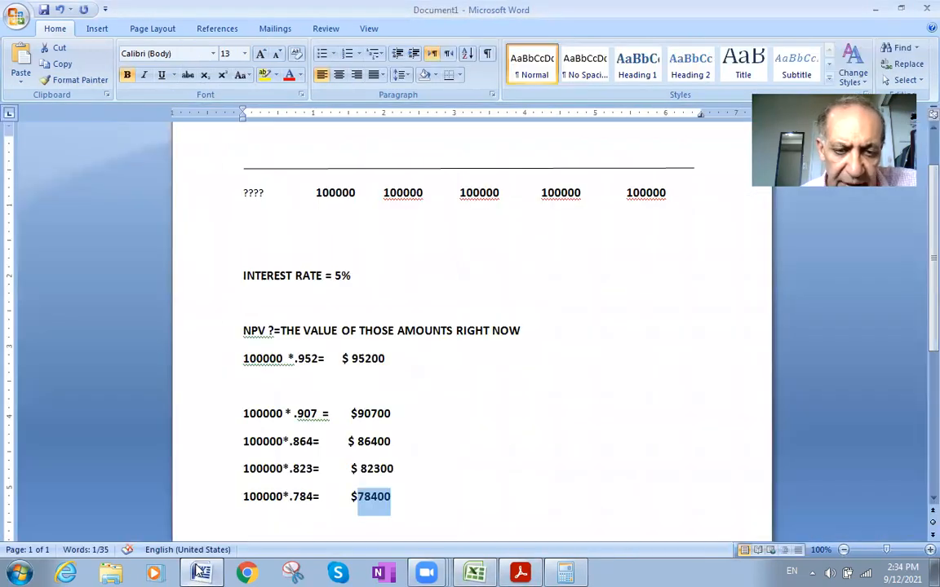
scroll(357, 507, down, 3)
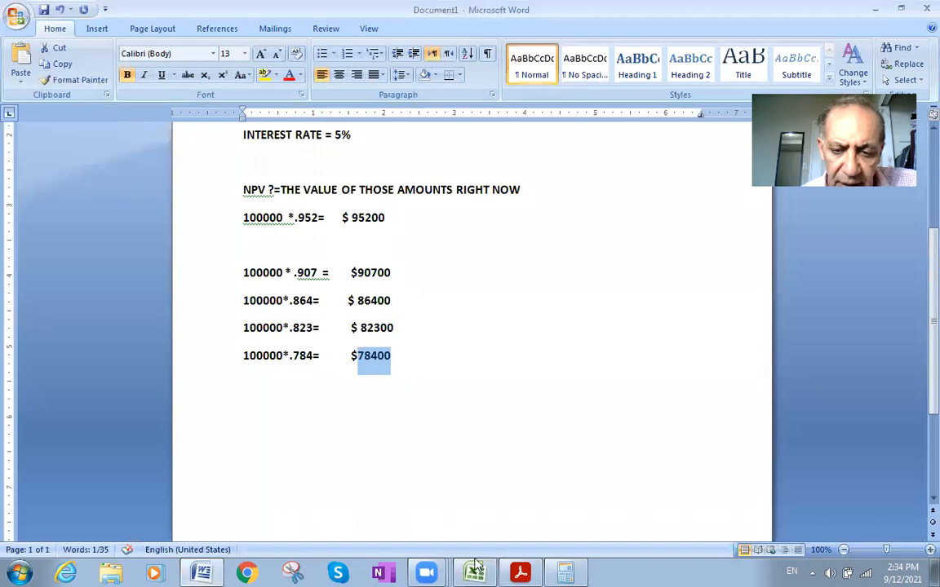
click(564, 571)
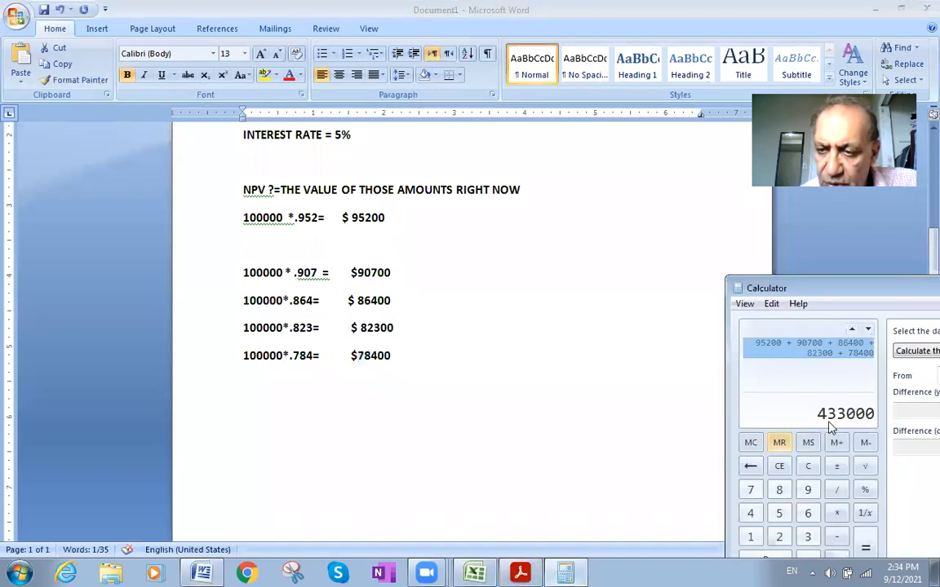
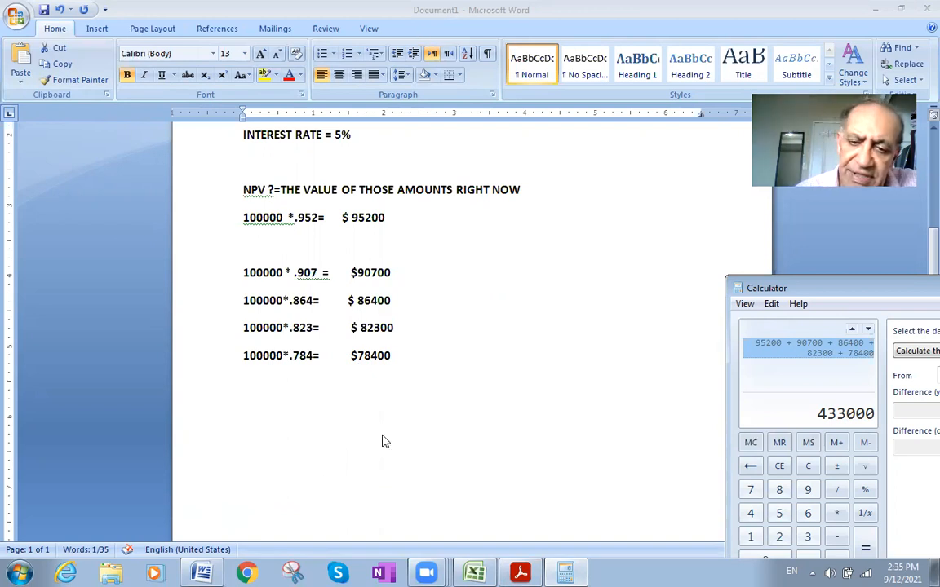
- Compare the 5% factors in the PDF present value table with the Word calculations, the Calculator sum and the Excel NPV result
click(516, 573)
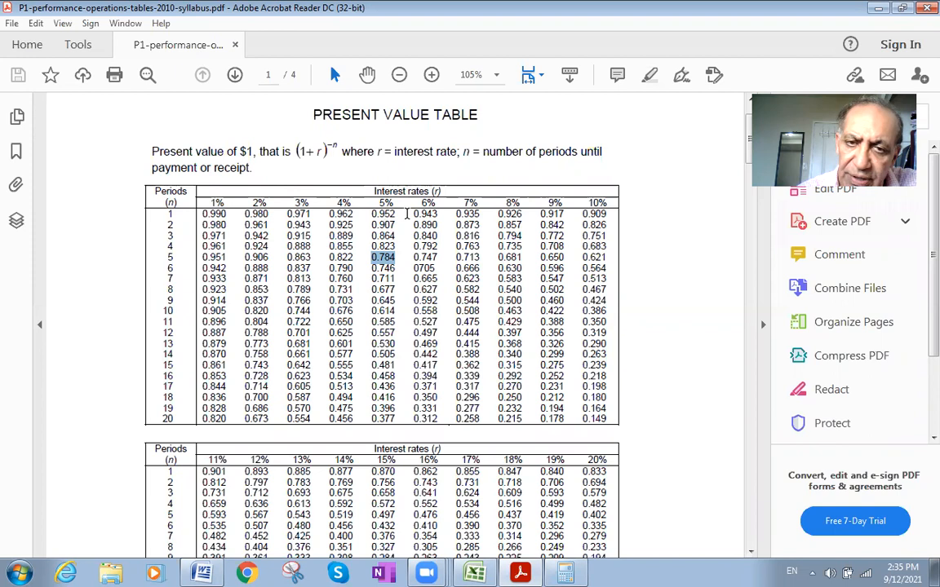
click(520, 572)
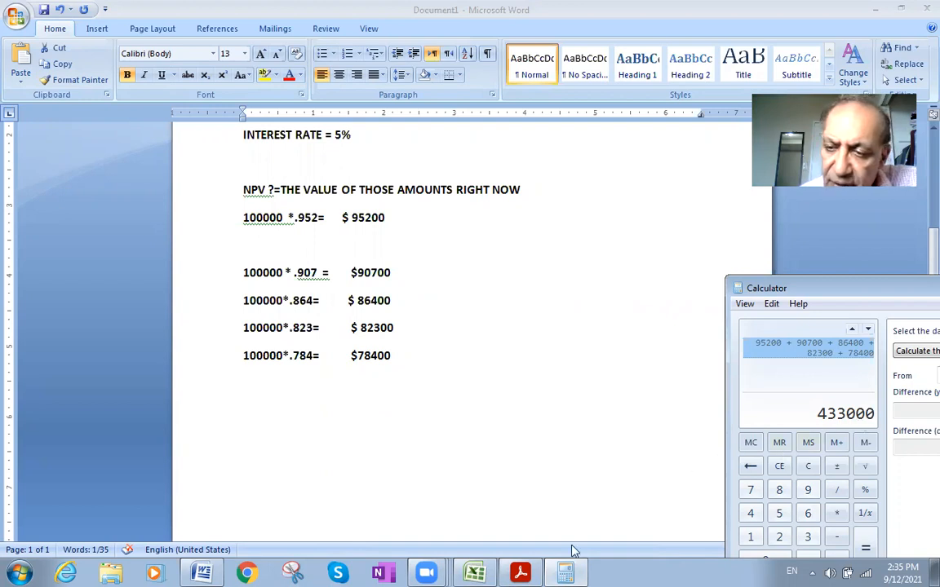
click(207, 569)
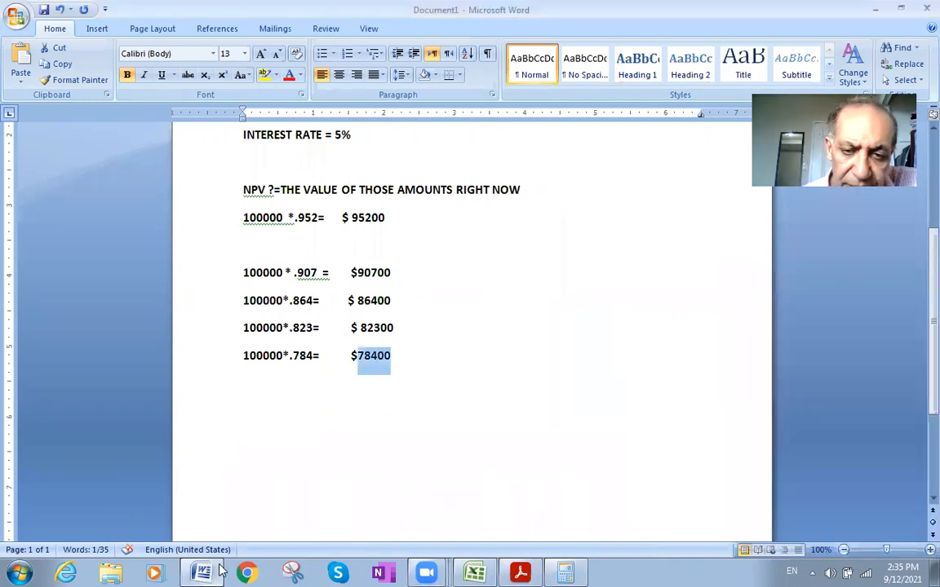
click(567, 571)
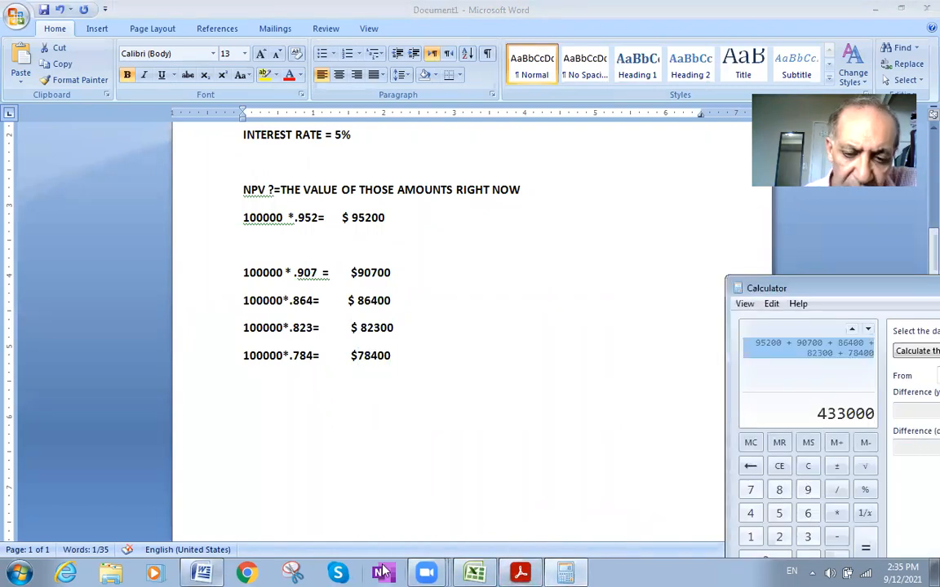
click(483, 572)
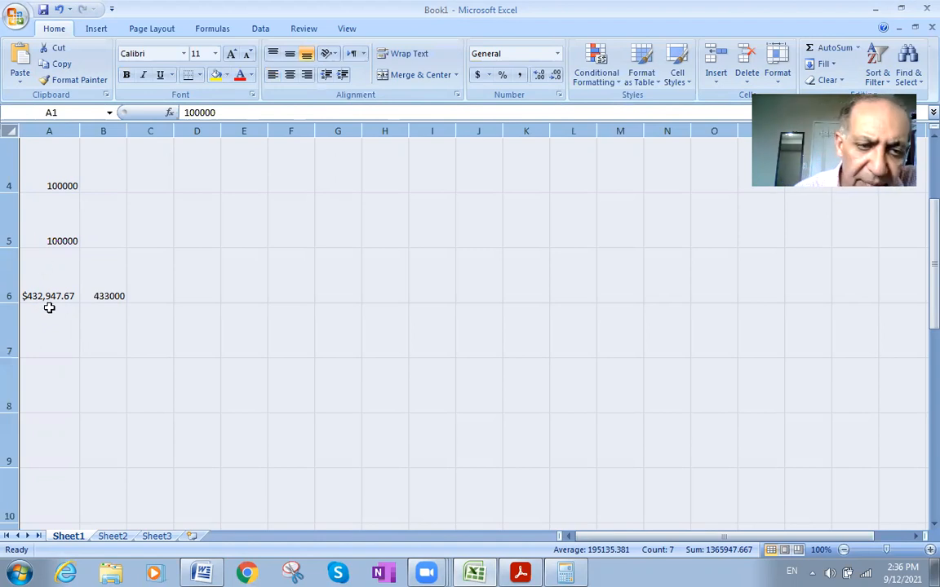
click(507, 570)
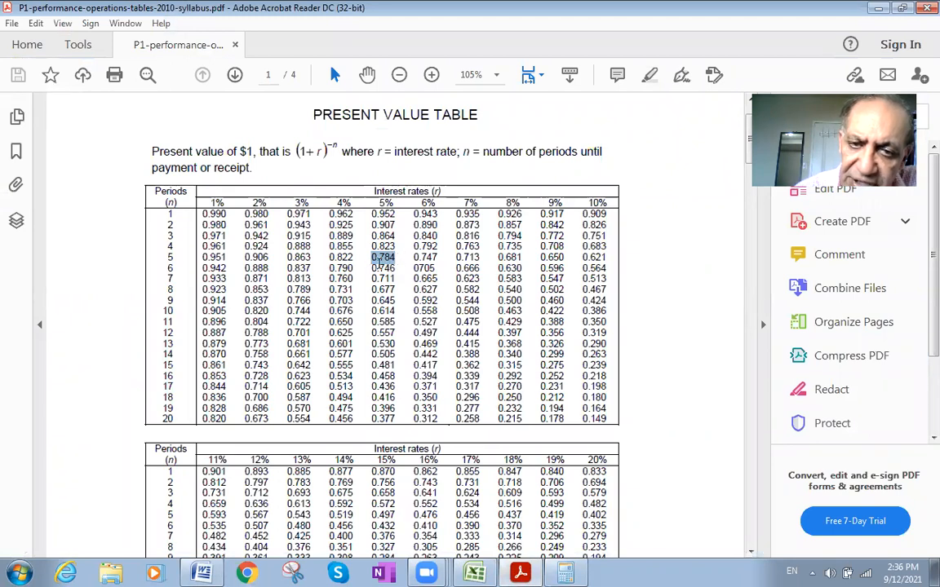
click(521, 573)
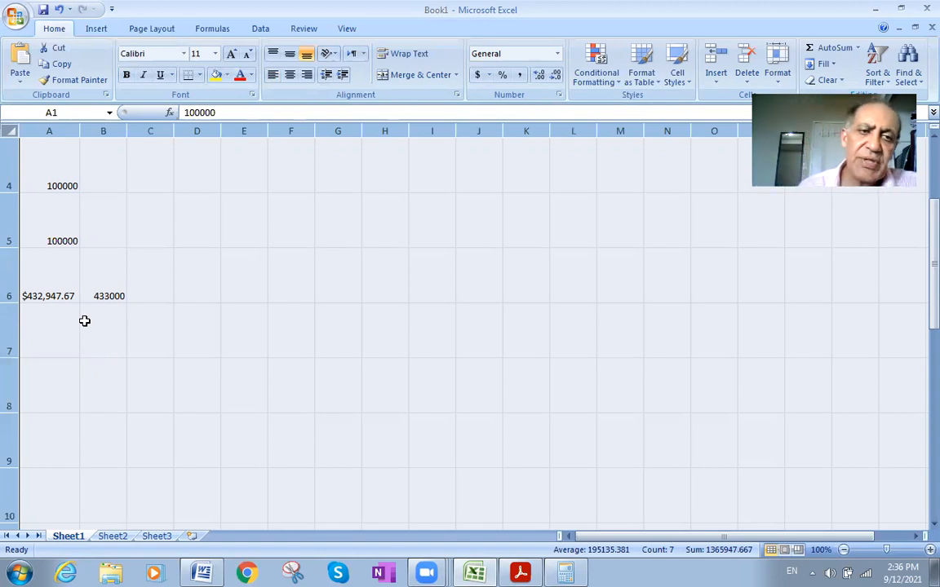
- Review the payments in the Excel sheet, the payment timeline in the Word document and the 5% column of the PDF table
scroll(84, 321, up, 1)
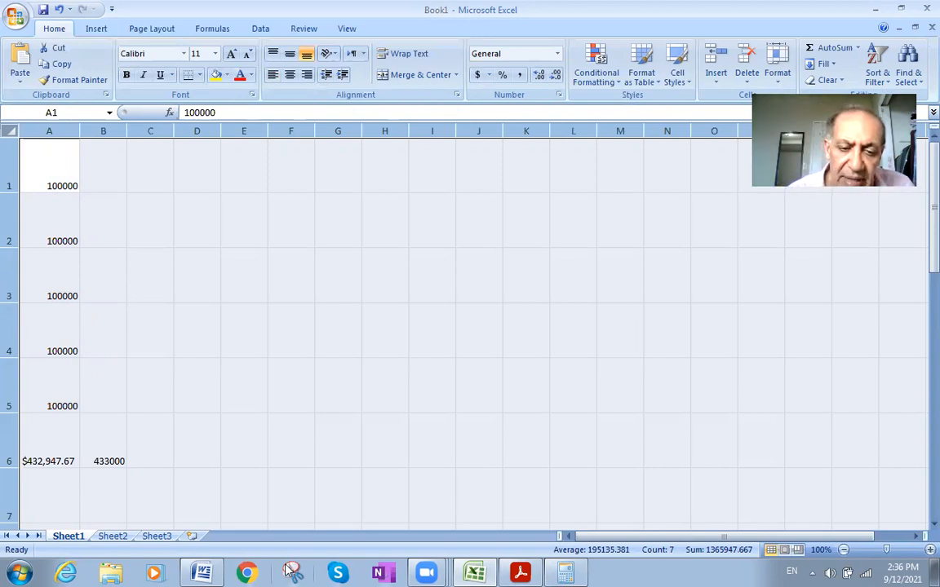
click(203, 572)
scroll(196, 303, up, 5)
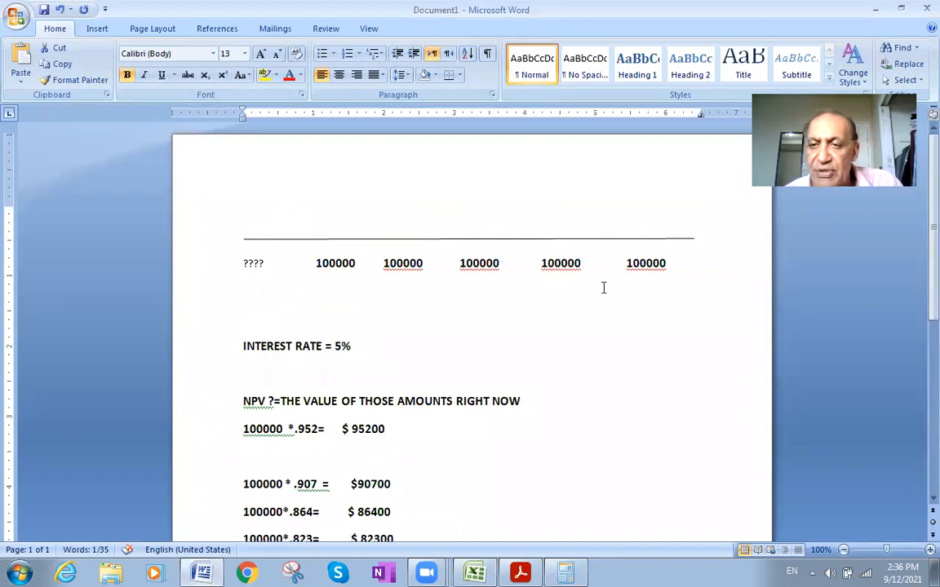
scroll(530, 302, down, 1)
scroll(445, 335, down, 2)
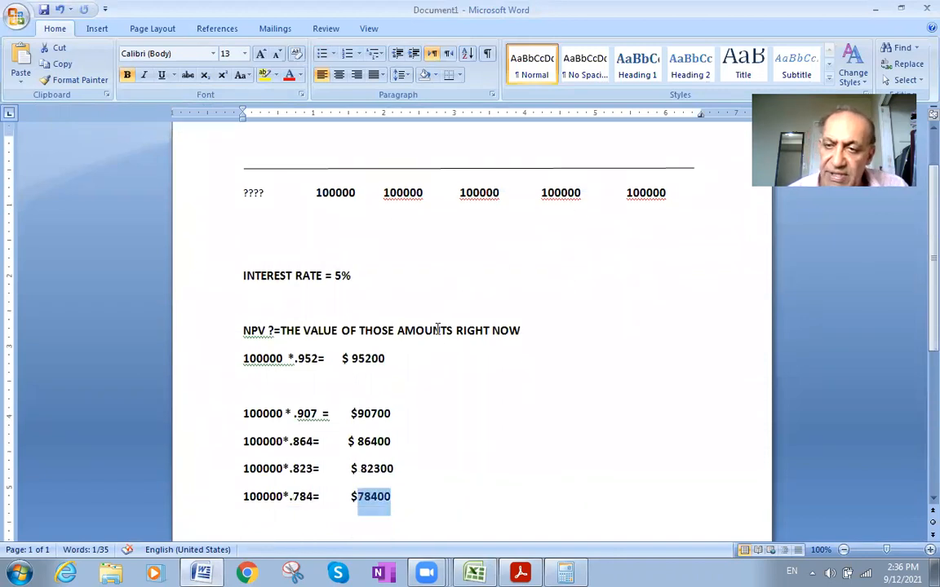
click(519, 571)
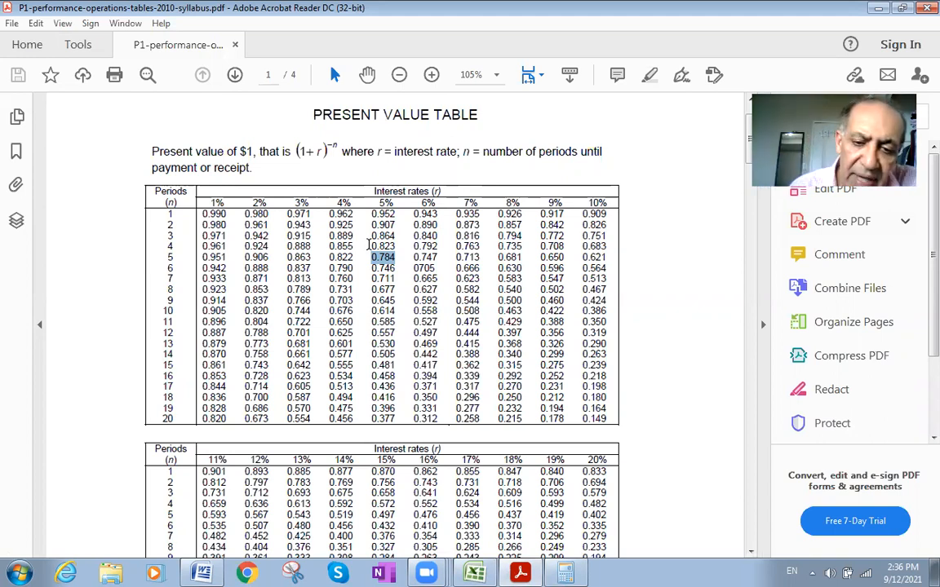
- Switch to Excel and close the workbook, saving it to the Desktop as Book1
click(475, 573)
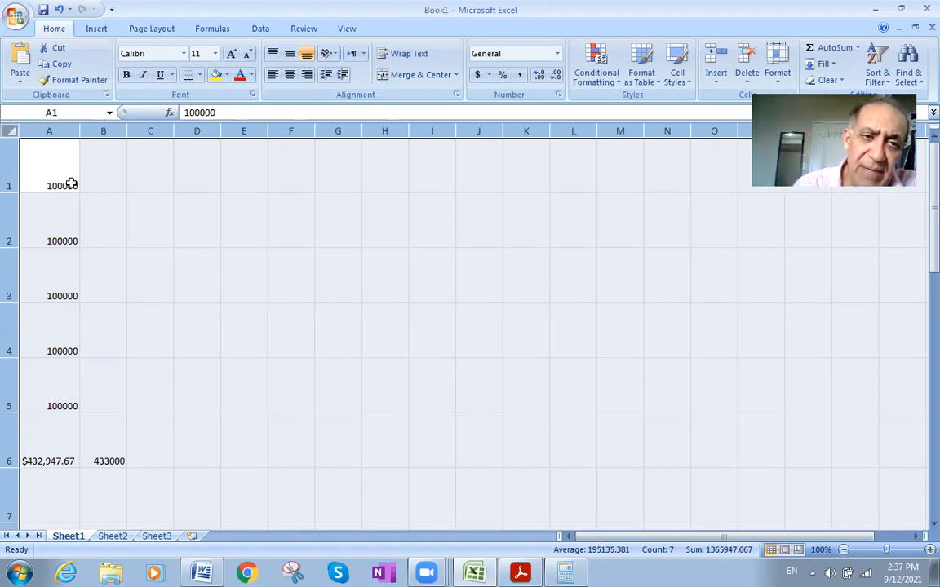
click(920, 9)
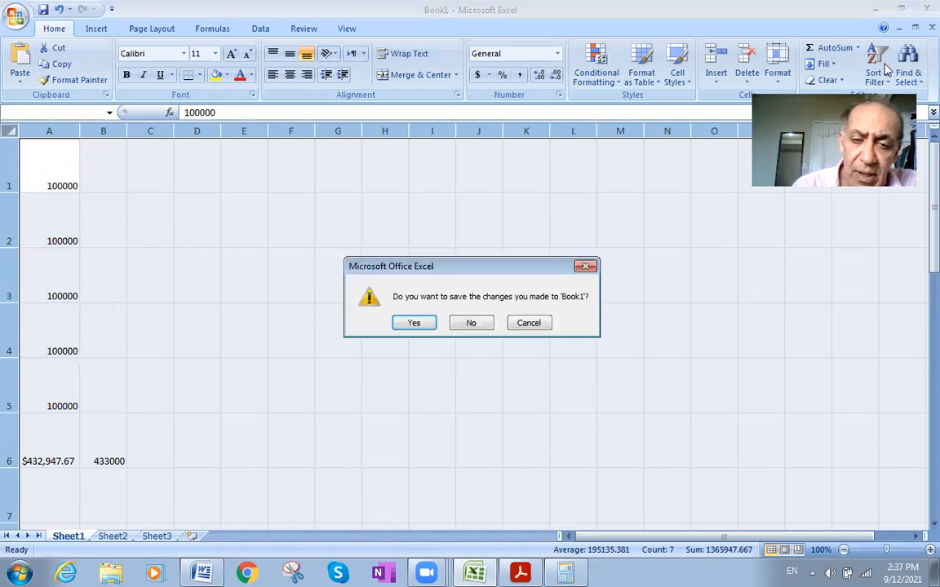
click(413, 326)
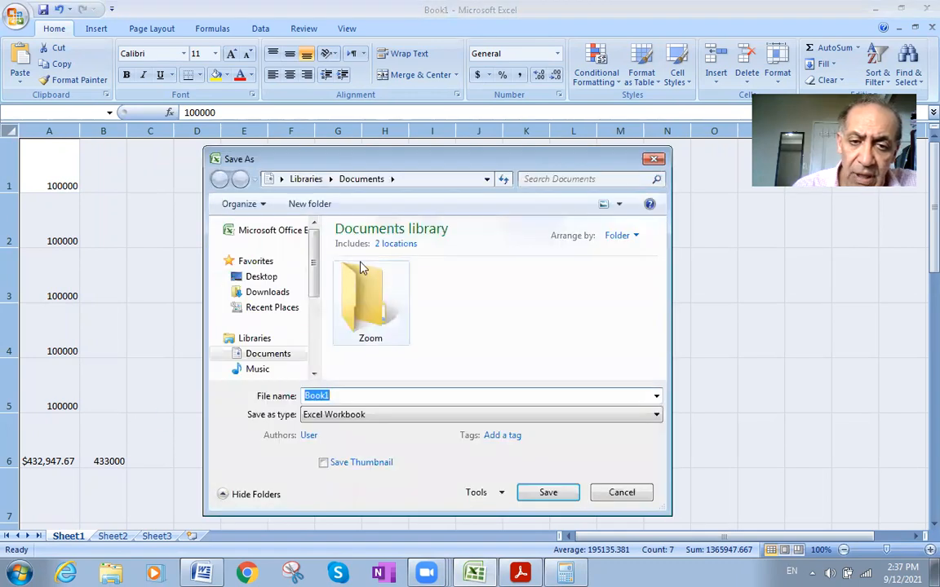
click(257, 280)
click(544, 493)
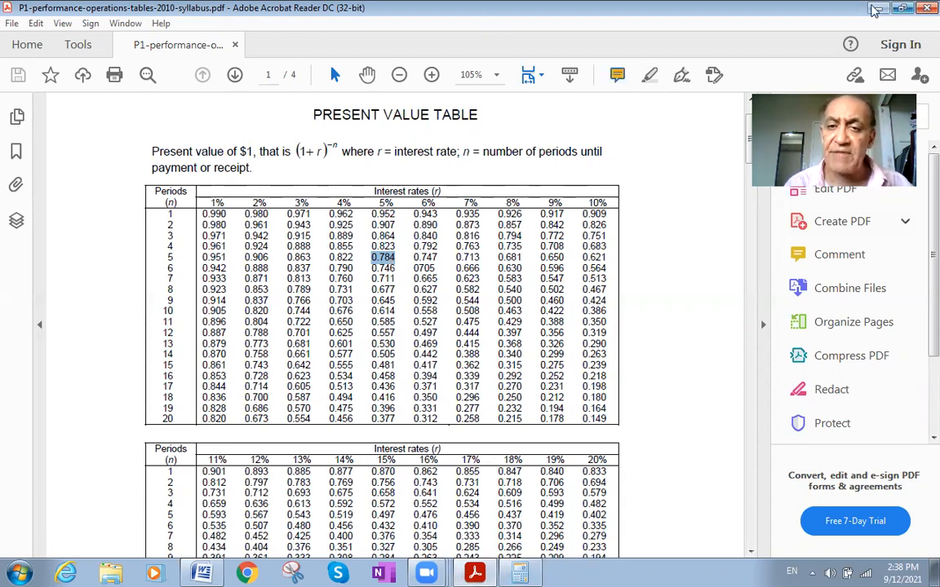
- Minimize the PDF table, then save the Word document to the Desktop under its suggested name and close it
click(874, 10)
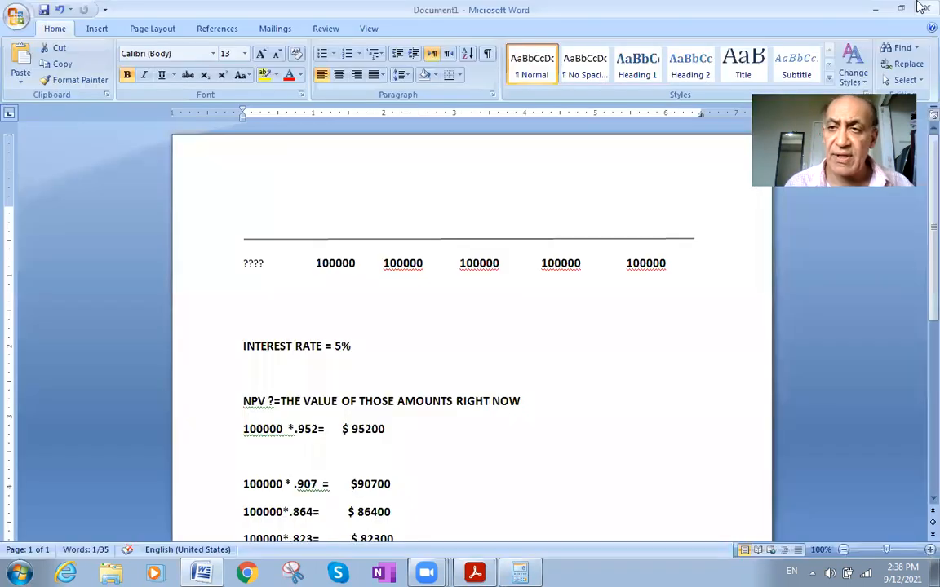
key(ctrl+s)
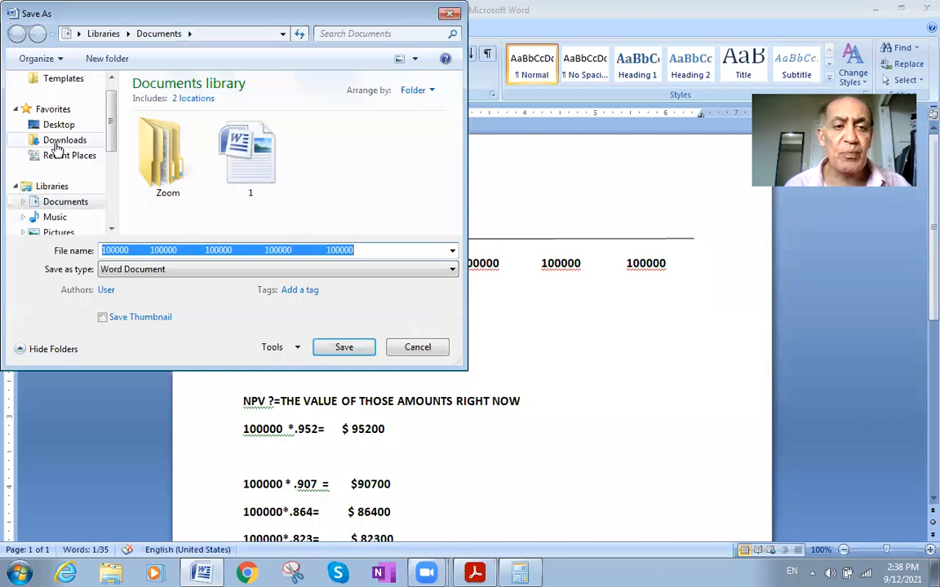
click(58, 124)
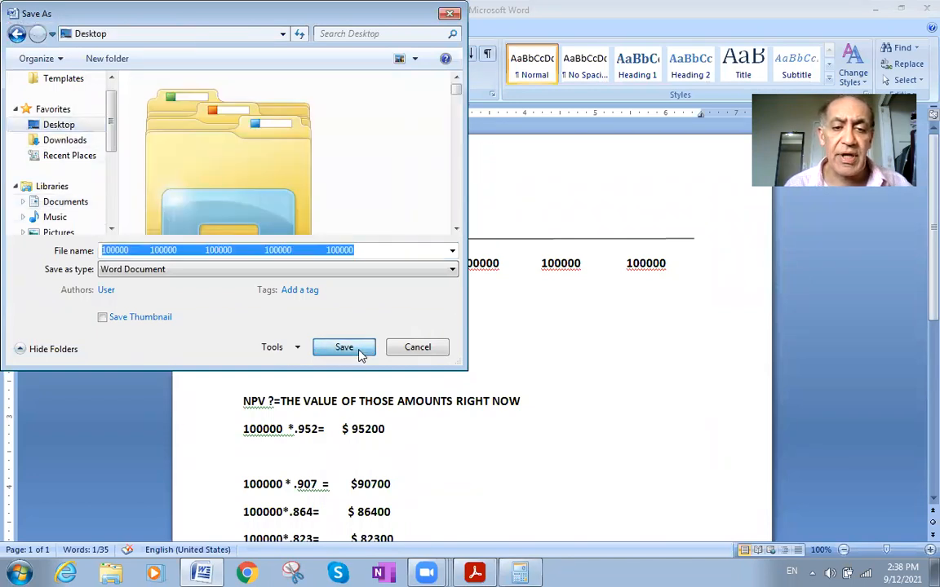
click(360, 352)
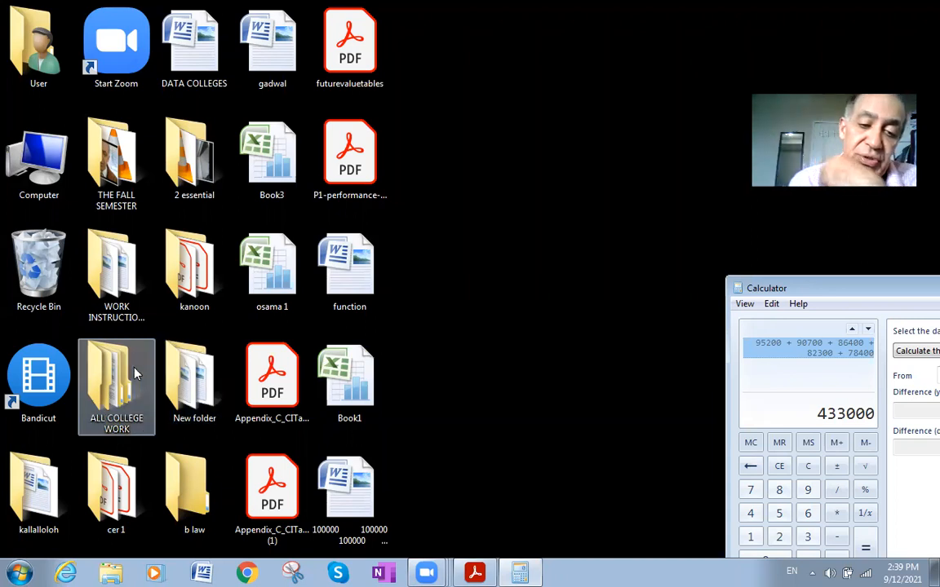
- Open a new Excel workbook, enter the heading CASH FLOW in cell A1 and maximize the window
click(29, 571)
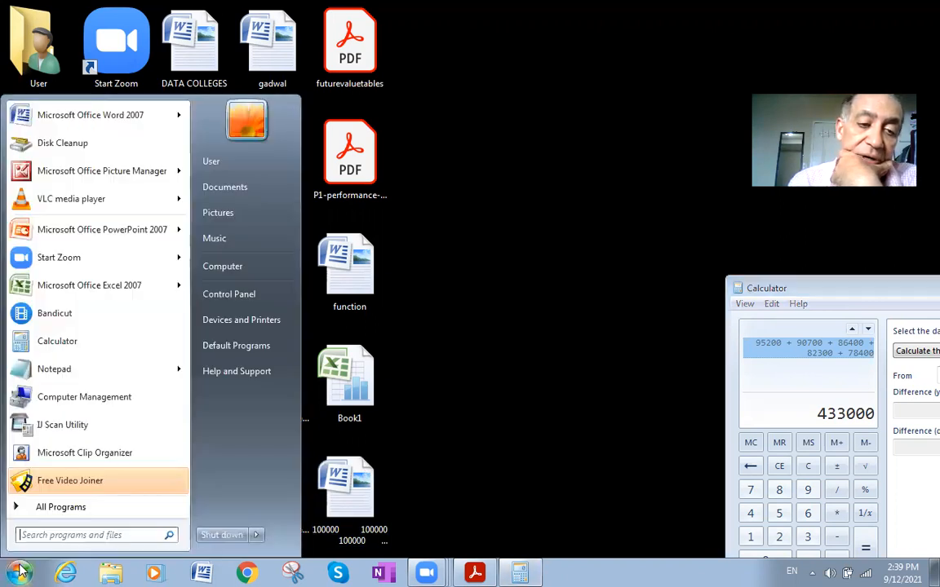
click(77, 290)
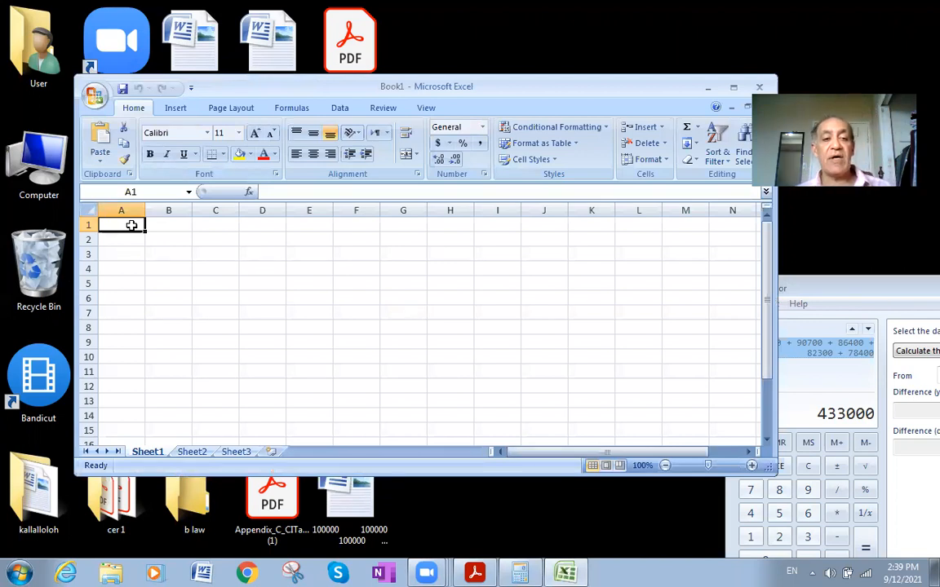
double_click(132, 226)
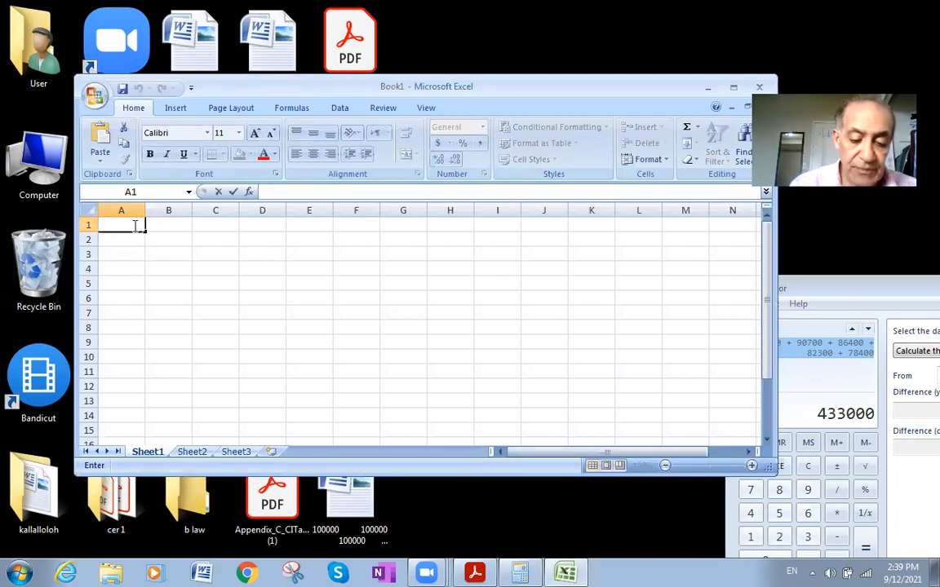
text(CASH)
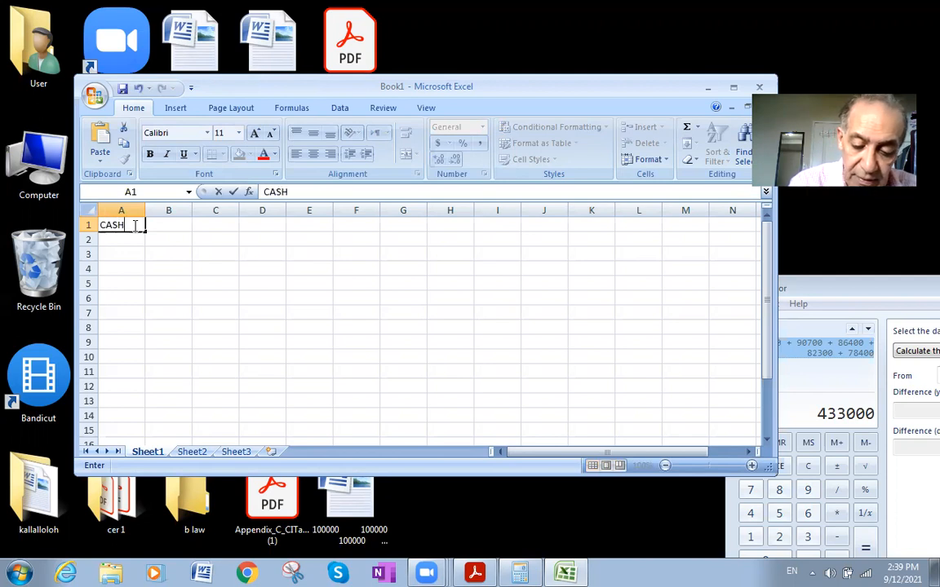
text( FLOW)
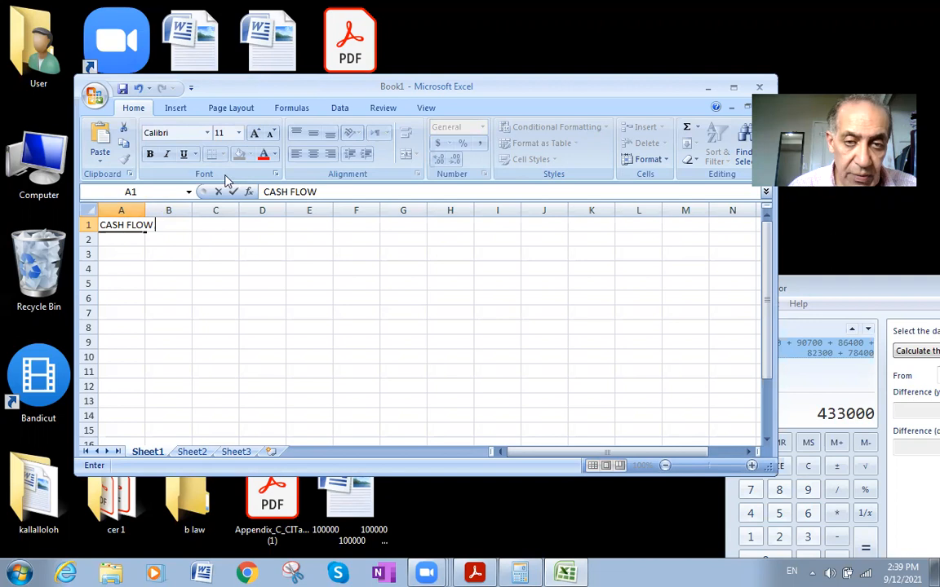
double_click(659, 80)
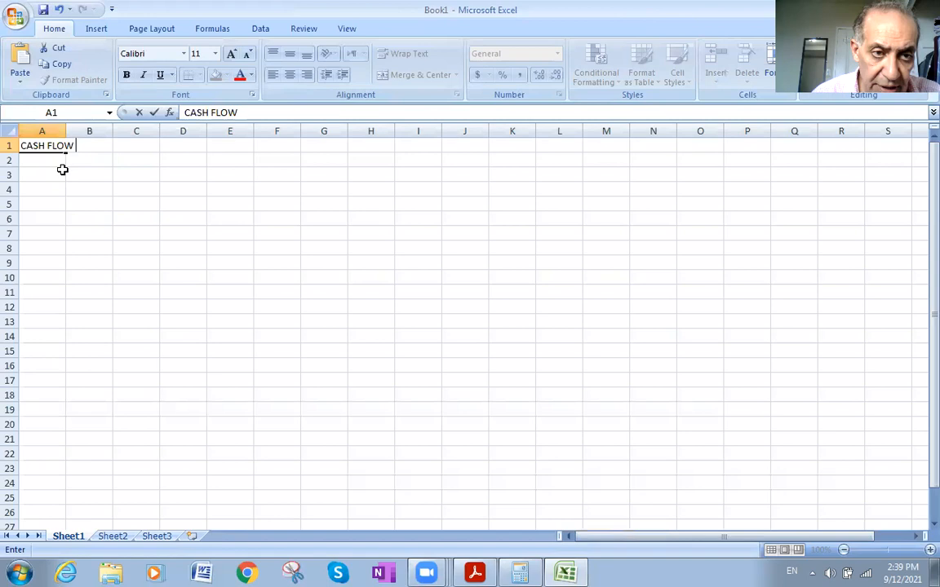
- Widen column A to about four times its default width
click(88, 130)
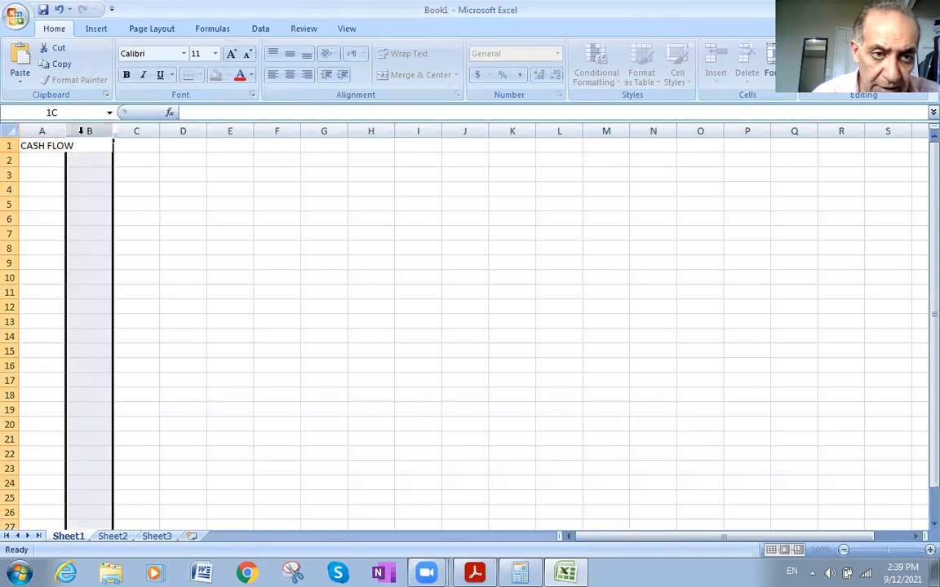
click(51, 131)
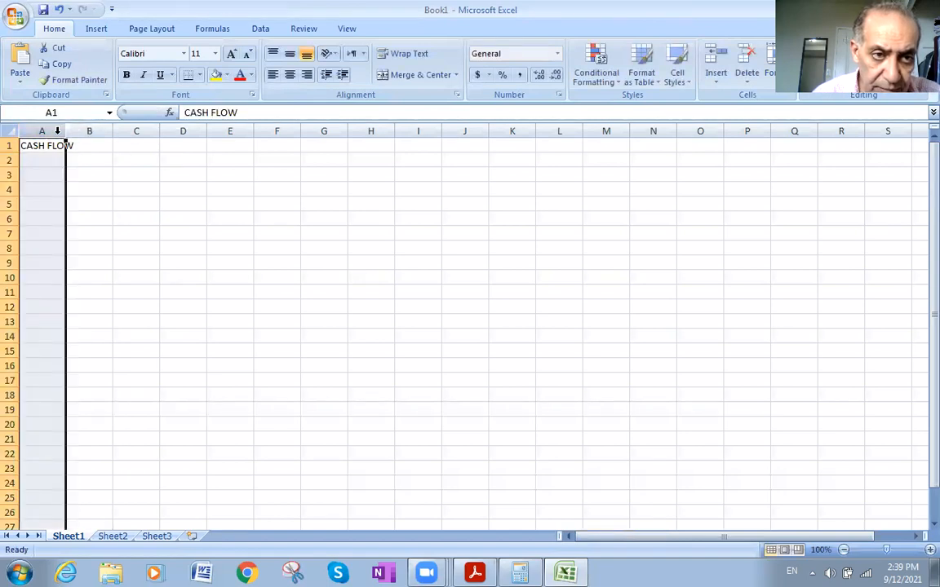
drag(64, 133, 203, 133)
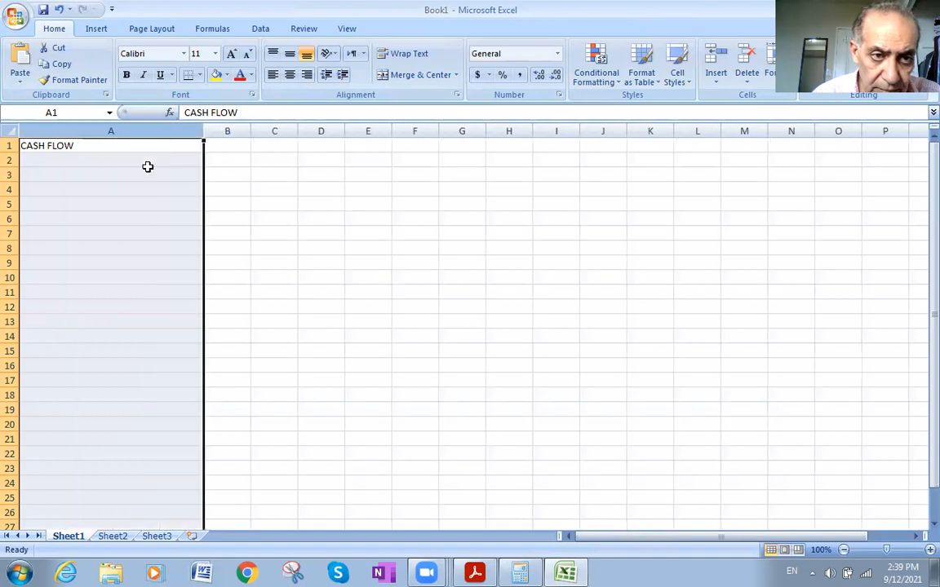
- Enter the cash flows 100000, 200000 and 250000 in cells A2 to A4 under the CASH FLOW heading
click(95, 147)
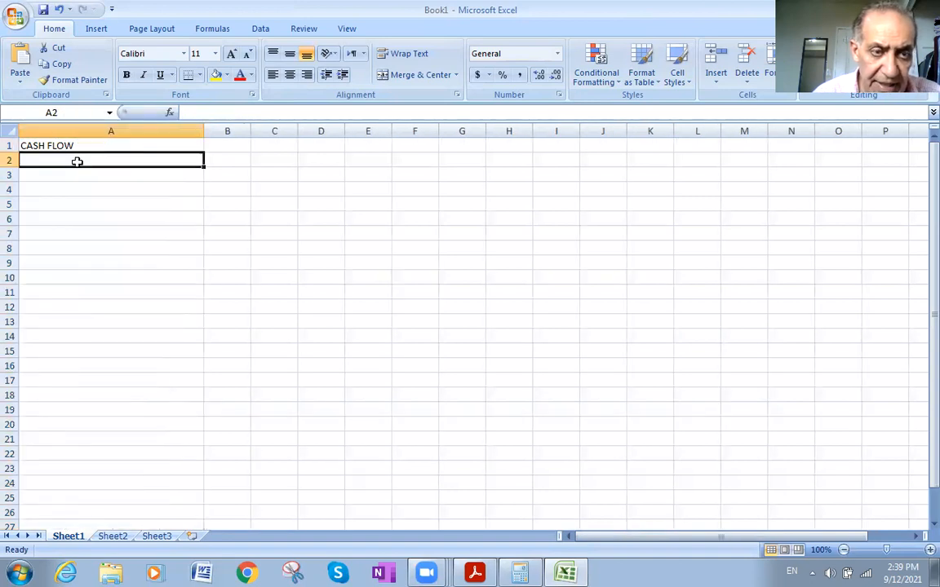
text(100000)
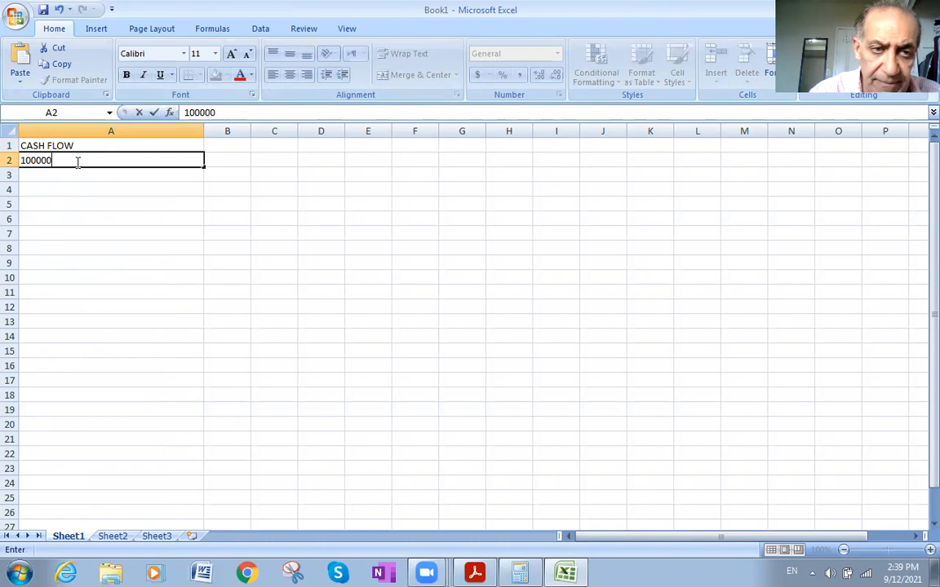
click(36, 177)
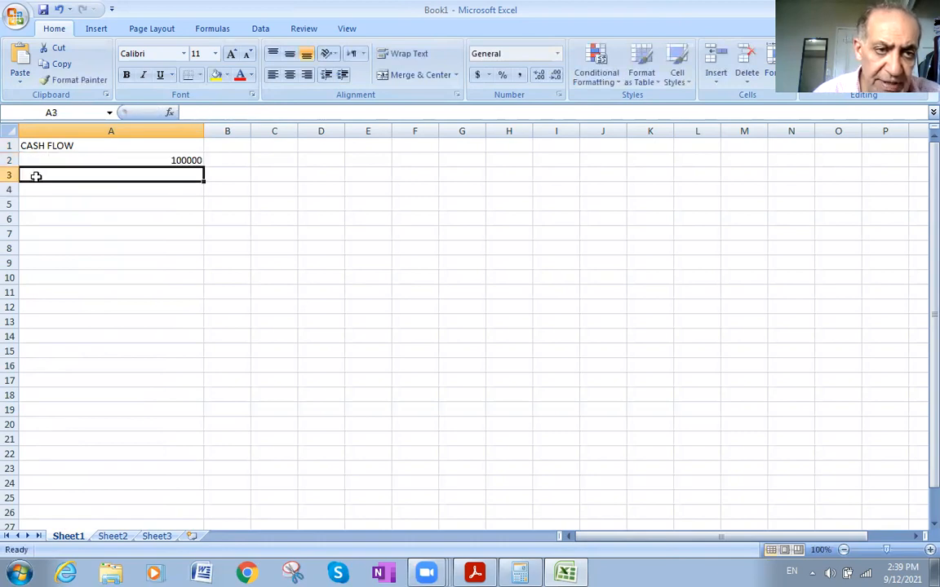
double_click(37, 177)
text(200000)
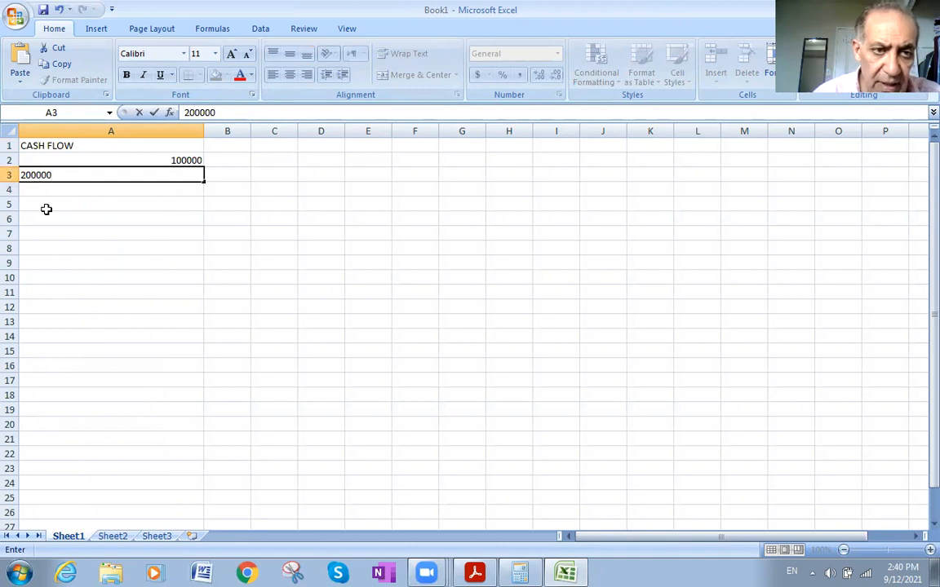
click(33, 188)
text(2)
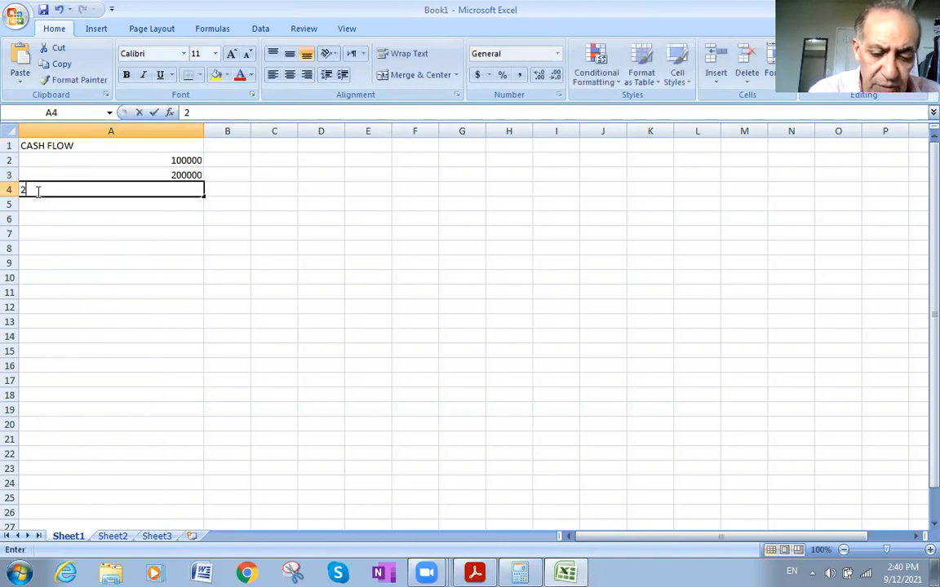
text(50000)
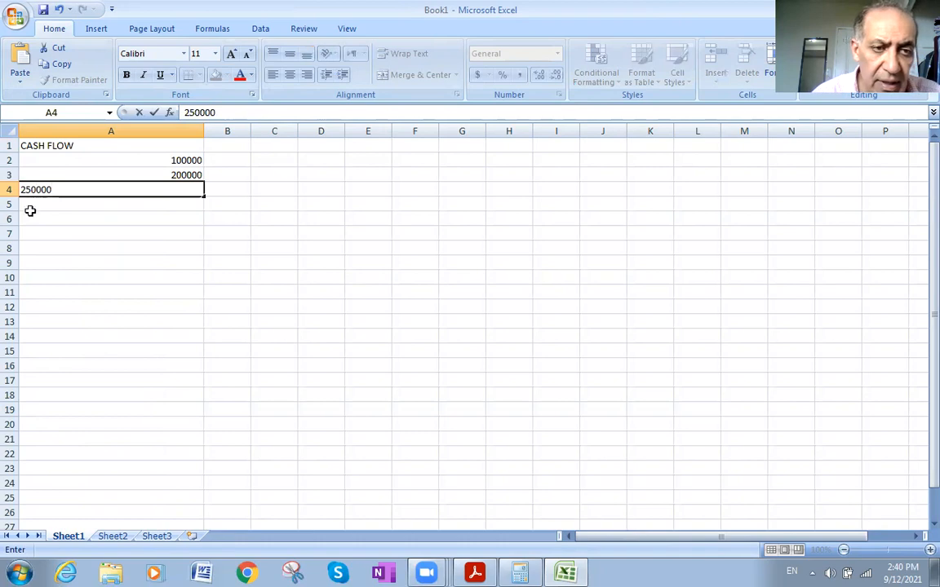
click(40, 205)
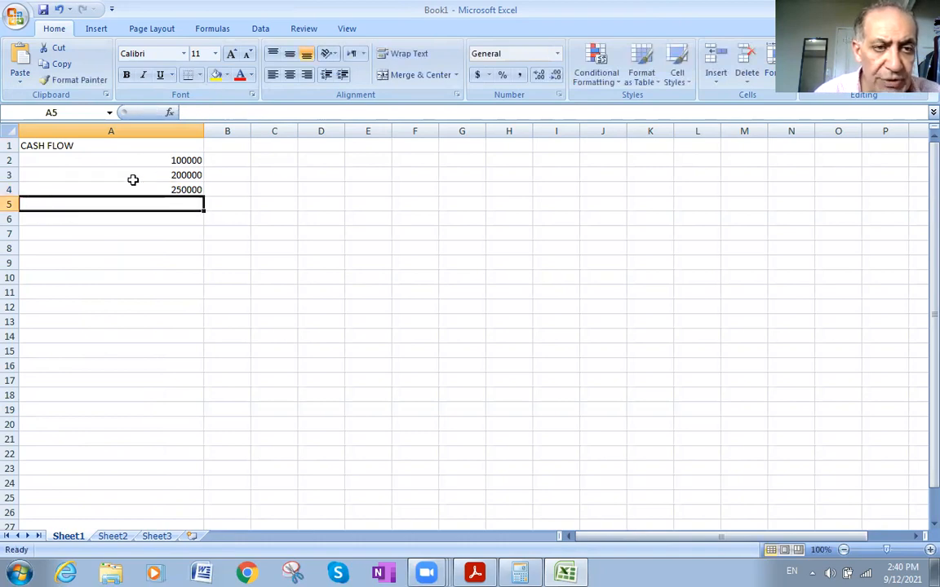
- Enter the cash flows 80000 and 120000 in cells A5 and A6
double_click(180, 205)
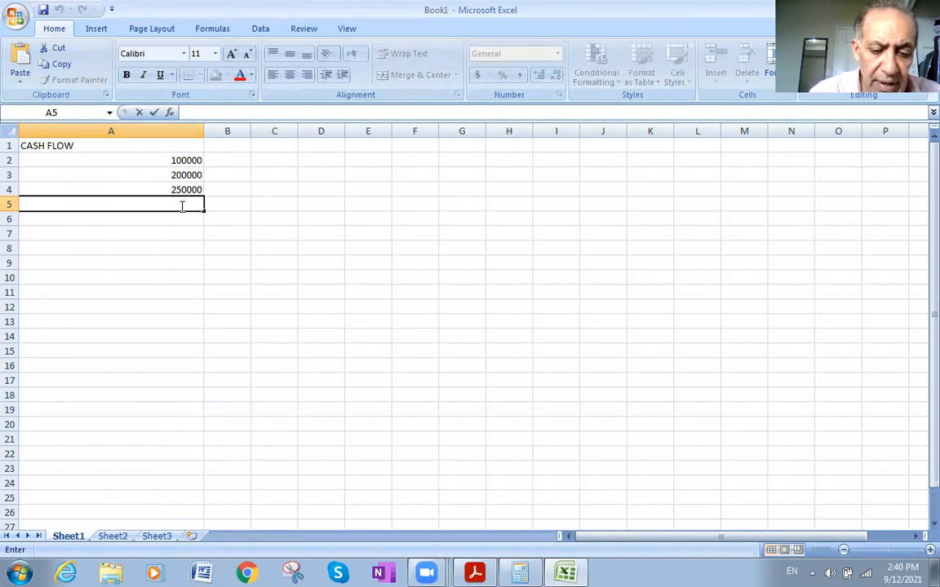
text(80000)
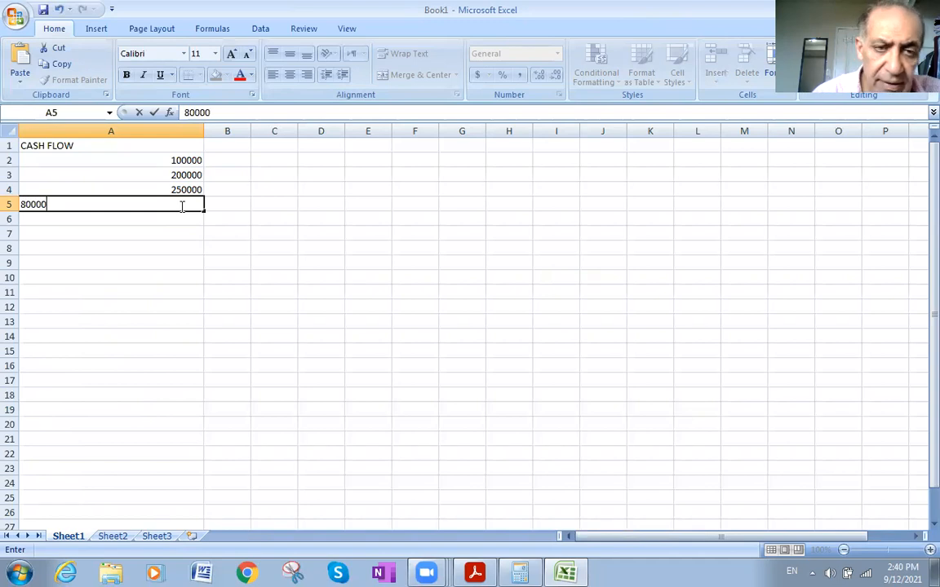
click(172, 221)
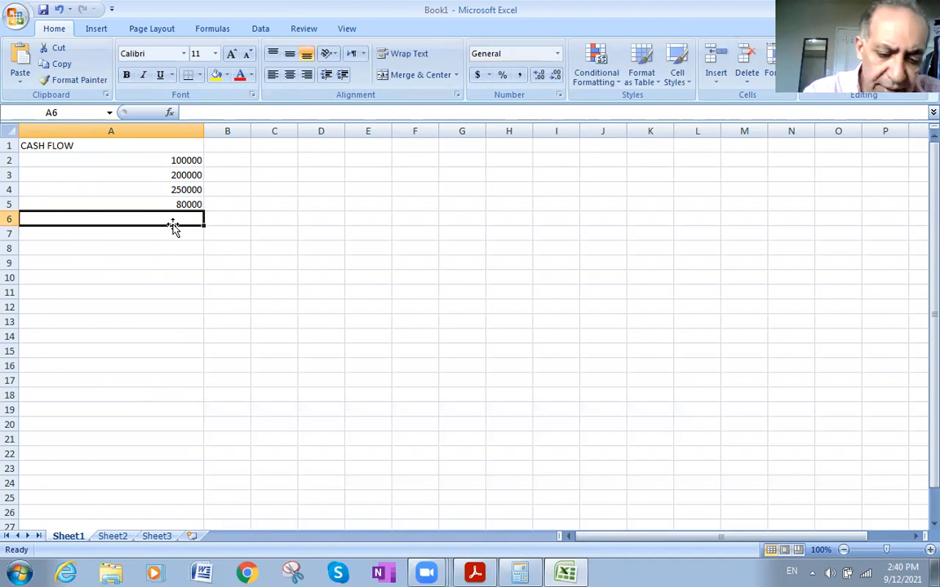
text(120000)
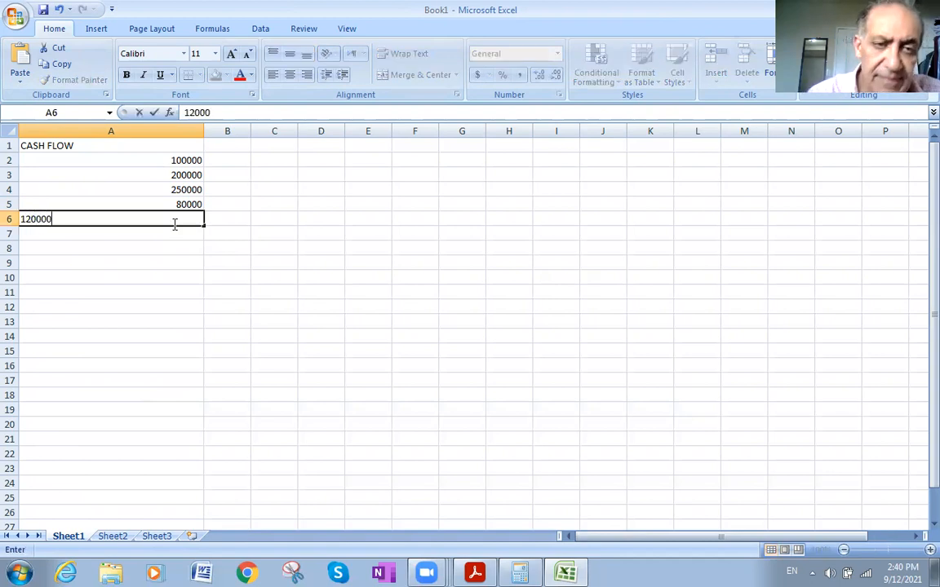
click(168, 235)
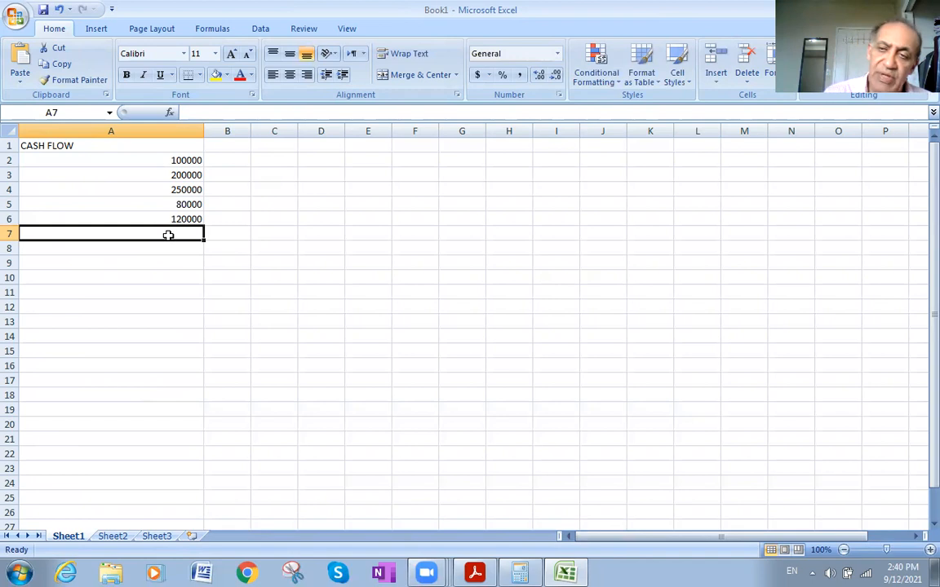
- Insert an NPV function in cell A7 with a rate of 5% and the cash flows A2:A6 as its values
click(170, 113)
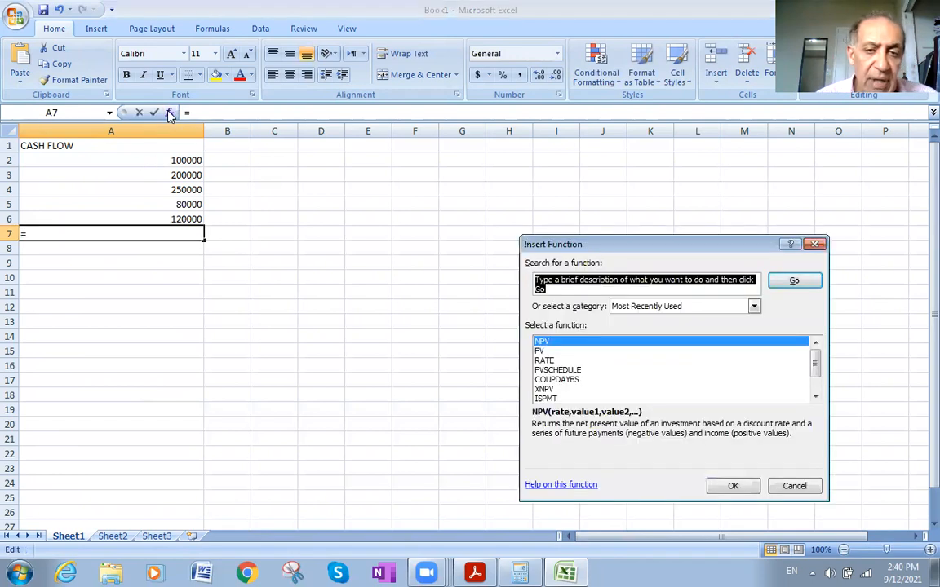
click(563, 342)
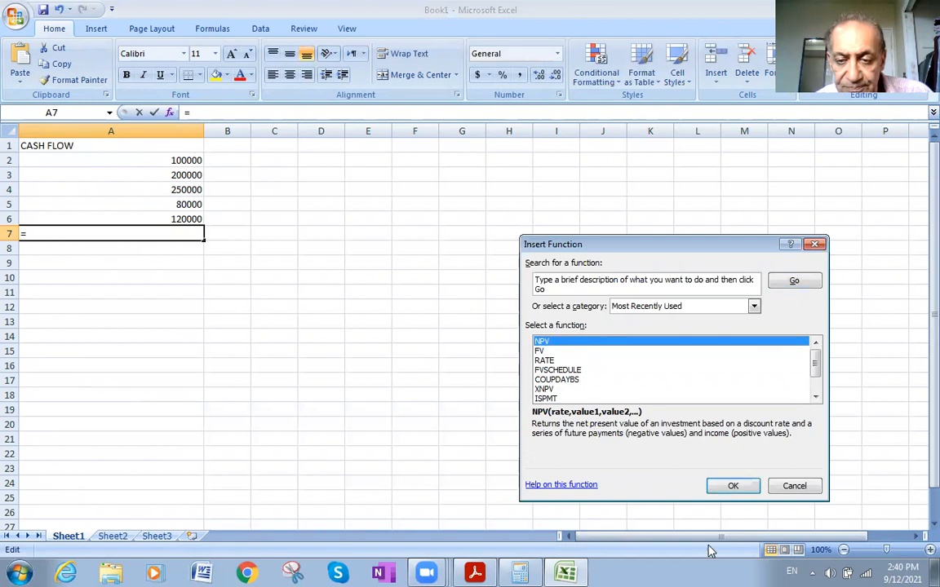
click(732, 487)
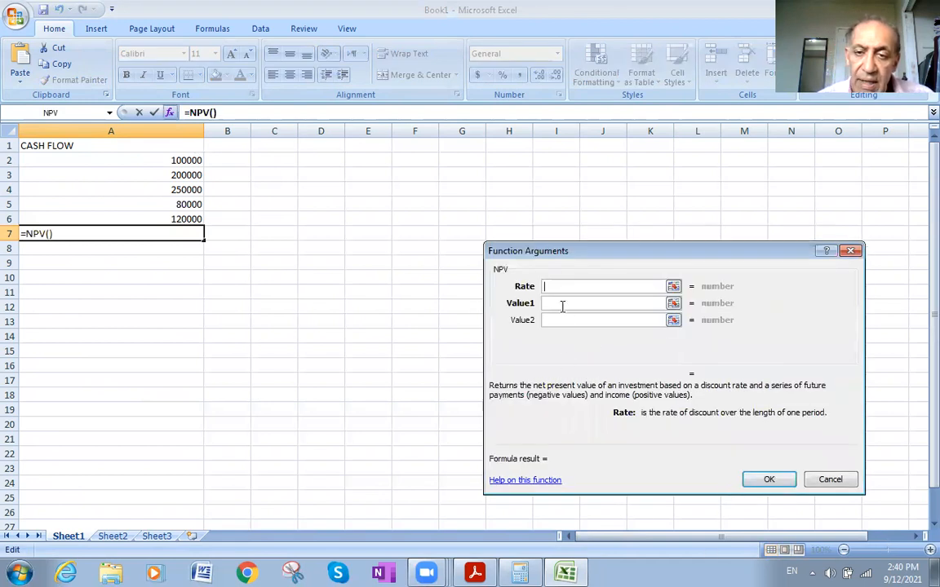
text(5%)
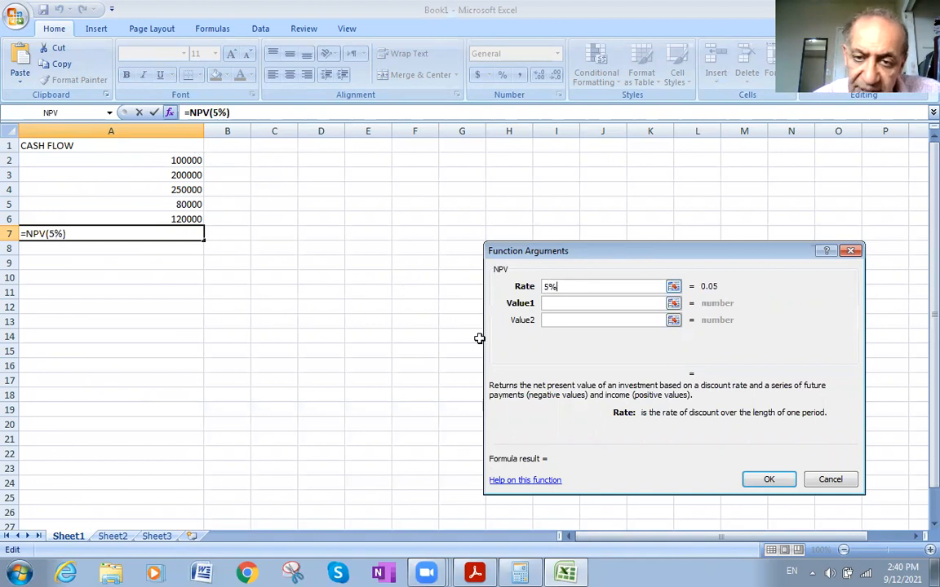
click(553, 303)
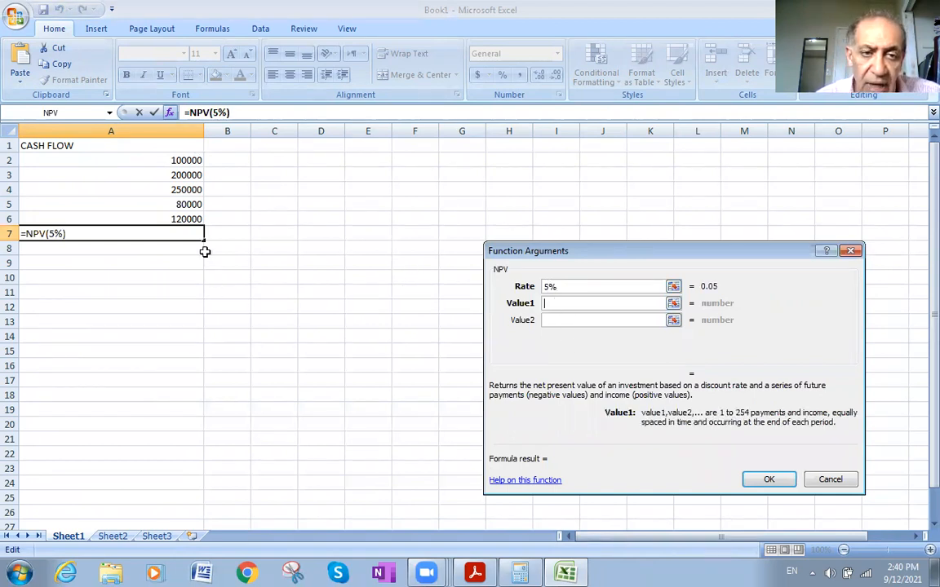
drag(96, 155, 133, 215)
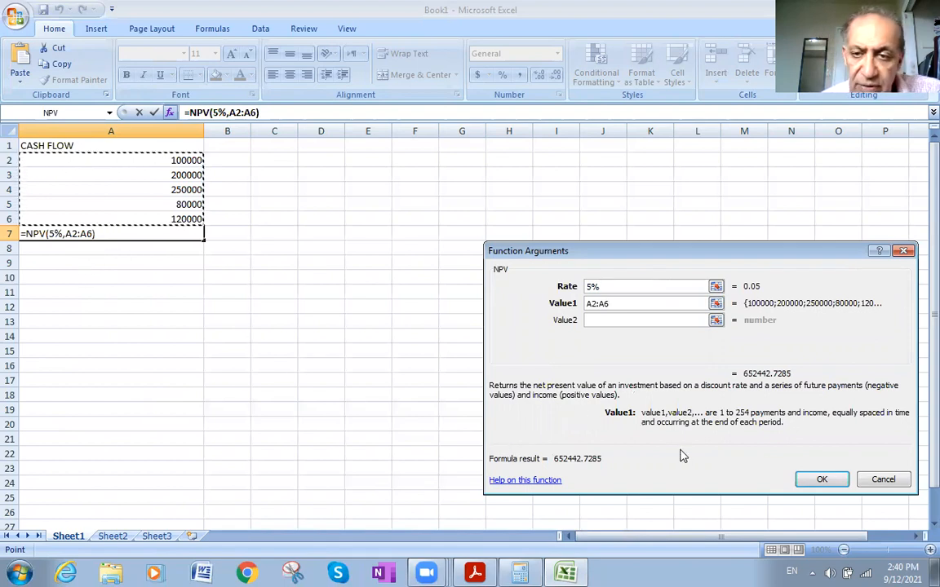
click(812, 477)
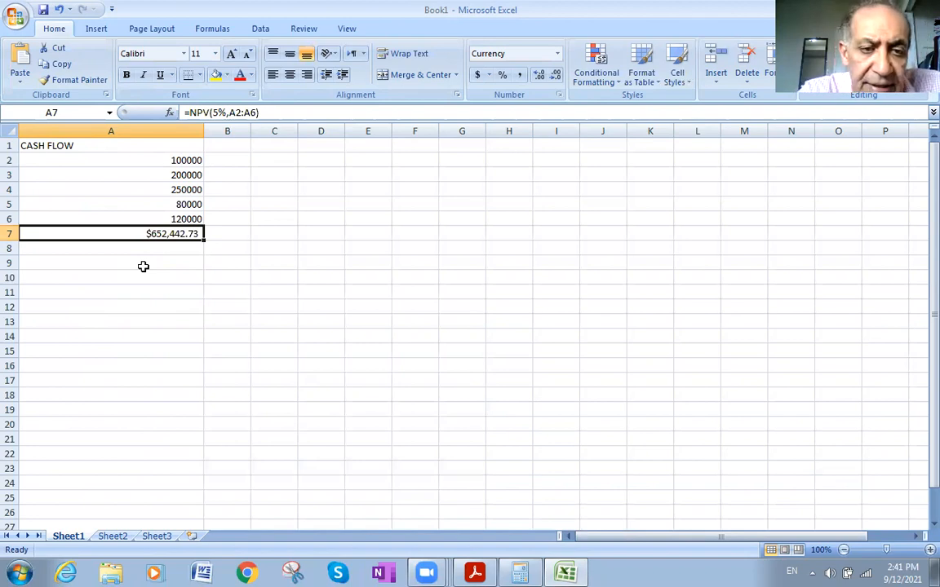
- Increase the height of all rows on the sheet to a little over twice the default, then select the NPV result in A7
click(10, 131)
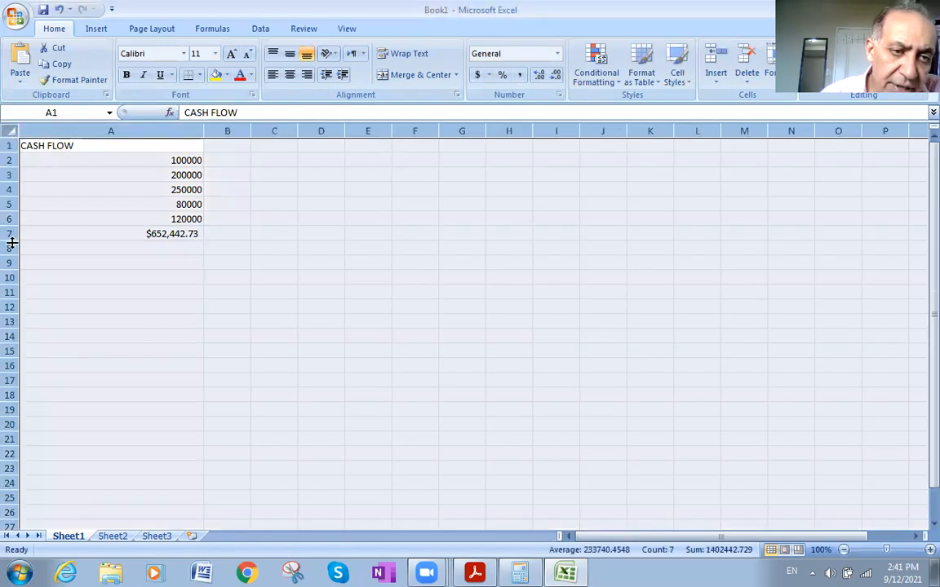
drag(11, 243, 10, 297)
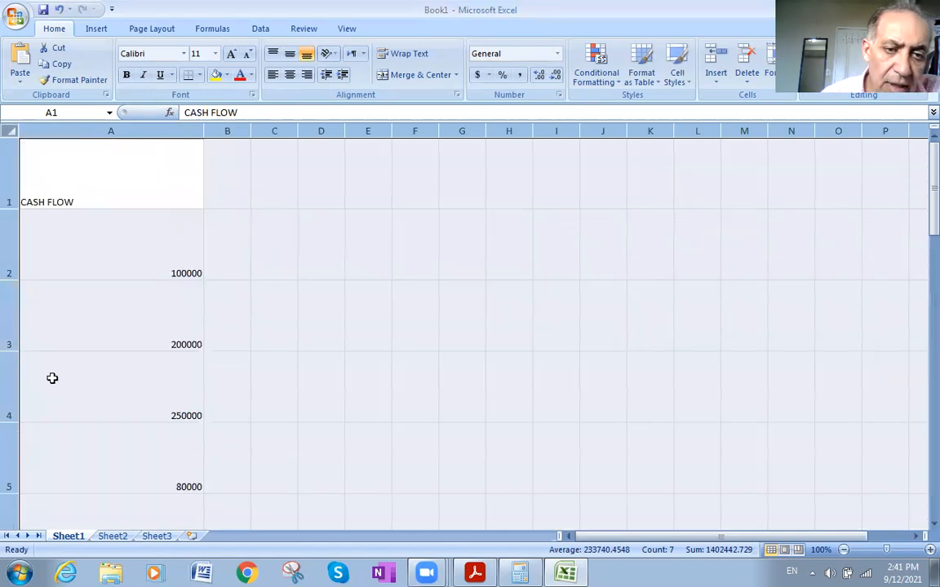
scroll(74, 371, down, 2)
scroll(78, 377, up, 1)
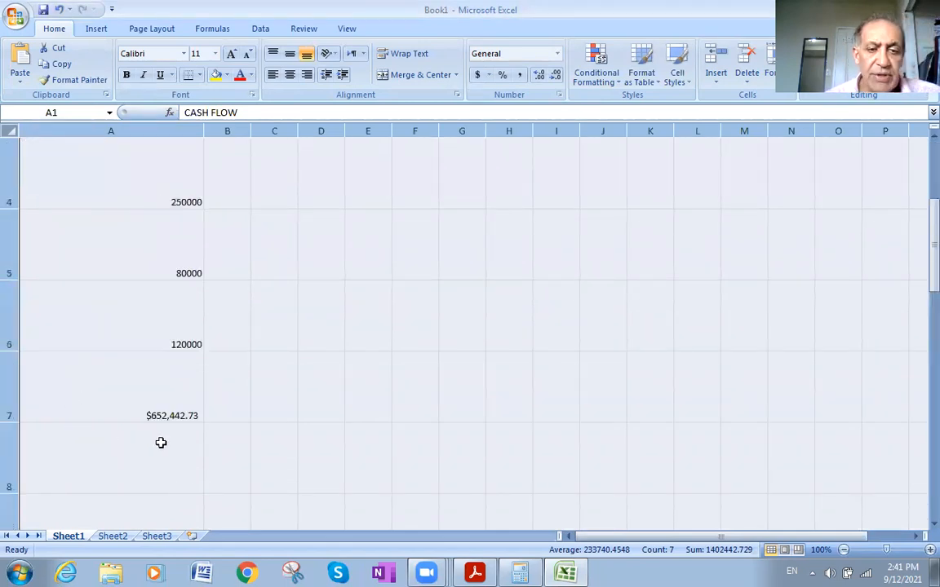
scroll(191, 398, up, 1)
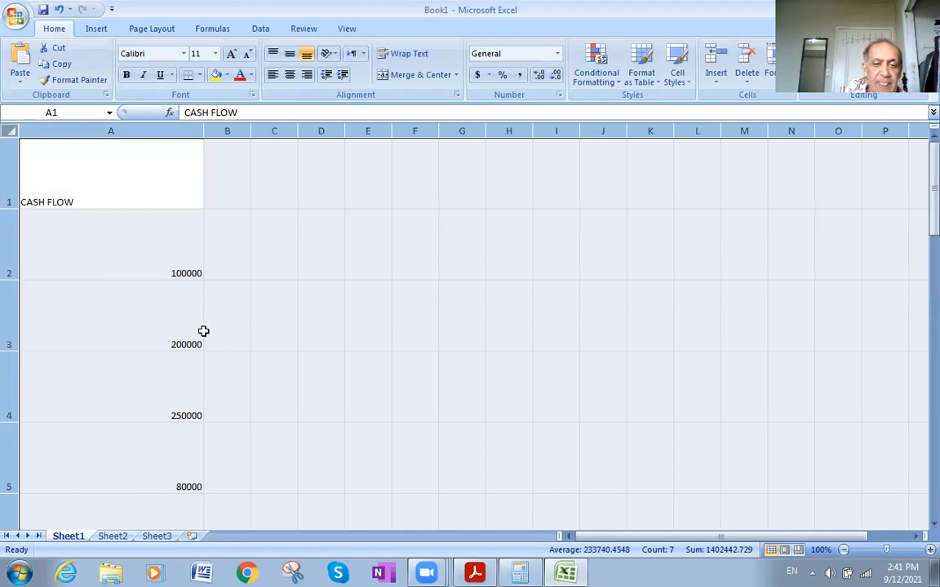
scroll(204, 337, down, 2)
scroll(204, 337, up, 2)
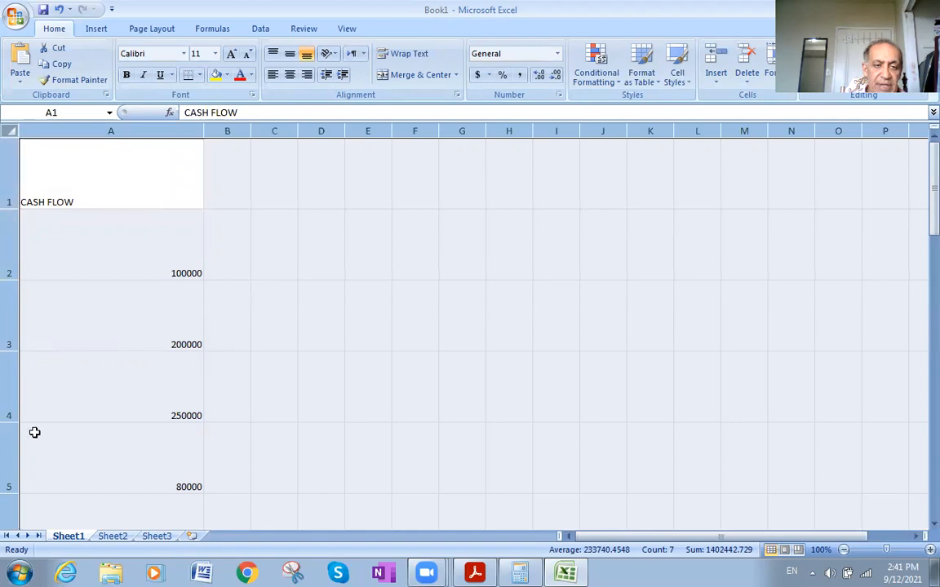
drag(11, 209, 8, 181)
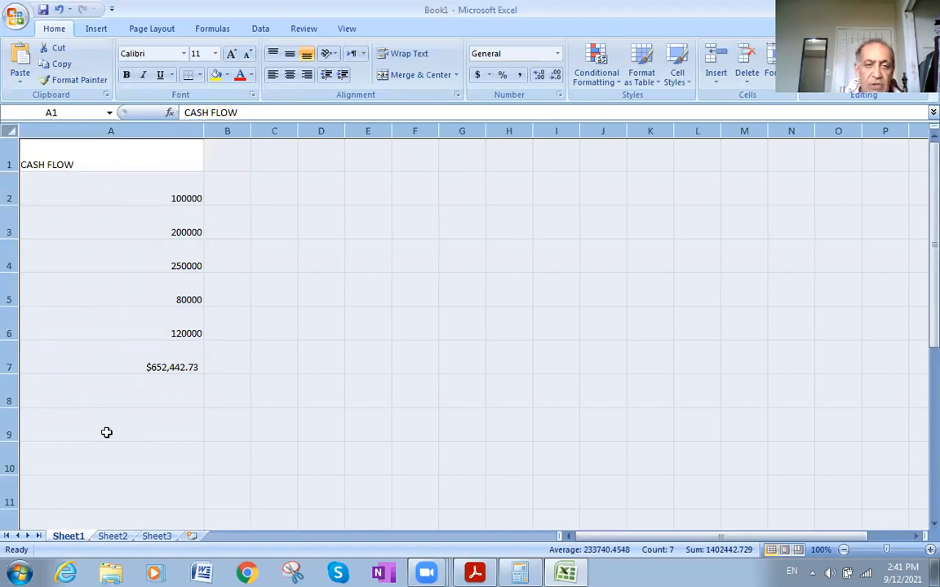
click(82, 368)
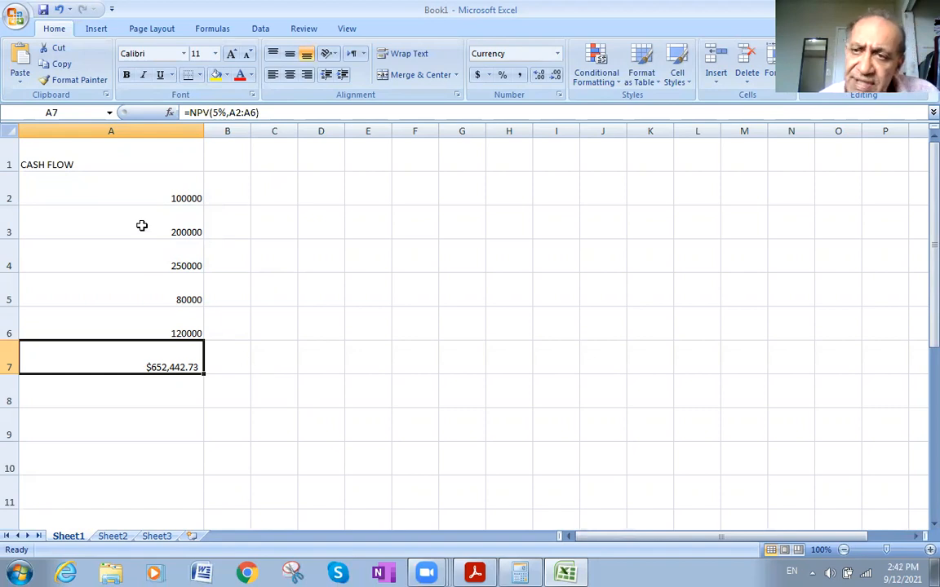
- Create a new blank workbook
click(13, 19)
click(33, 48)
double_click(230, 150)
- Widen column A to about nine times its default width and set the height of all rows to 70.50
drag(66, 125, 442, 129)
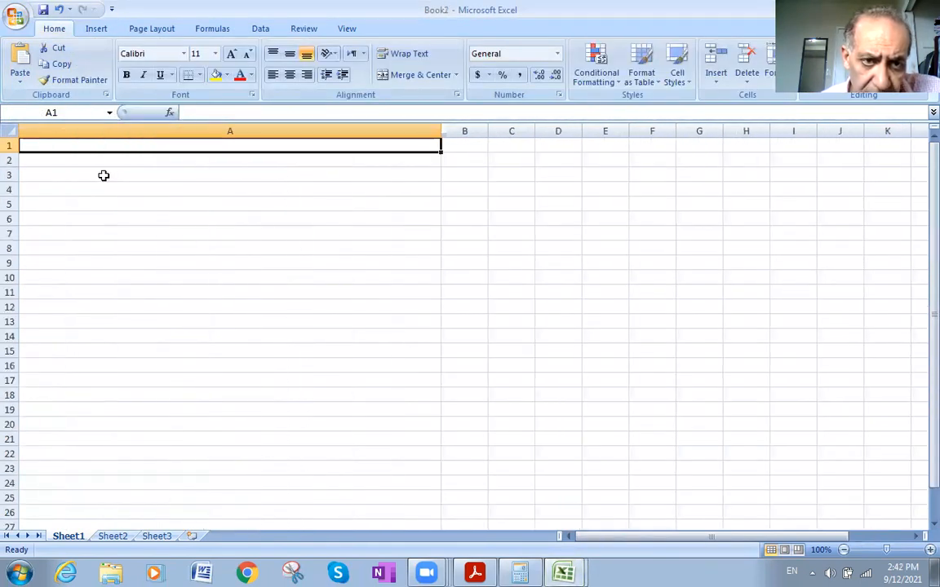
click(16, 131)
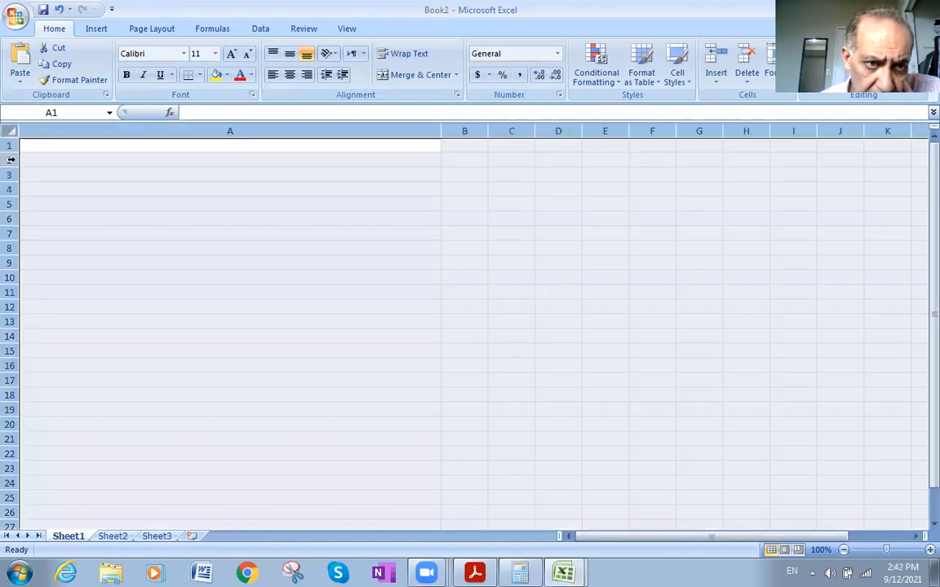
drag(10, 160, 11, 218)
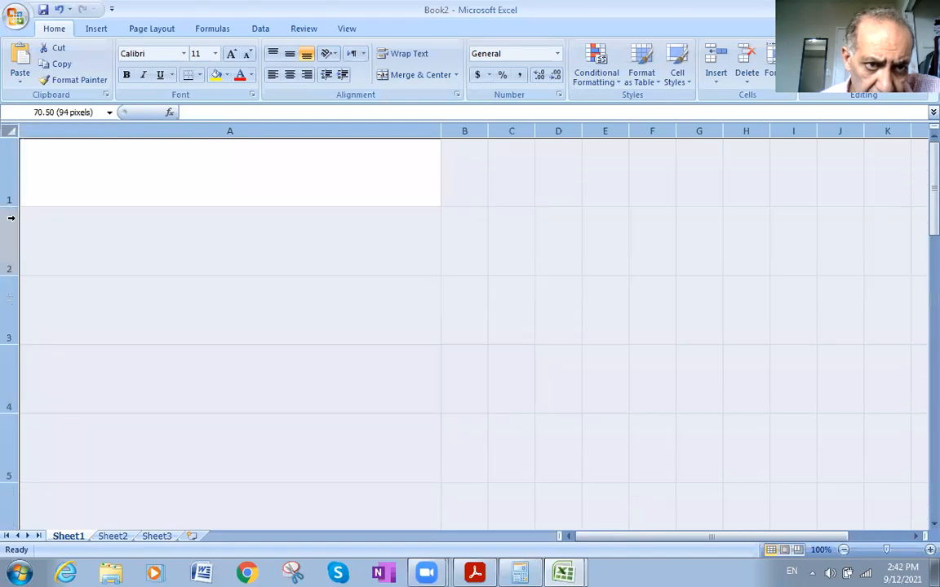
- Enter the question text CALCULATE THE NPV FOR A PROJECT THAT WILL GENERATE CASH INFLOW OF 150000 in cell A1
double_click(40, 164)
click(39, 157)
text(CAL)
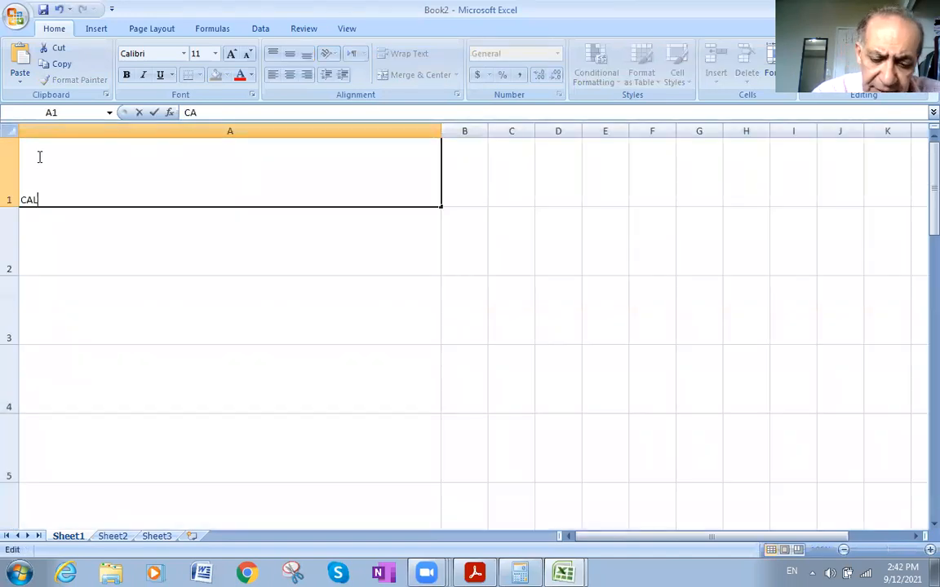
text(CULATE)
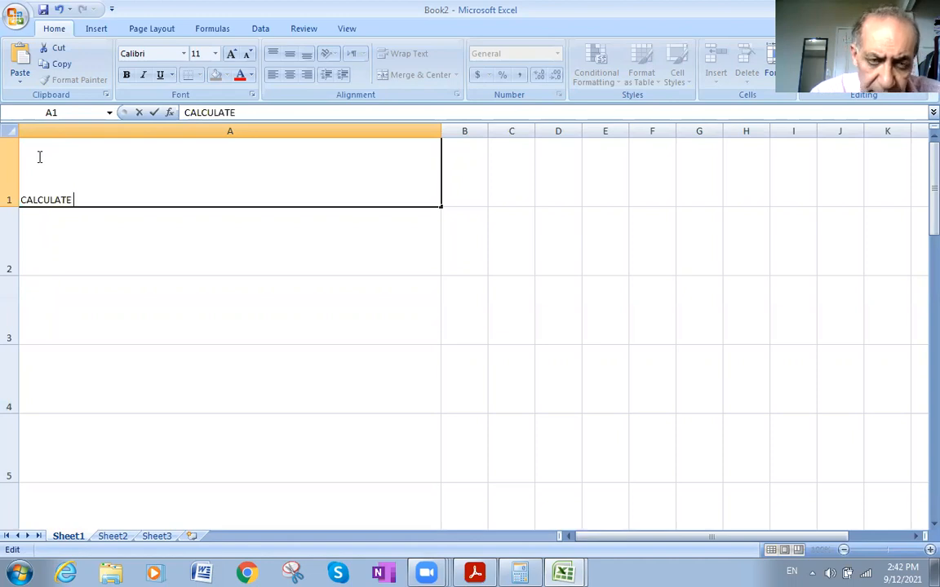
text( THE)
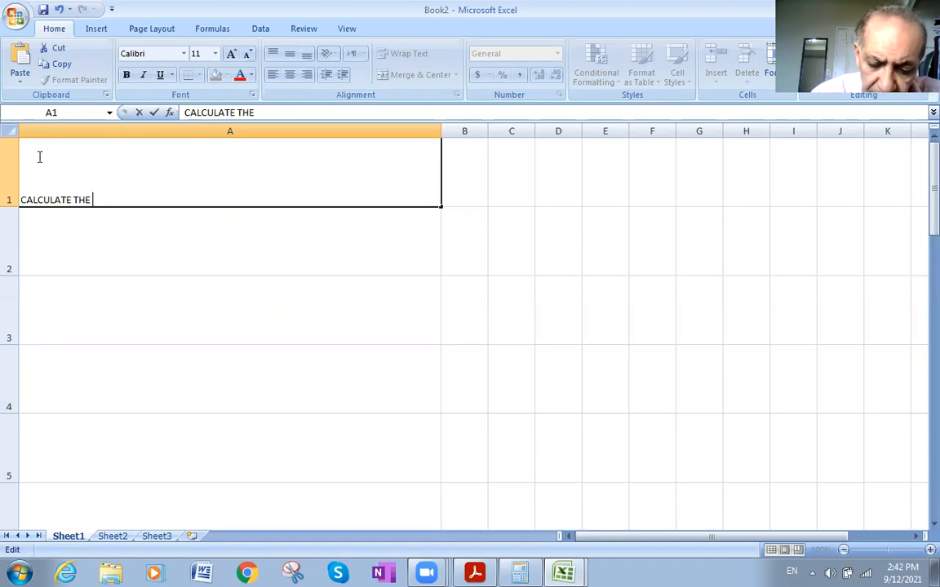
text( N)
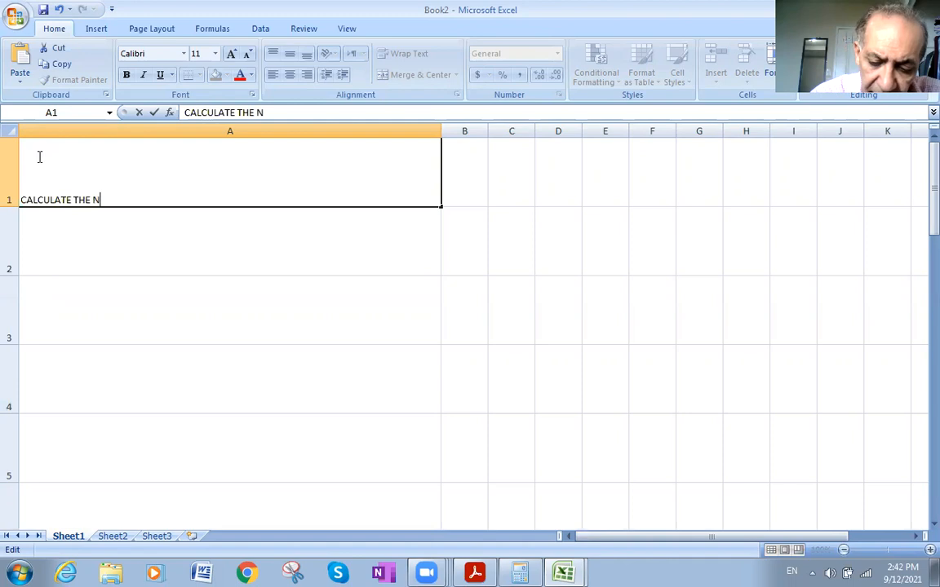
text(PV FOR A PROJECT TH)
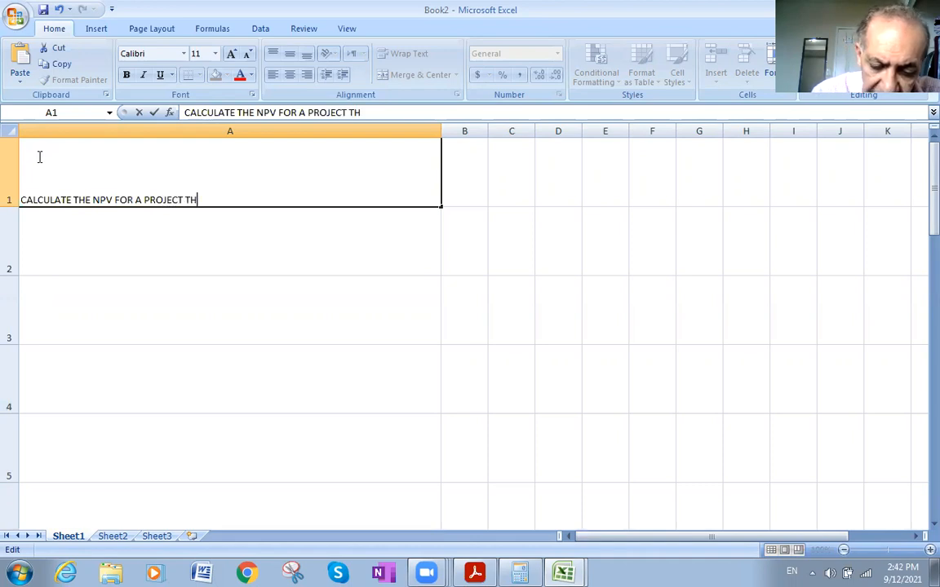
text(AT WILL GENERATE )
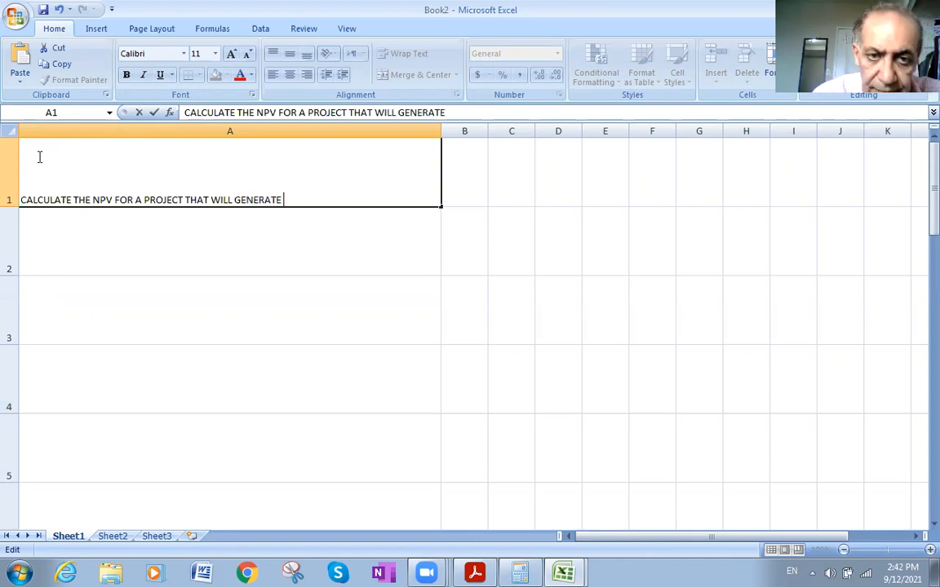
text(CASH INFL)
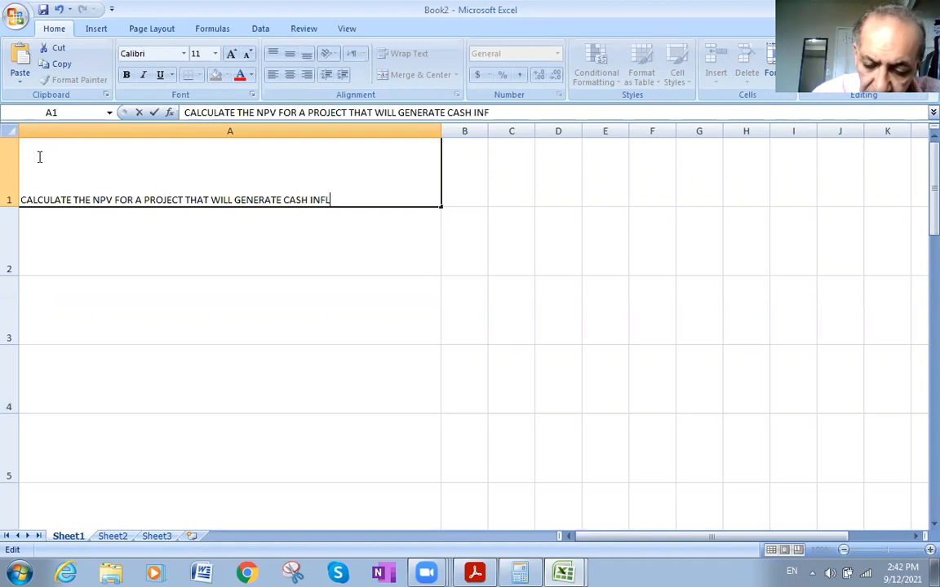
text(OW OF 1)
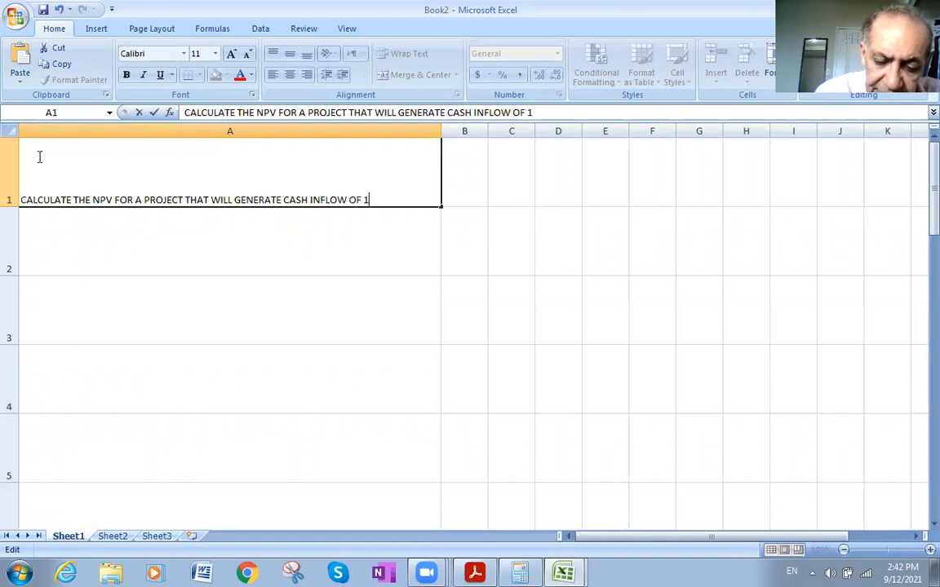
text(50000)
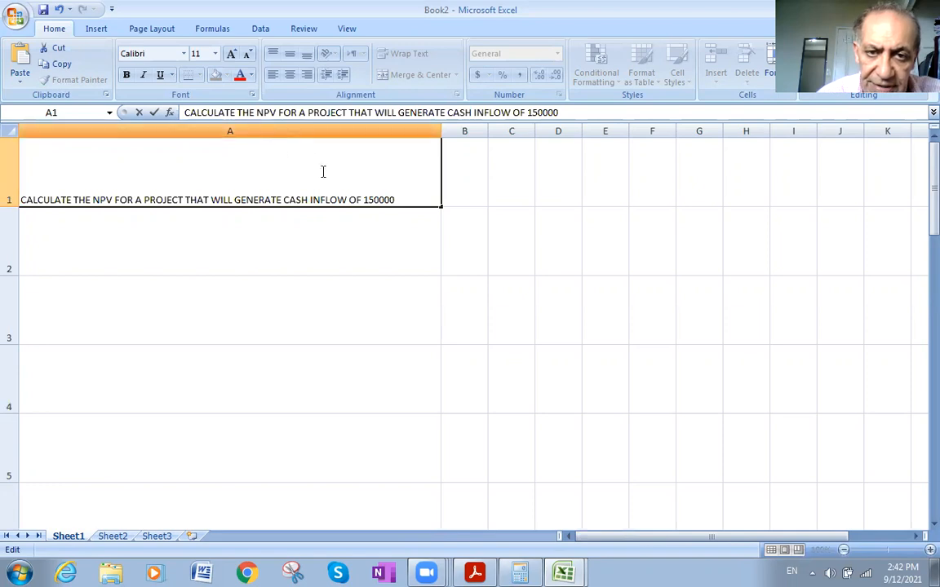
- Insert a spaced $ sign before 150000 in the question text in cell A1
click(363, 201)
text(4)
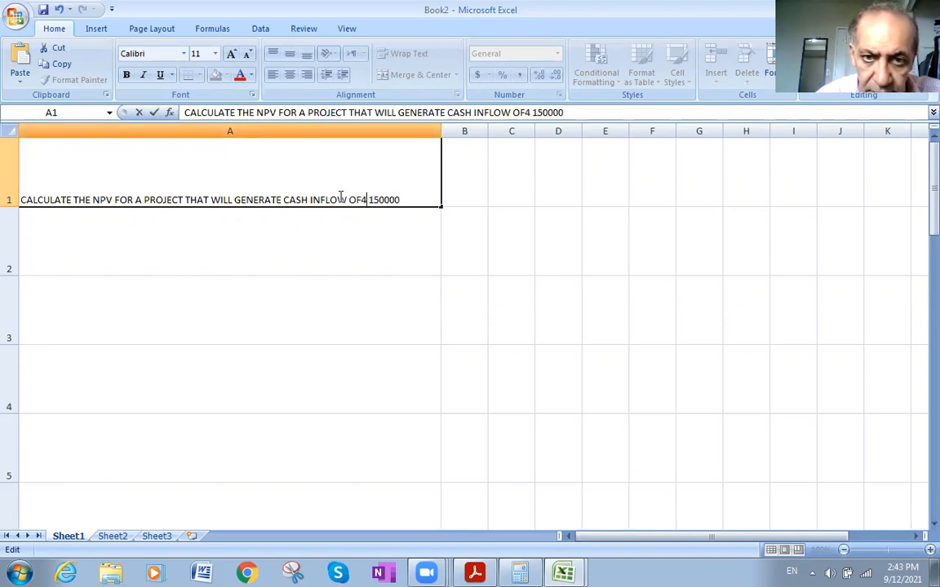
key(BackSpace)
text($)
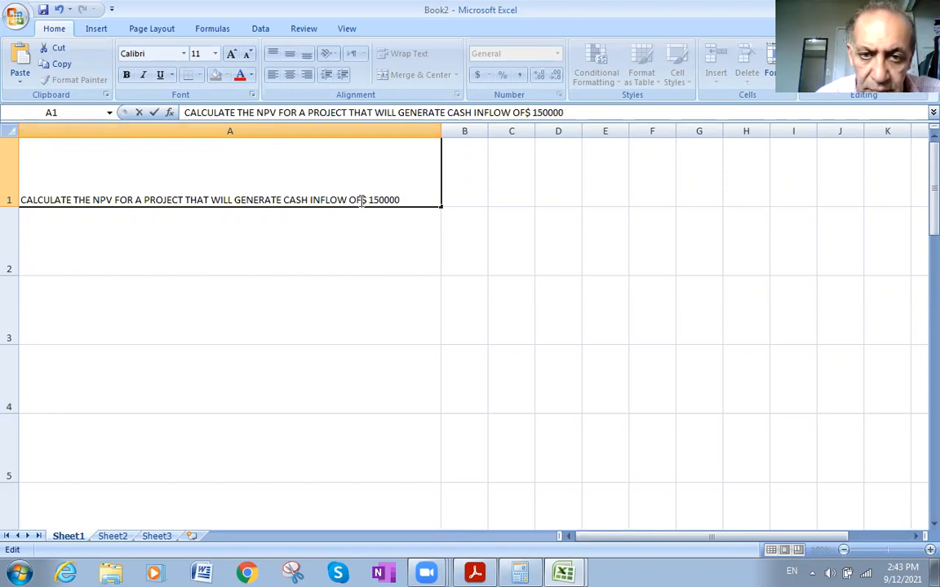
click(361, 200)
- Extend the question text in A1 after 150000 with ANNUALLY FOR 7 YEARS WITH INTEREST RATE
text(A)
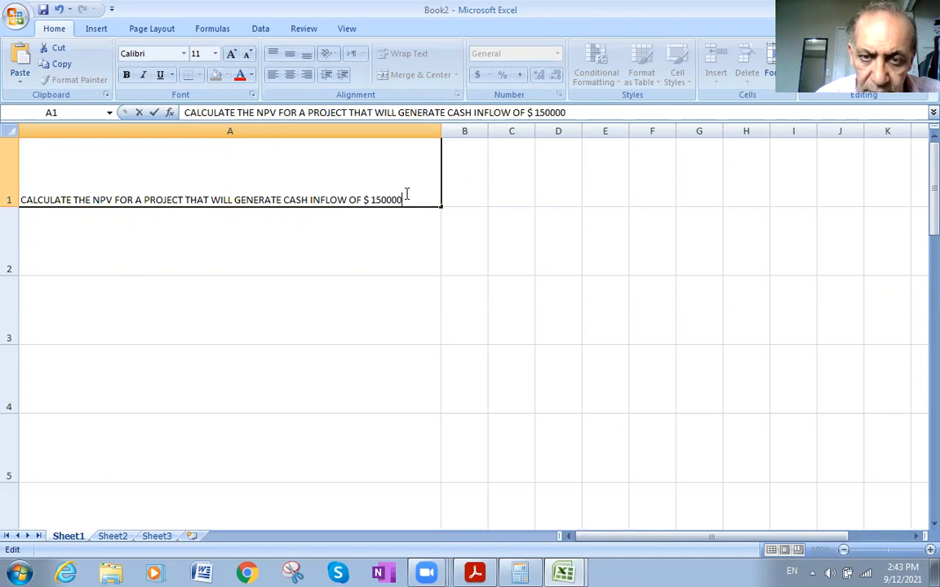
text(NNUALLY)
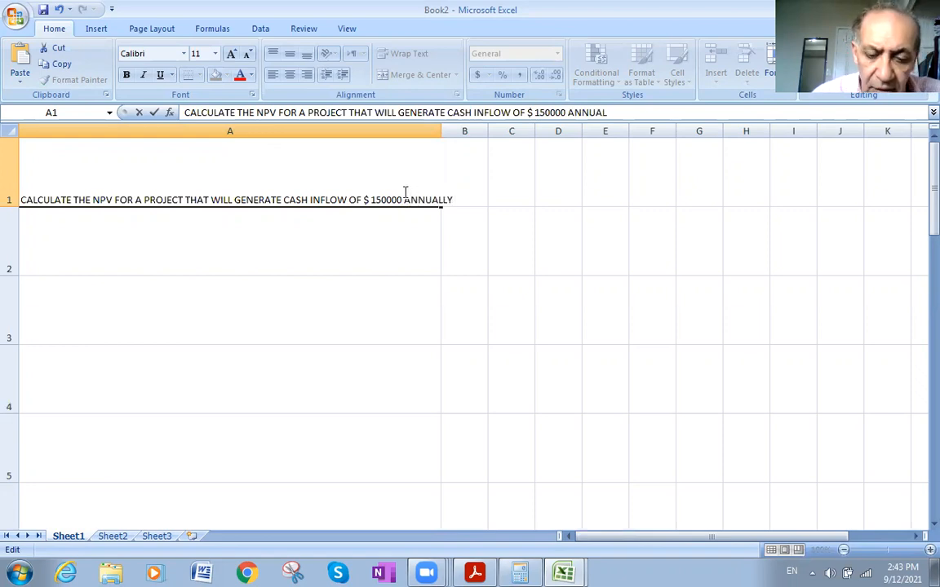
text( FOR)
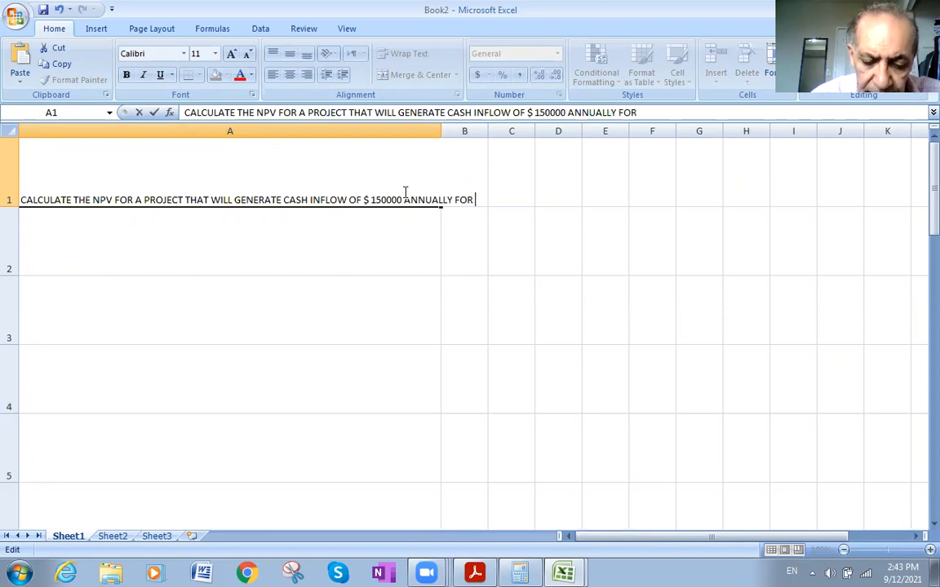
text(Y)
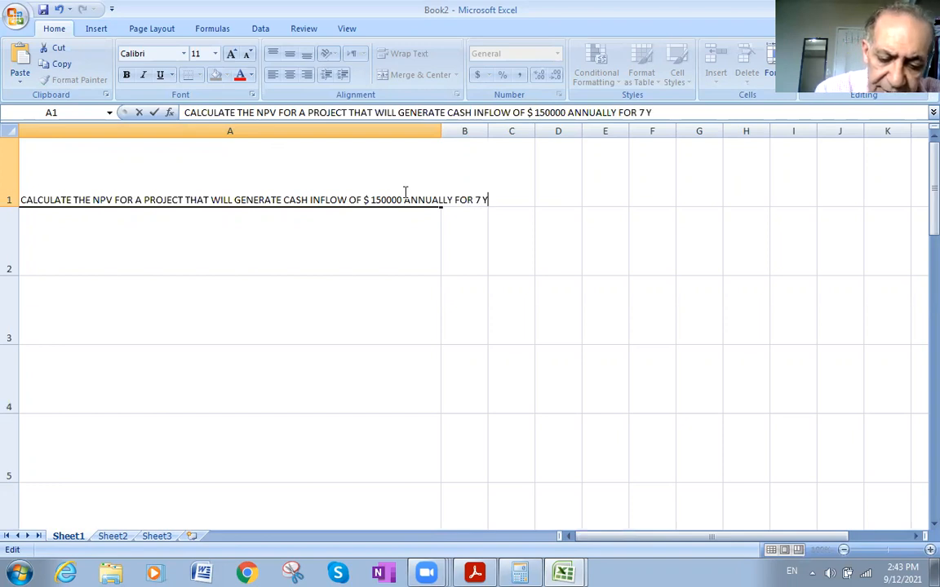
text(EARS WI)
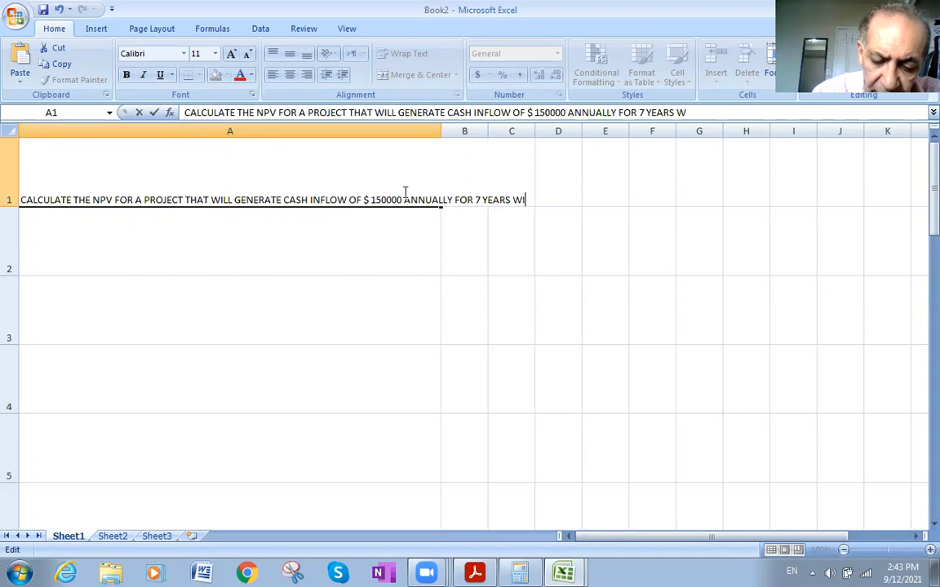
text(TH INTE)
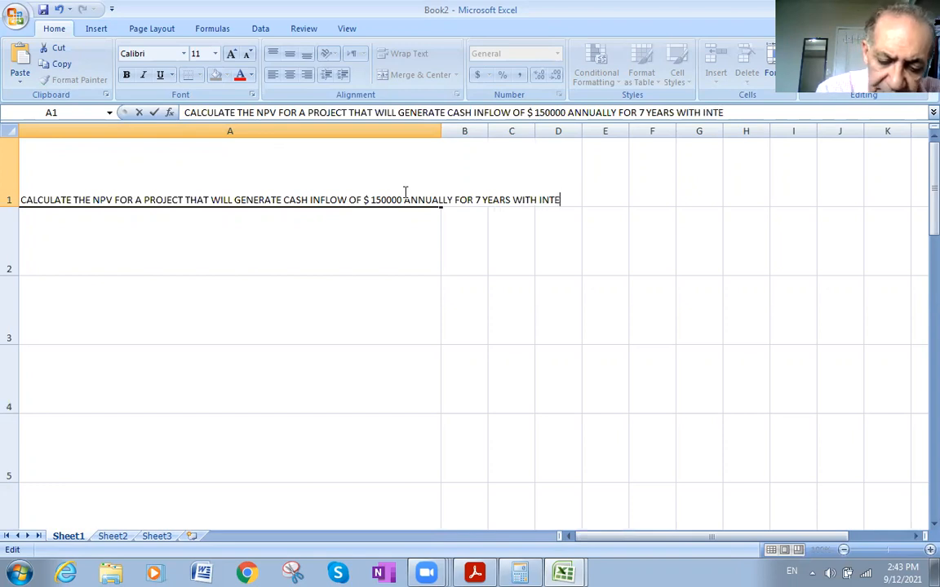
text(REST)
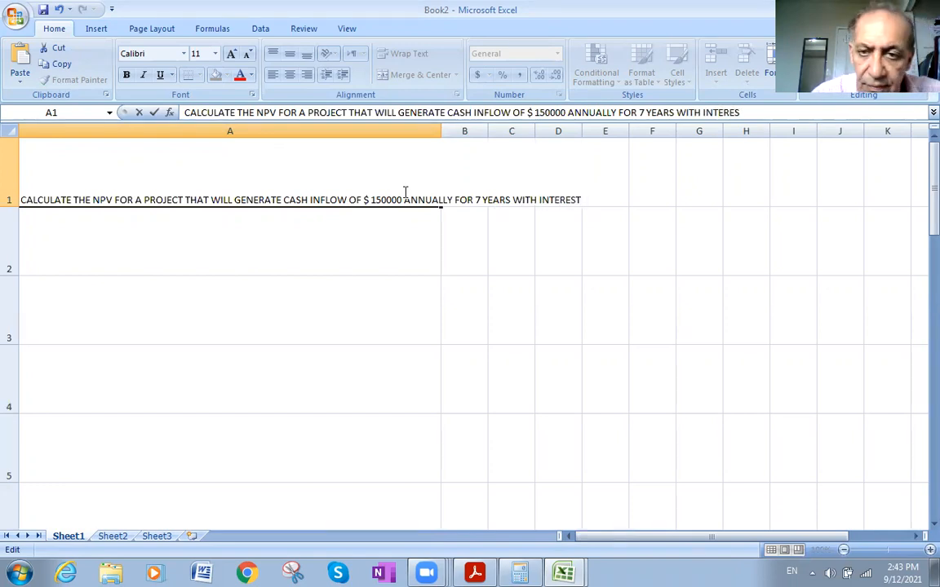
text( RATE)
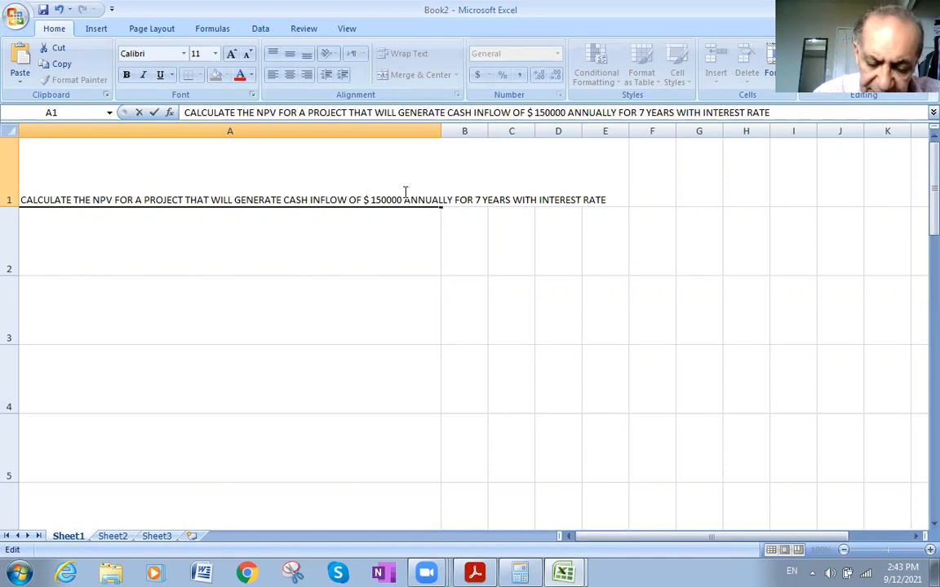
- Complete the question text in A1 with the ending COMPOUND OF 10 % ANNUALLY
text(COMPOUND OF 10 )
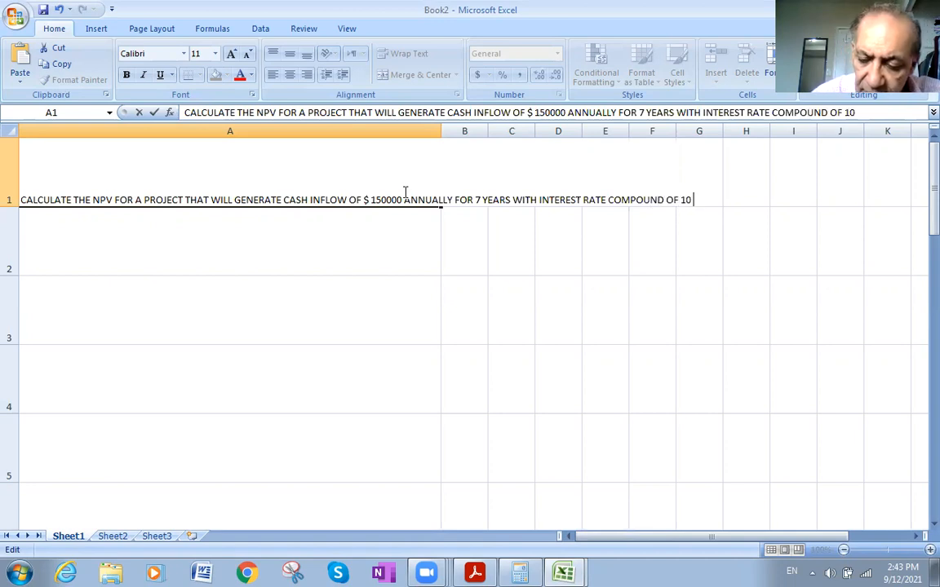
text(% ANNUALLY)
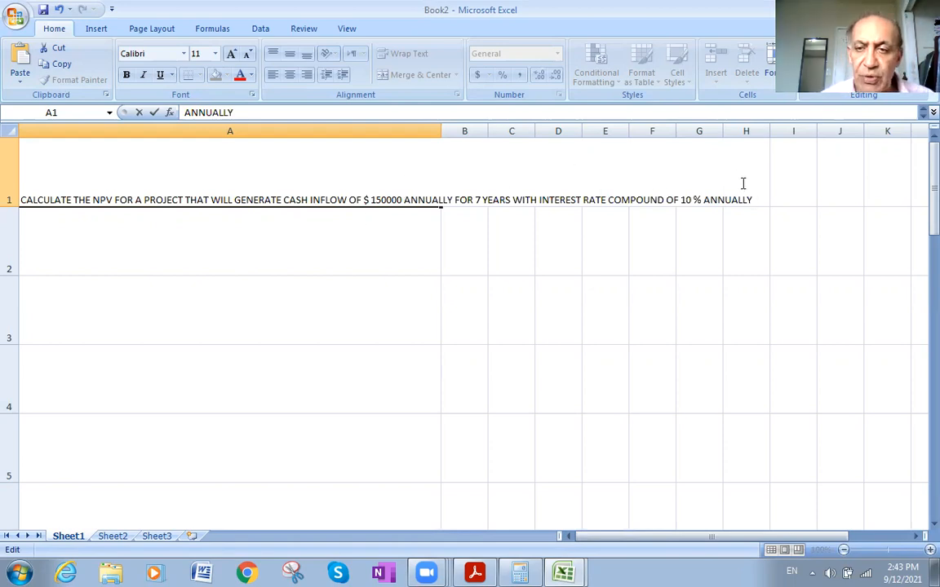
- Make the whole question text in A1 bold with font size 20, then select cell A2
drag(753, 198, 18, 186)
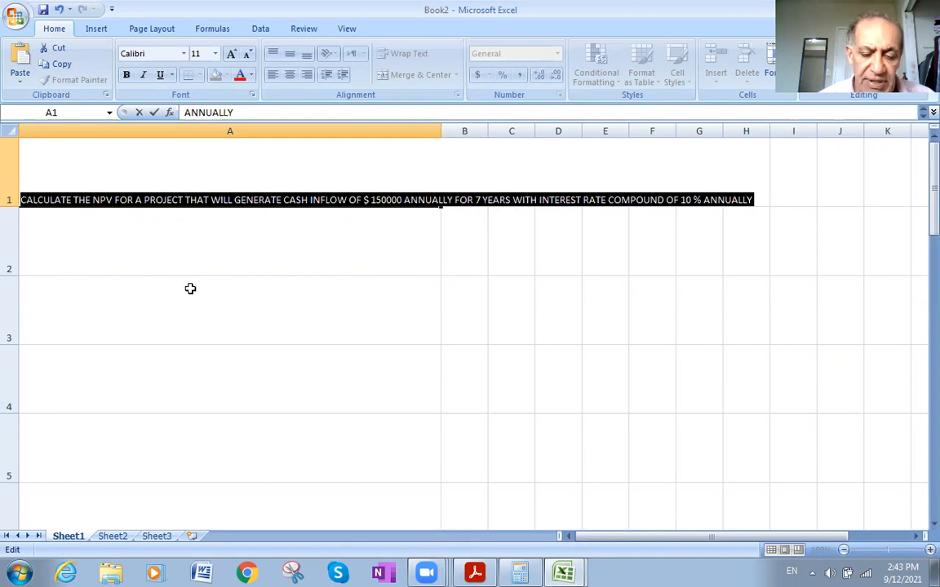
key(ctrl+b)
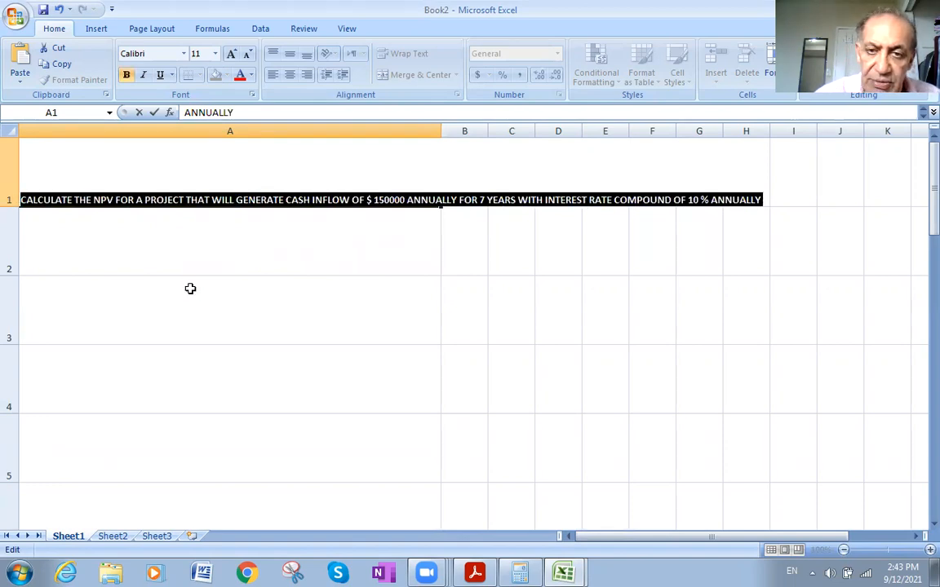
click(213, 54)
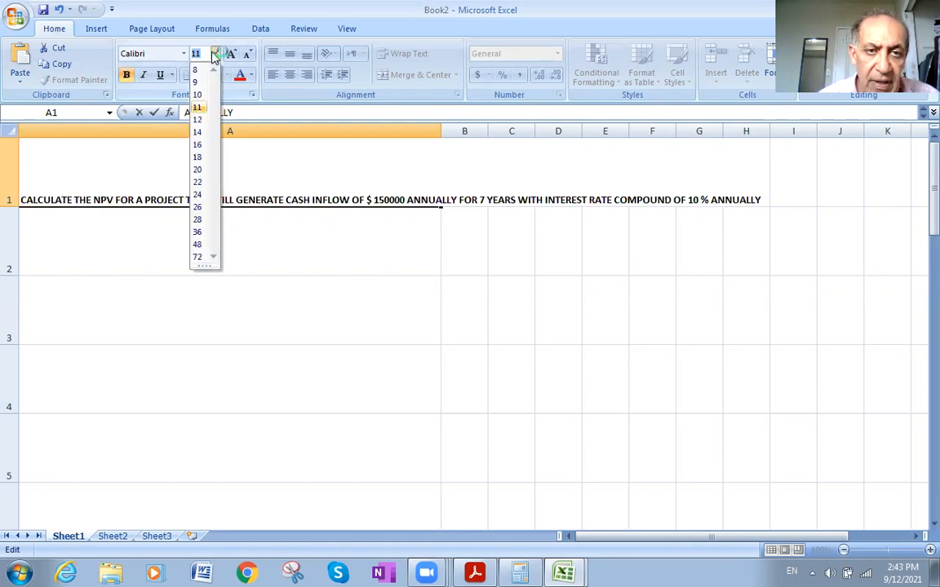
click(197, 170)
click(252, 332)
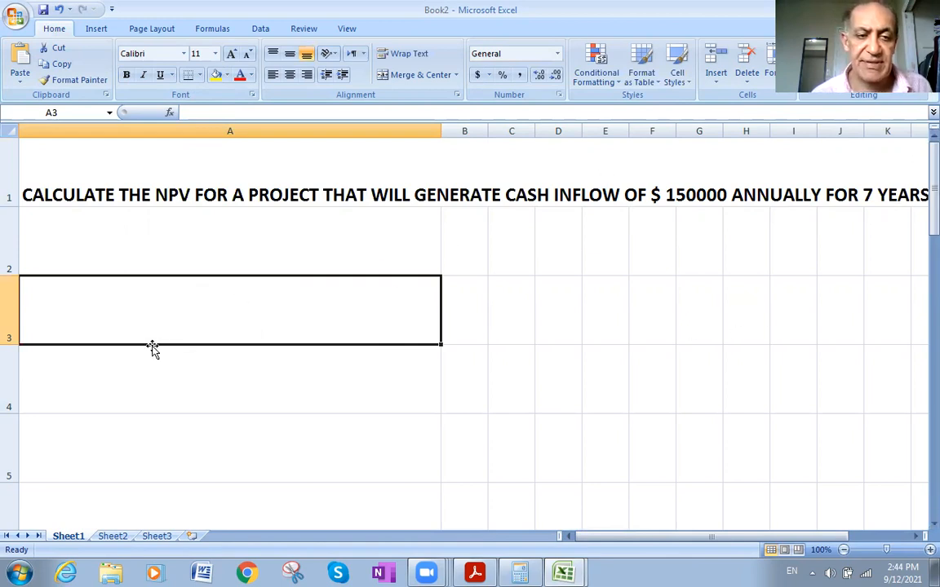
click(101, 241)
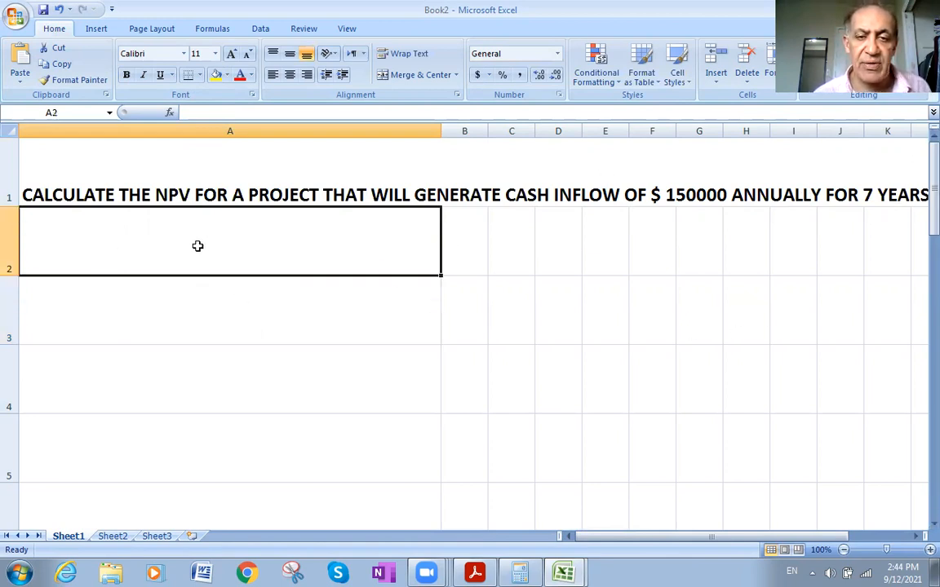
- Create another new blank workbook
click(18, 16)
click(20, 52)
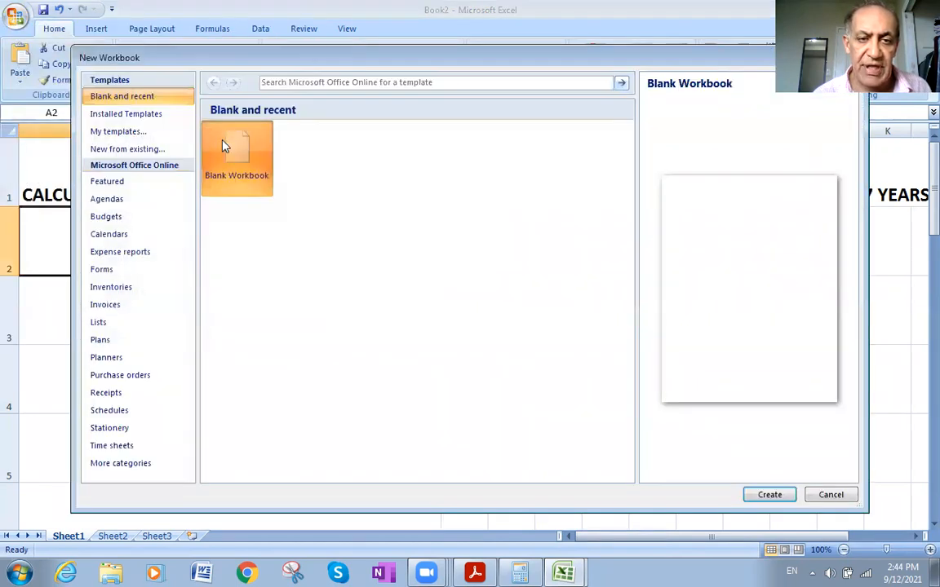
double_click(225, 145)
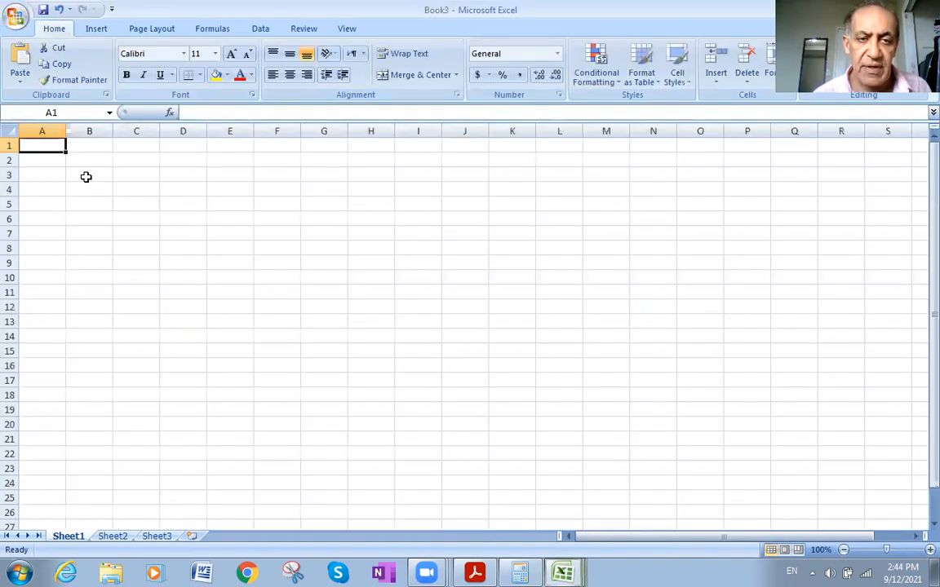
- Increase the height of all rows to about three times the default and open cell A1 for entry
click(10, 134)
drag(16, 152, 16, 184)
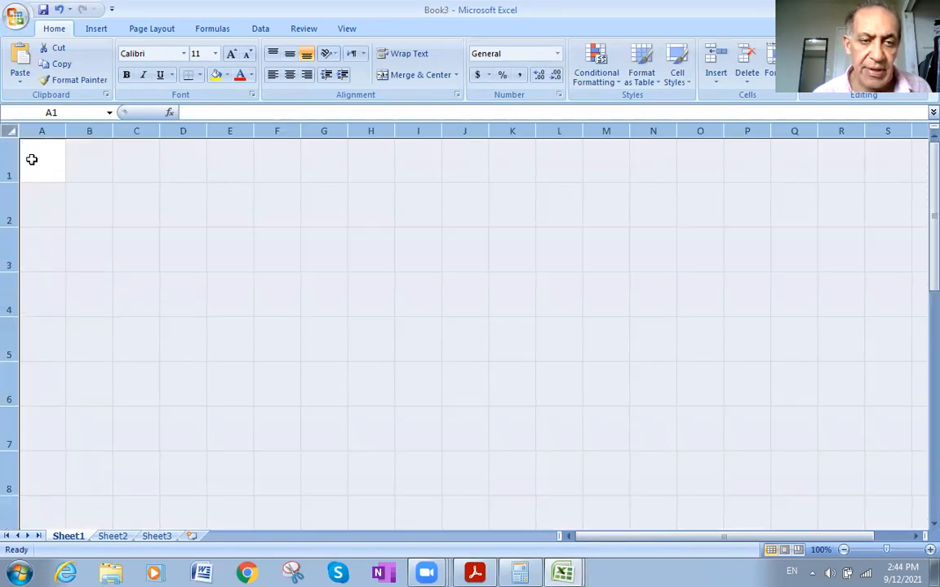
click(32, 159)
double_click(44, 161)
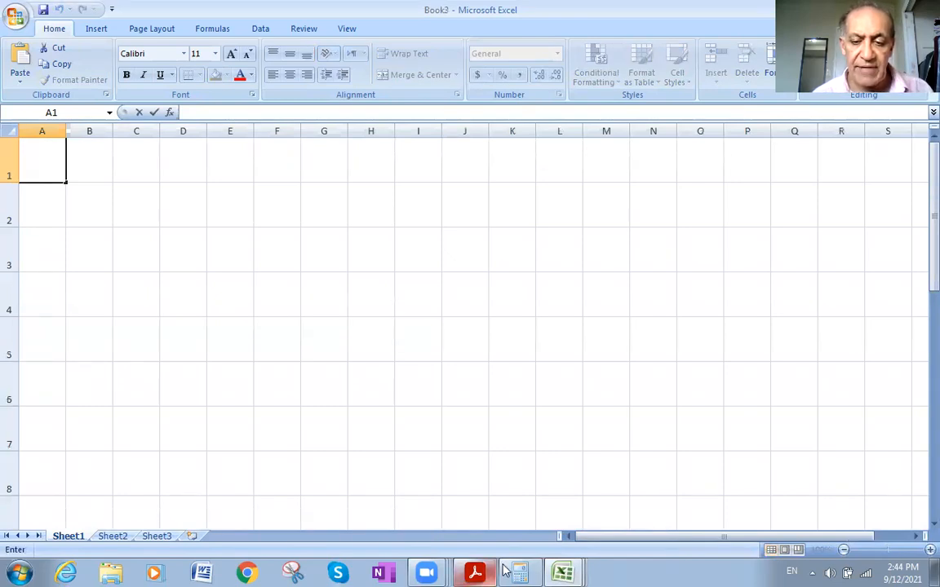
- Switch to the Book2 workbook and check the annual cash inflow amount in the question
click(555, 571)
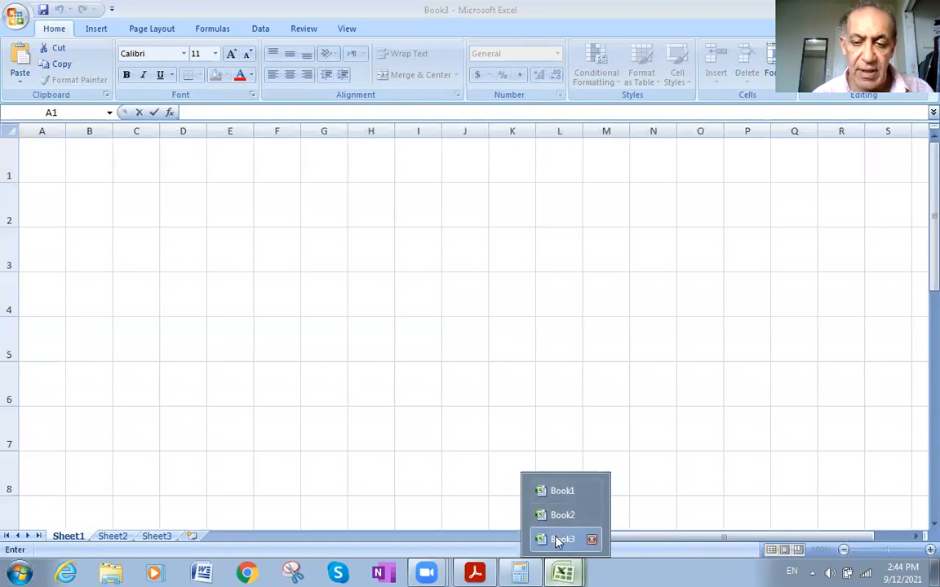
click(558, 541)
click(562, 571)
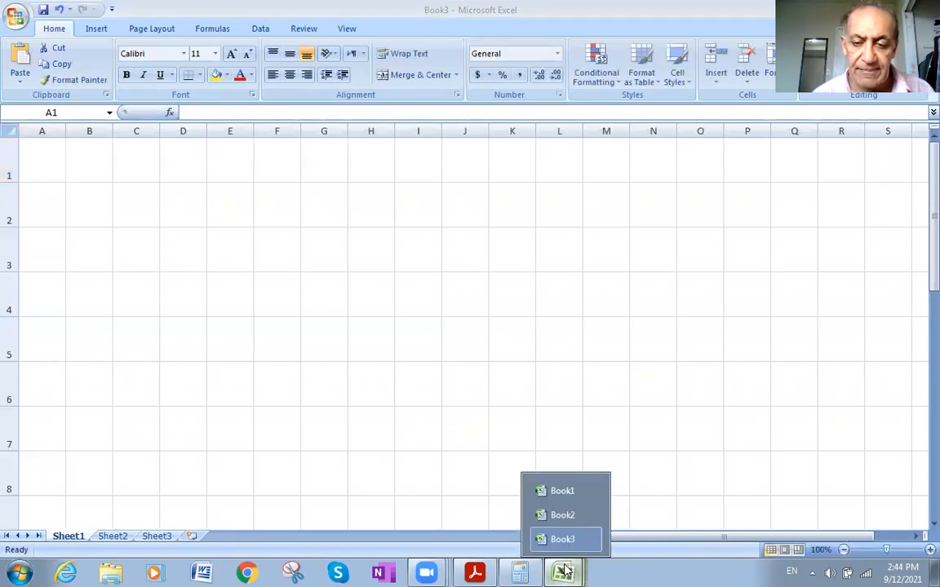
click(562, 515)
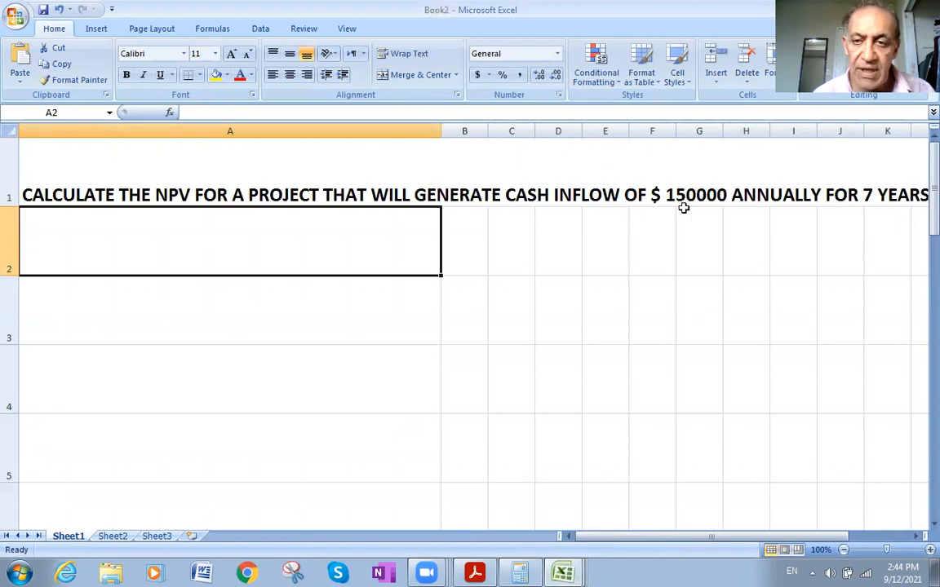
click(692, 175)
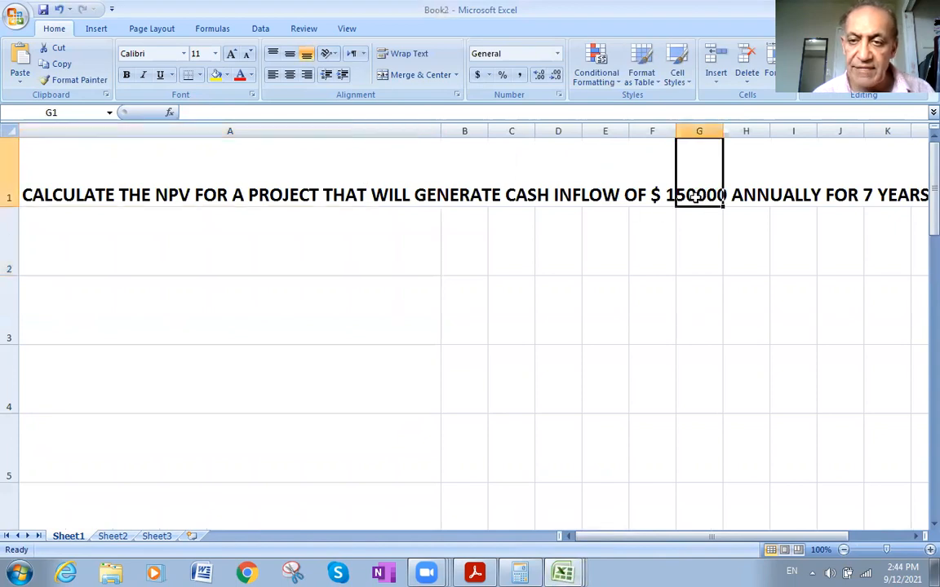
- Return to the Book3 workbook and enter 150000 in cells A1 and A2
click(563, 571)
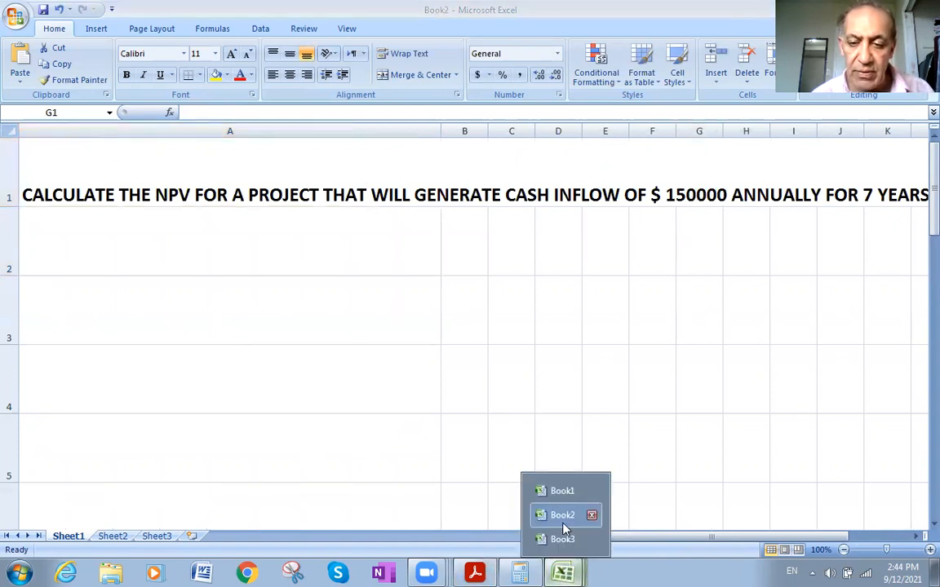
click(562, 539)
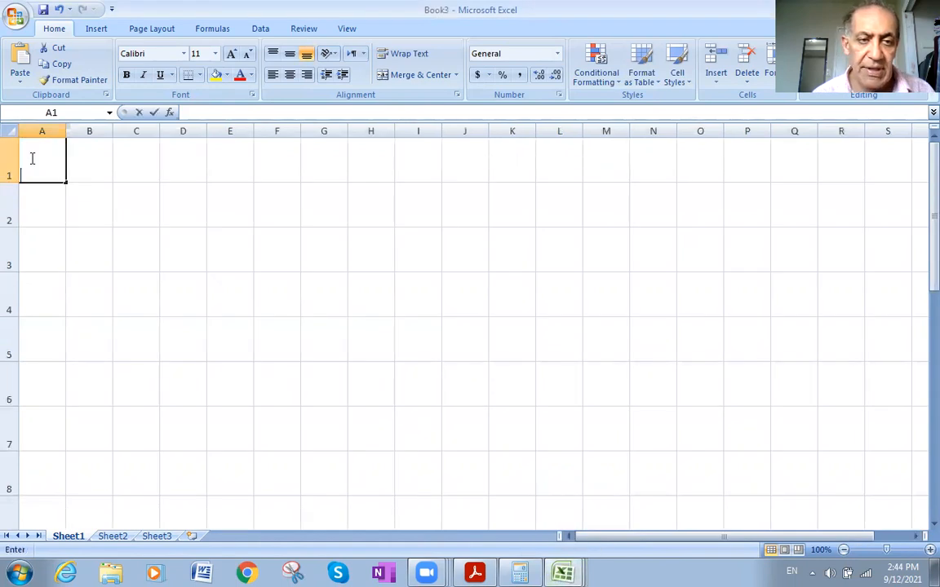
text(150000)
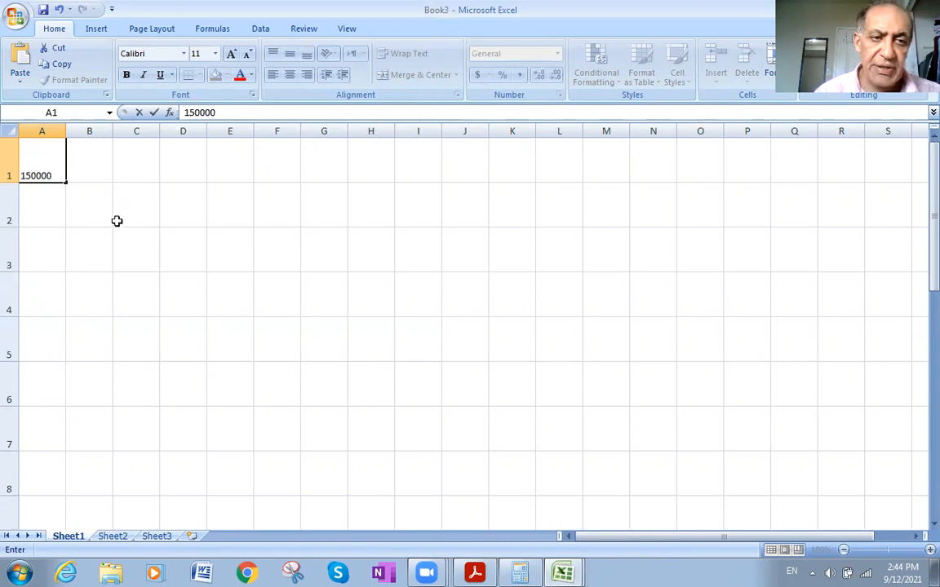
key(Return)
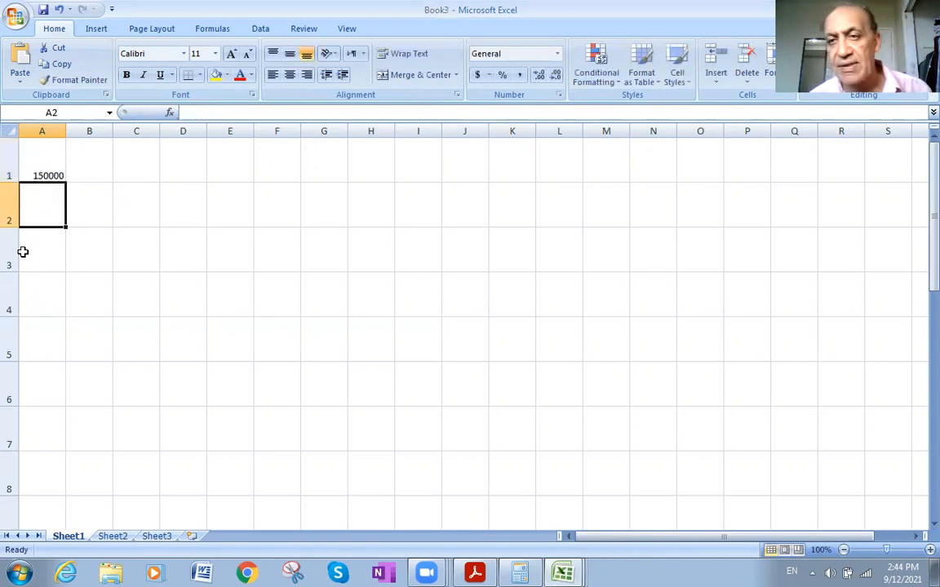
text(15)
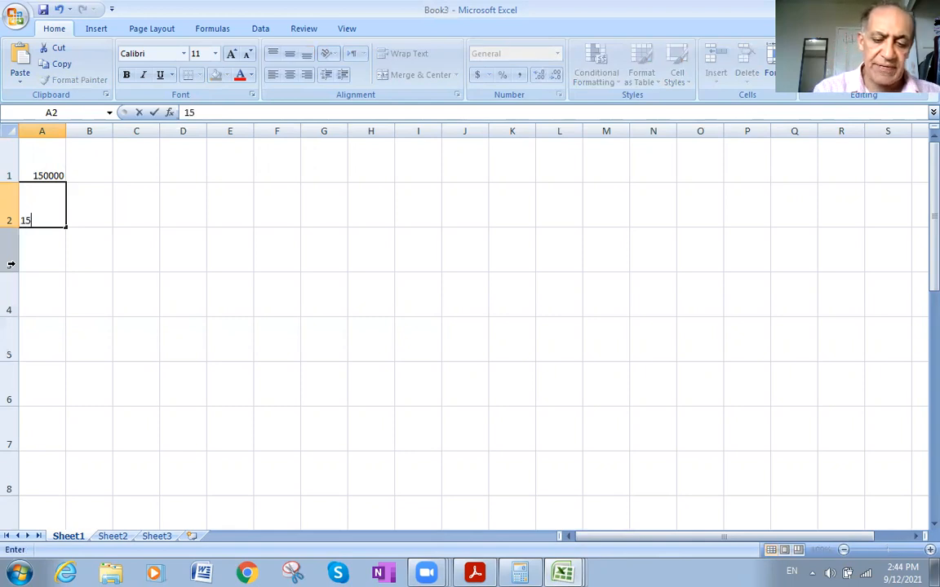
text(0000)
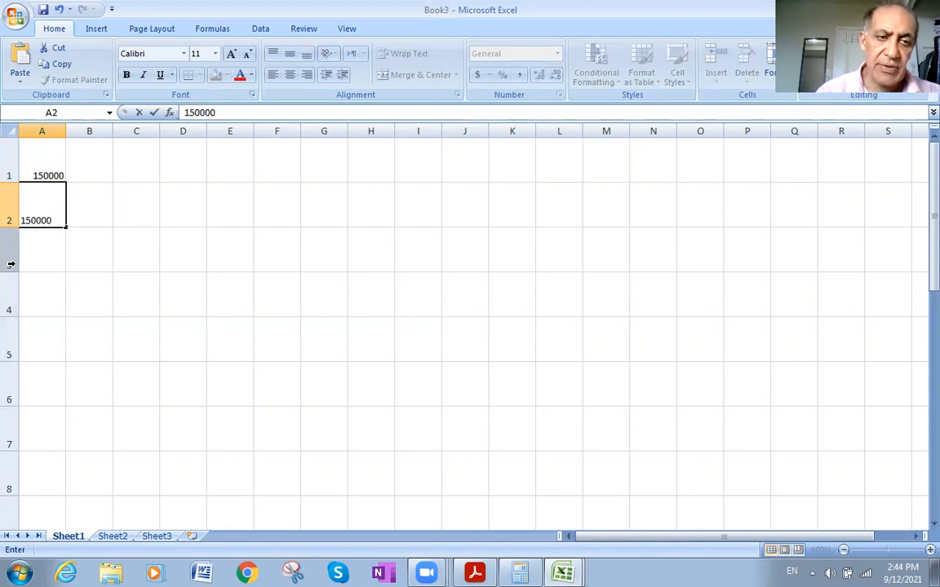
click(40, 247)
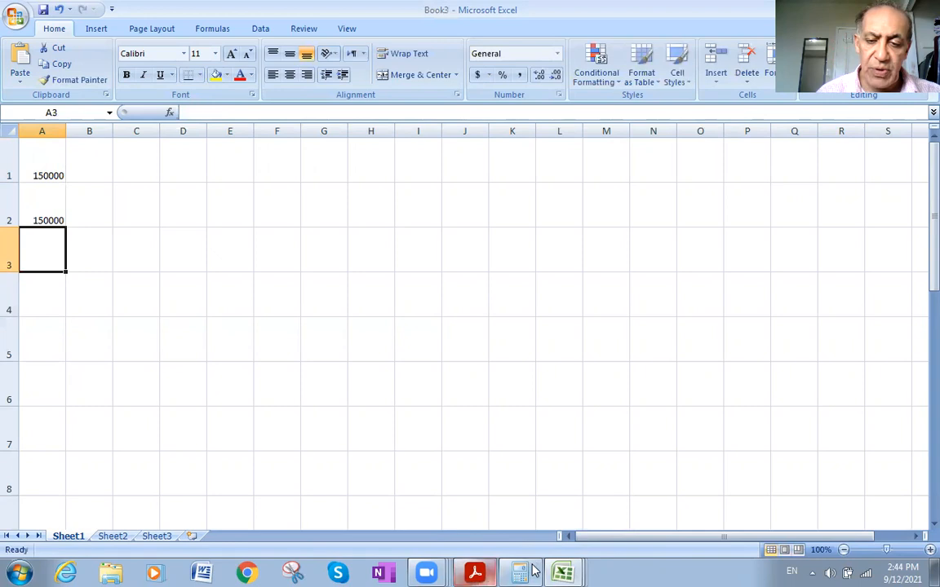
- Go back to the Book2 workbook and read the rest of the question for the number of years and interest rate
click(560, 565)
click(555, 514)
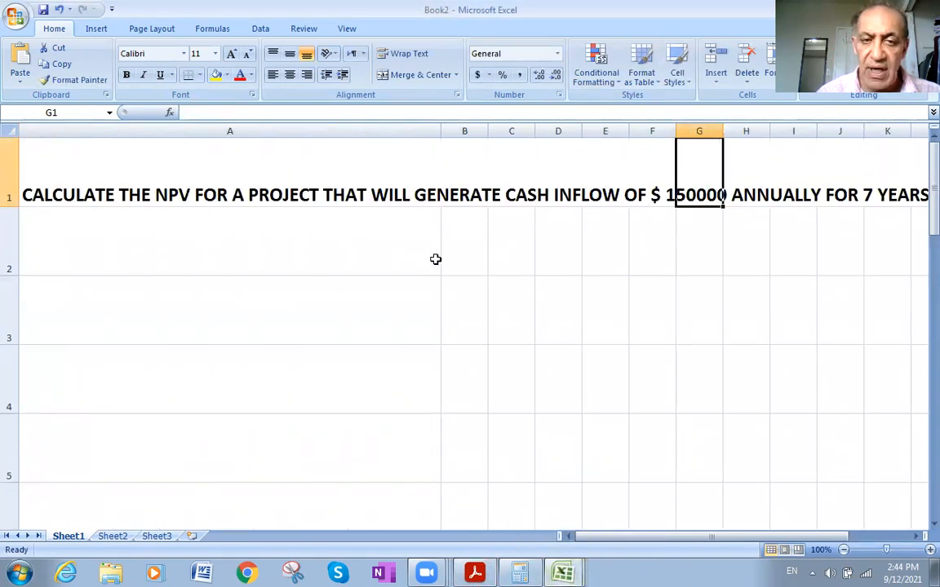
drag(716, 537, 749, 537)
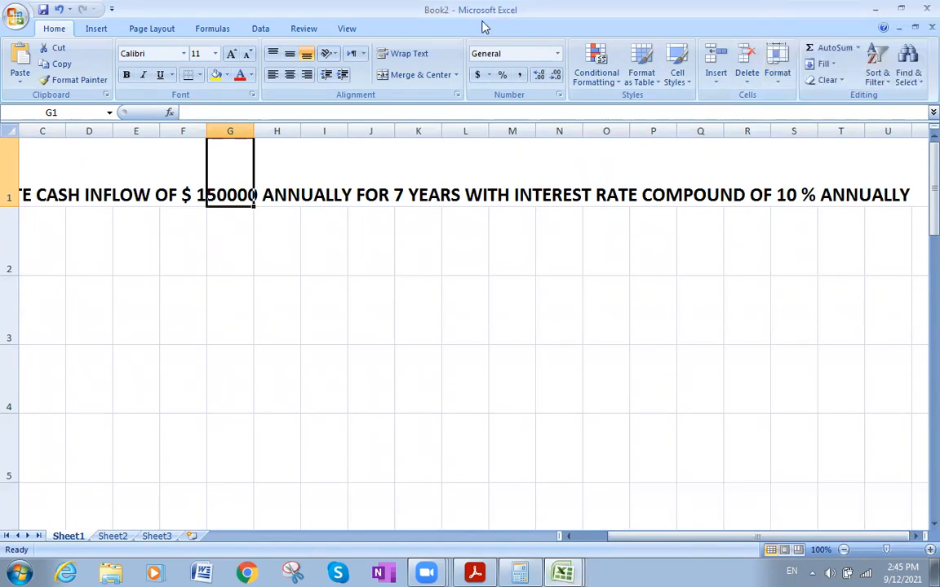
click(764, 258)
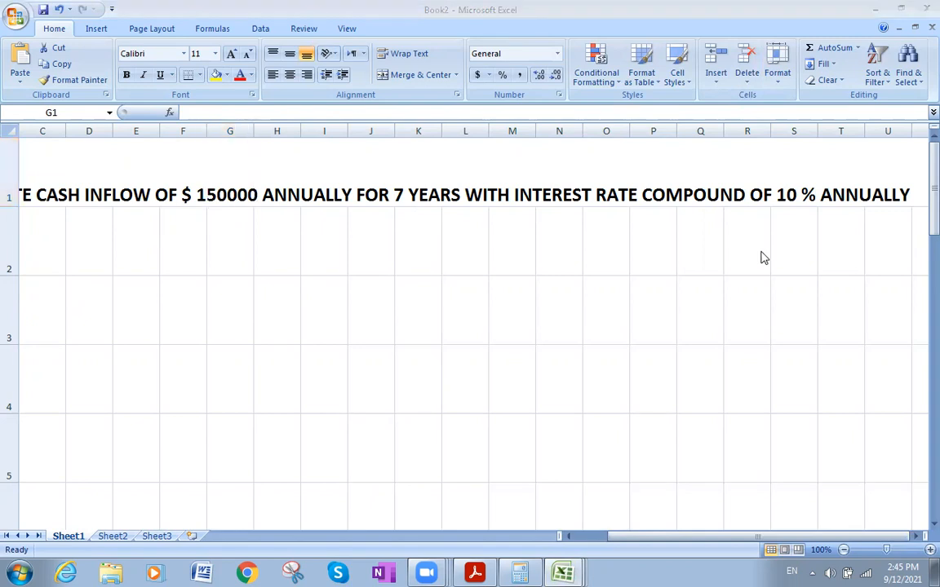